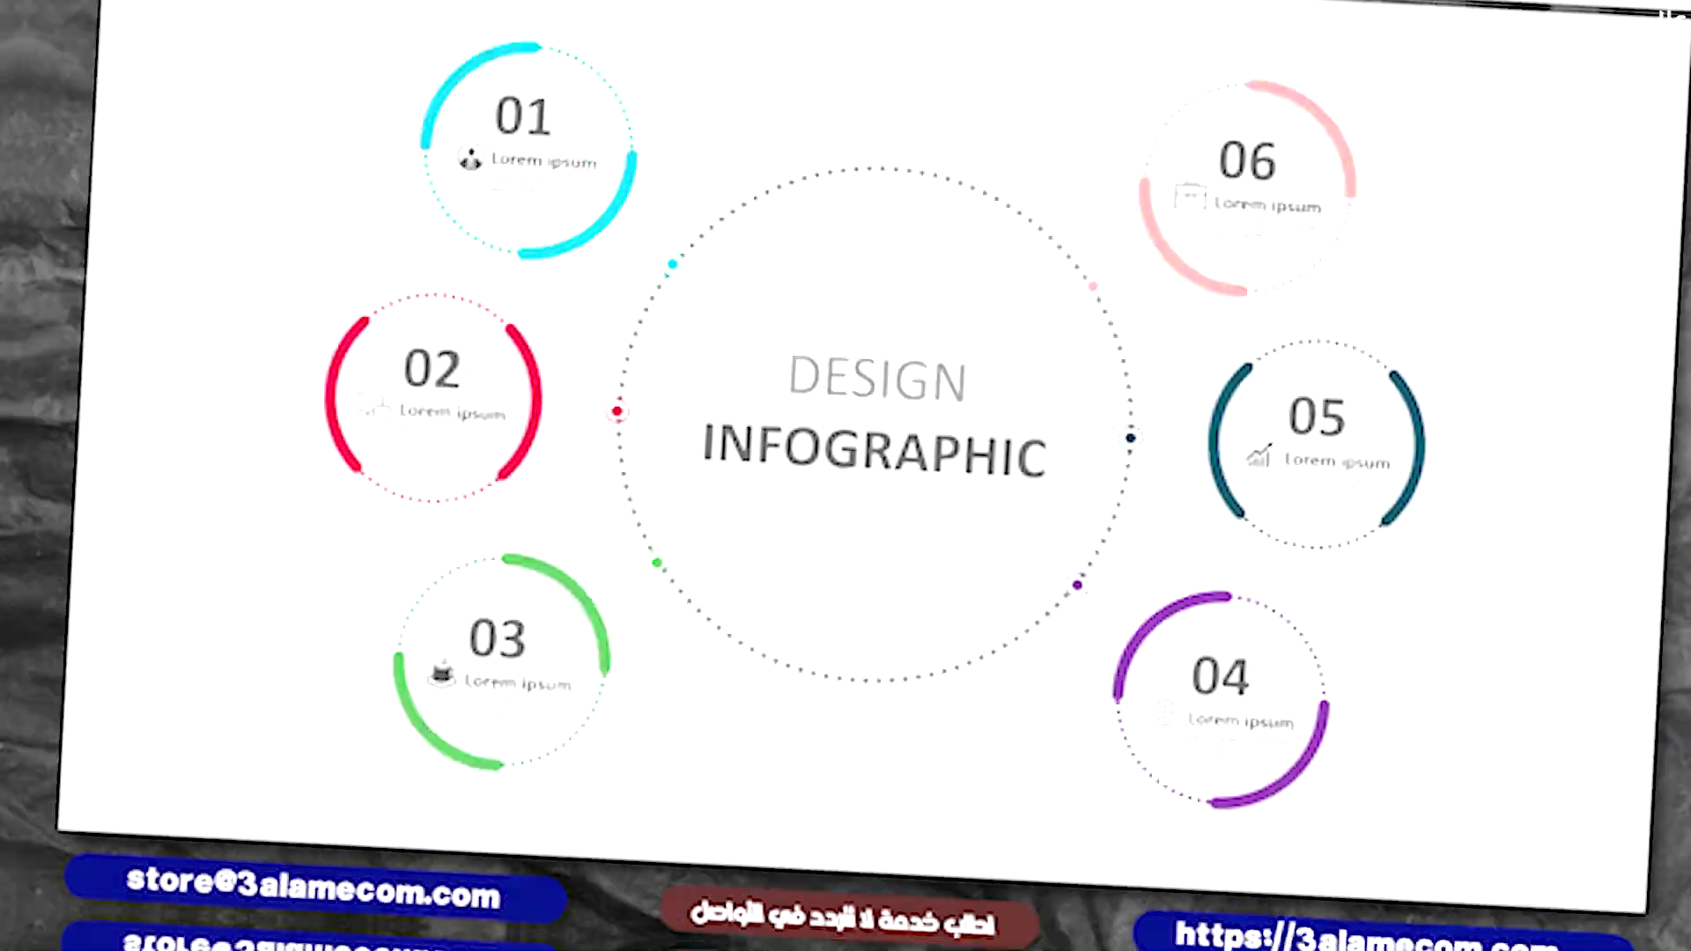
Step: Open Format Background for blank slide 2 and switch it to a gradient fill
scroll(846, 528, "down", 2)
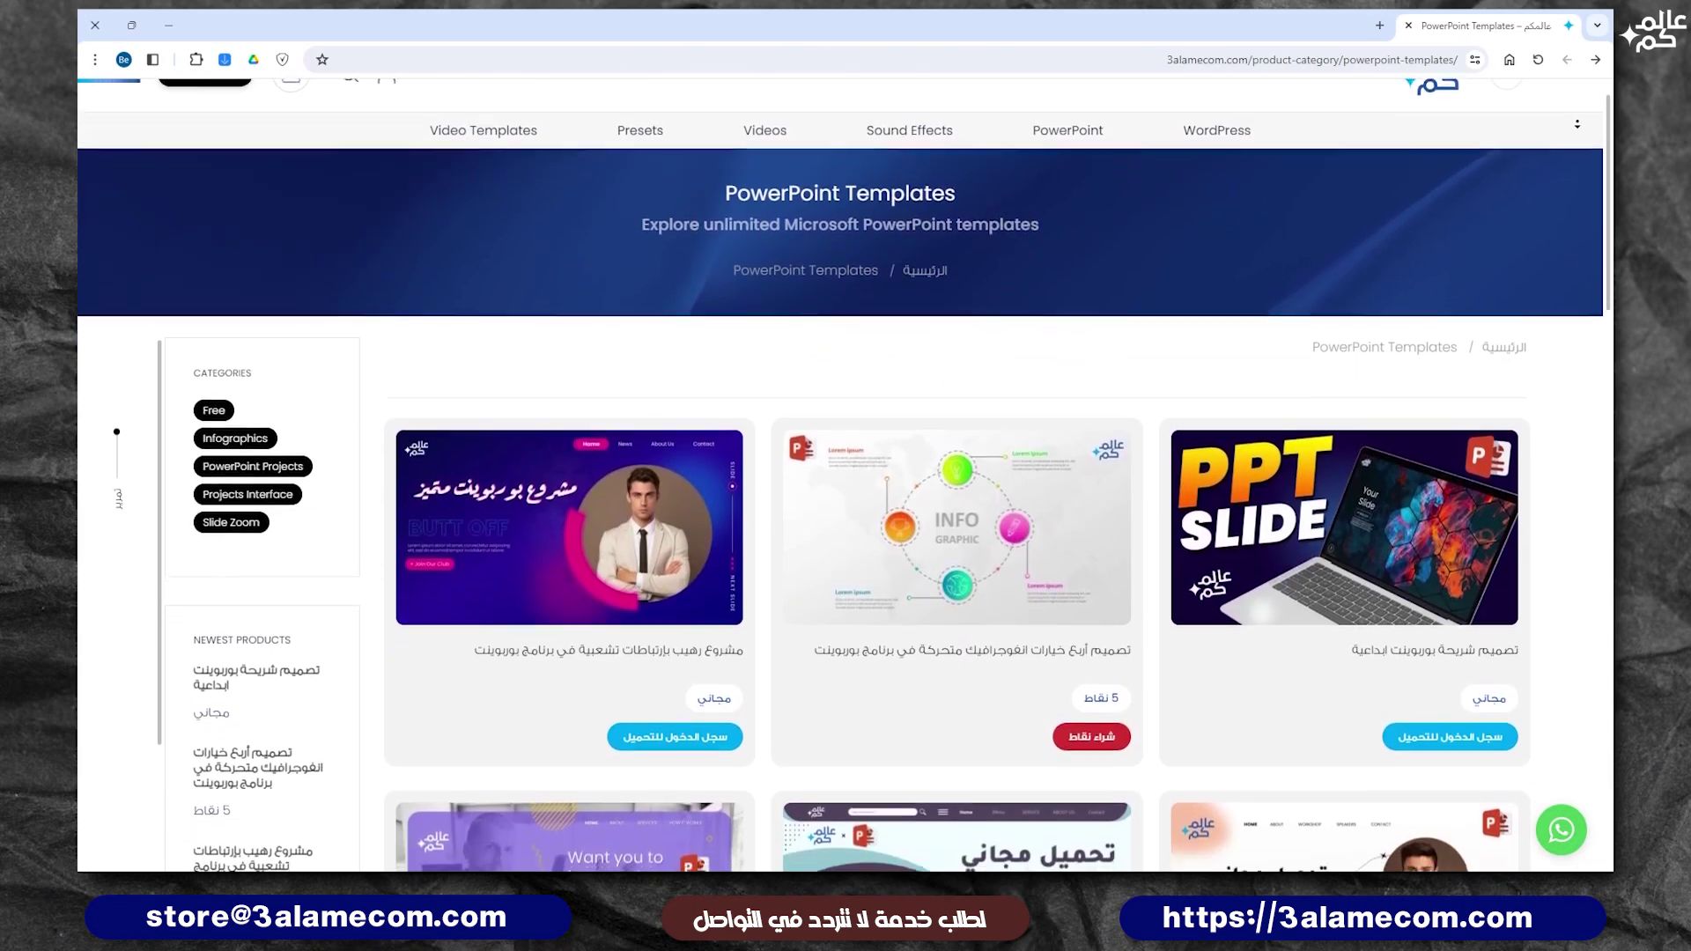
scroll(846, 529, "down", 1)
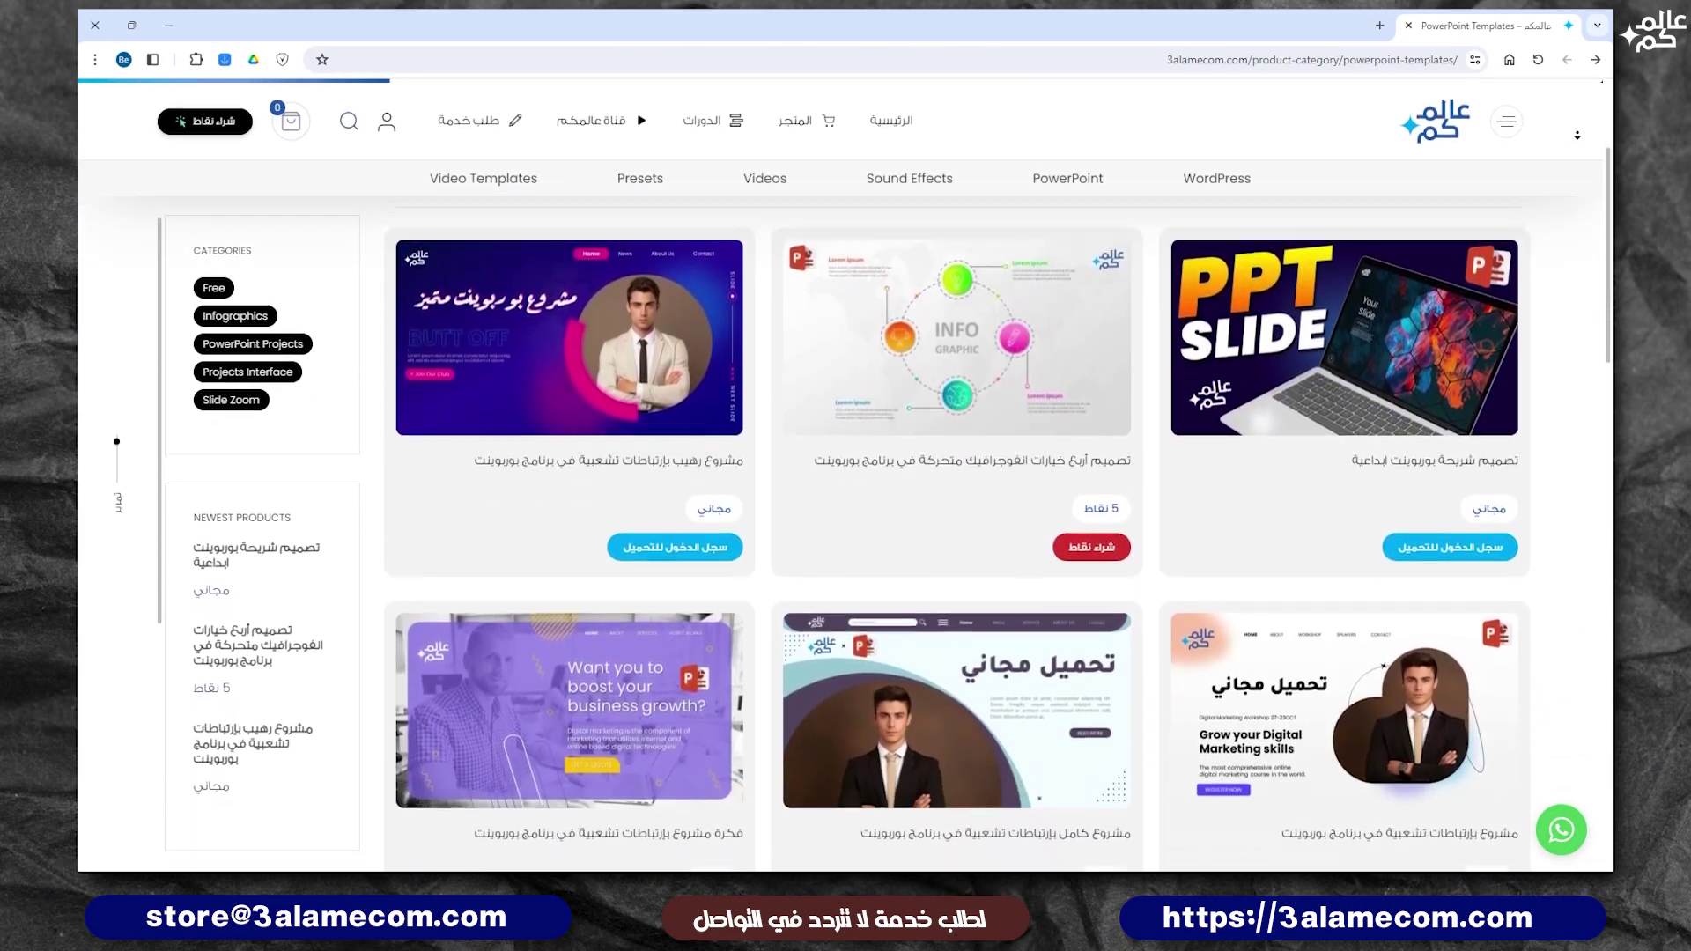
scroll(846, 529, "down", 1)
scroll(846, 528, "down", 1)
scroll(845, 529, "down", 1)
scroll(846, 529, "down", 1)
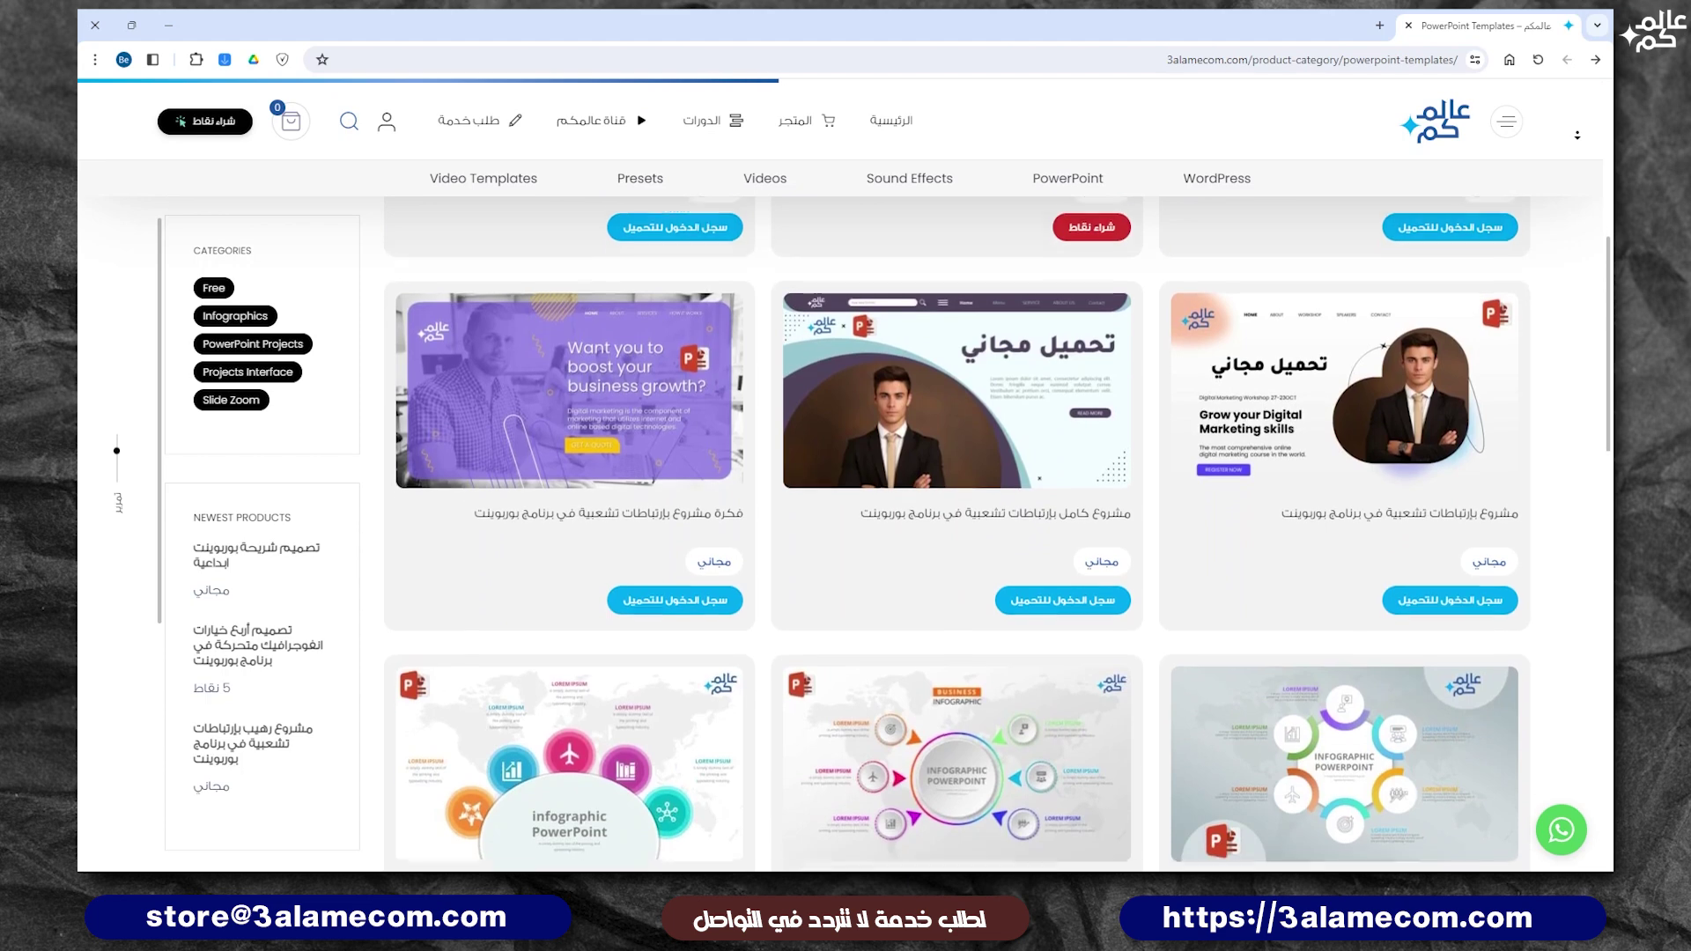
scroll(845, 528, "down", 1)
scroll(845, 529, "down", 1)
scroll(845, 528, "down", 1)
scroll(846, 528, "down", 2)
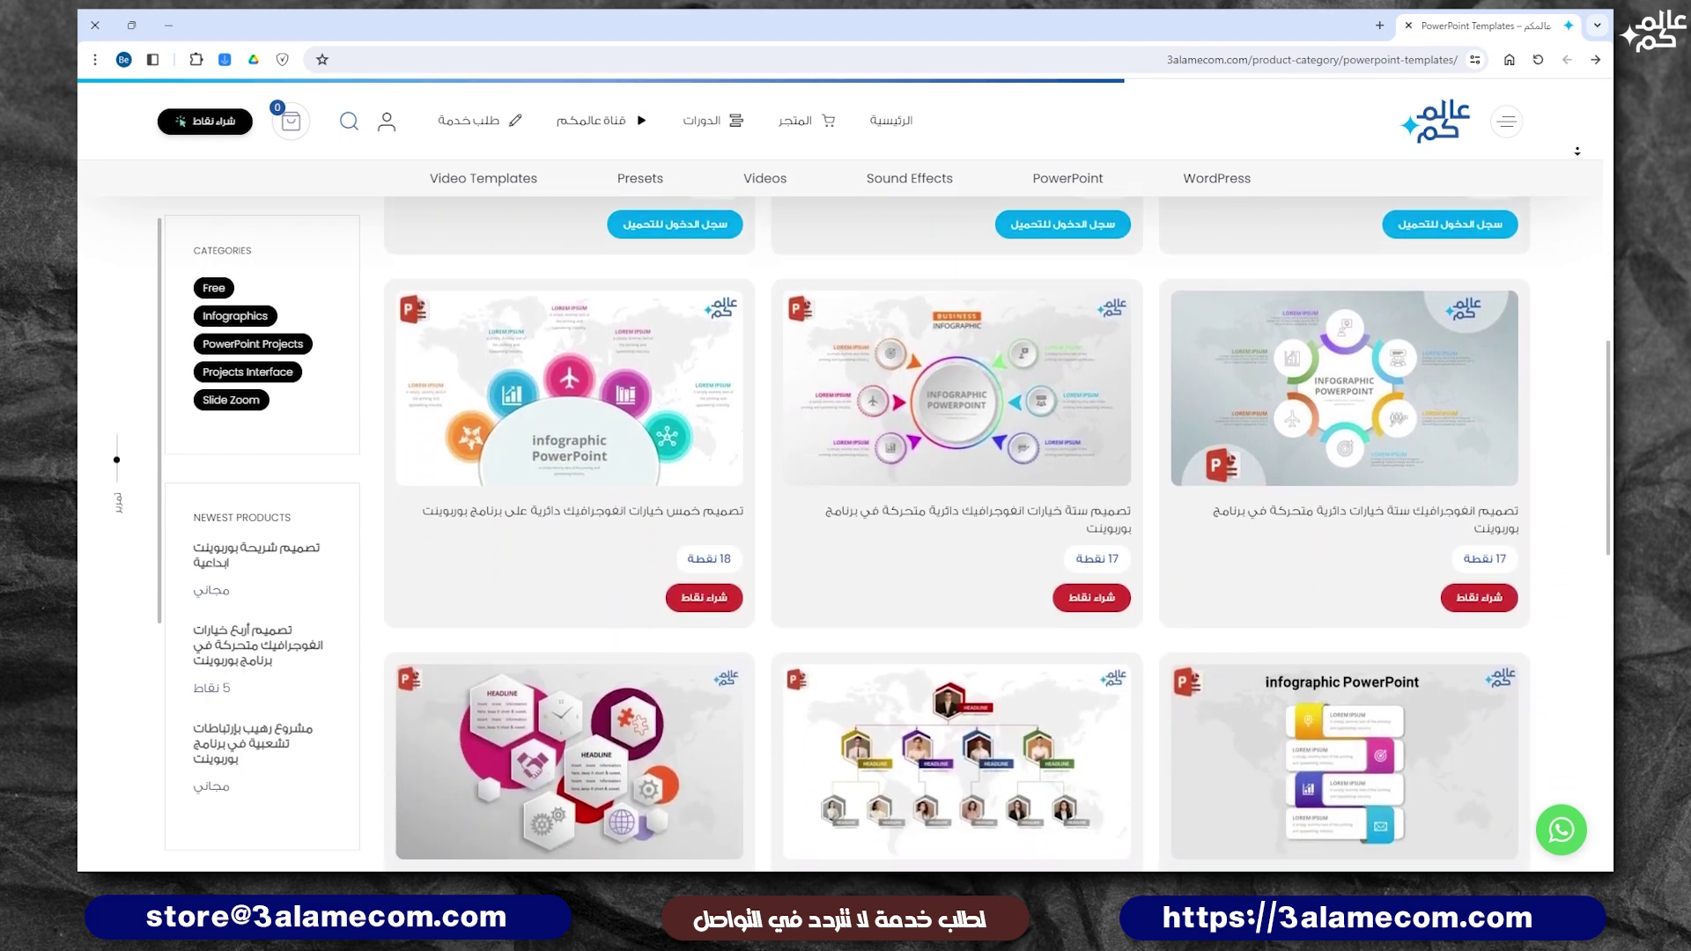
scroll(846, 528, "down", 2)
scroll(846, 528, "down", 2)
scroll(846, 529, "down", 2)
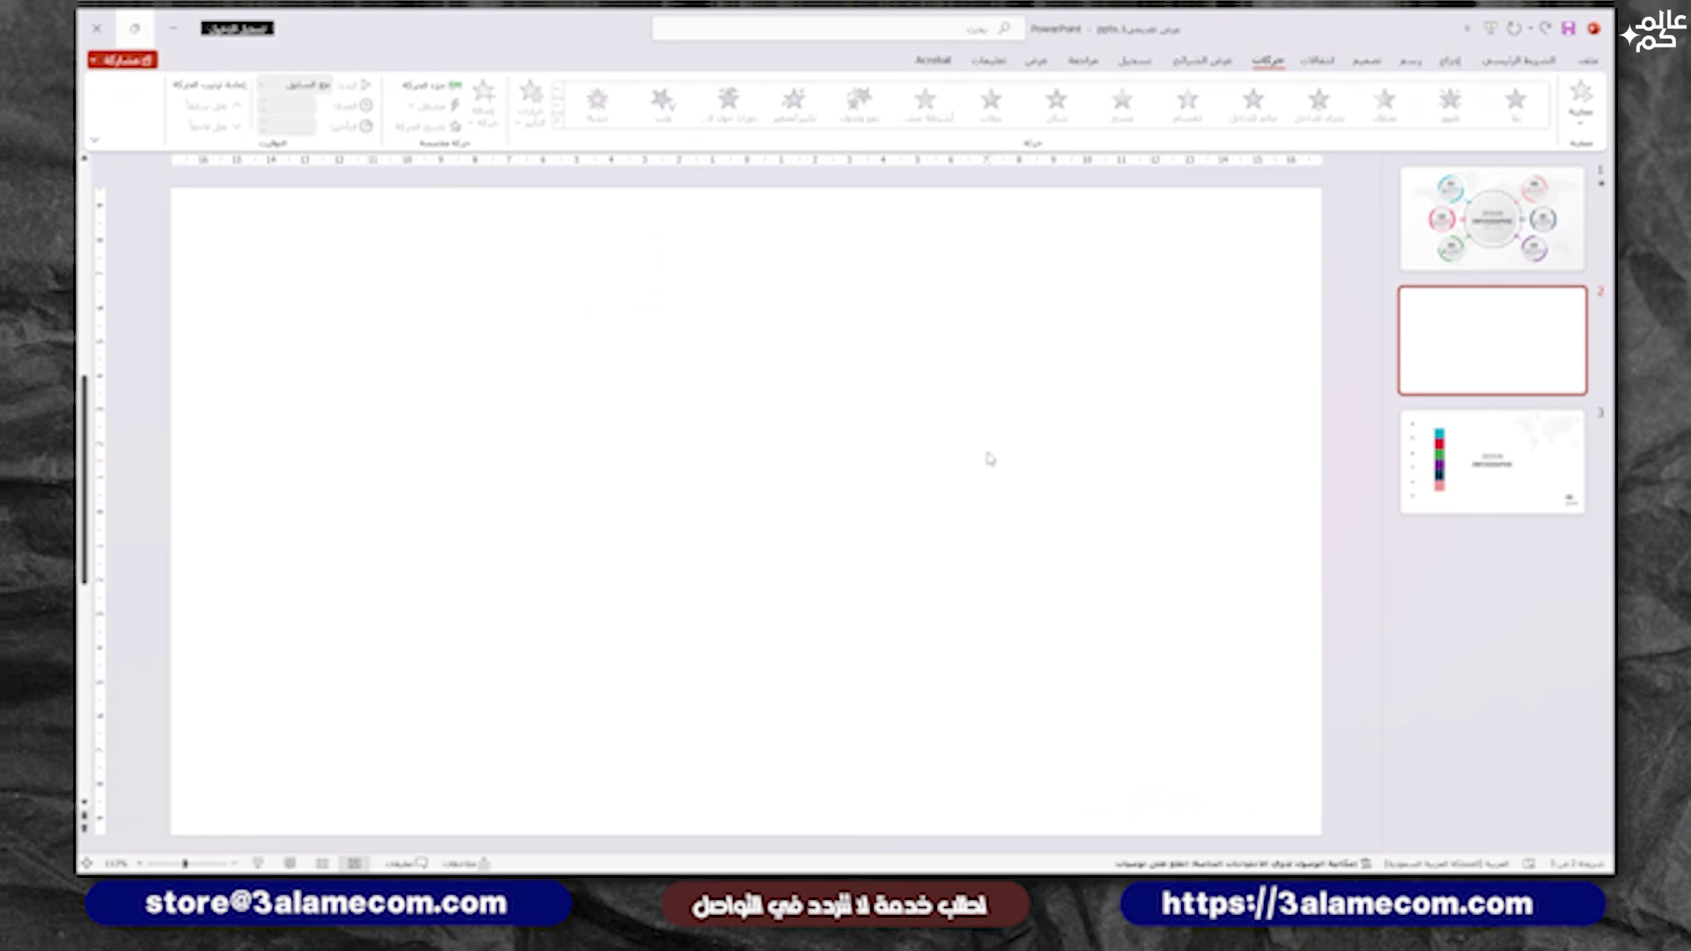
right_click(948, 393)
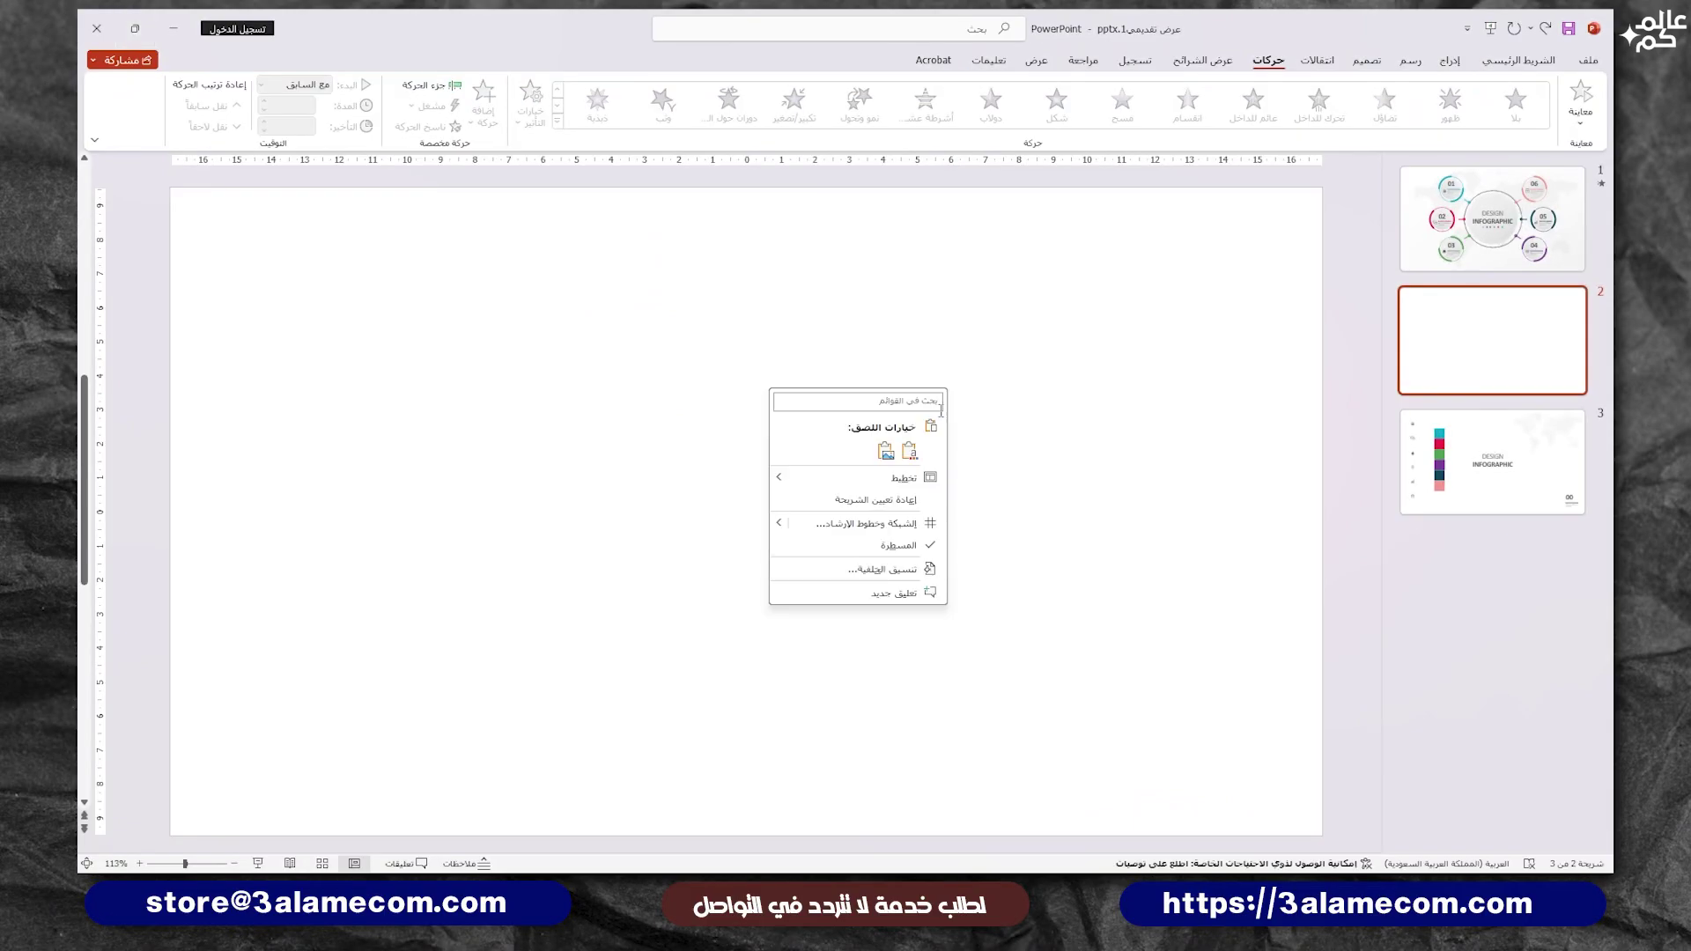
left_click(903, 570)
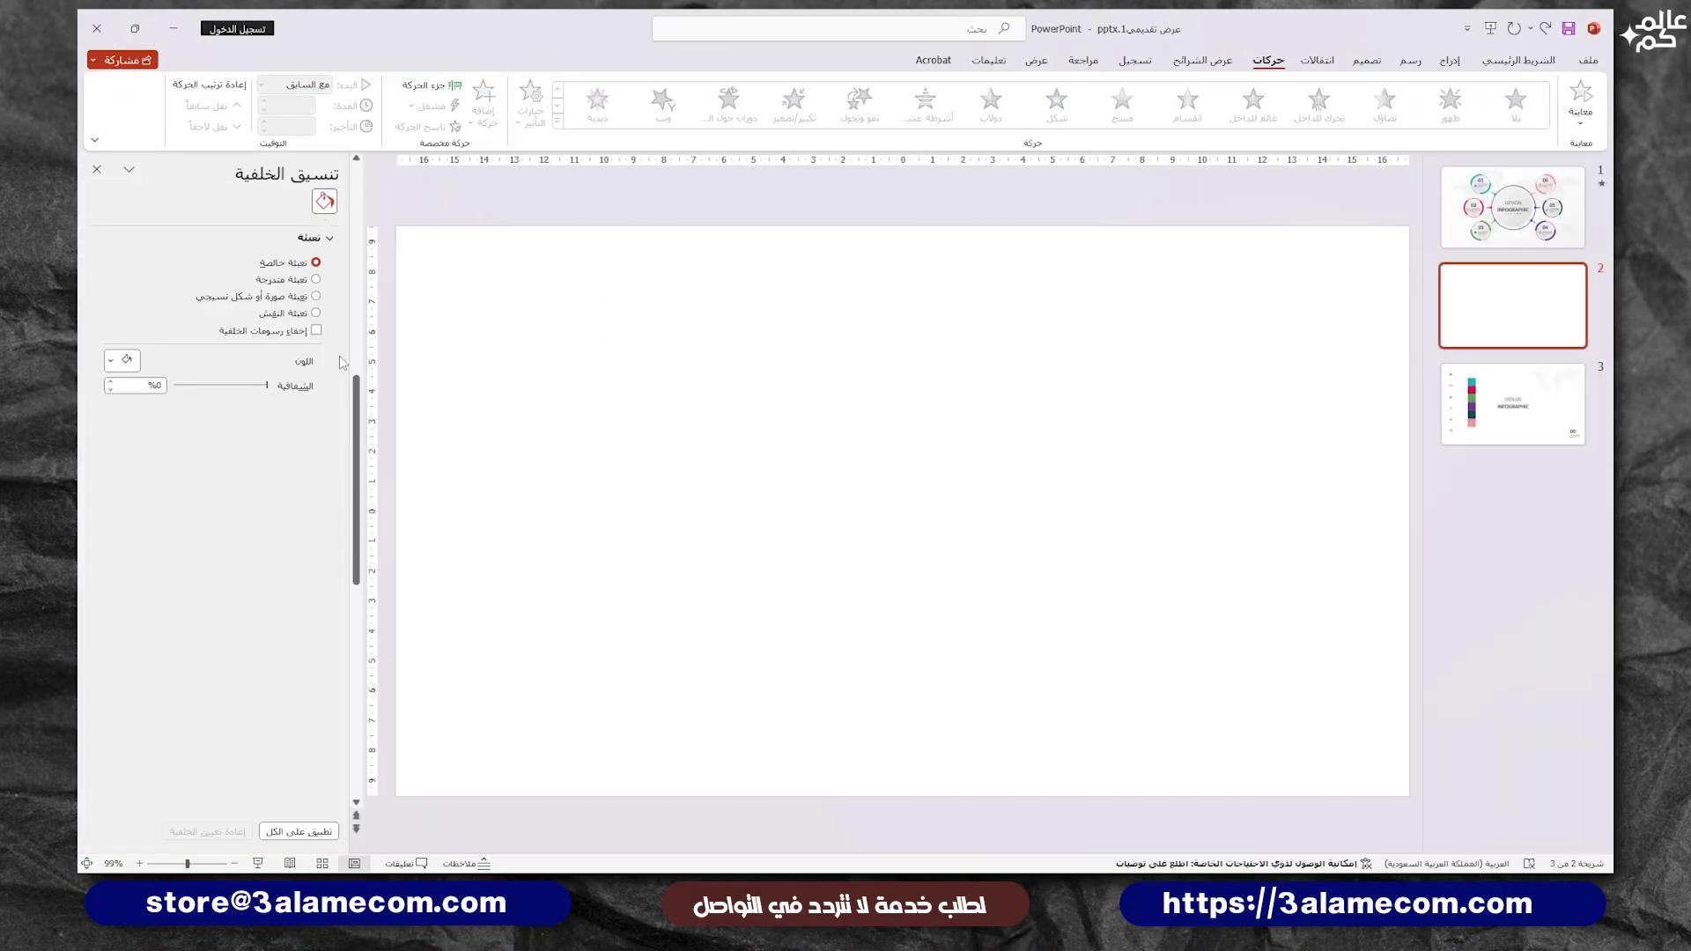
left_click(285, 280)
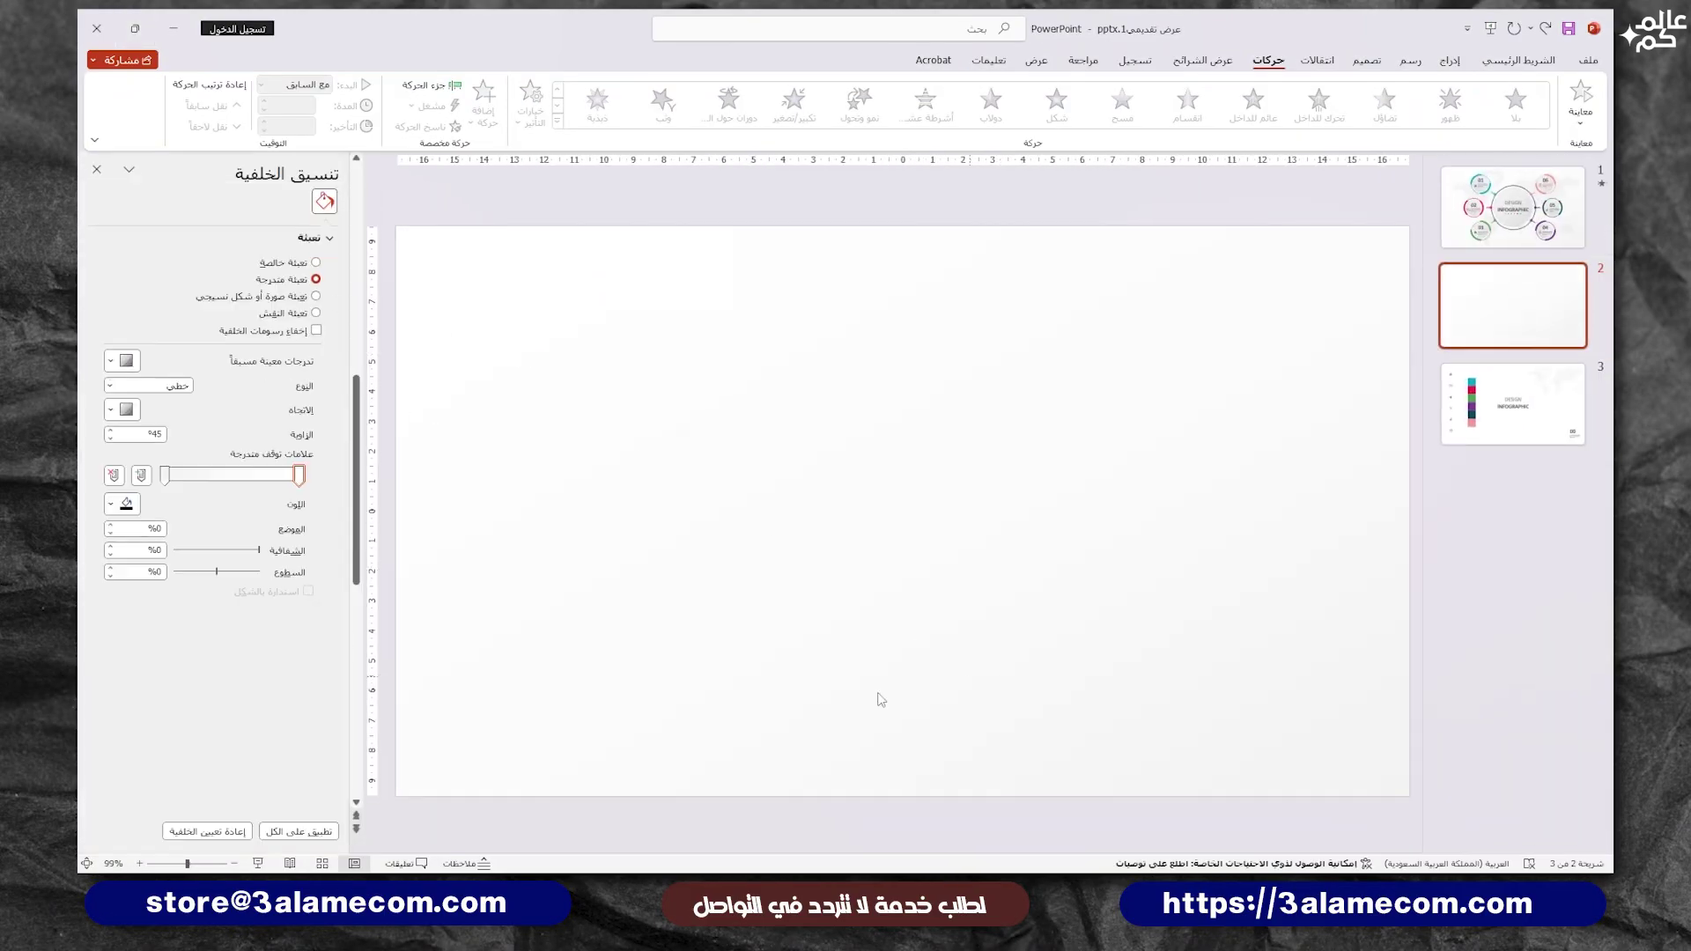
Step: Set light colours on the gradient stops for a subtle 45° background
left_click(124, 511)
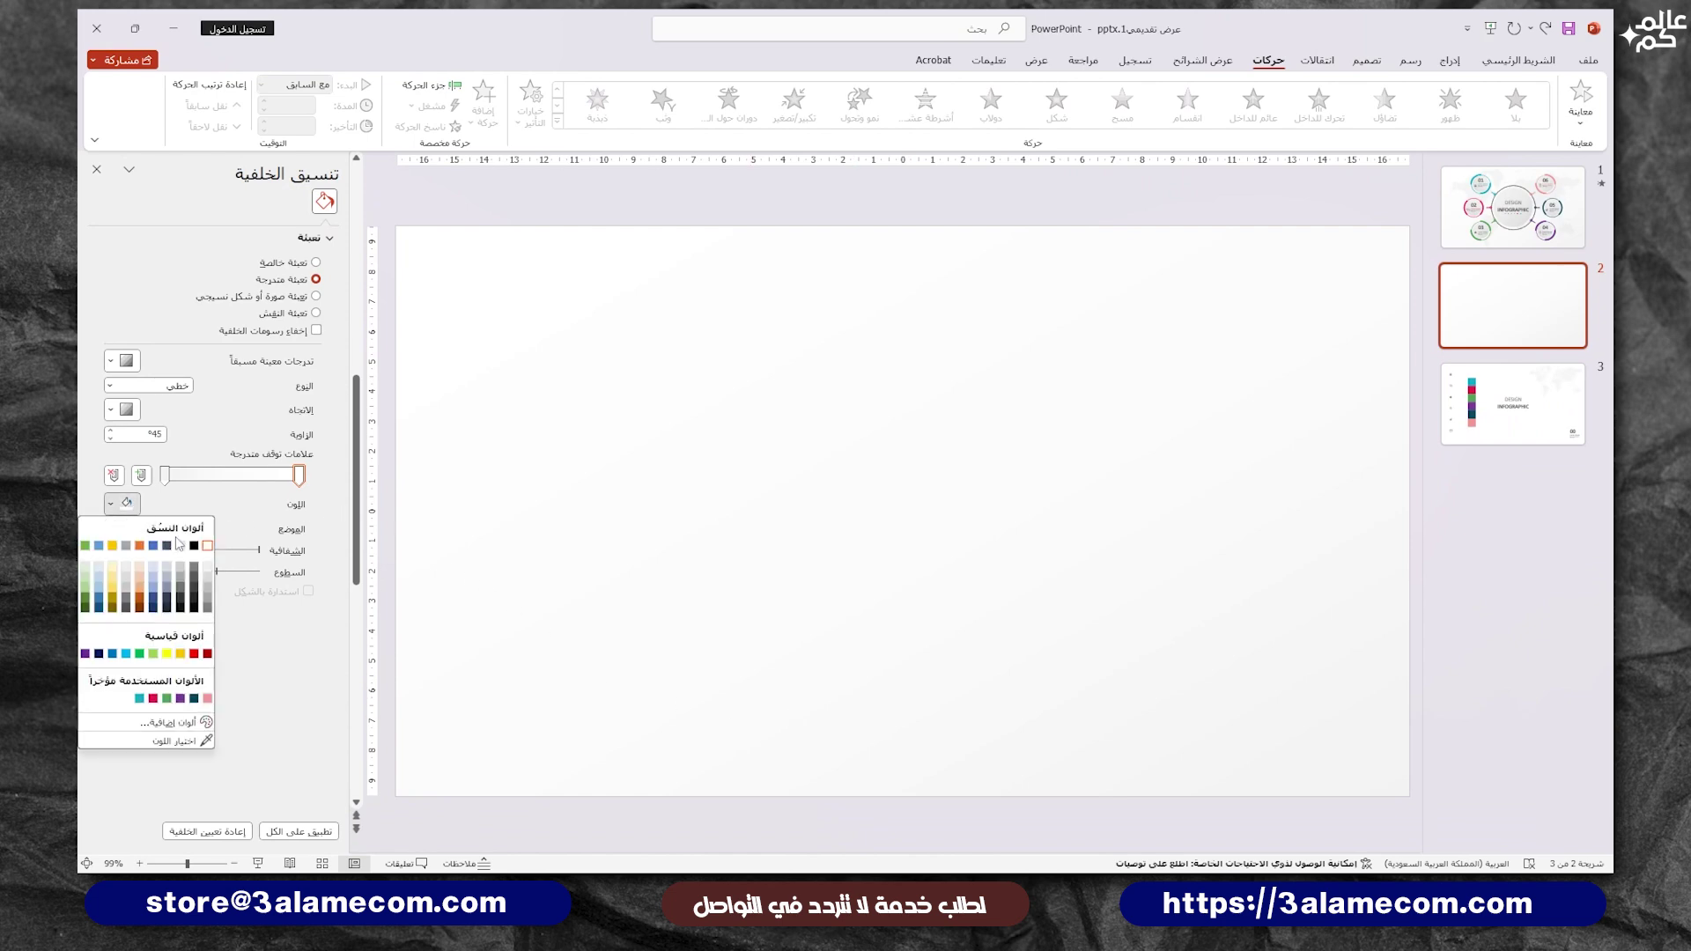
left_click(207, 546)
left_click(163, 478)
left_click(129, 499)
left_click(207, 569)
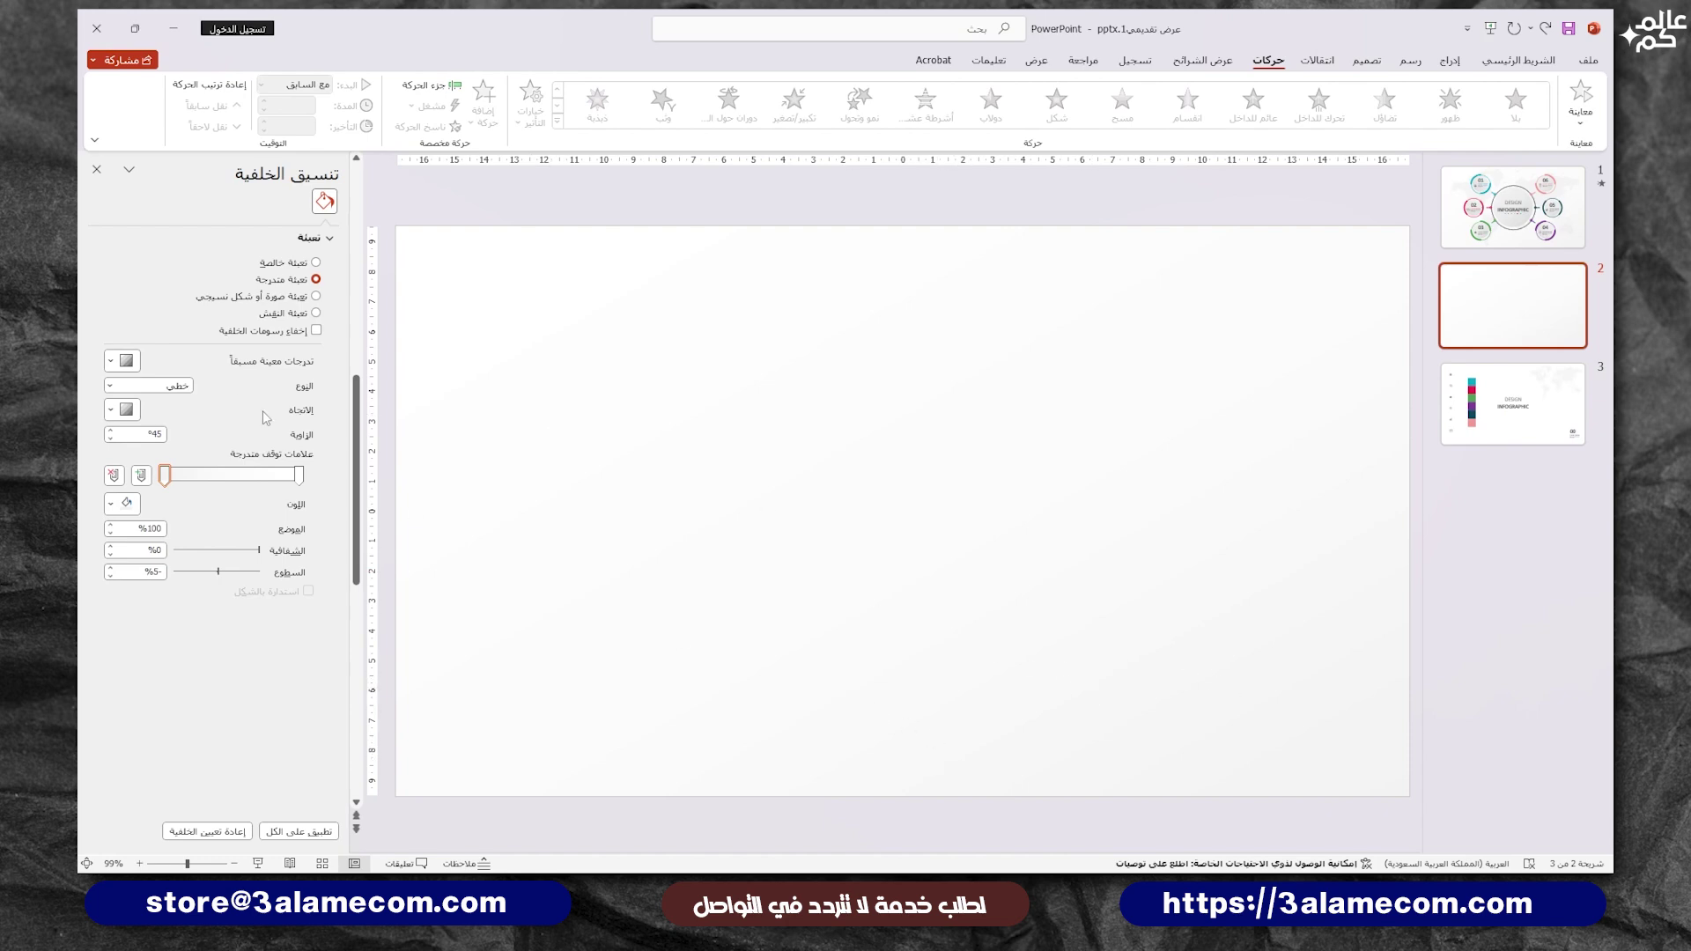
left_click(97, 170)
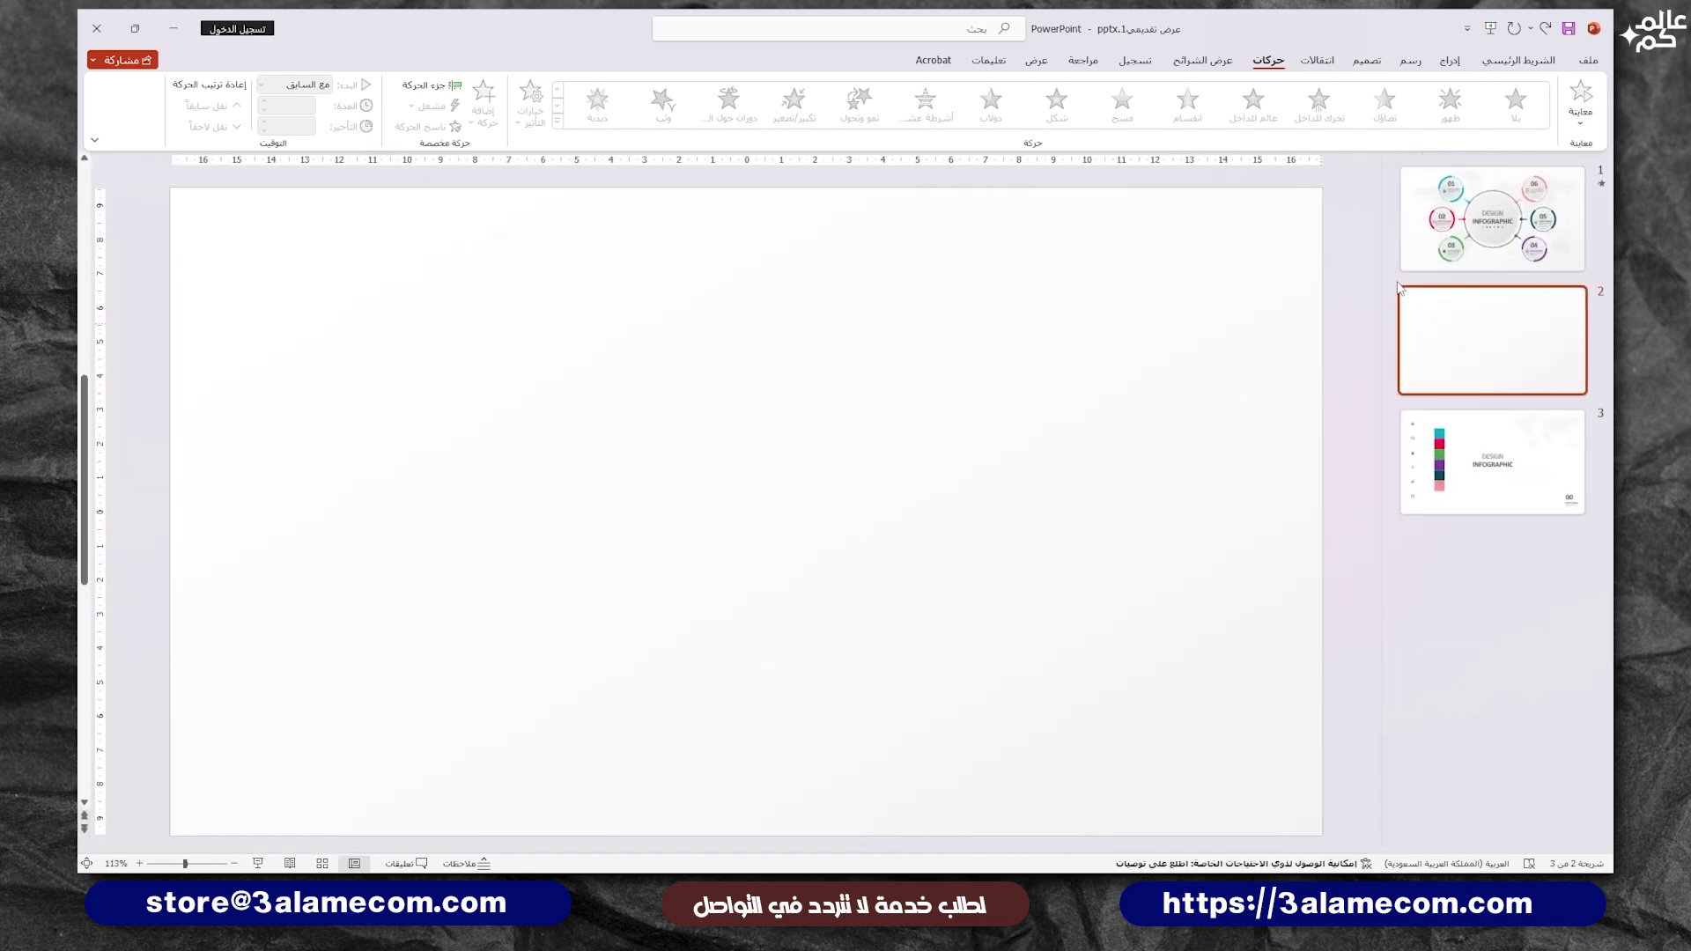
Step: Draw a large oval circle in the middle of slide 2
left_click(1450, 60)
left_click(1339, 97)
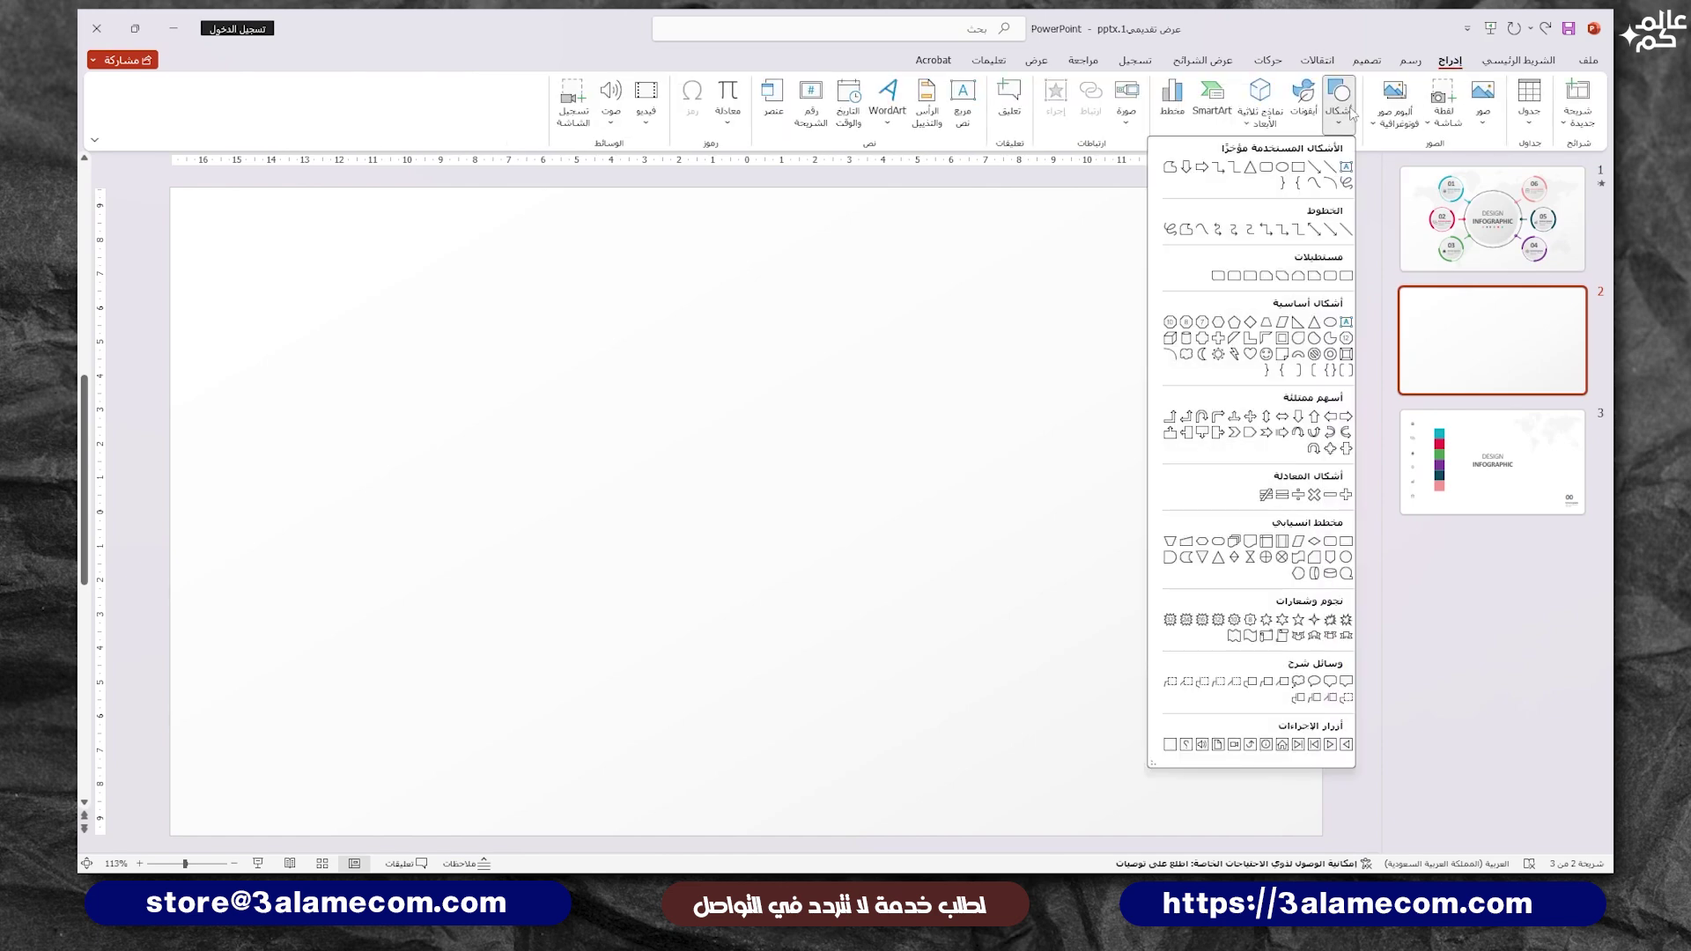
left_click(1283, 166)
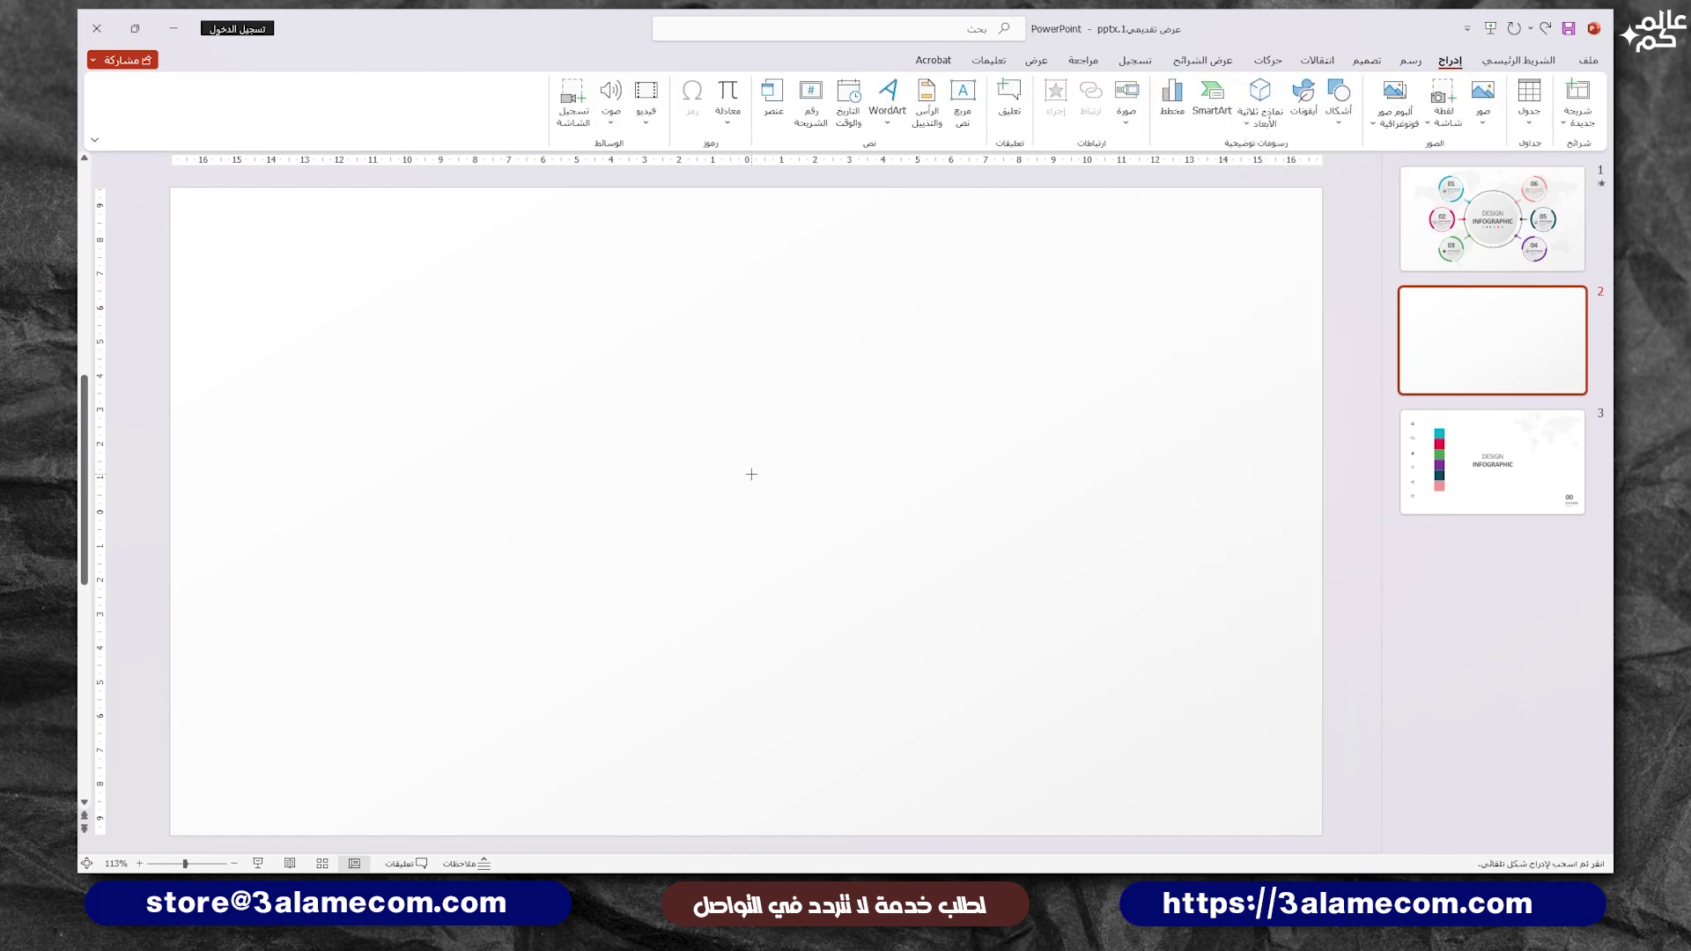
left_click_drag(752, 474, 882, 641)
Step: Align the circle to the vertical middle and remove its outline
left_click(381, 104)
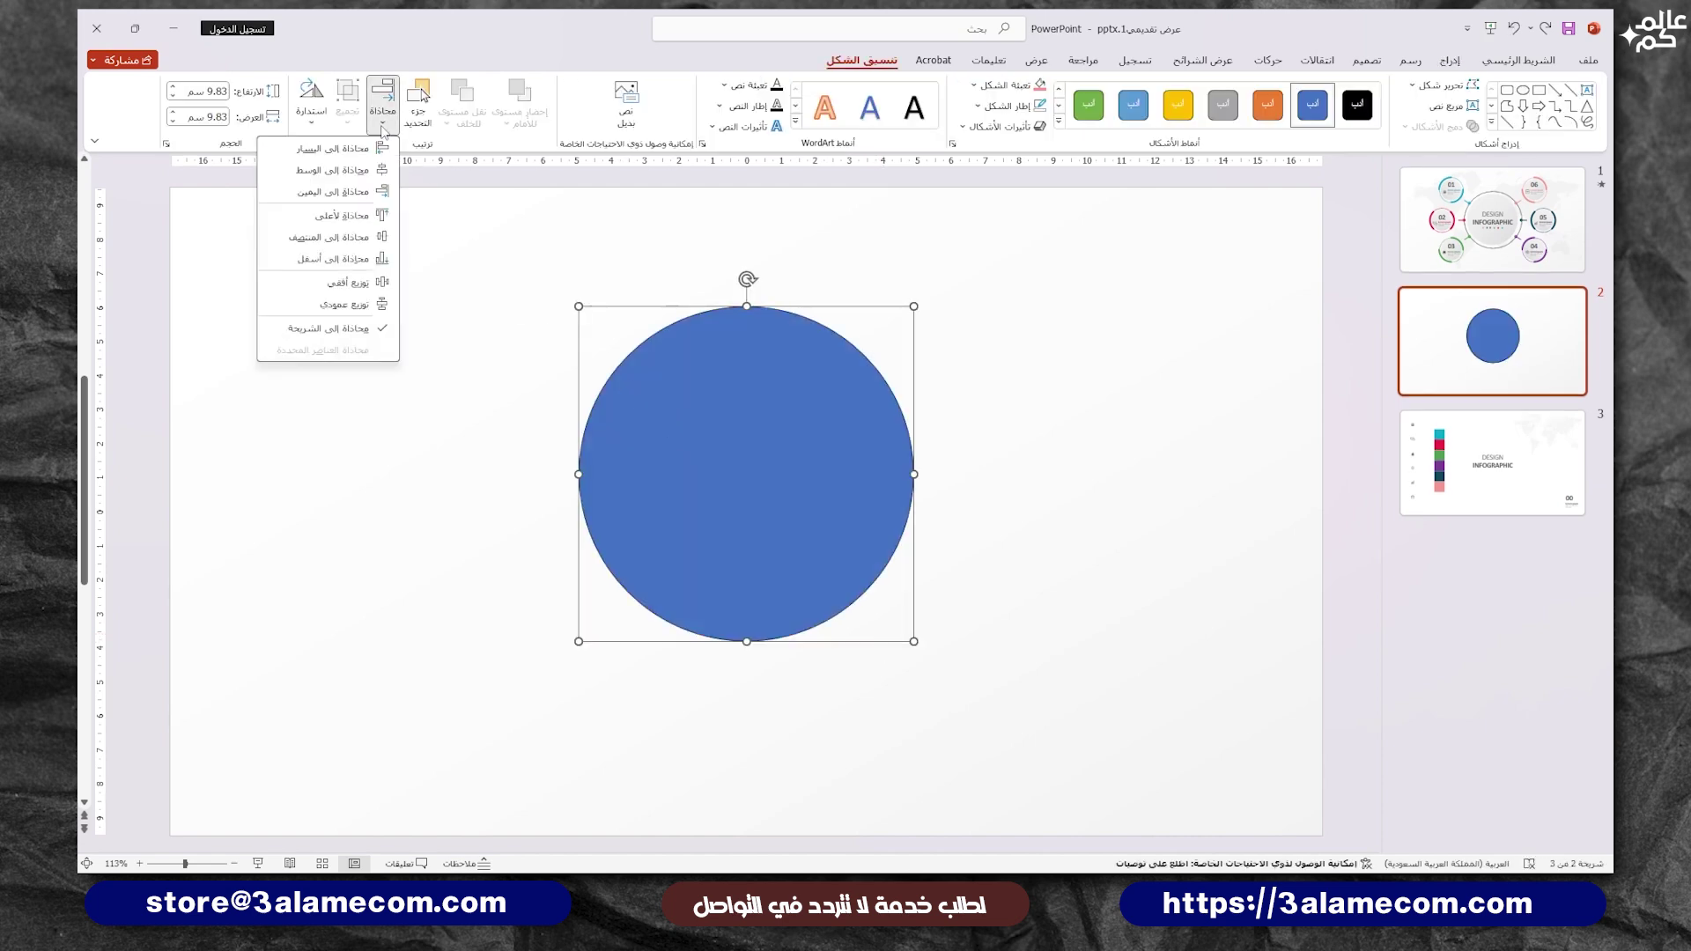
left_click(357, 170)
left_click(379, 110)
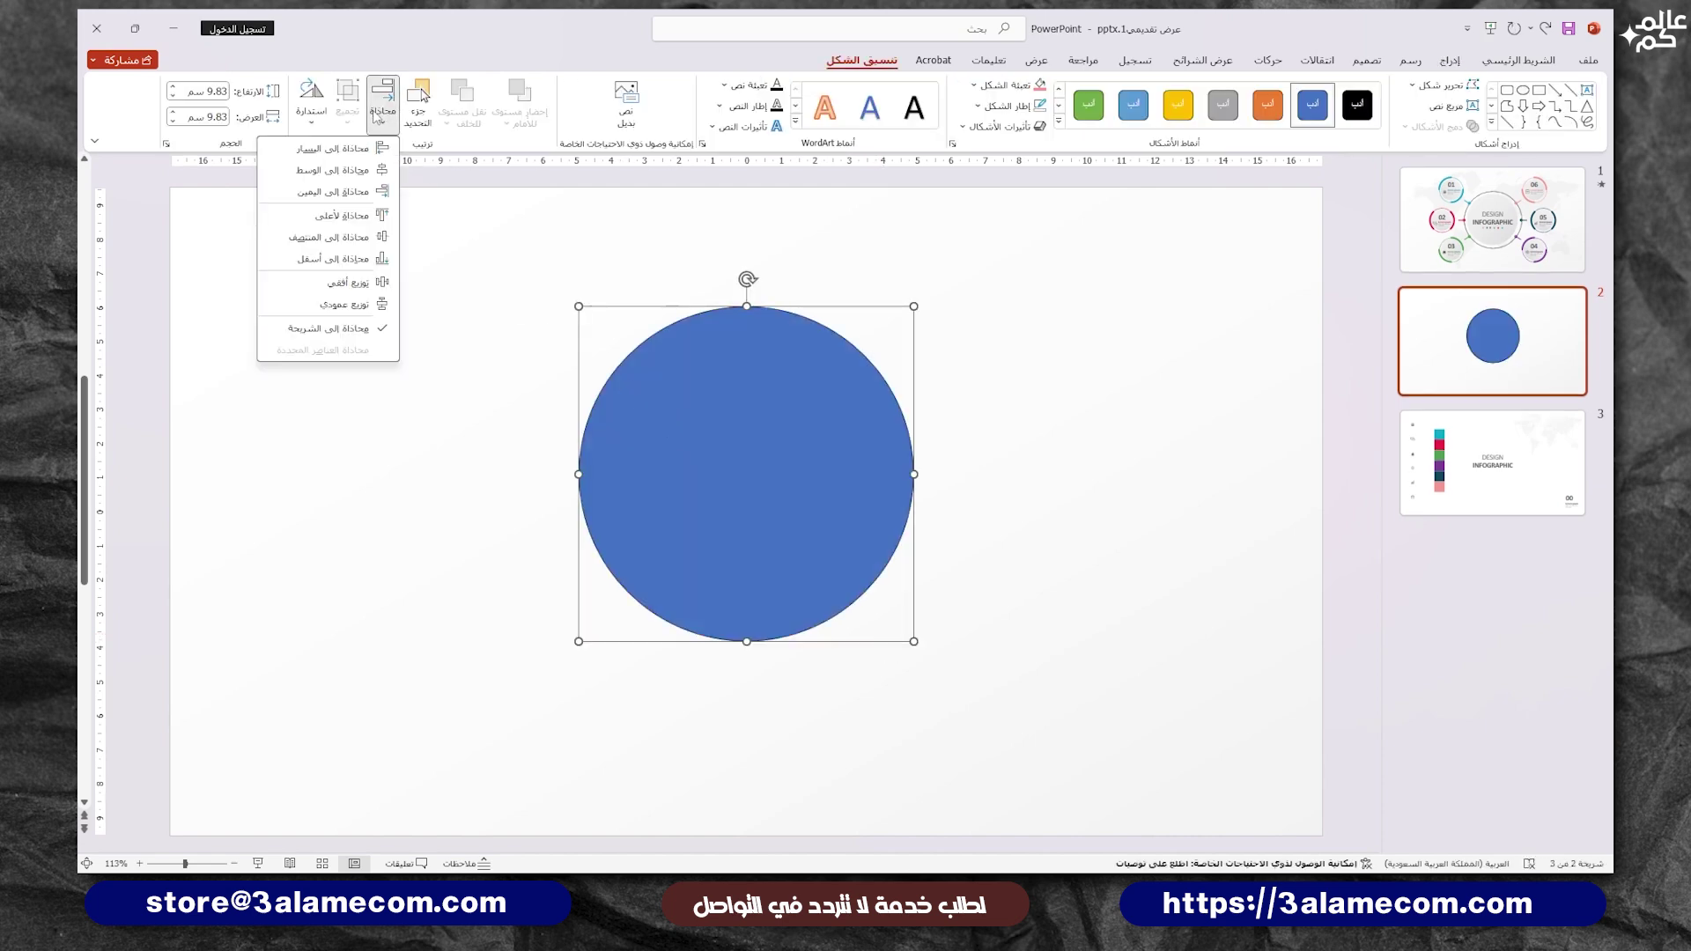
left_click(357, 237)
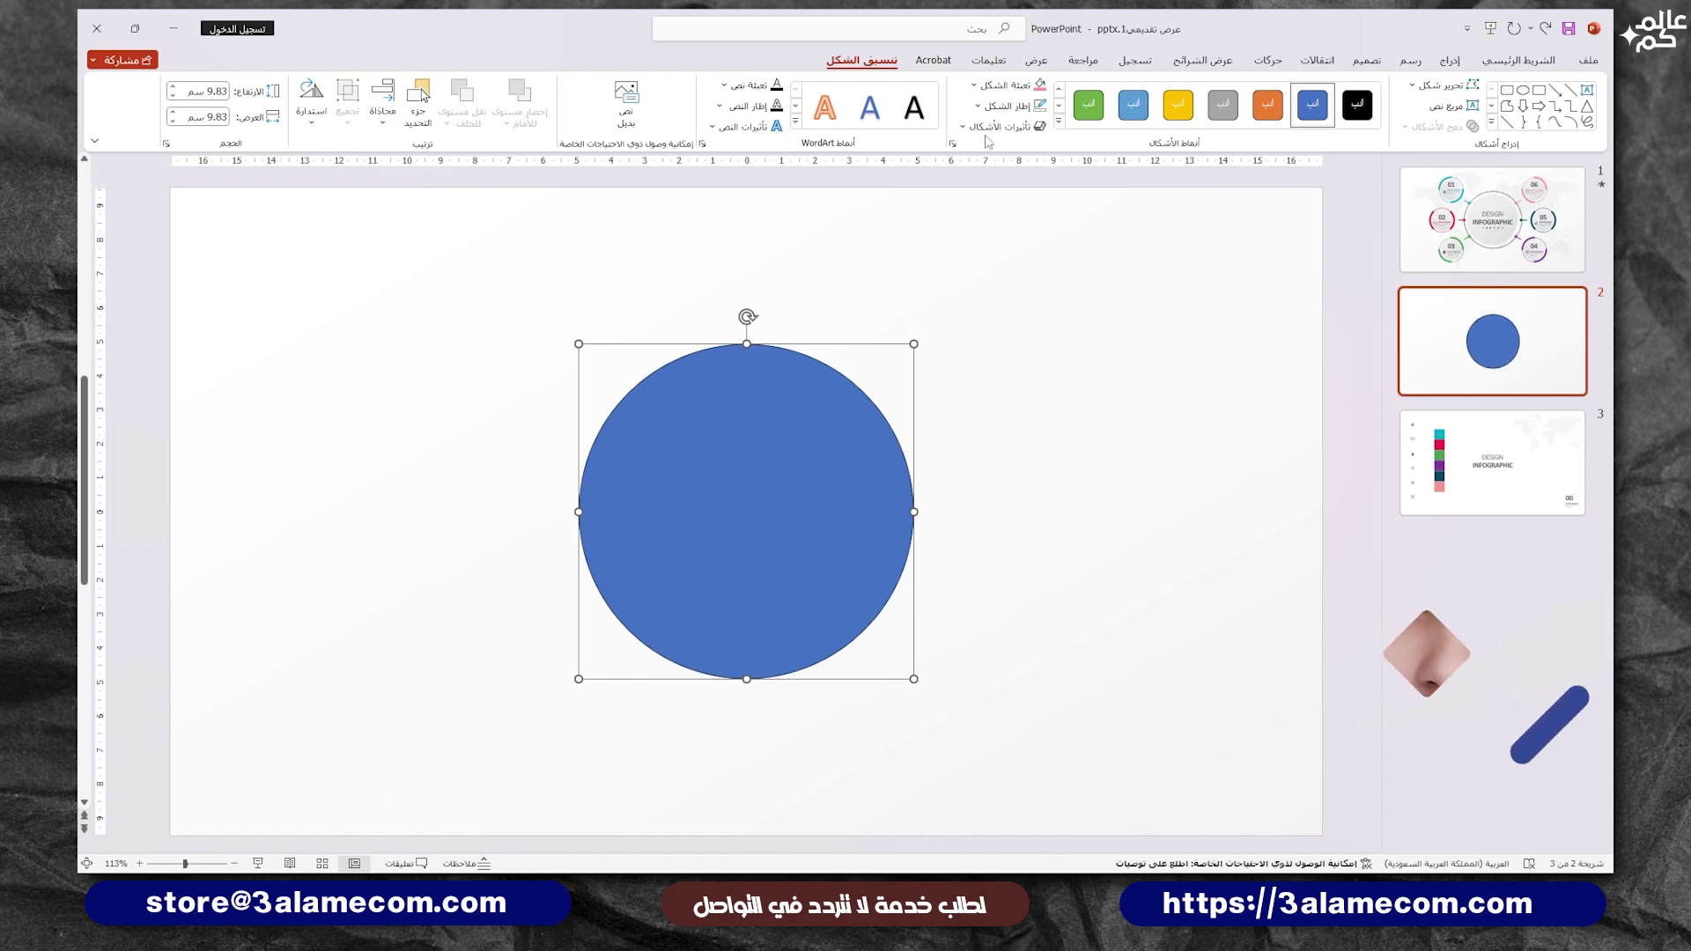
left_click(1004, 106)
left_click(1028, 332)
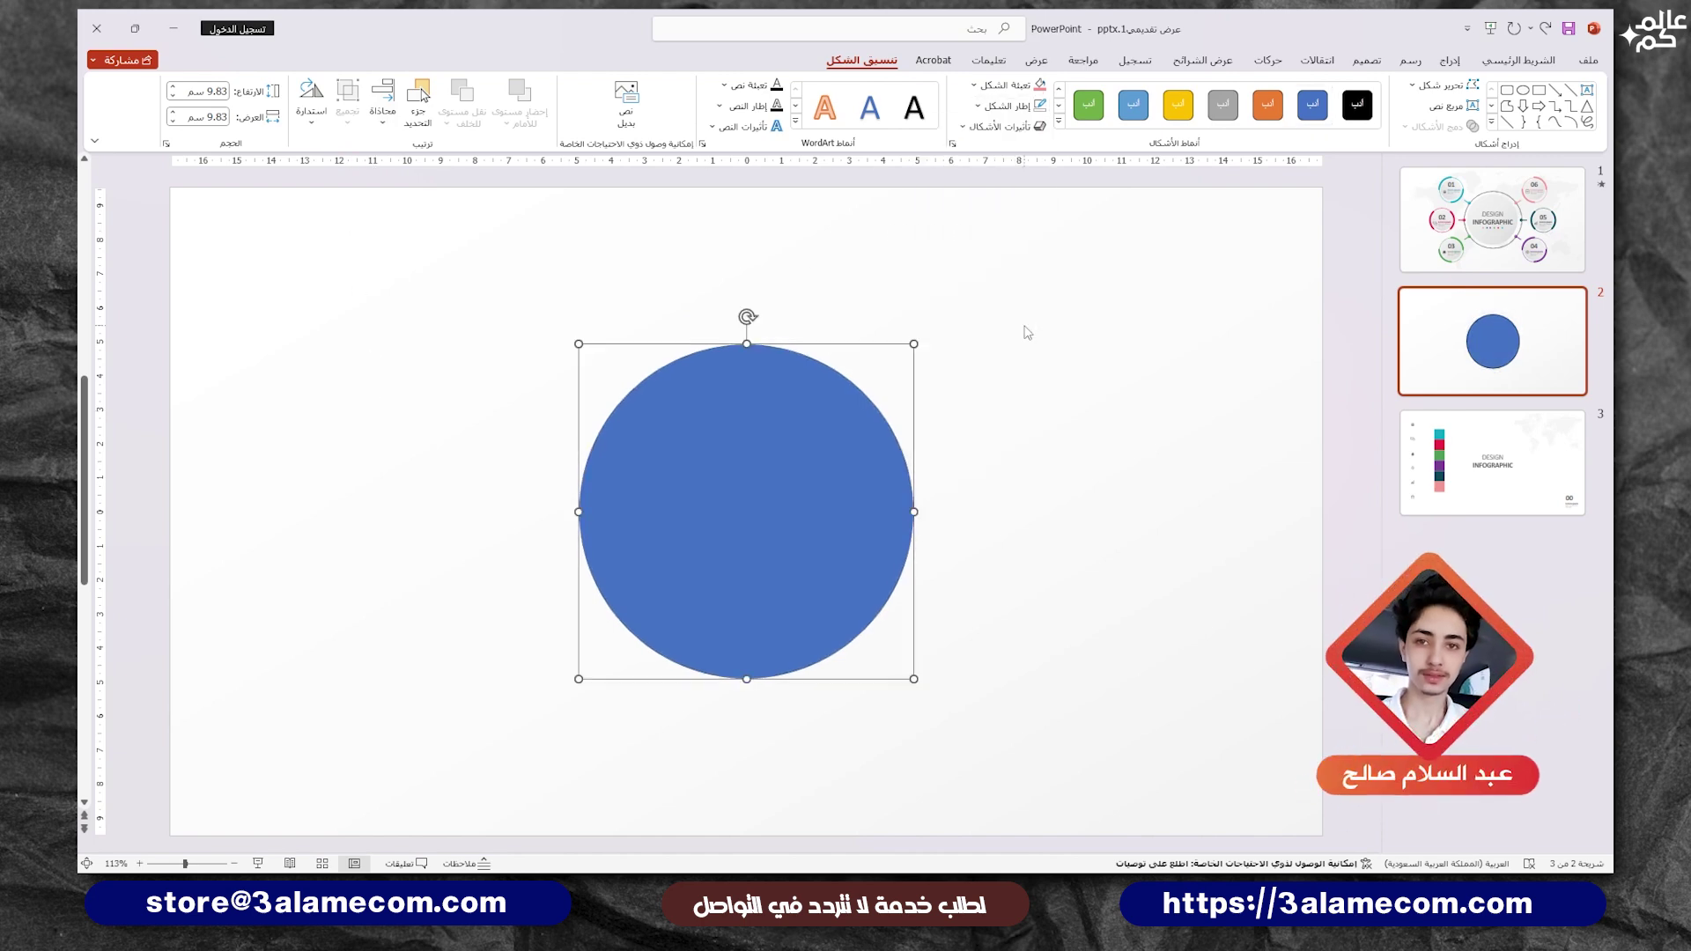
Step: Give the circle a soft light grey gradient fill
right_click(739, 452)
left_click(679, 418)
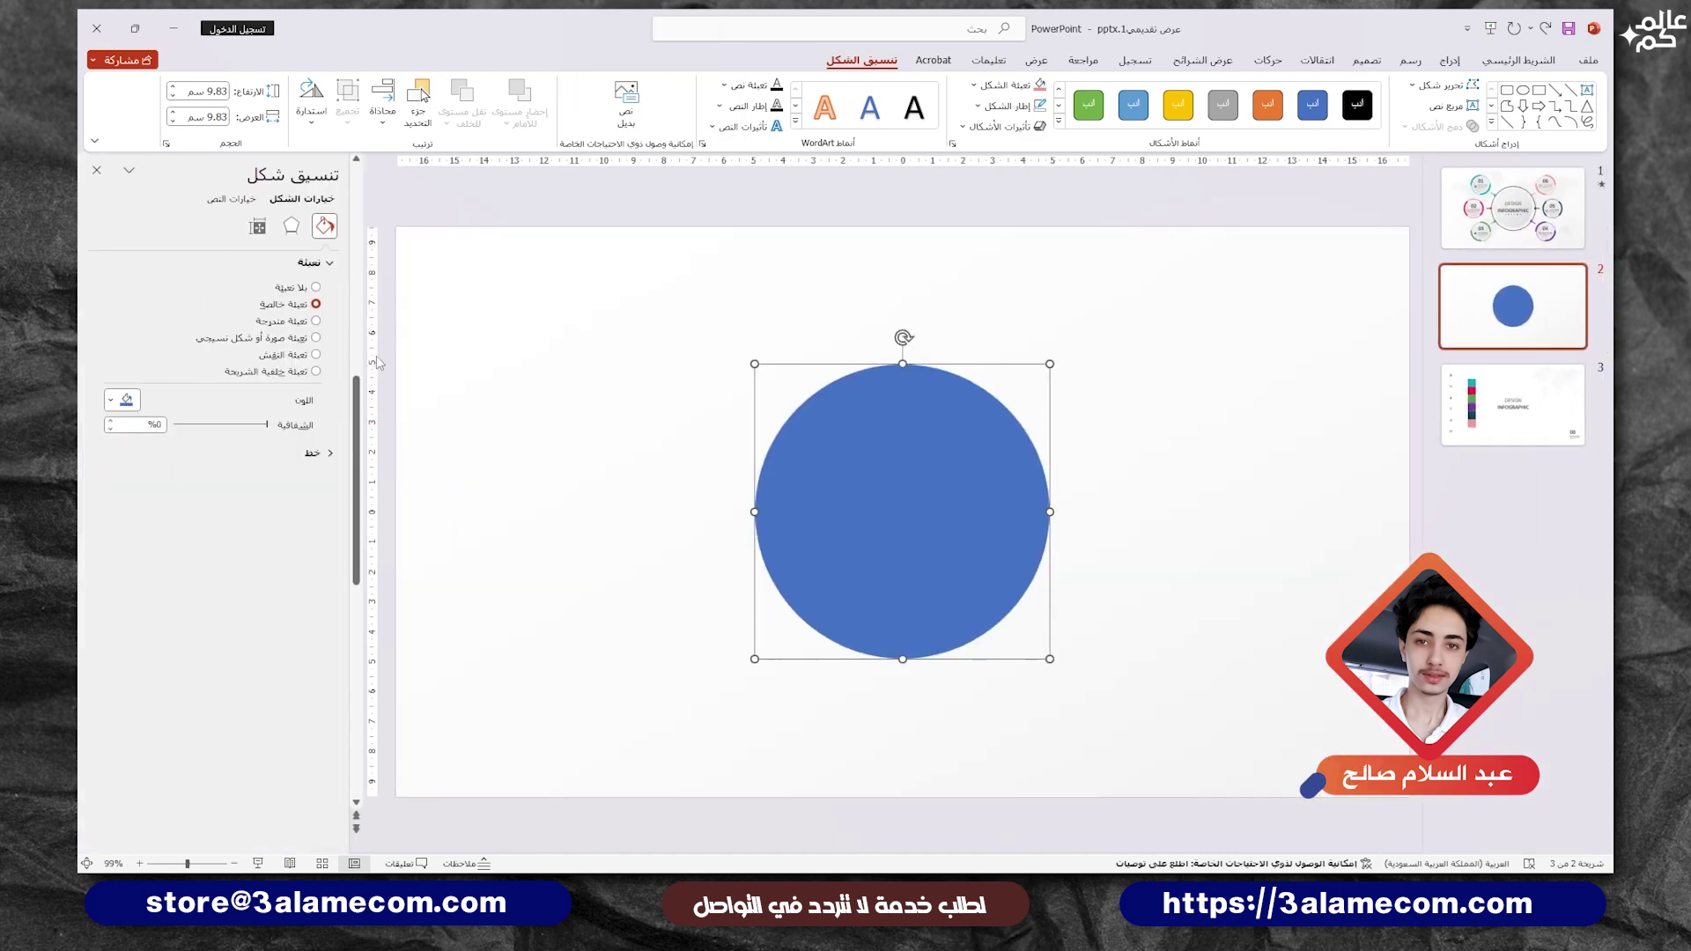
left_click(299, 321)
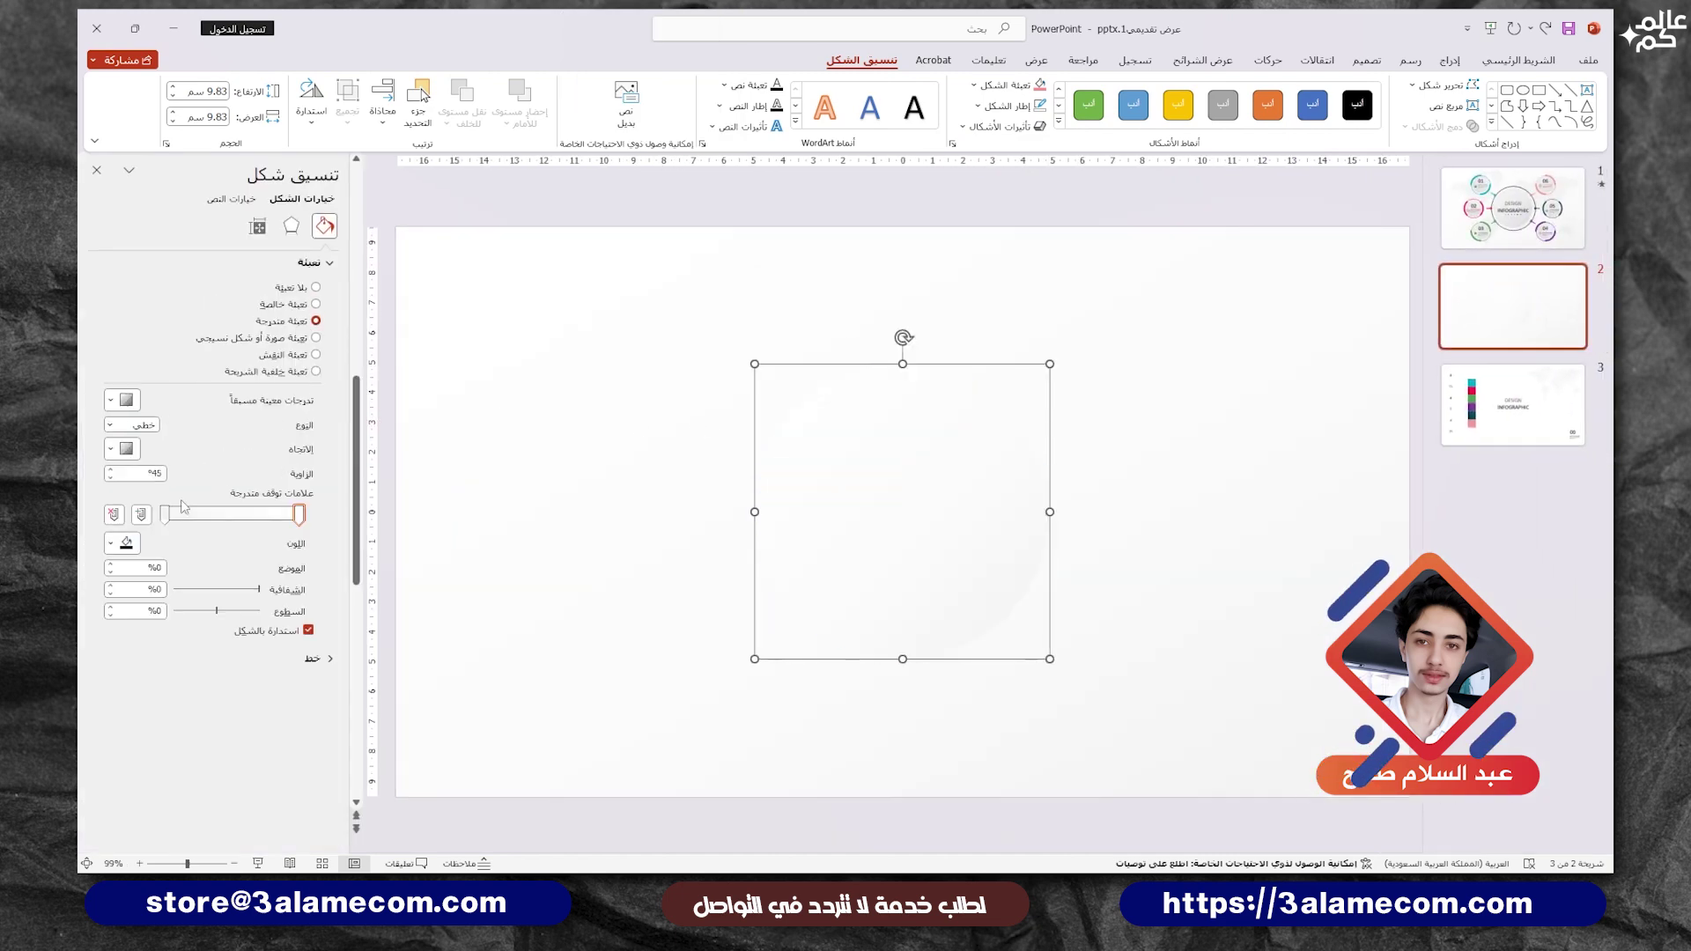
left_click(121, 543)
left_click(209, 608)
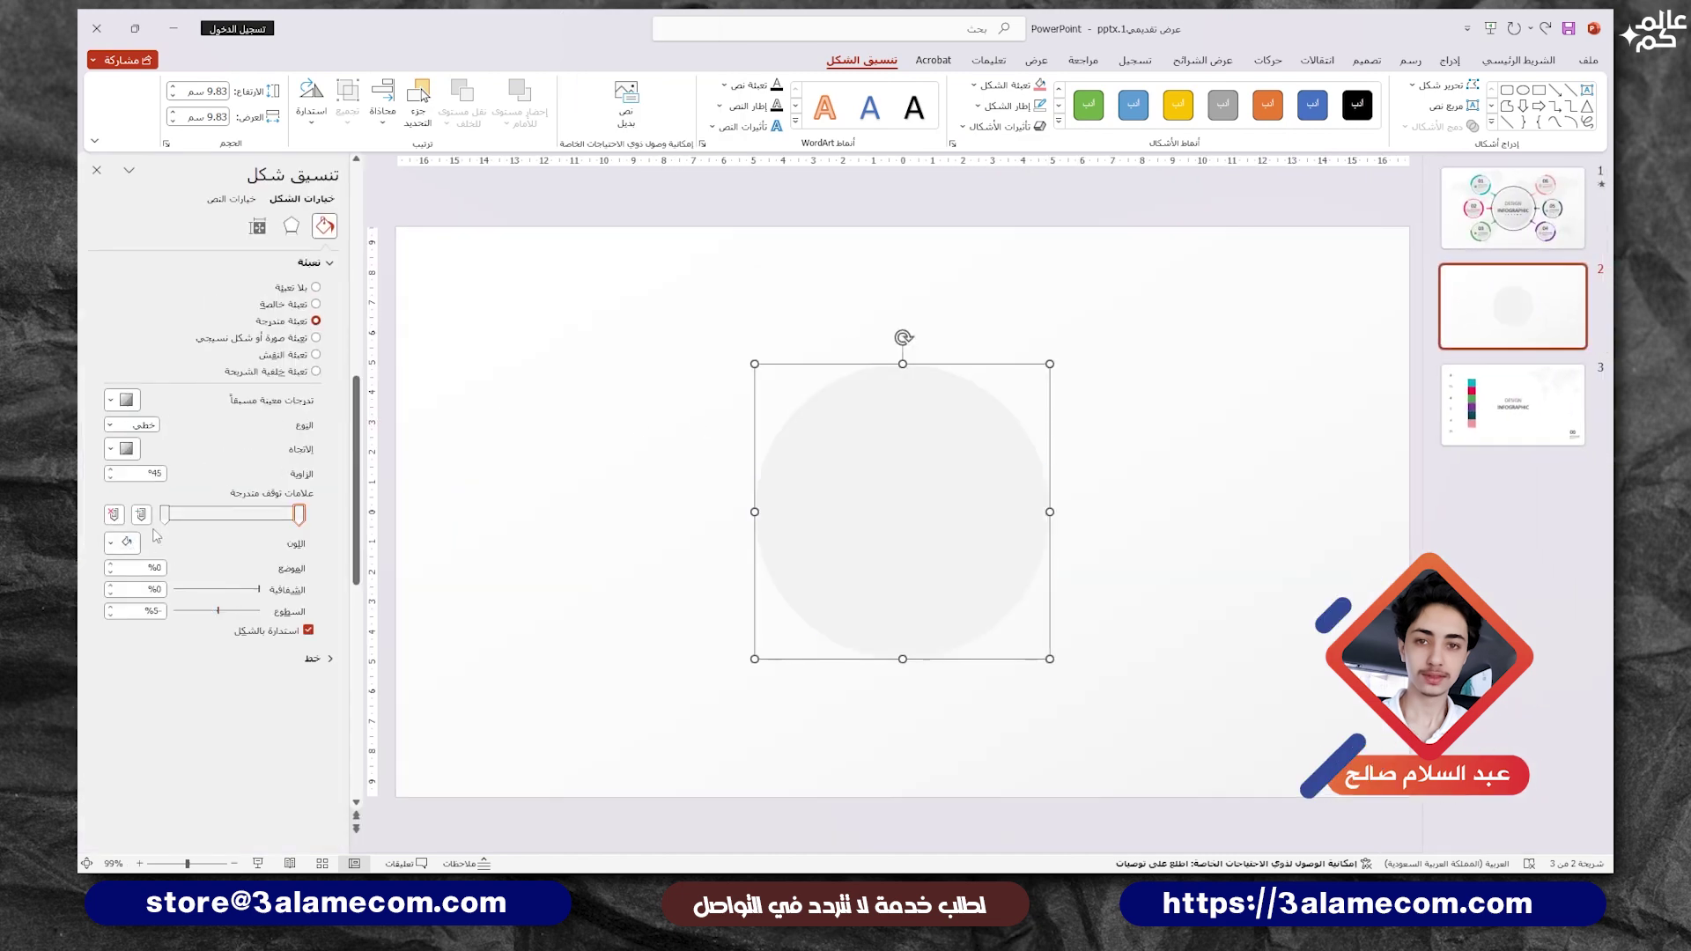
left_click(207, 617)
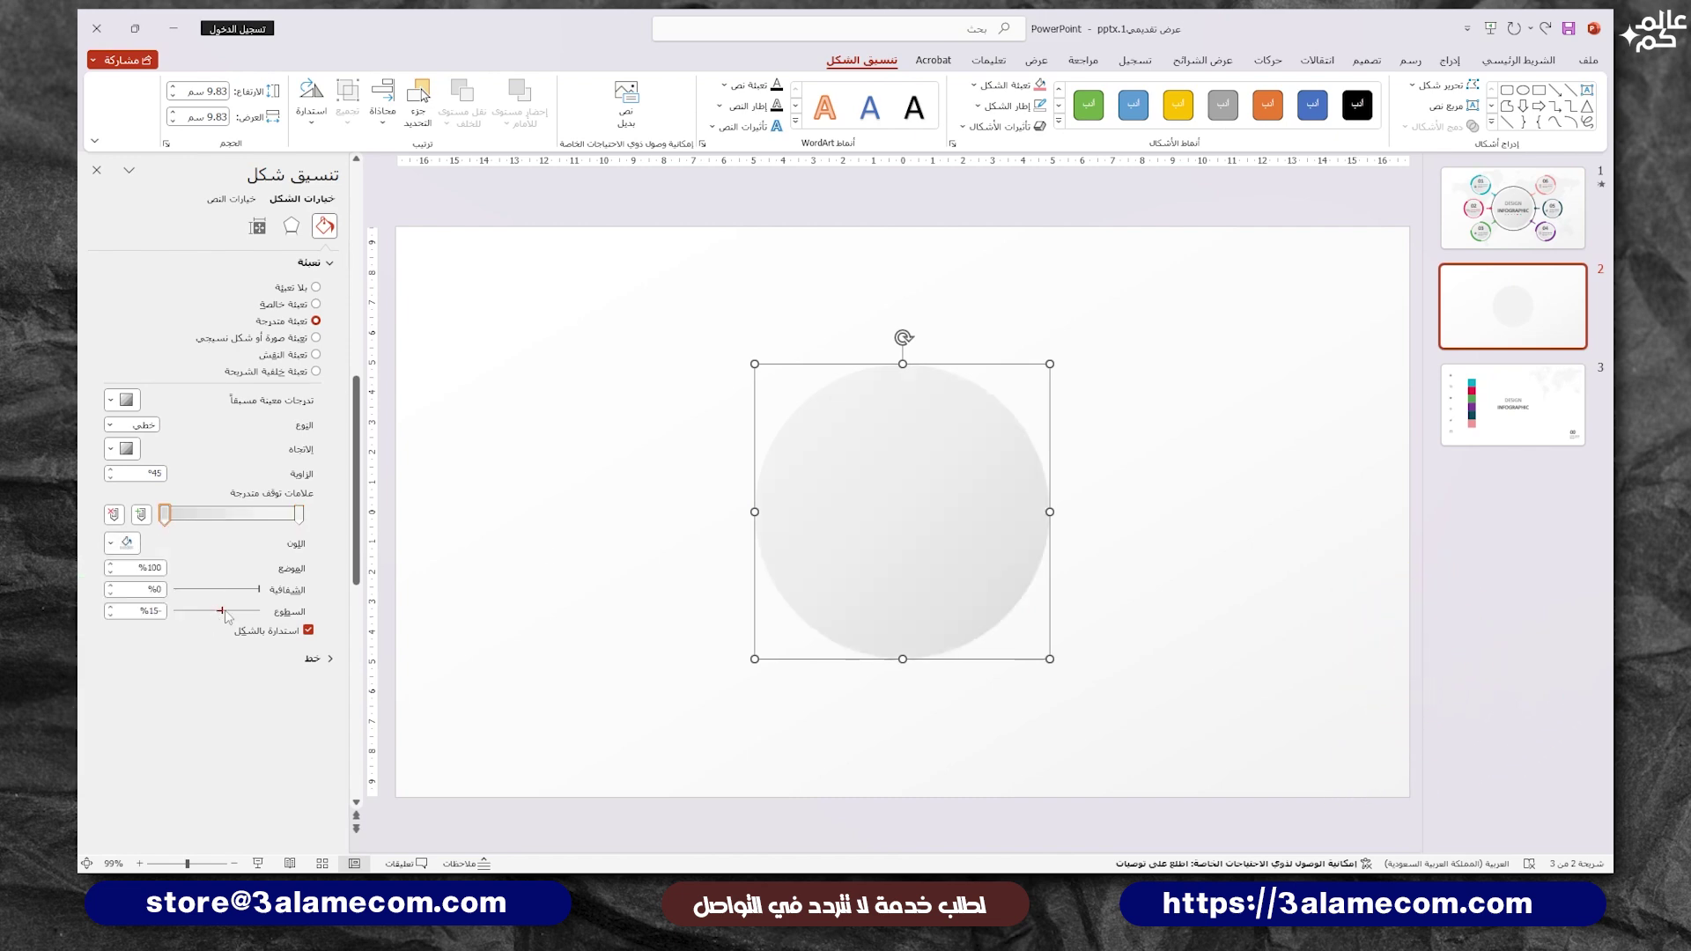
Step: Nudge the circle to the slide centre and enlarge it slightly
left_click(774, 435)
left_click(891, 472)
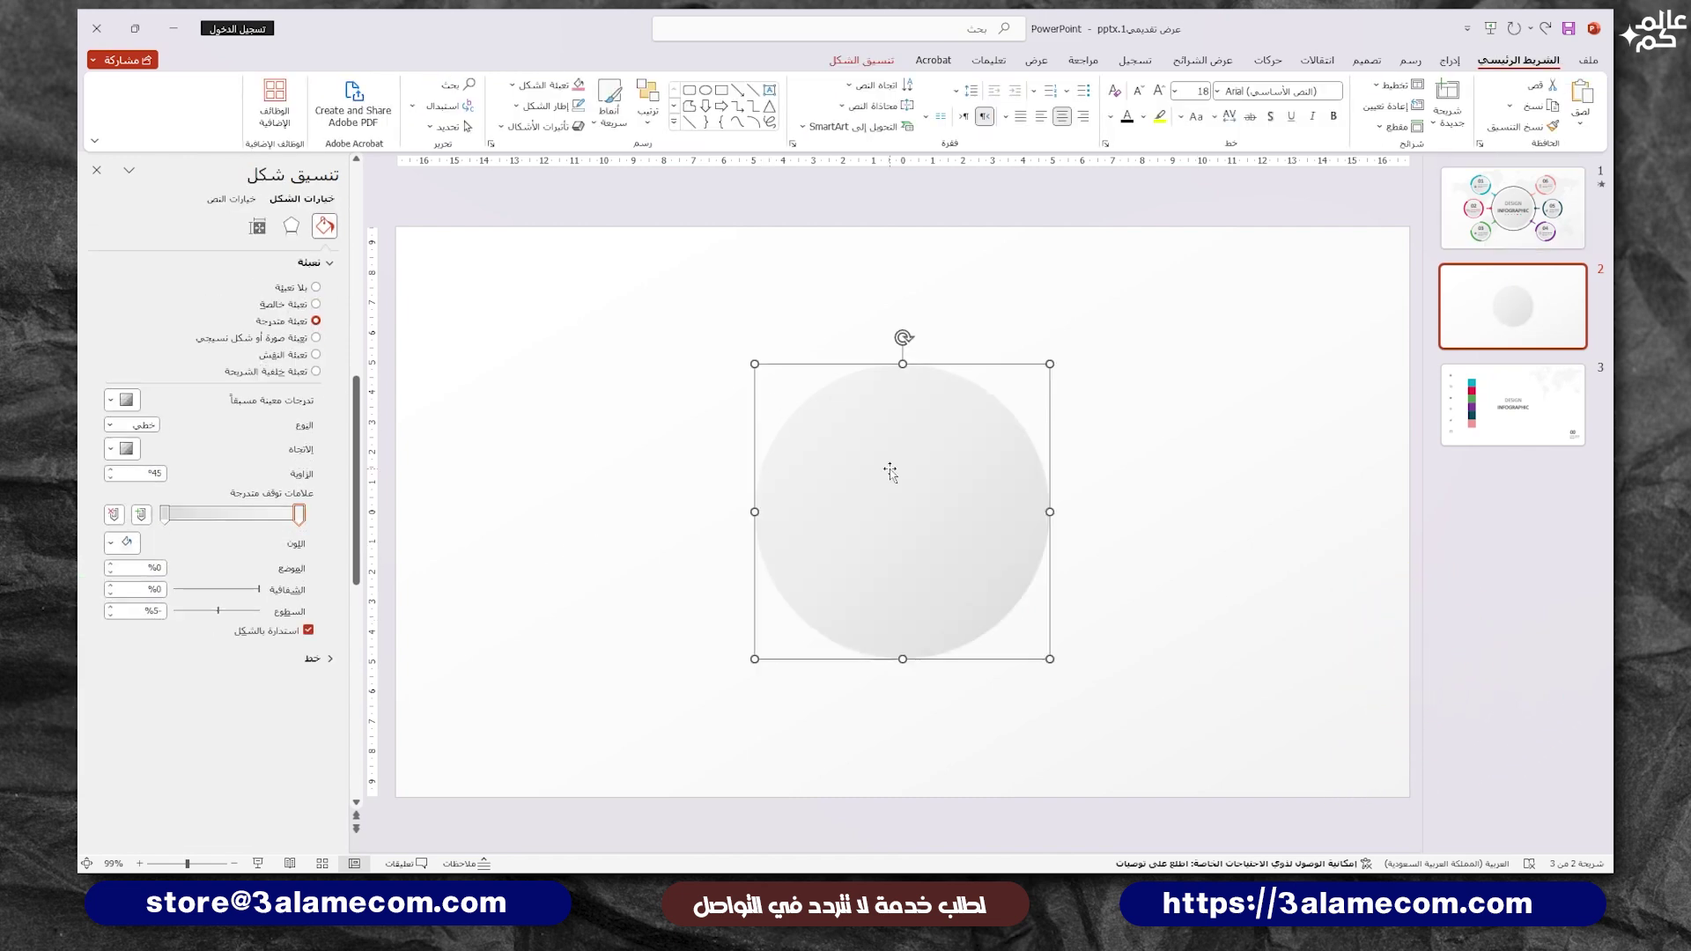
left_click_drag(890, 472, 914, 486)
left_click_drag(1049, 659, 1066, 675)
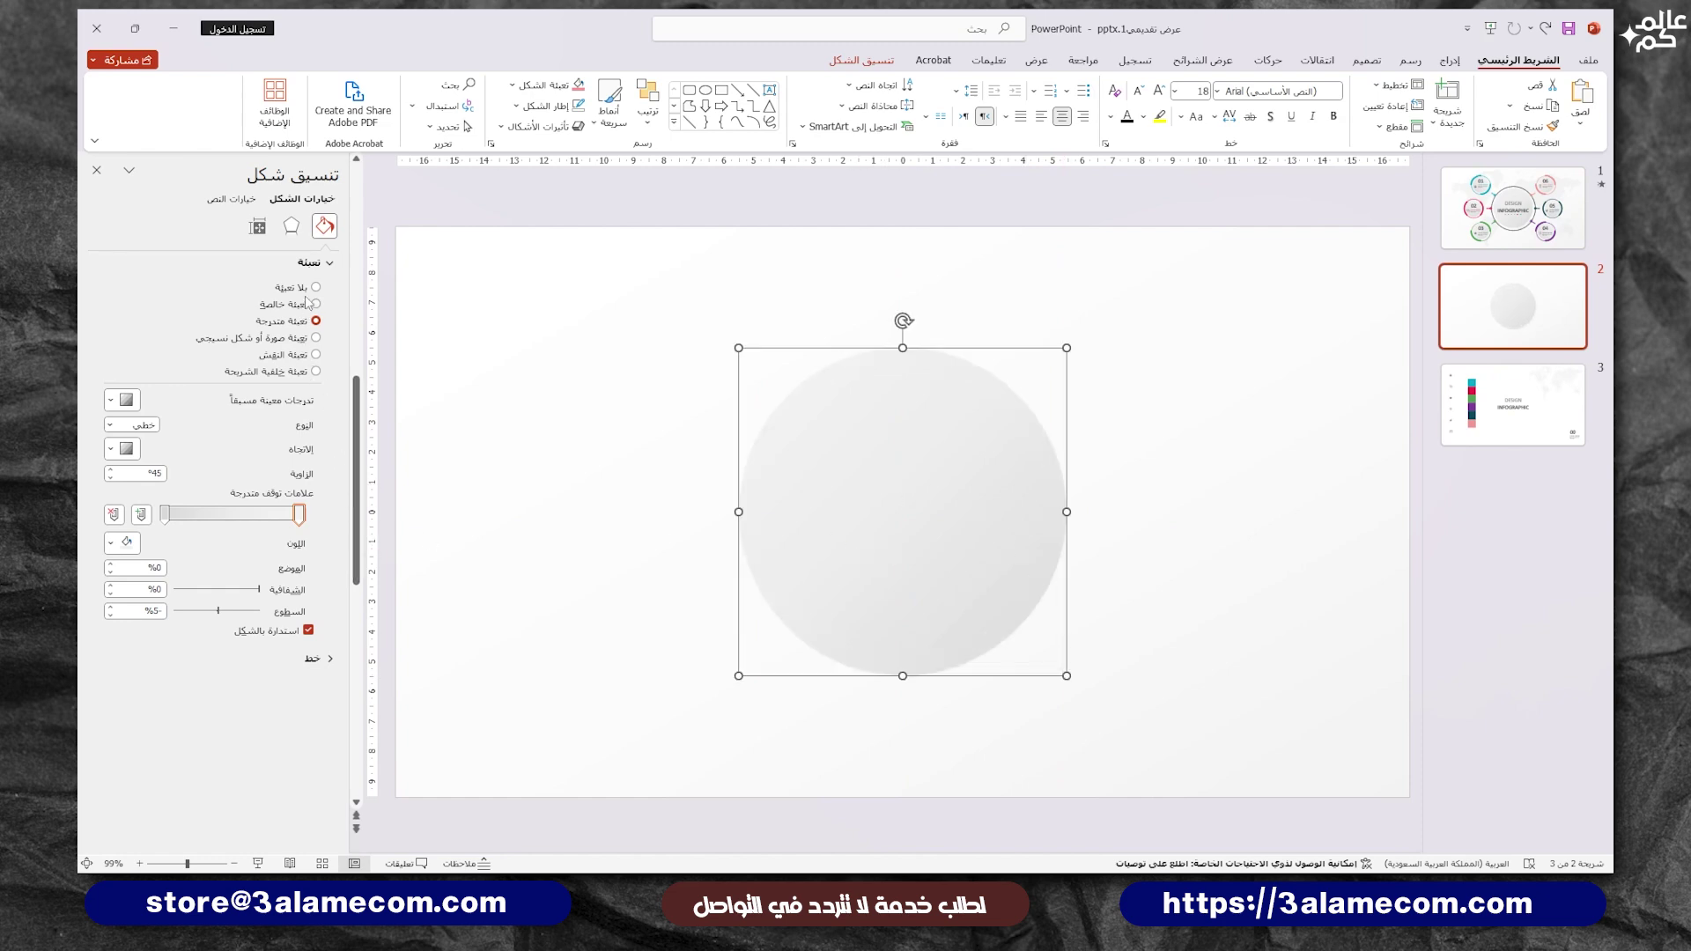
Step: Give the big back circle a solid-coloured dotted outline
left_click(310, 263)
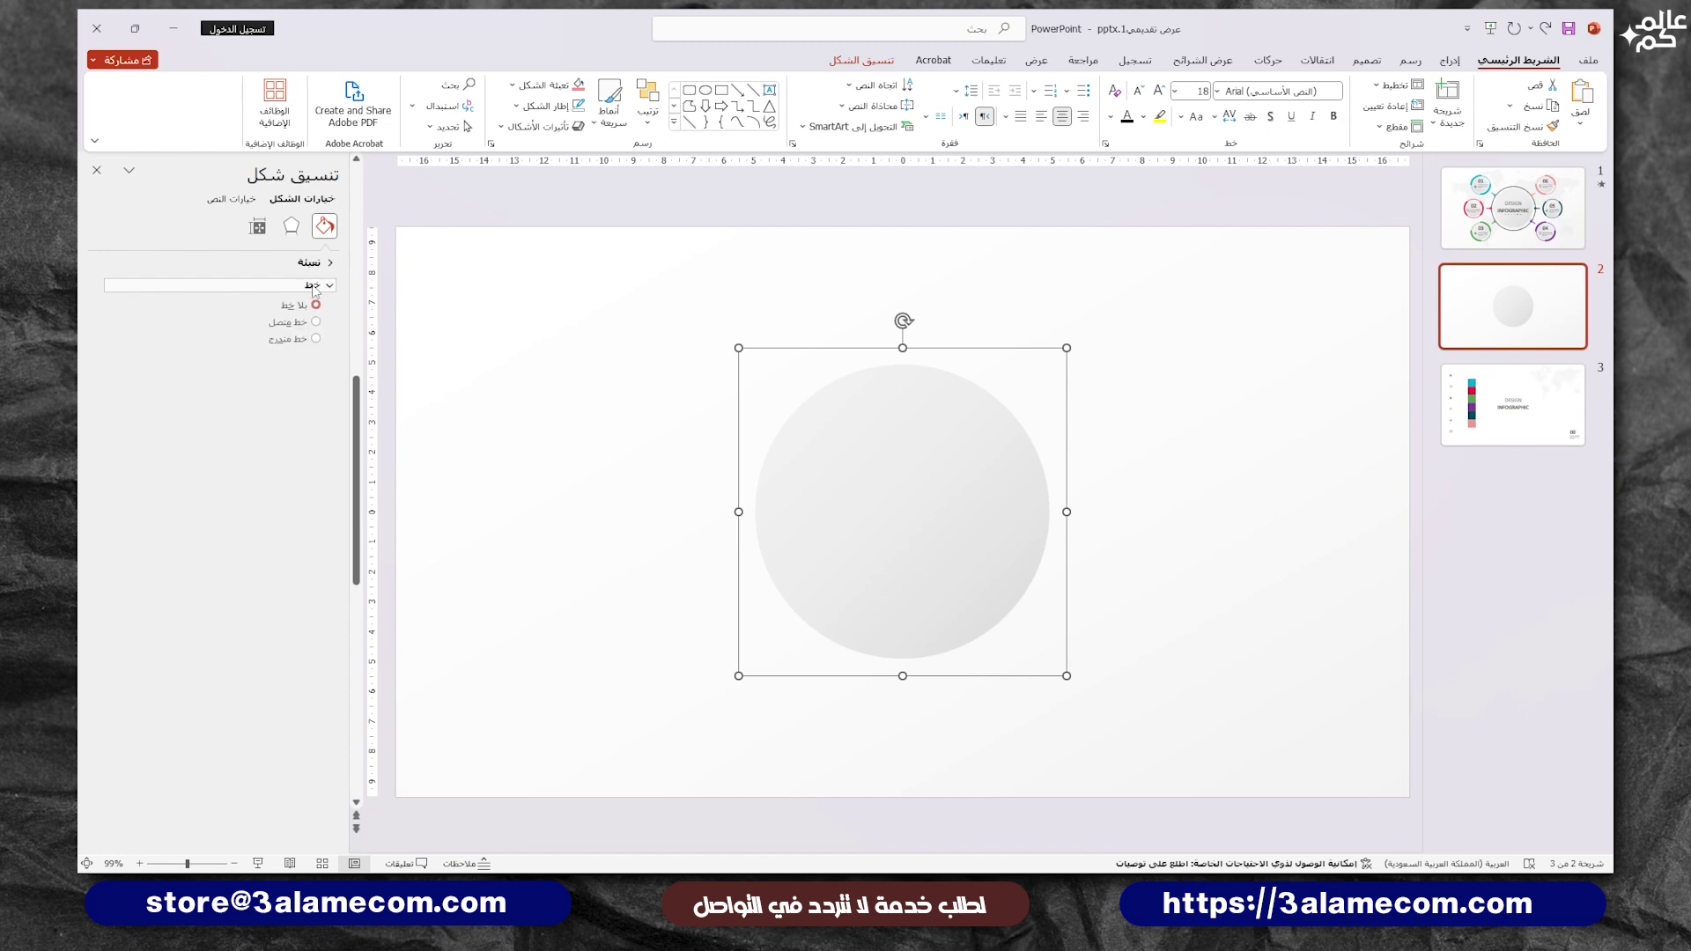
left_click(312, 284)
left_click(301, 326)
left_click(126, 372)
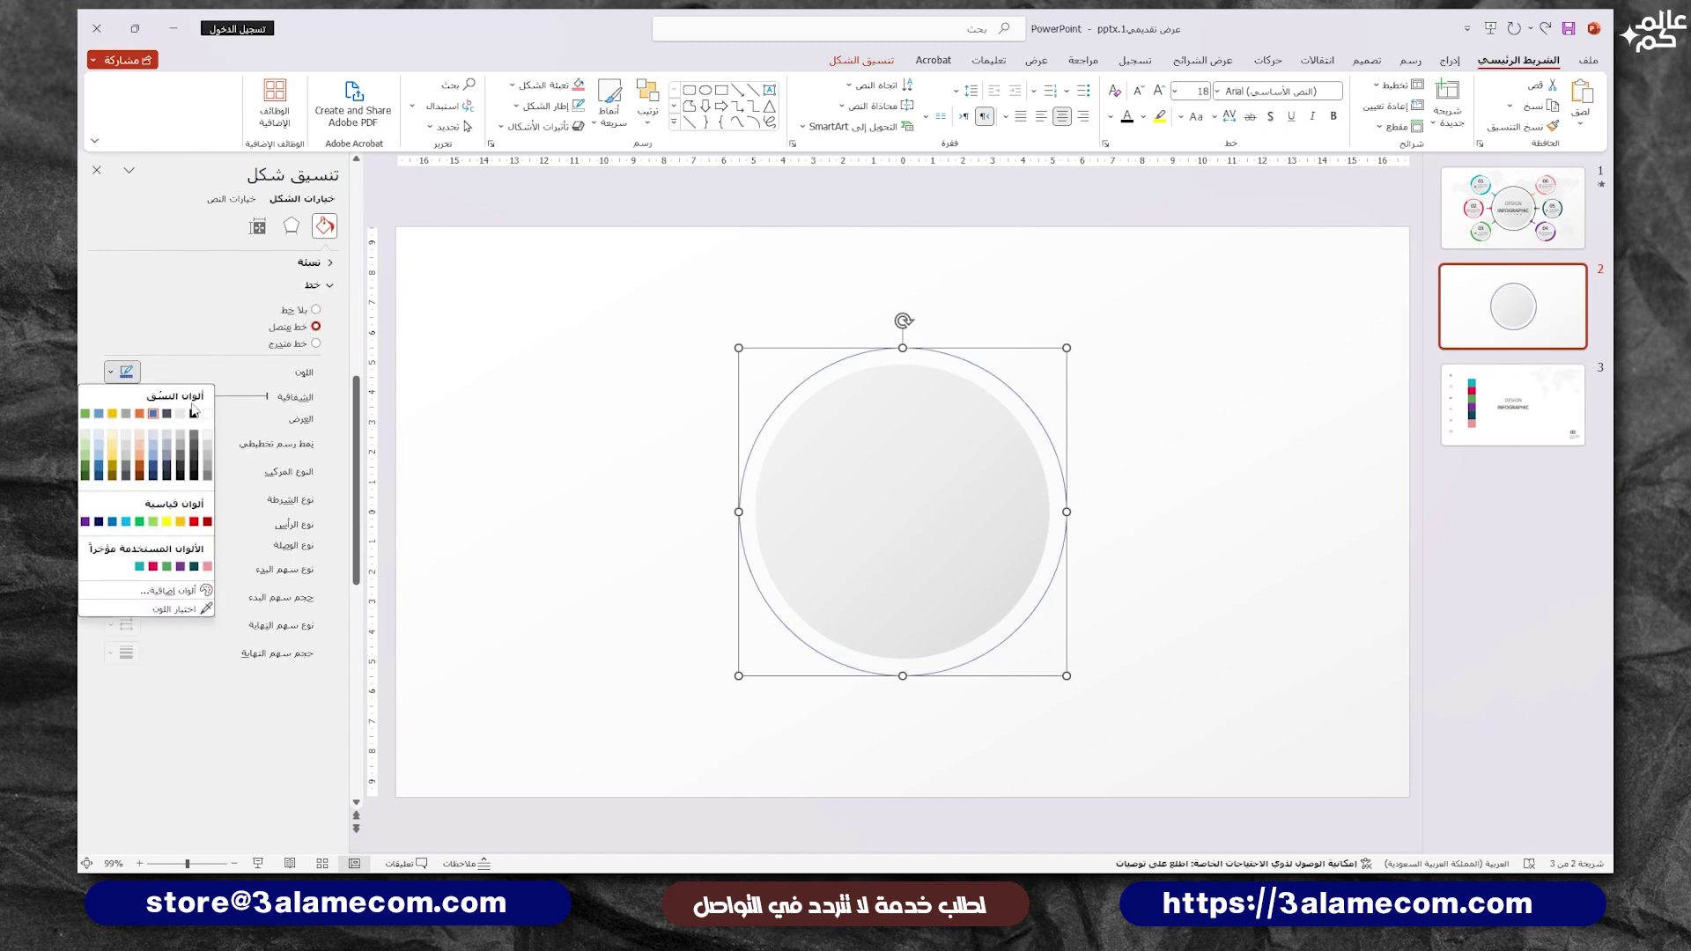
left_click(208, 473)
left_click(127, 500)
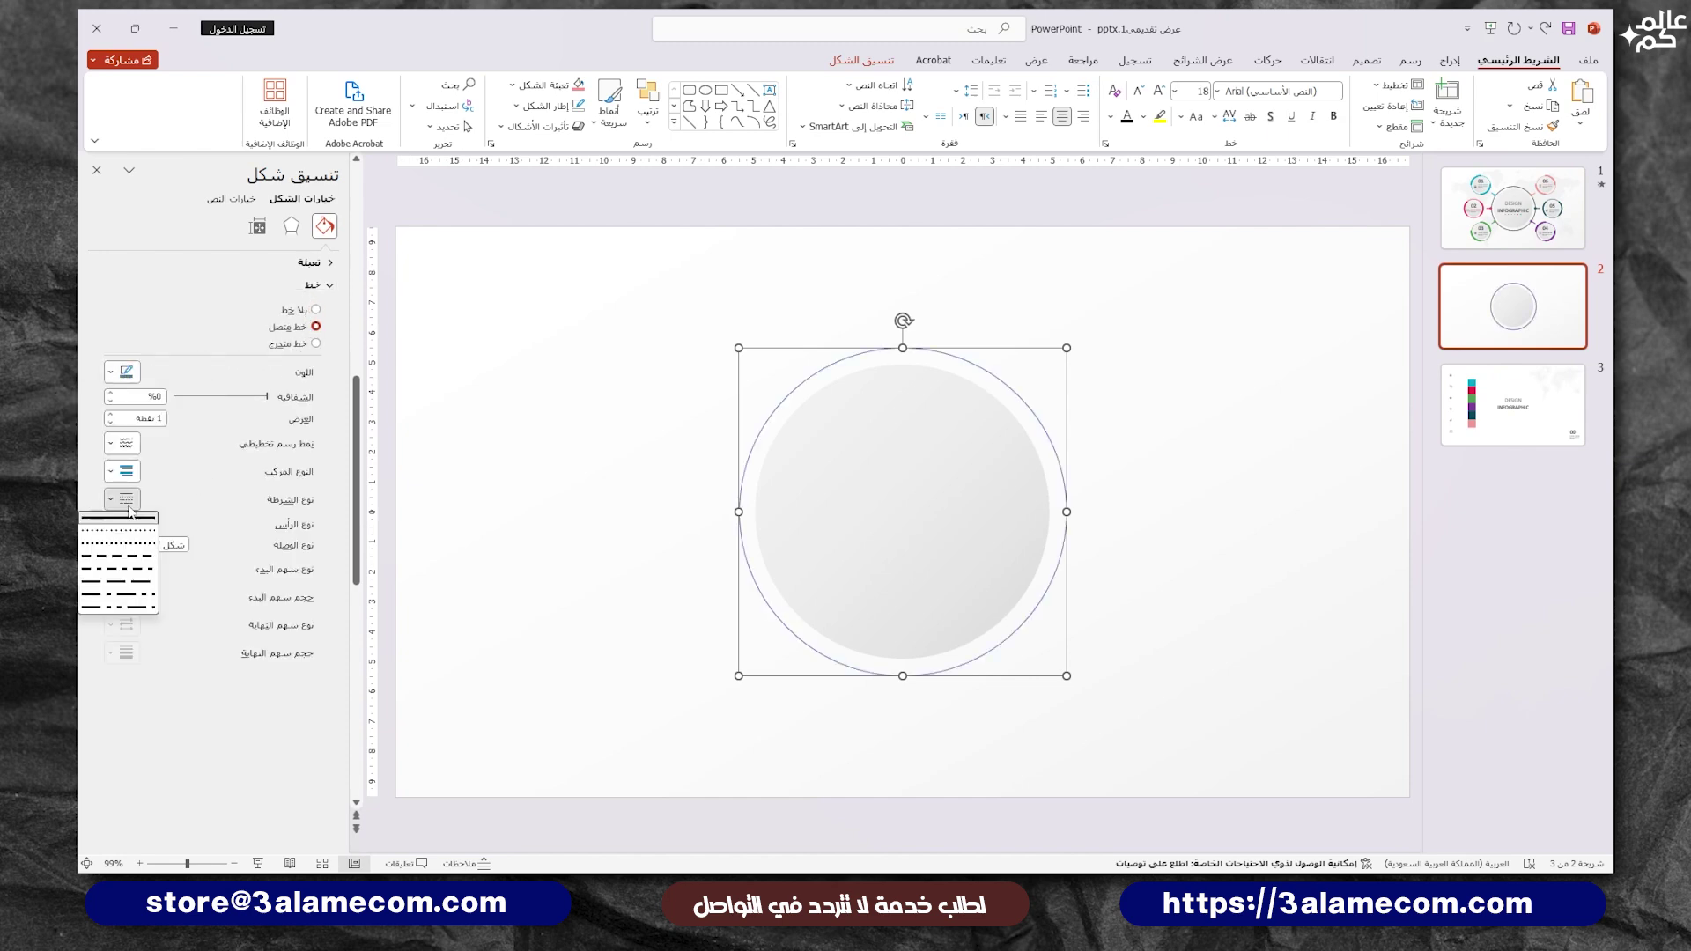
left_click(119, 532)
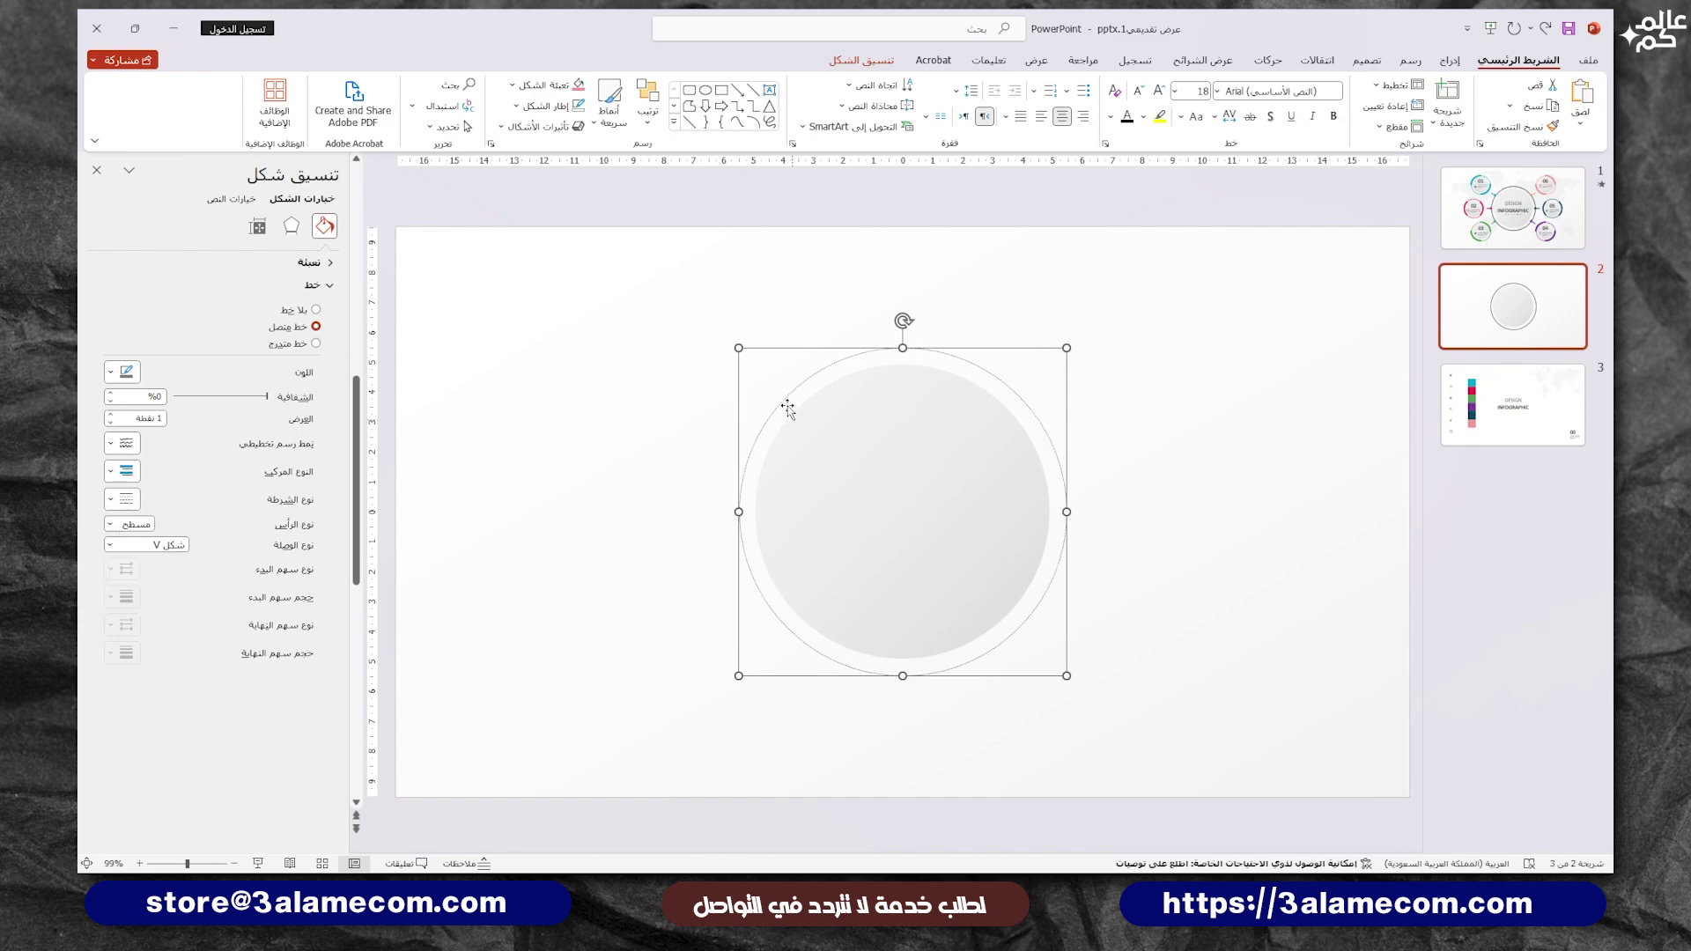
Step: Thicken the dotted outline to 4 pt with a Round cap type
left_click(110, 415)
left_click(110, 415)
left_click(110, 415)
left_click(110, 415)
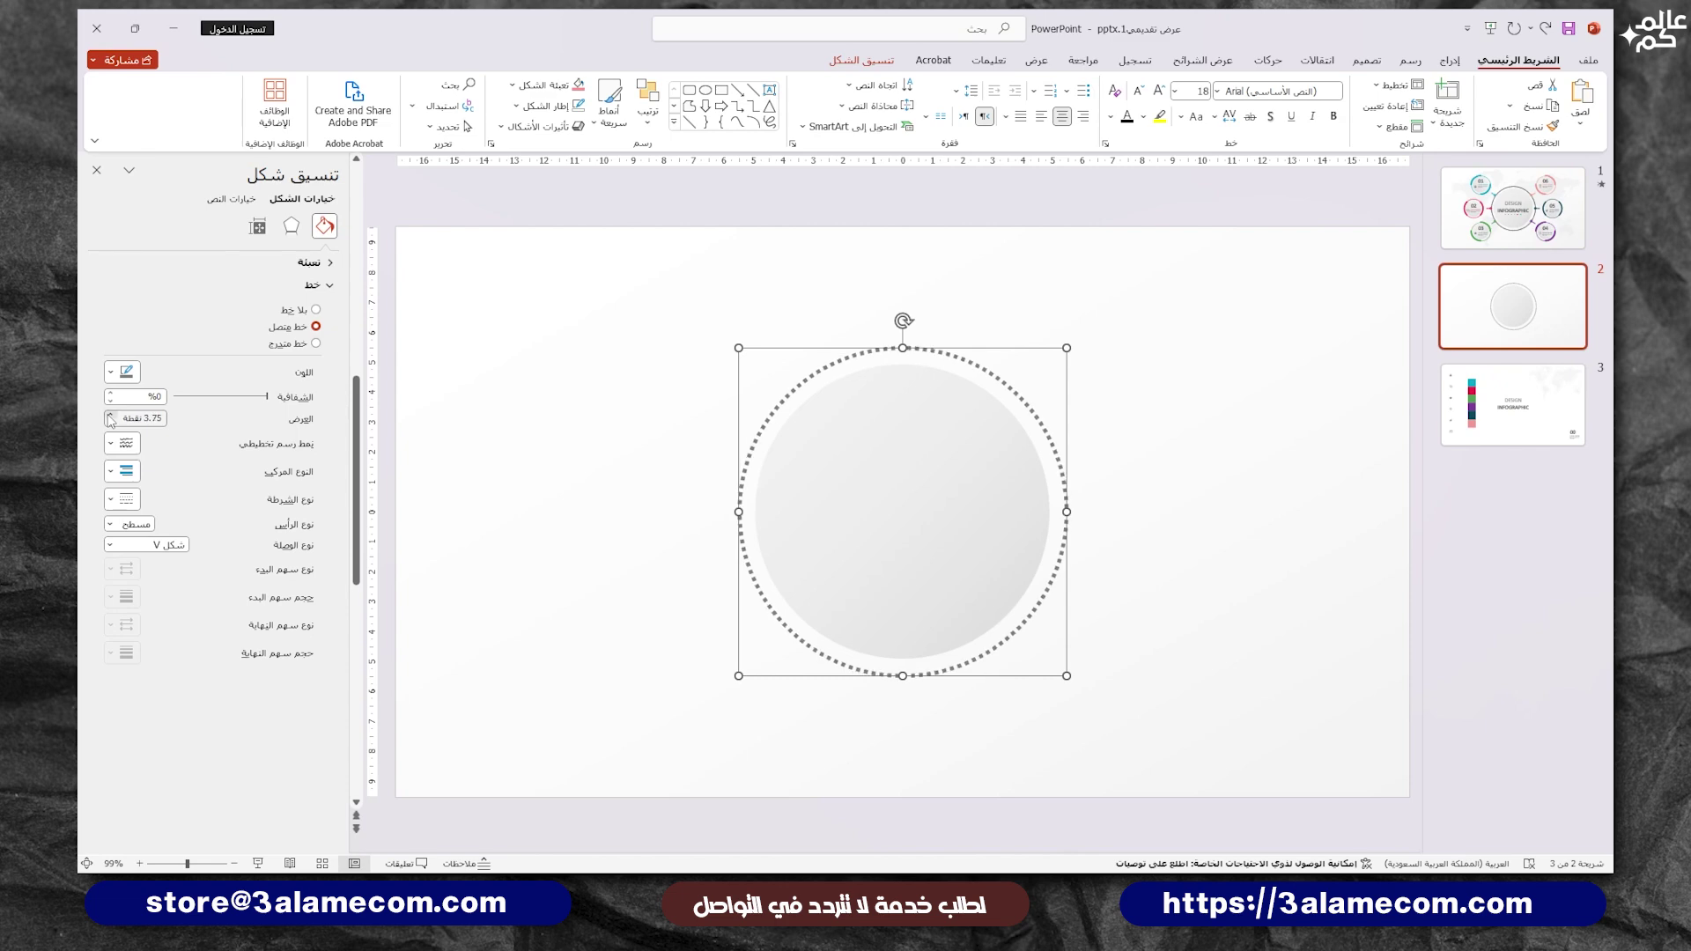
left_click(111, 414)
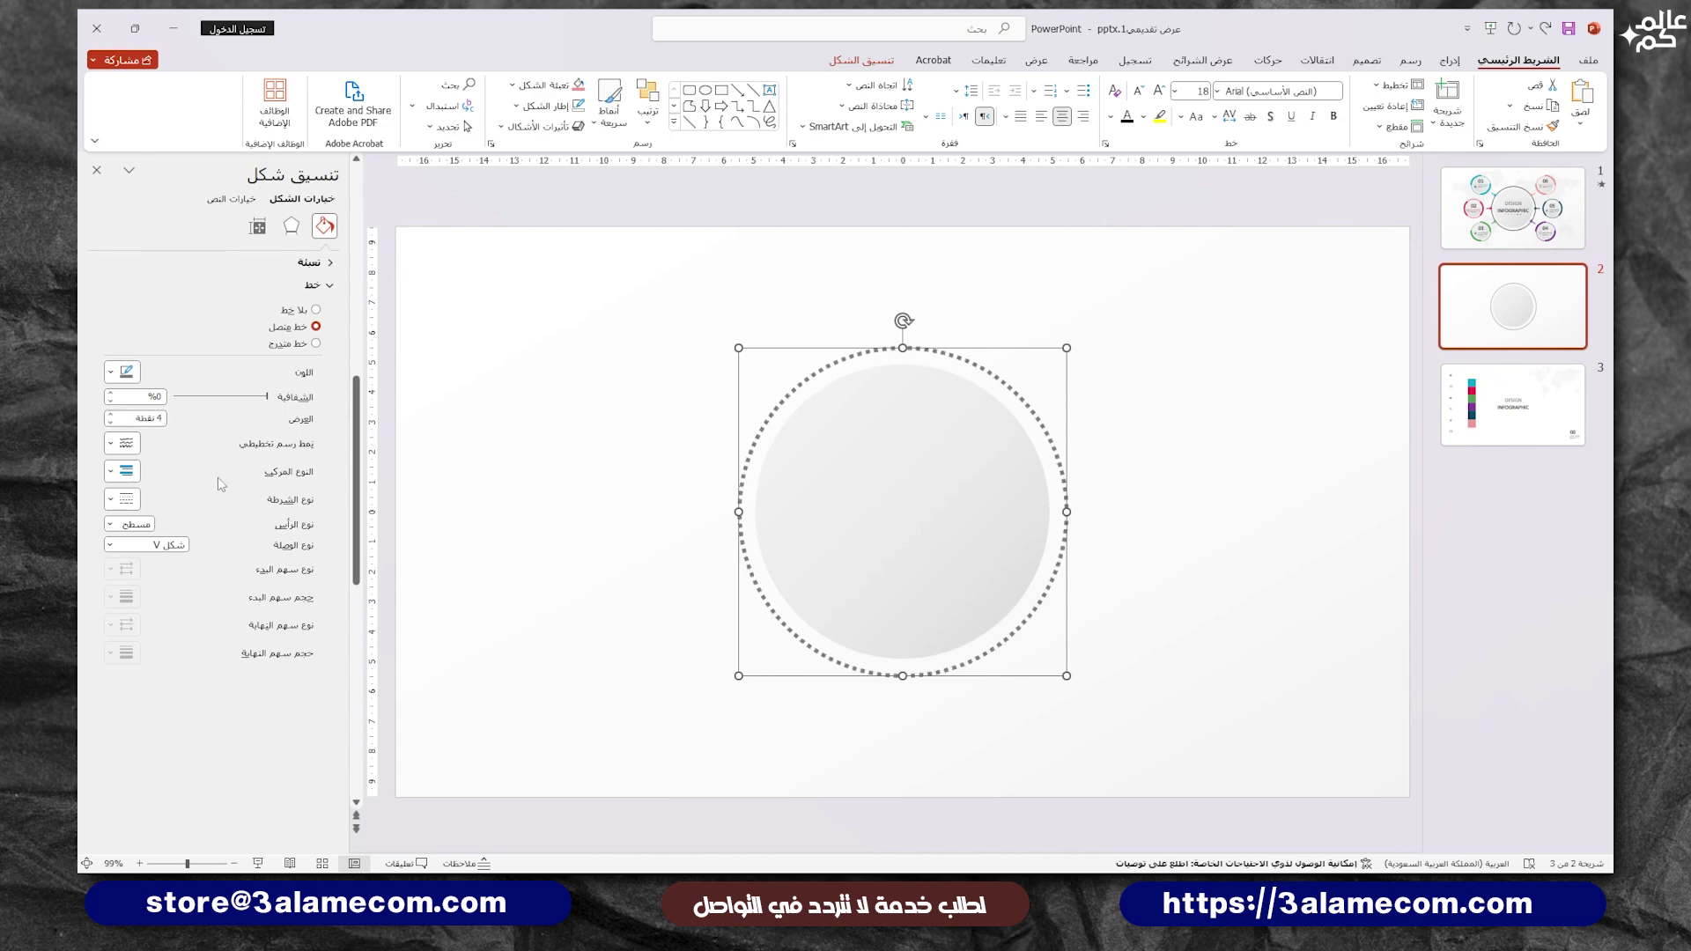
left_click(146, 525)
left_click(141, 555)
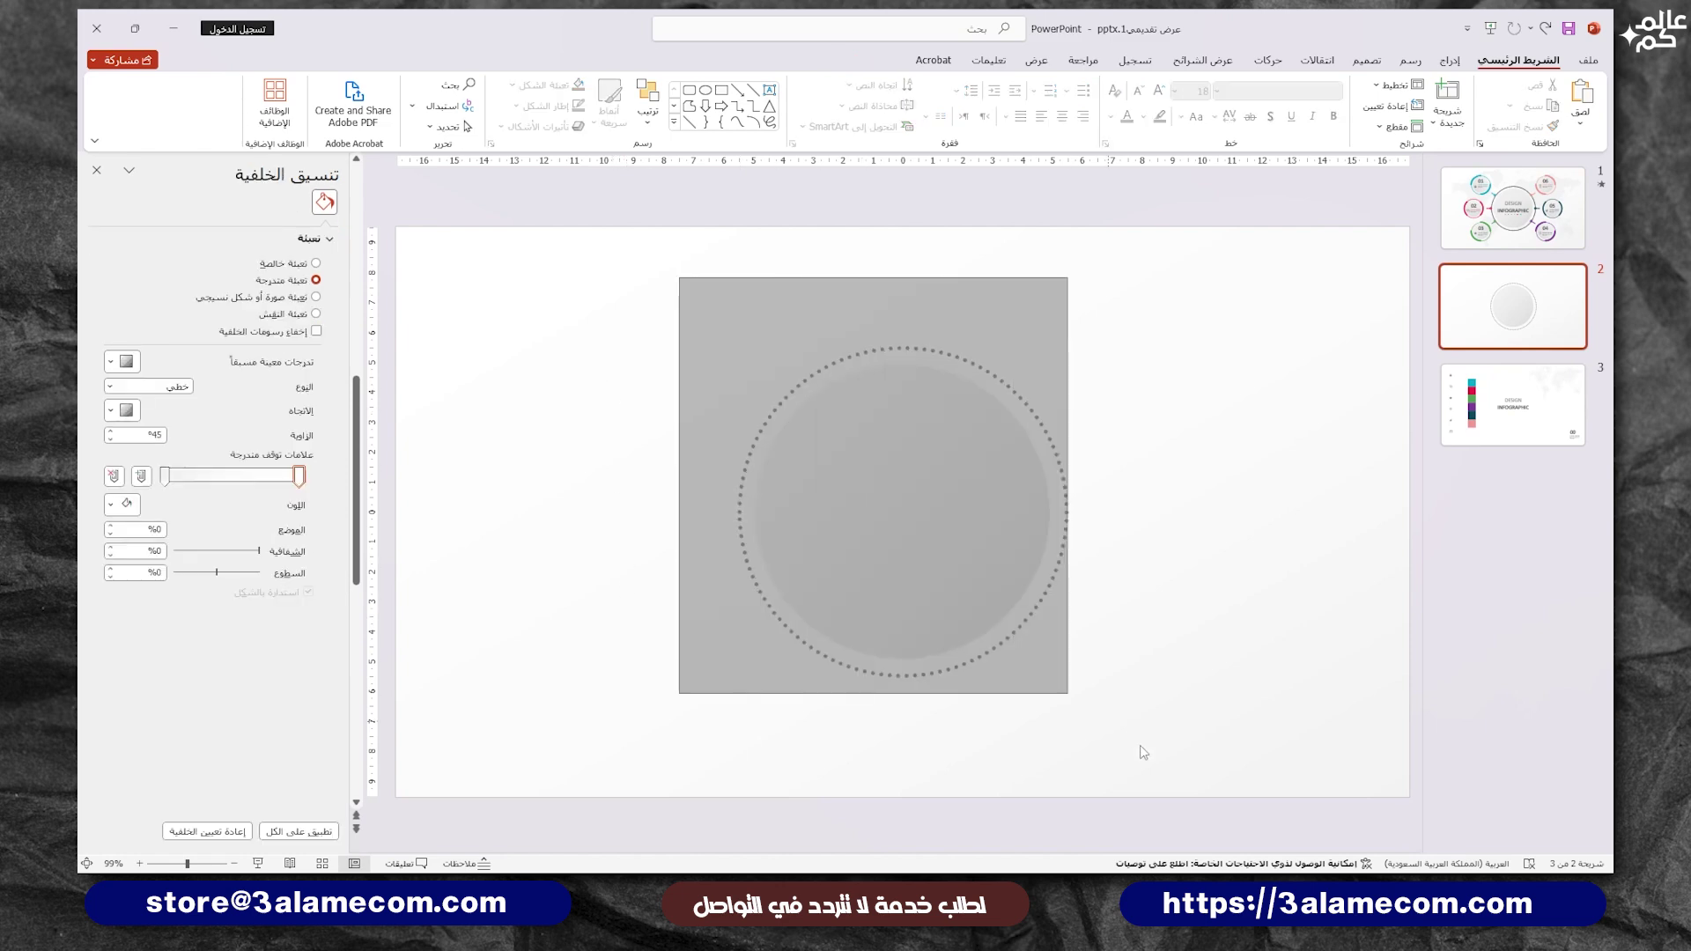
Step: Group the dotted ring with the inner grey gradient circle
left_click_drag(677, 279, 1143, 751)
right_click(974, 534)
mouse_move(925, 663)
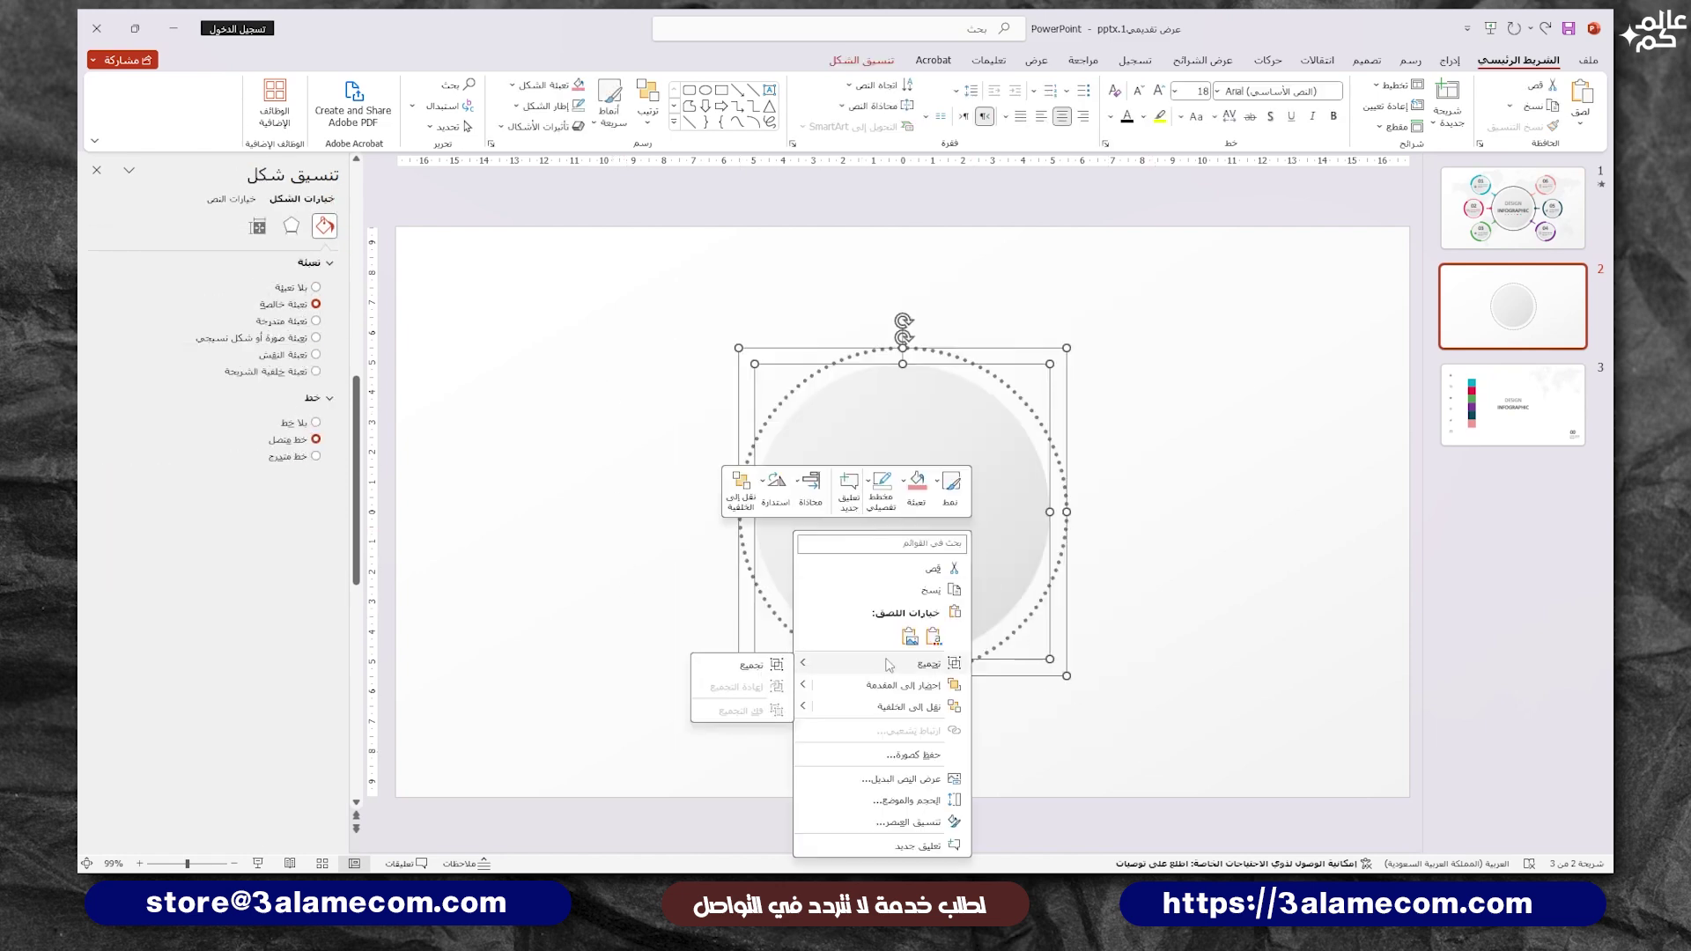
left_click(763, 667)
left_click(716, 664)
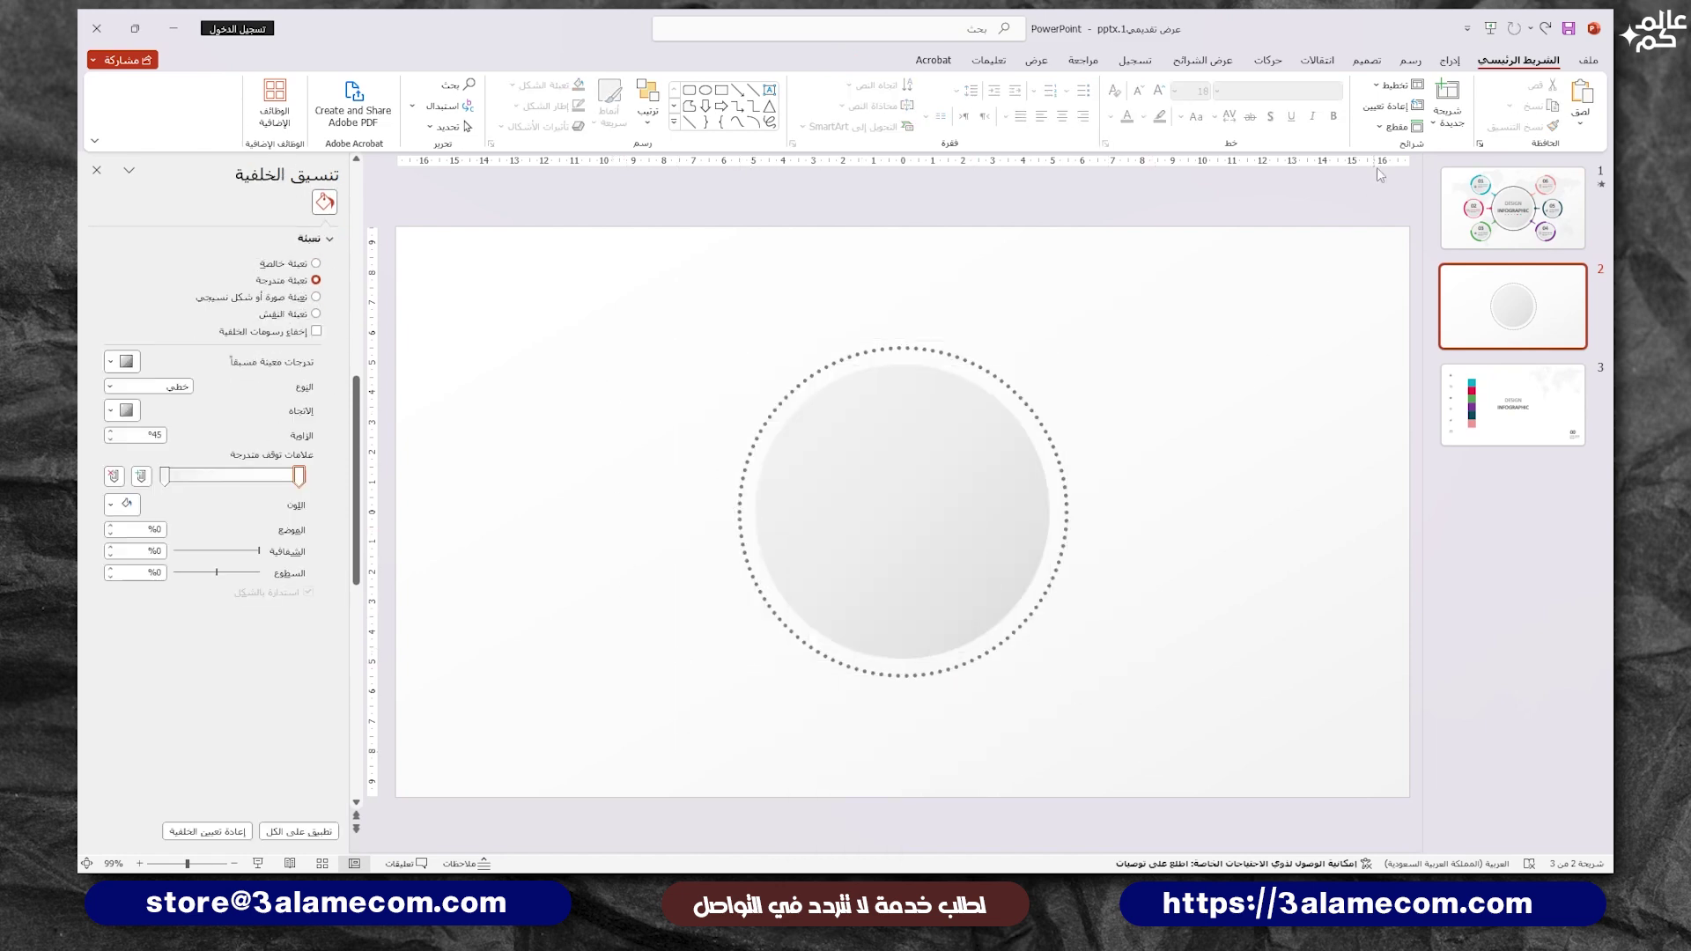
left_click(1450, 60)
left_click(1339, 97)
Step: Draw a small borderless circle above-right and copy the big circle's grey gradient onto it
left_click(1284, 170)
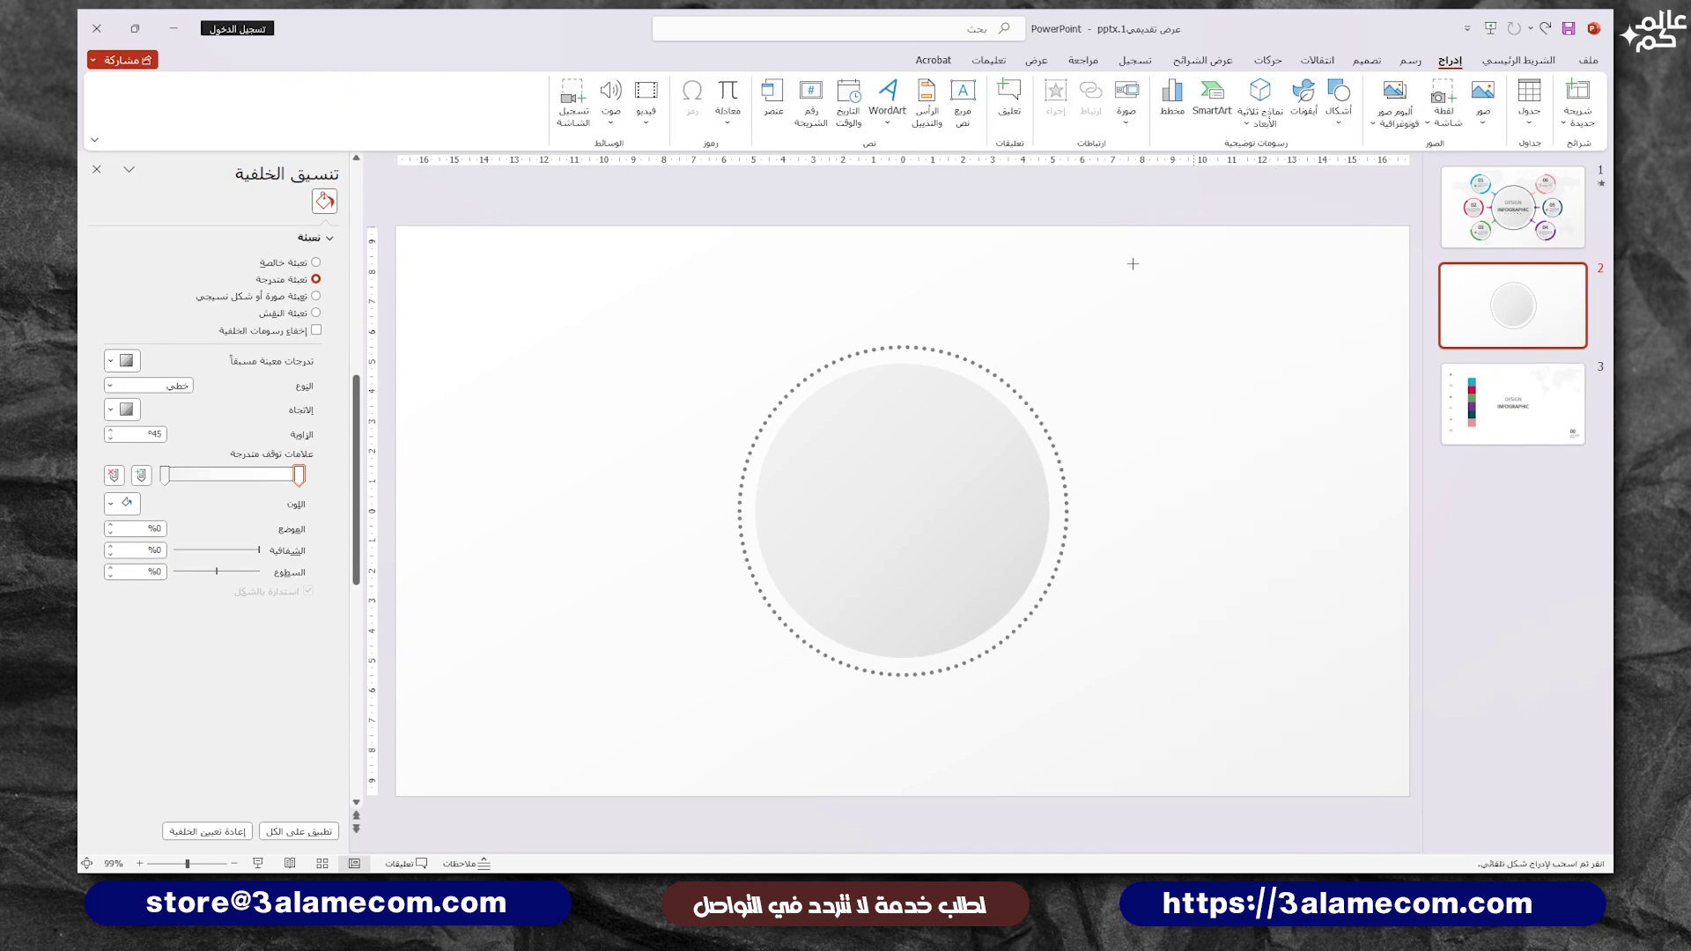
mouse_move(1062, 342)
left_mouse_down()
mouse_move(1165, 466)
mouse_move(1121, 345)
left_mouse_up()
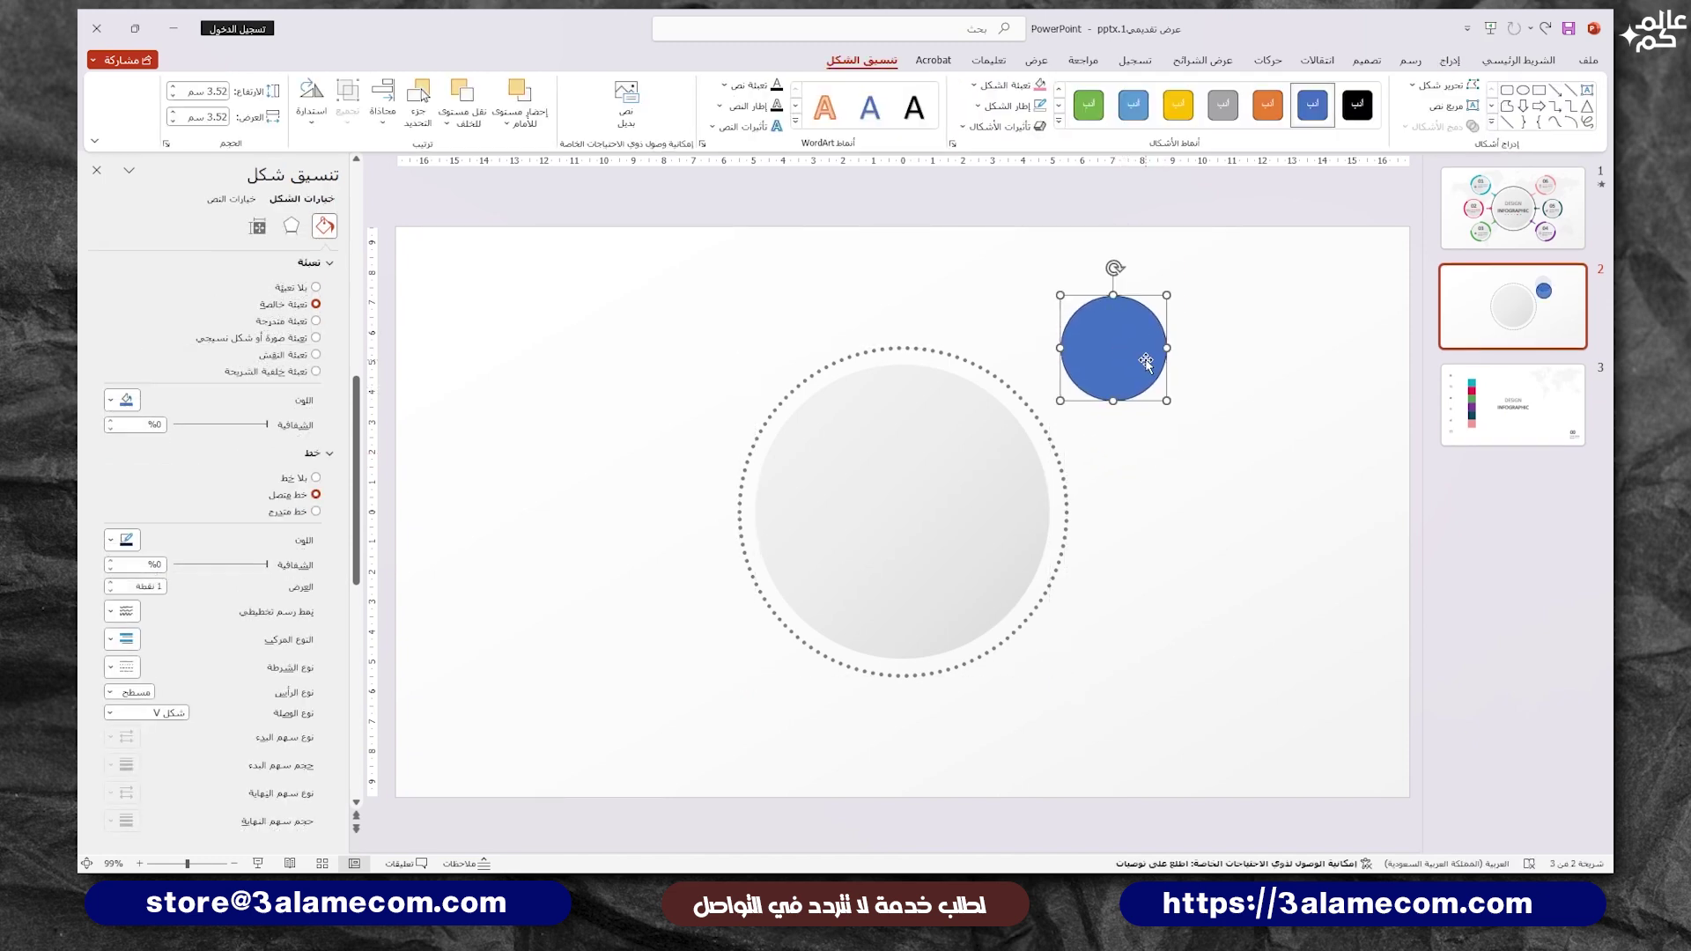
left_click(1012, 105)
left_click(1004, 326)
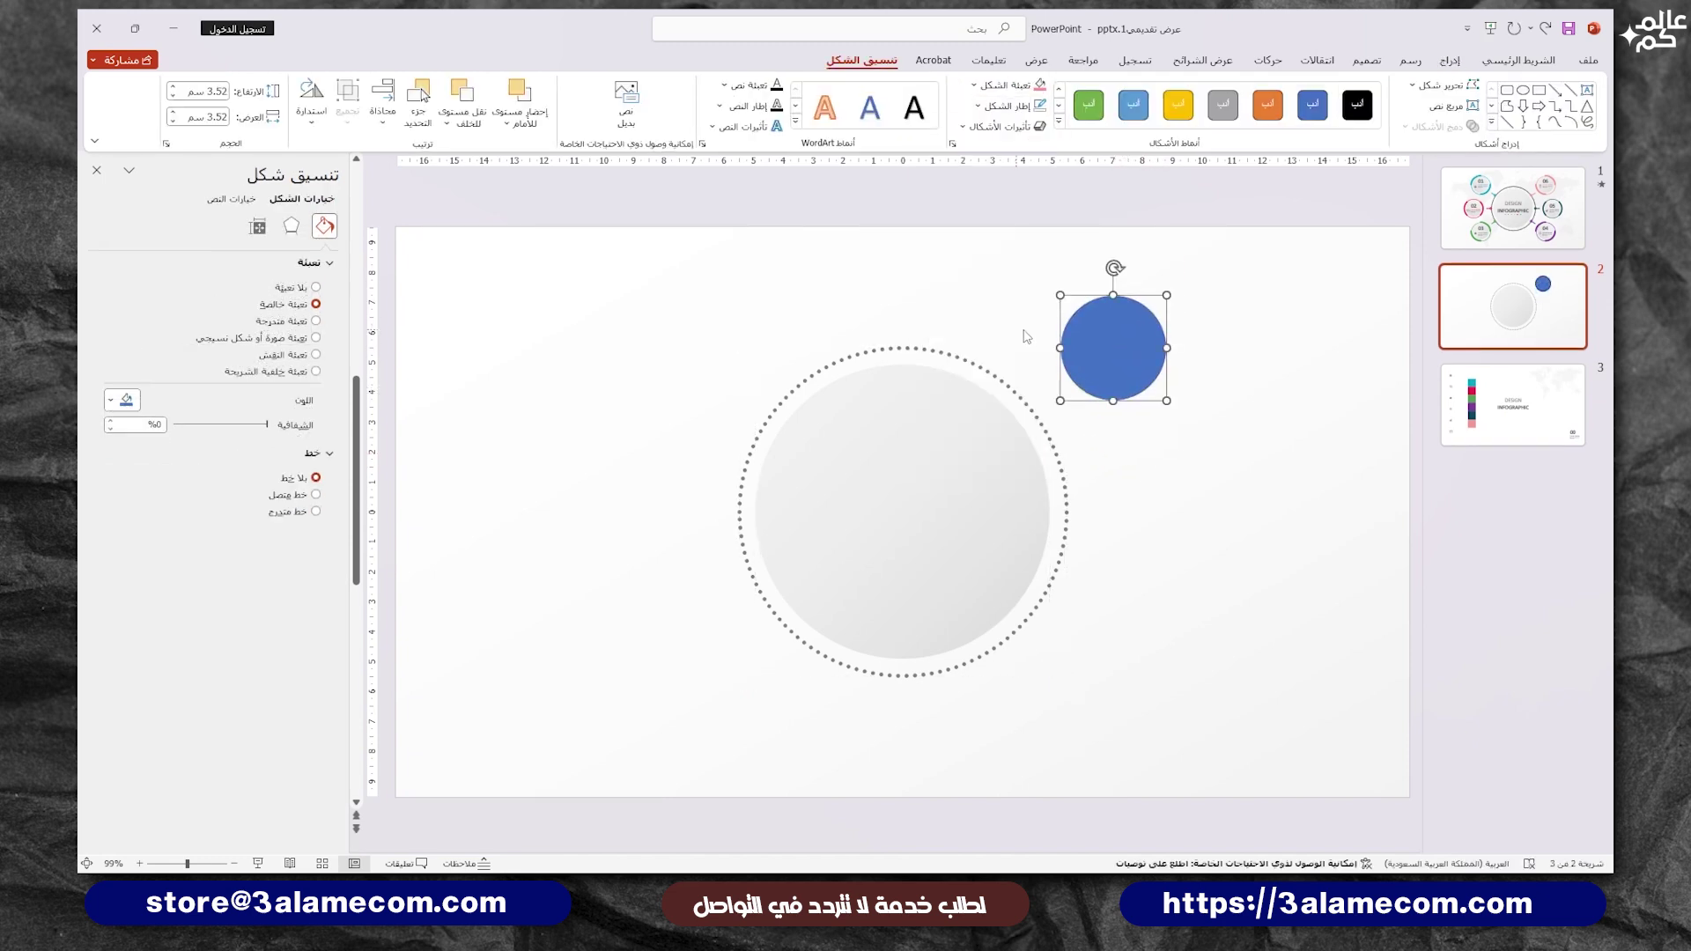
left_click(903, 473)
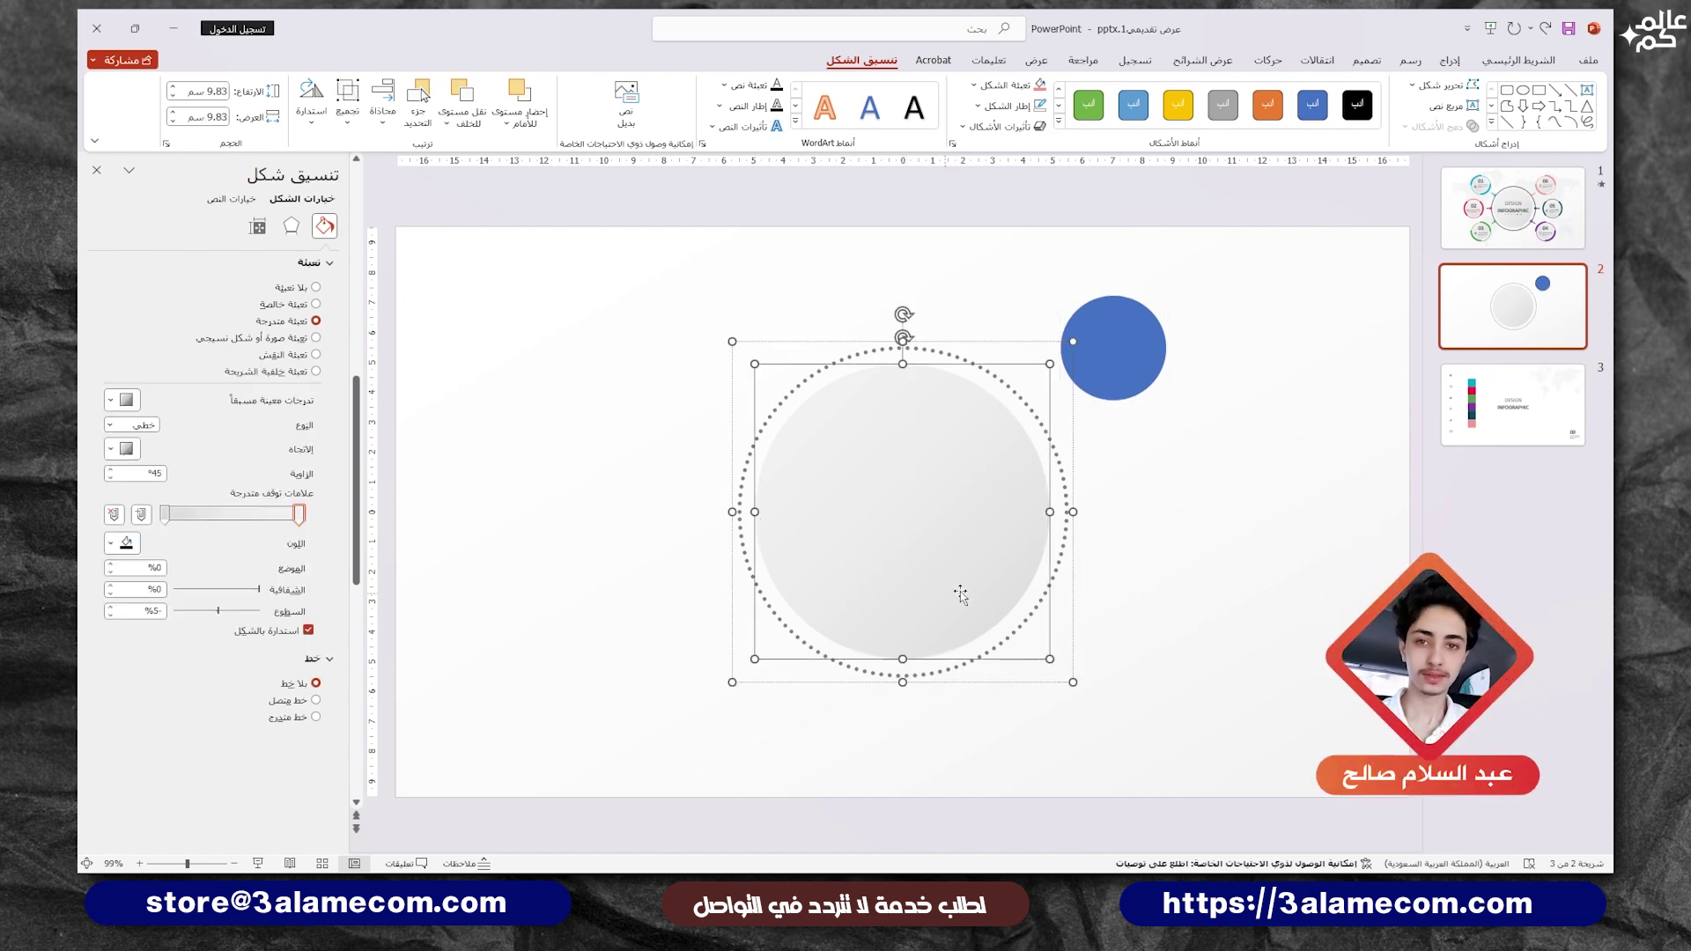
left_click(1543, 61)
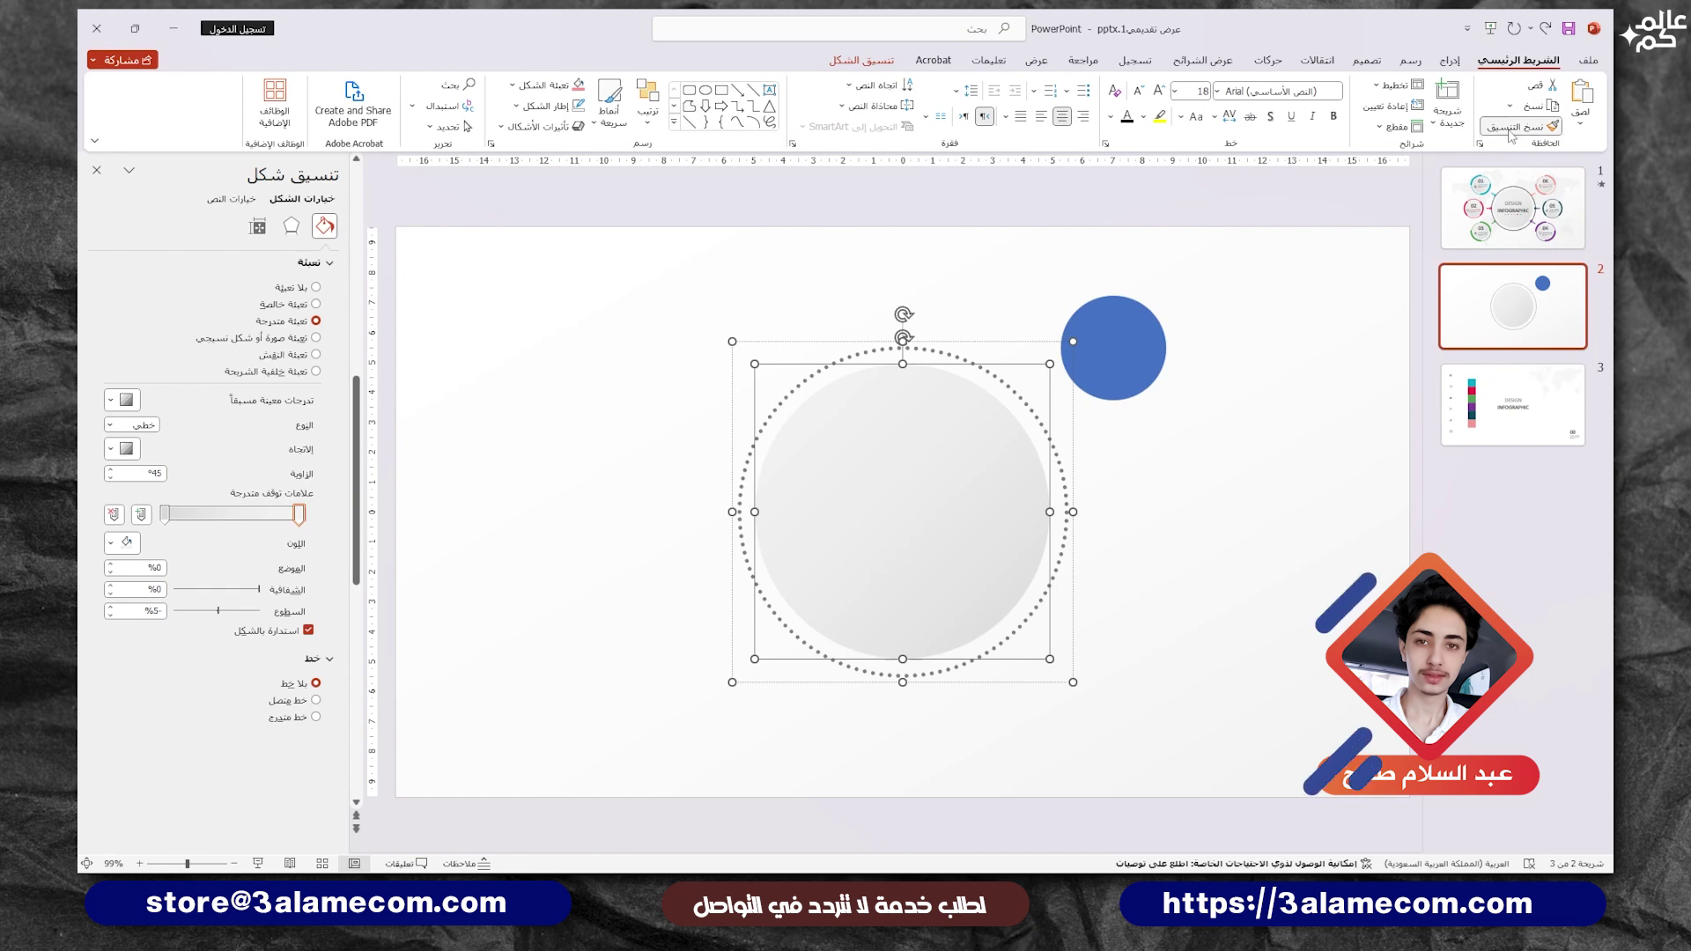
left_click(1102, 356)
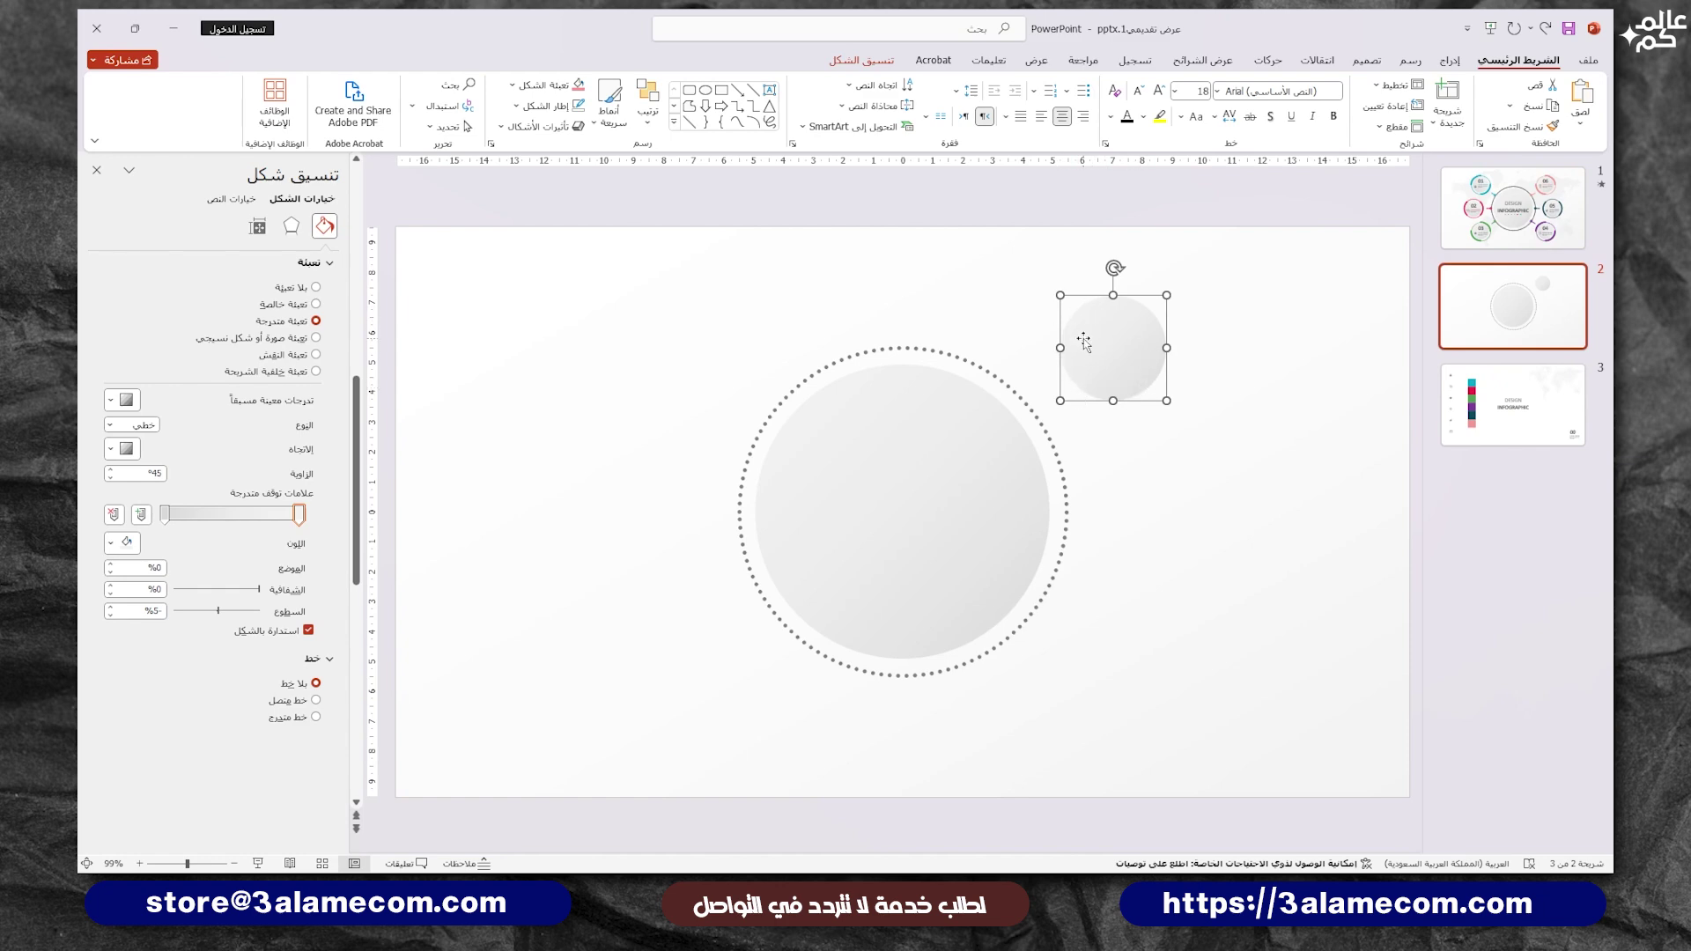
Step: Give the small circle an outer drop shadow preset
left_click(291, 228)
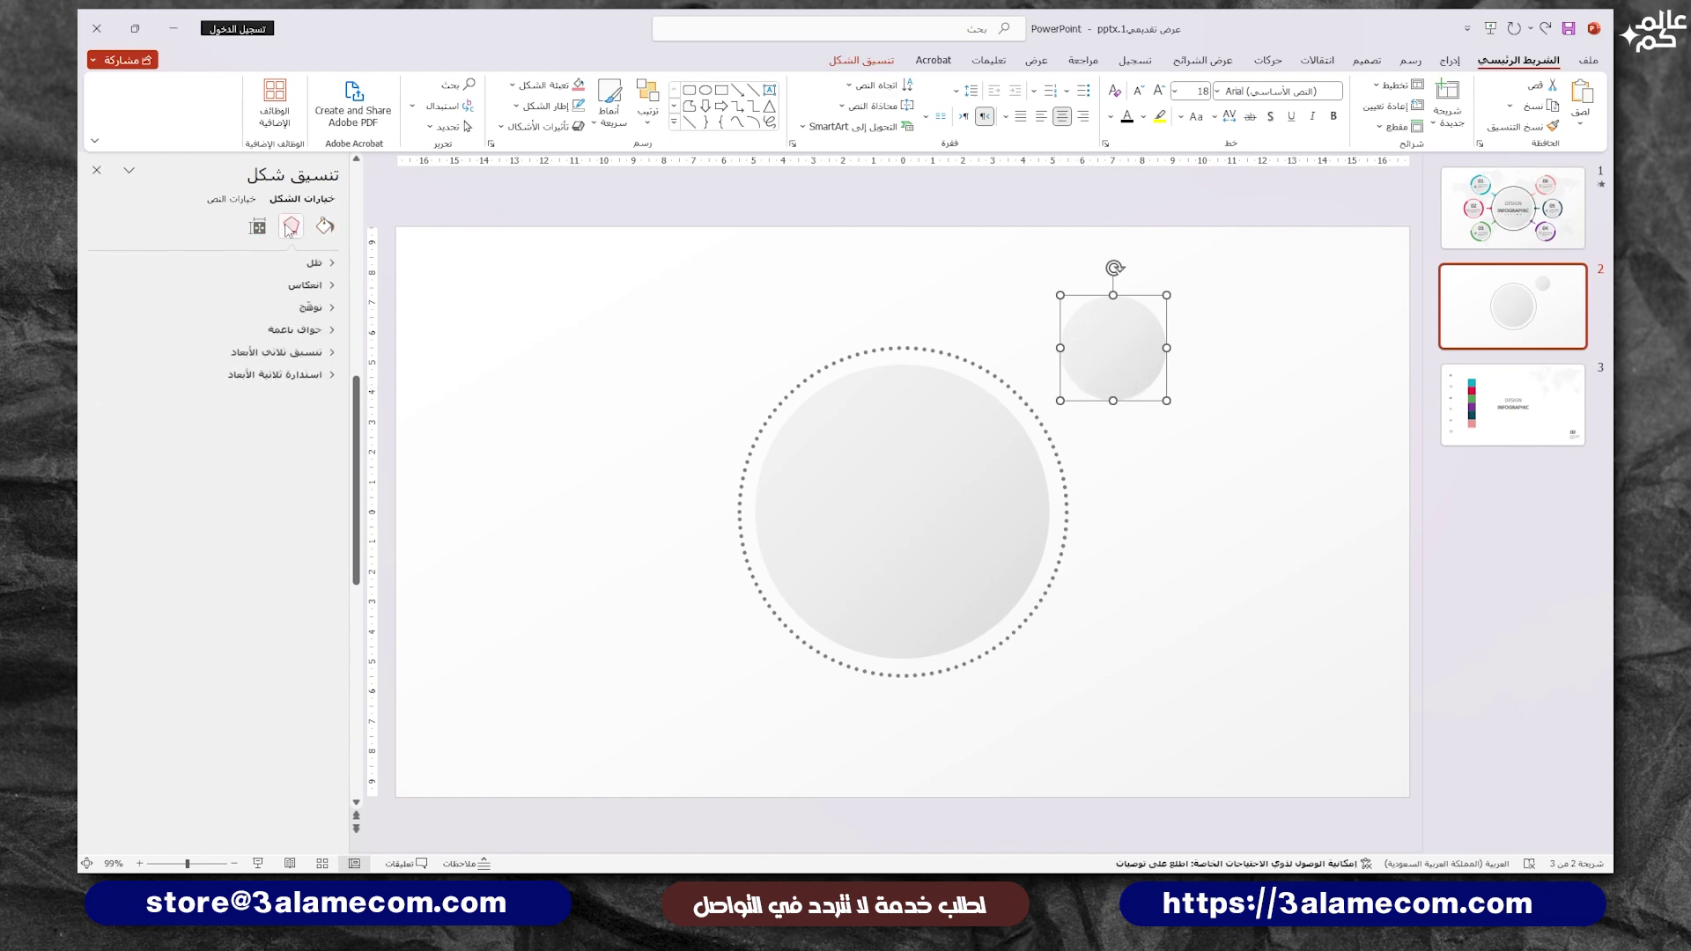
left_click(313, 262)
left_click(120, 287)
left_click(112, 421)
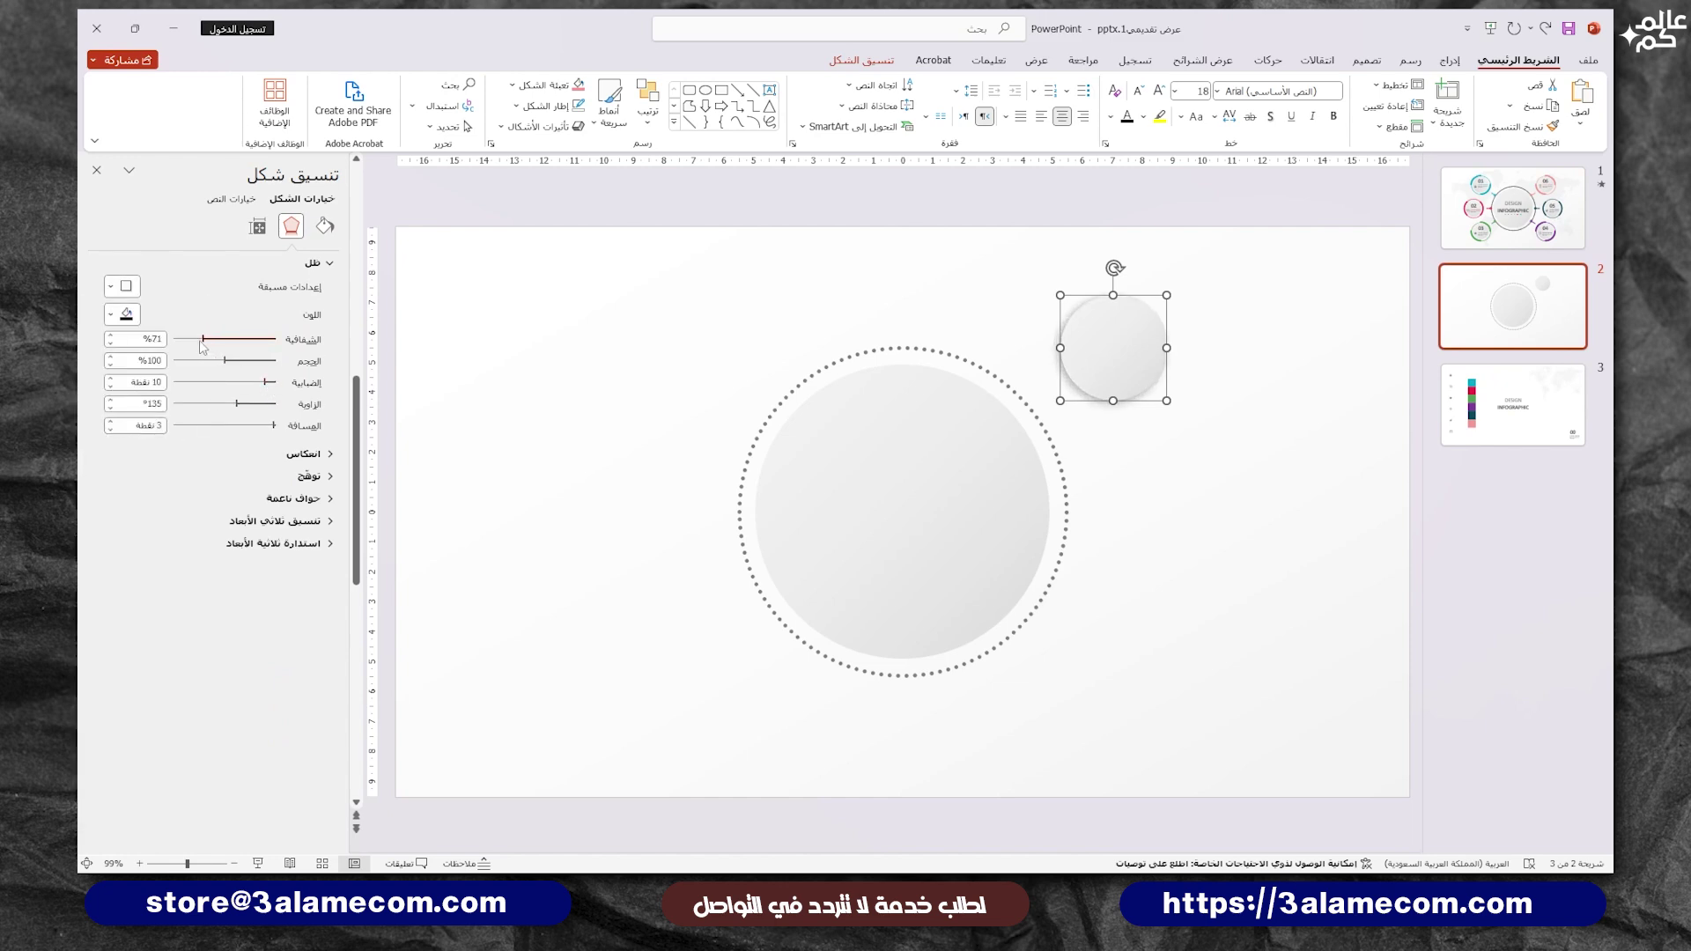
left_click(571, 338)
Step: Add an outer shadow to the big circle group, softened to 10 pt blur, 66% transparency, 3 pt distance
left_click(954, 368)
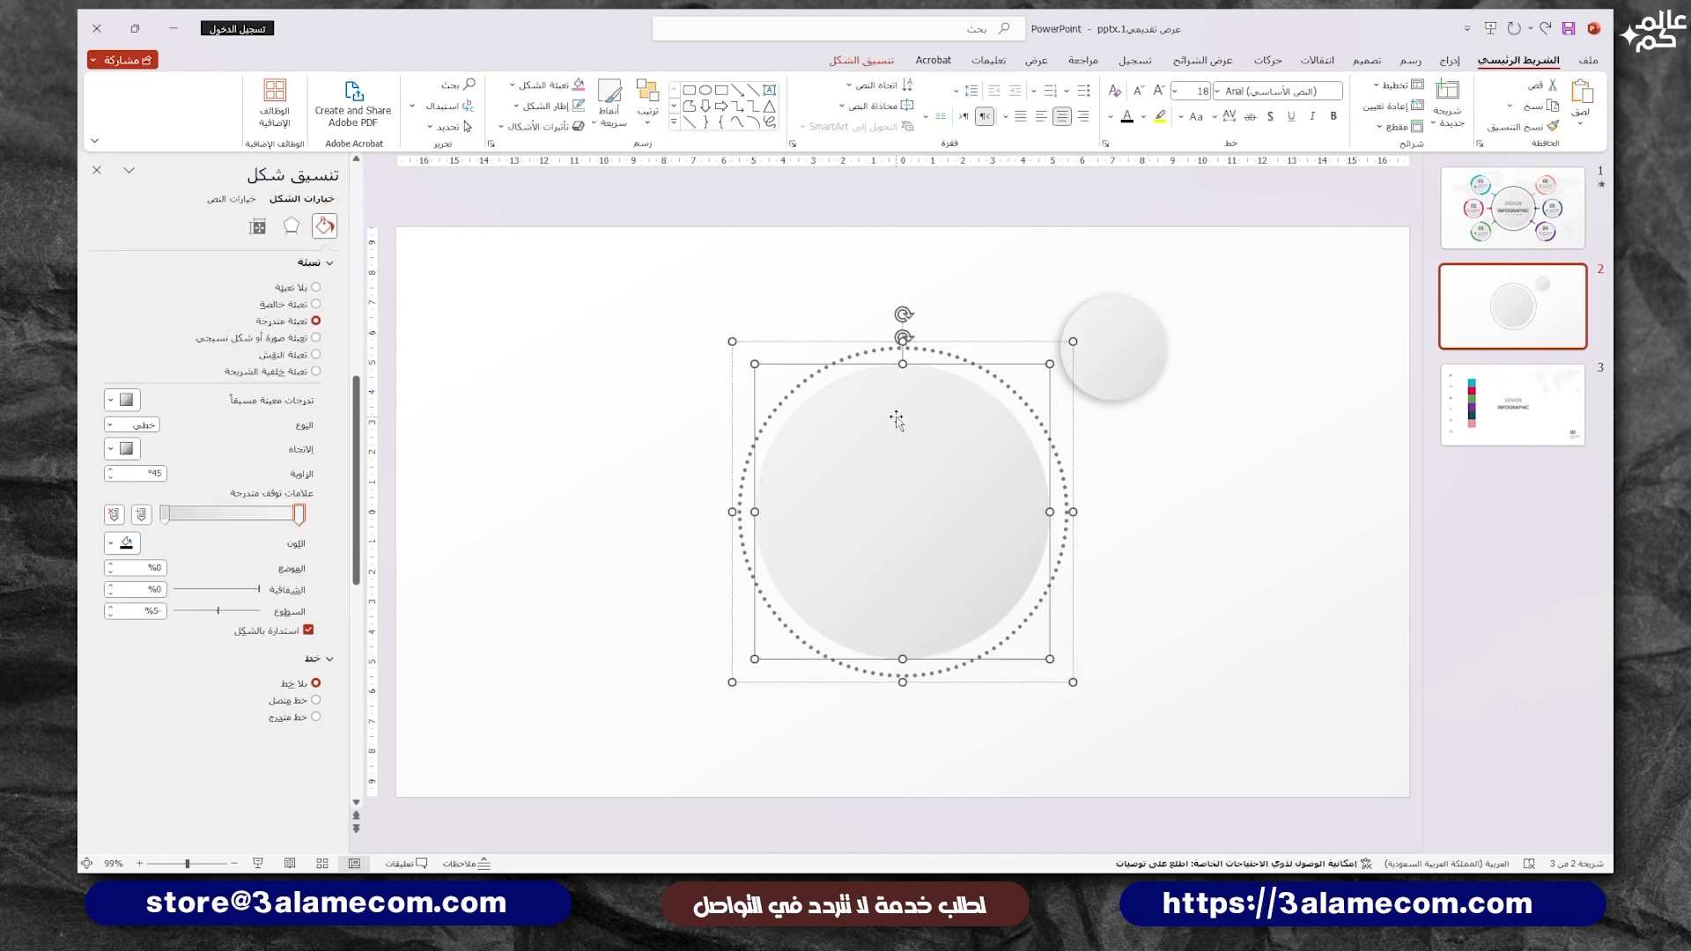
left_click(291, 226)
left_click(312, 263)
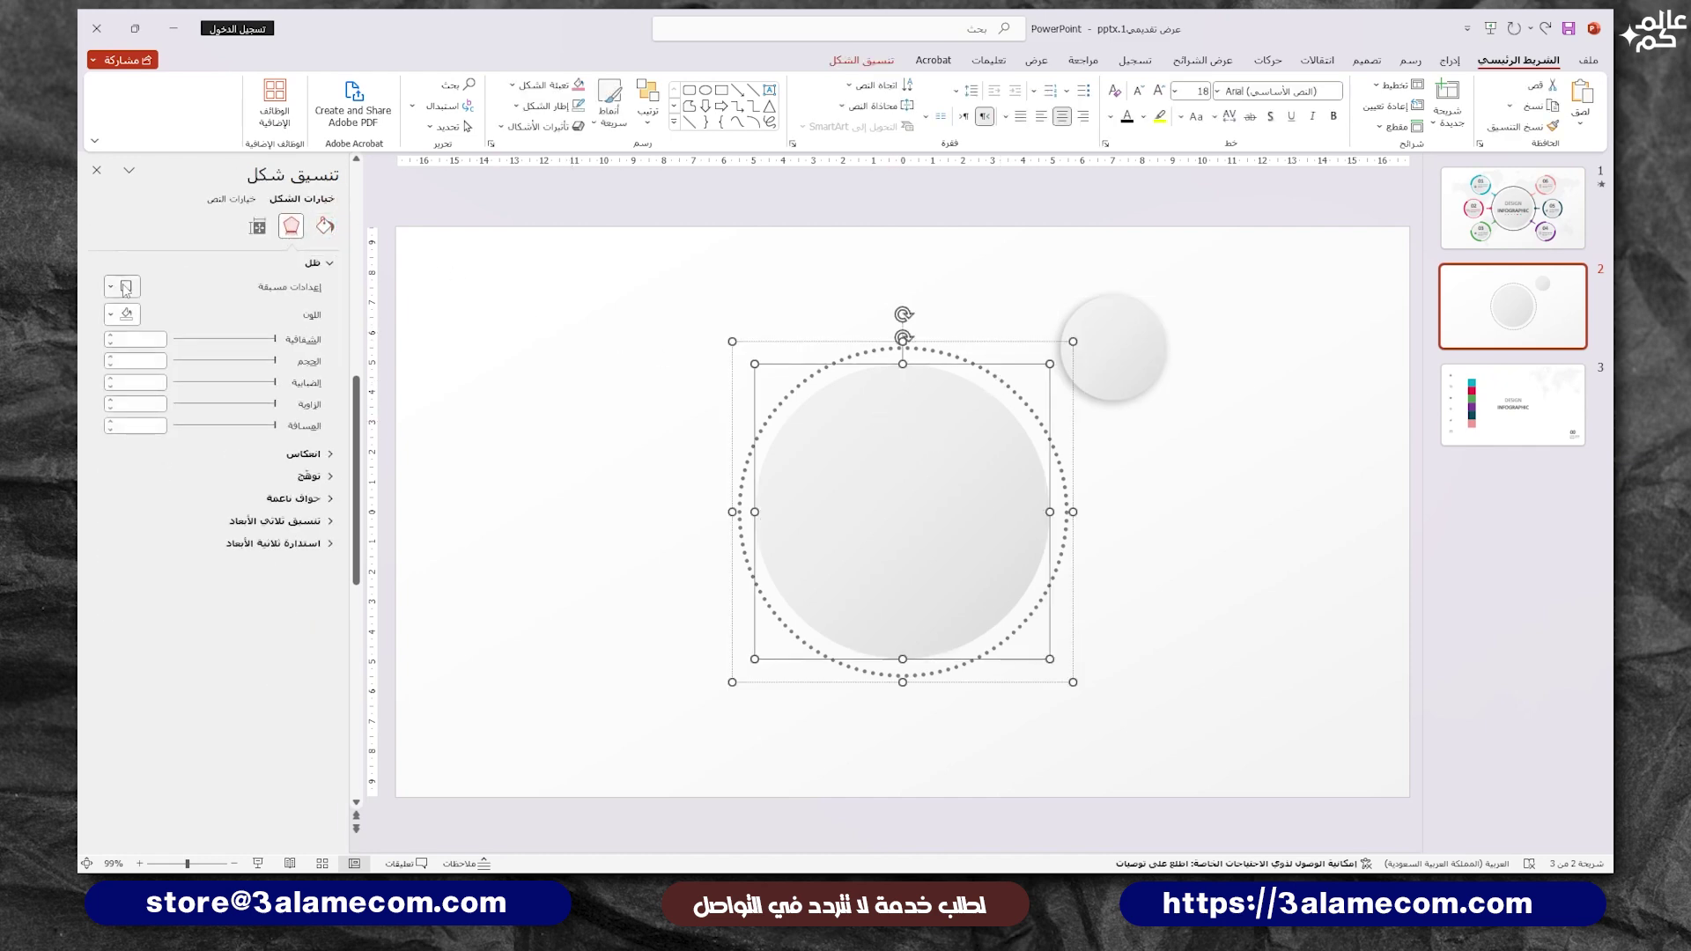
left_click(120, 286)
left_click(101, 414)
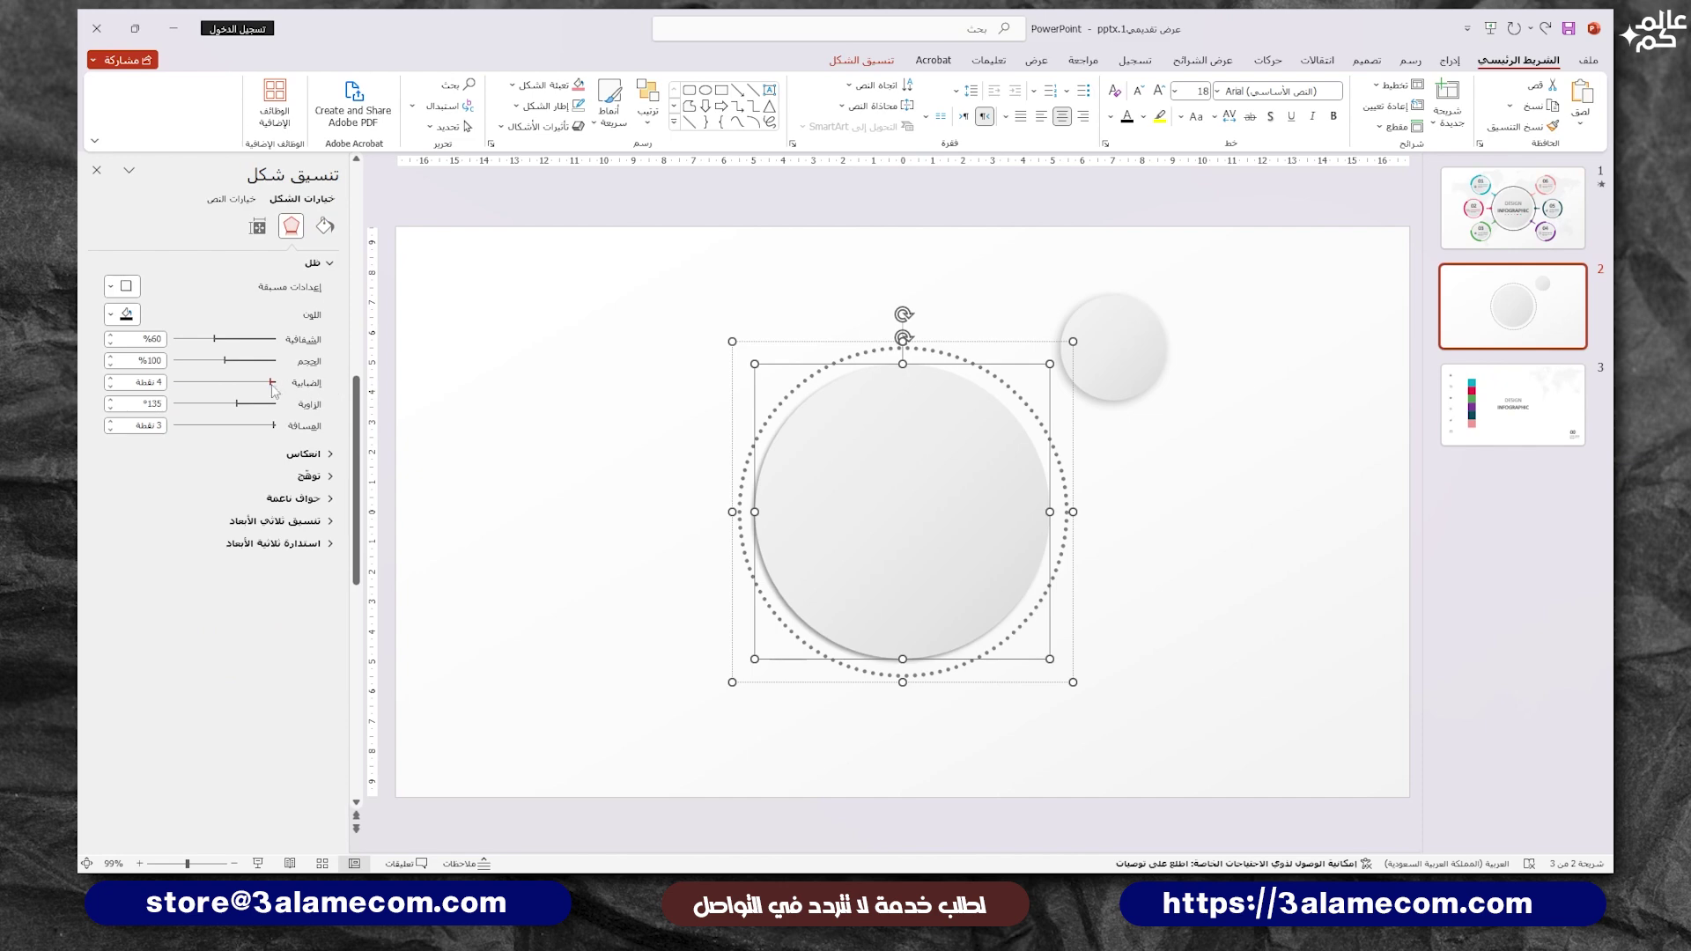
left_click_drag(274, 391, 268, 392)
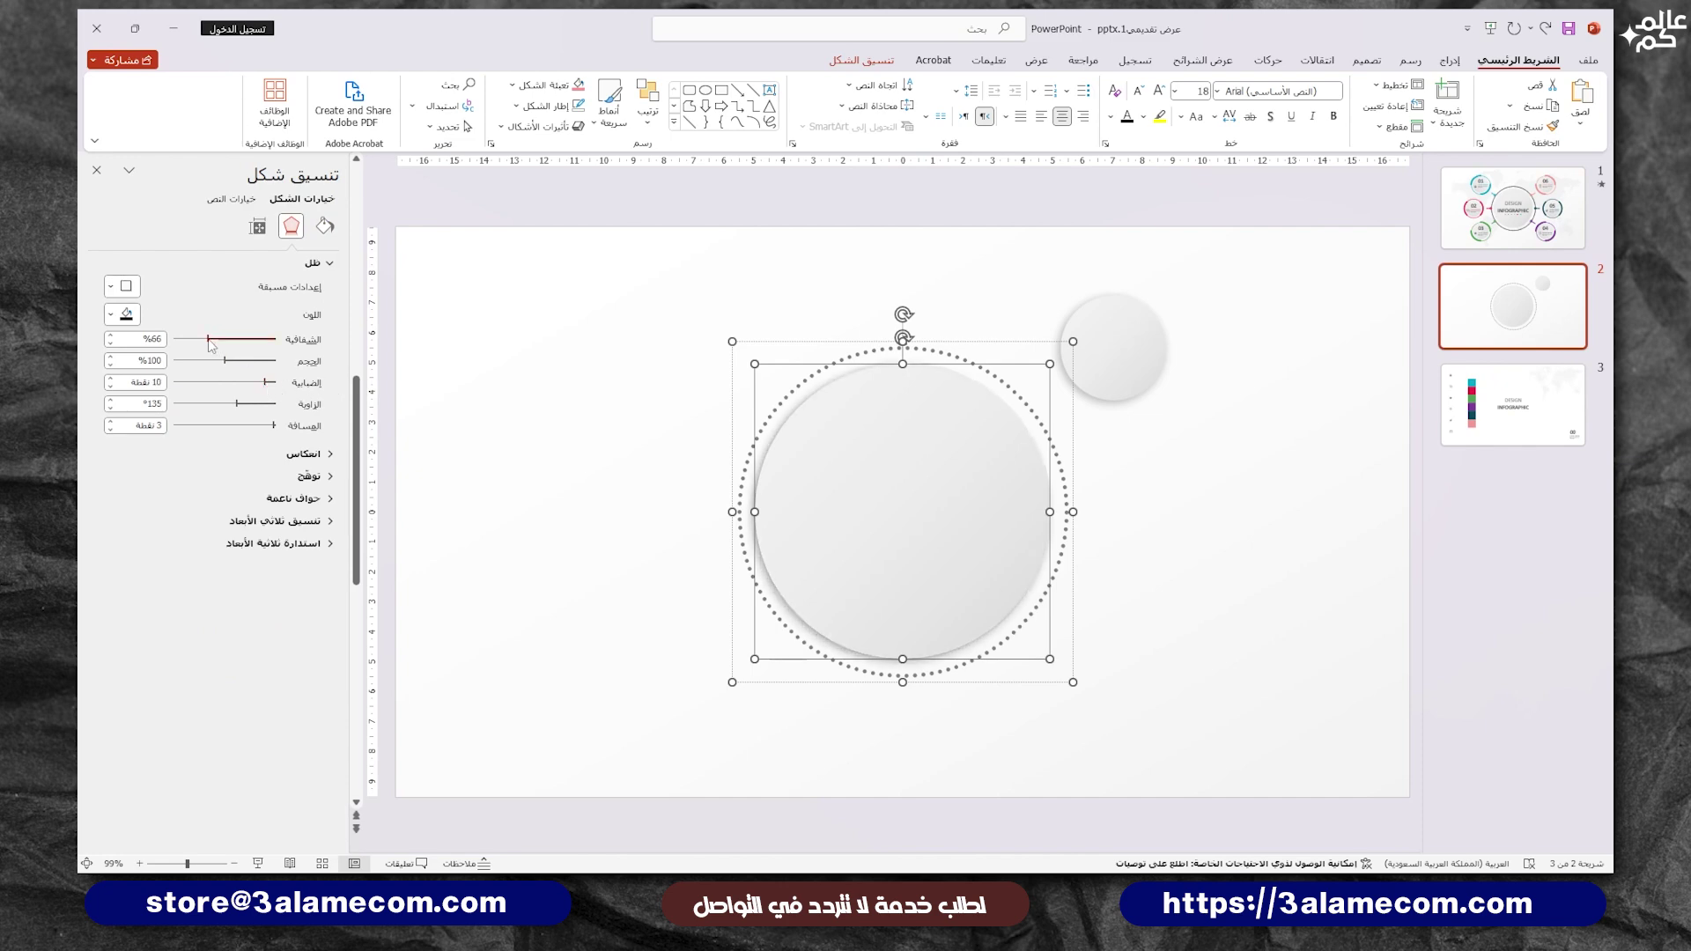
left_click(97, 170)
left_click(962, 291)
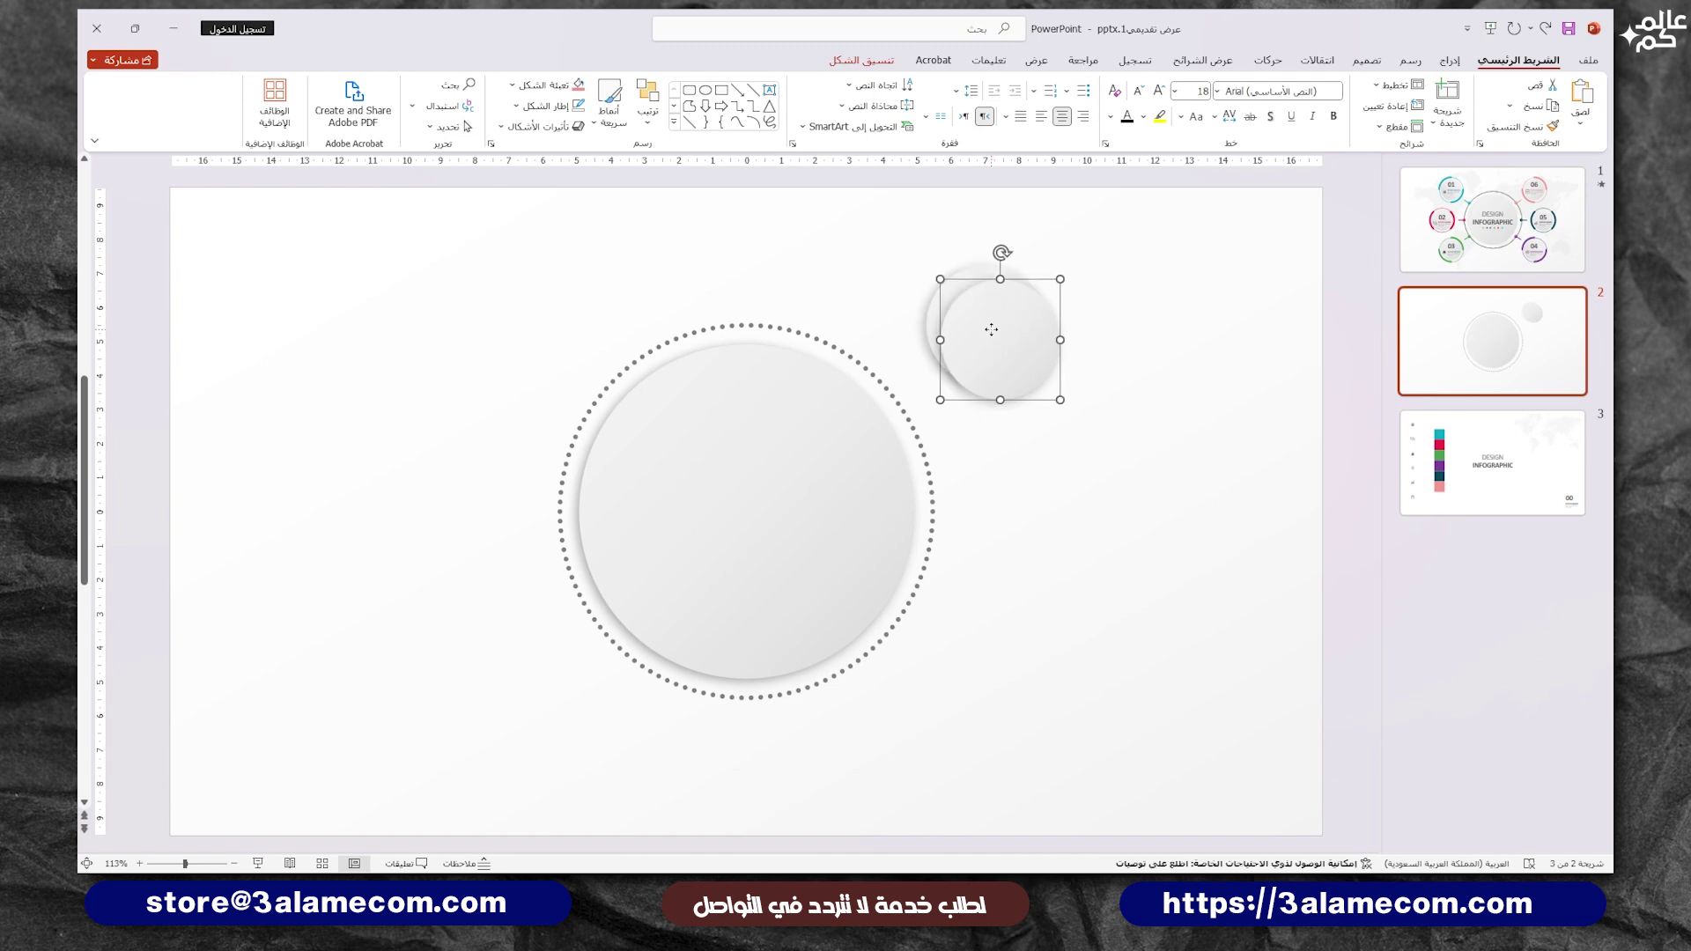
left_click_drag(978, 320, 976, 319)
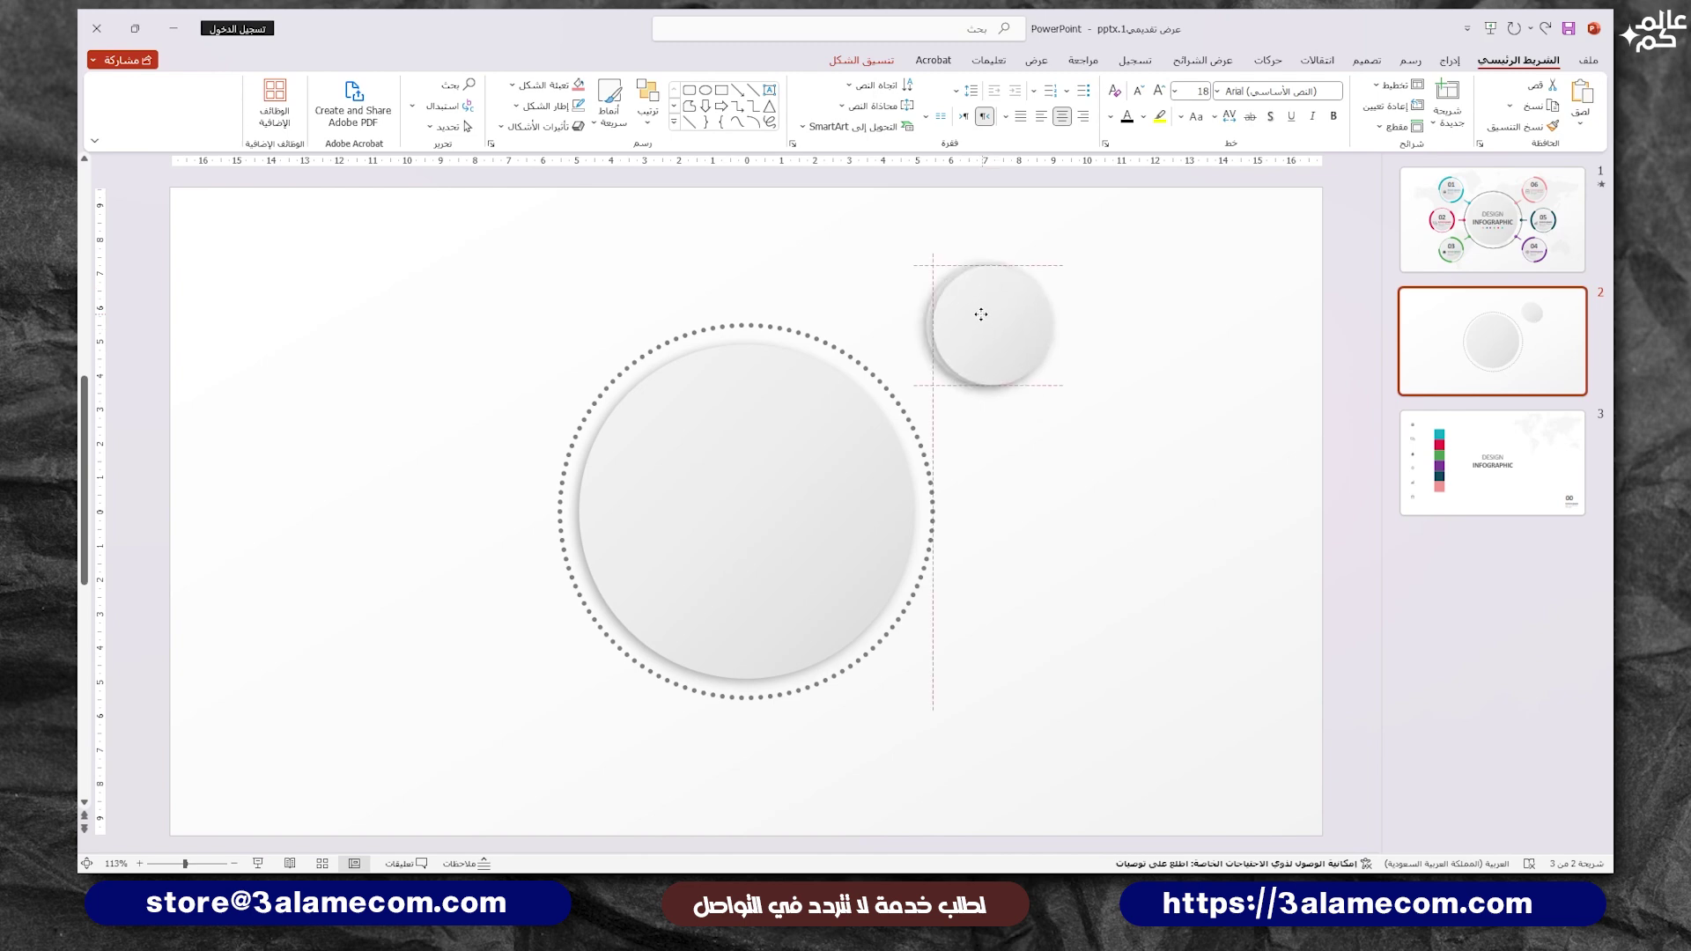
left_click(1051, 393)
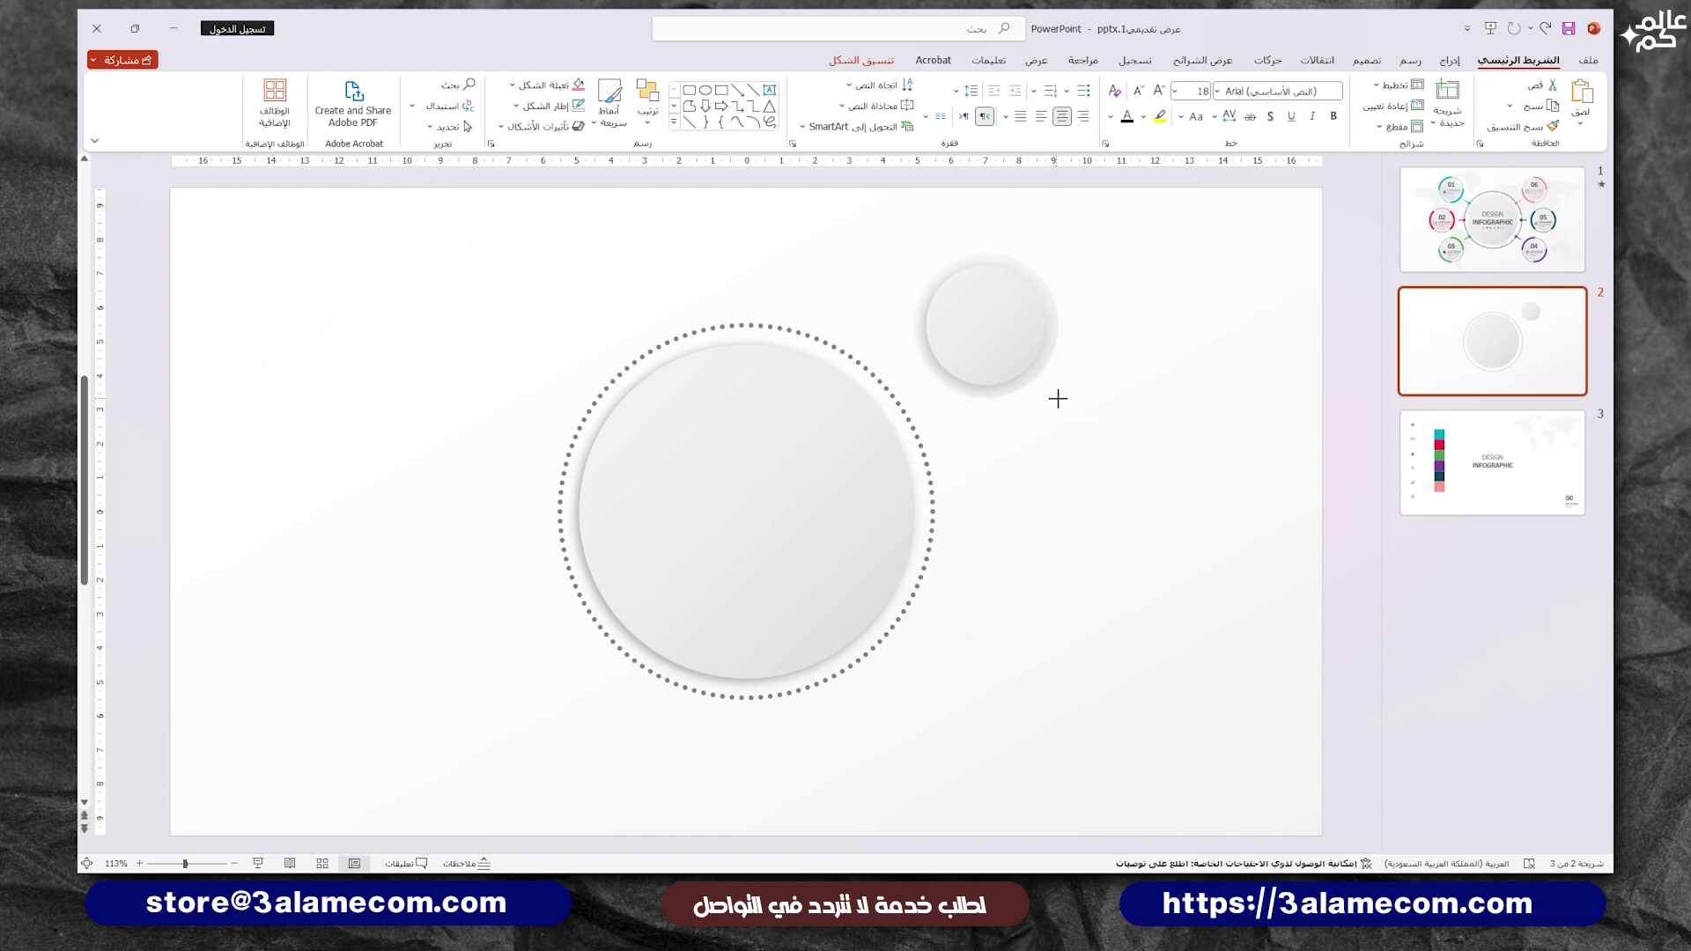
Step: Switch the small circle to a solid fill in Format Shape
left_click(1018, 340)
right_click(1015, 332)
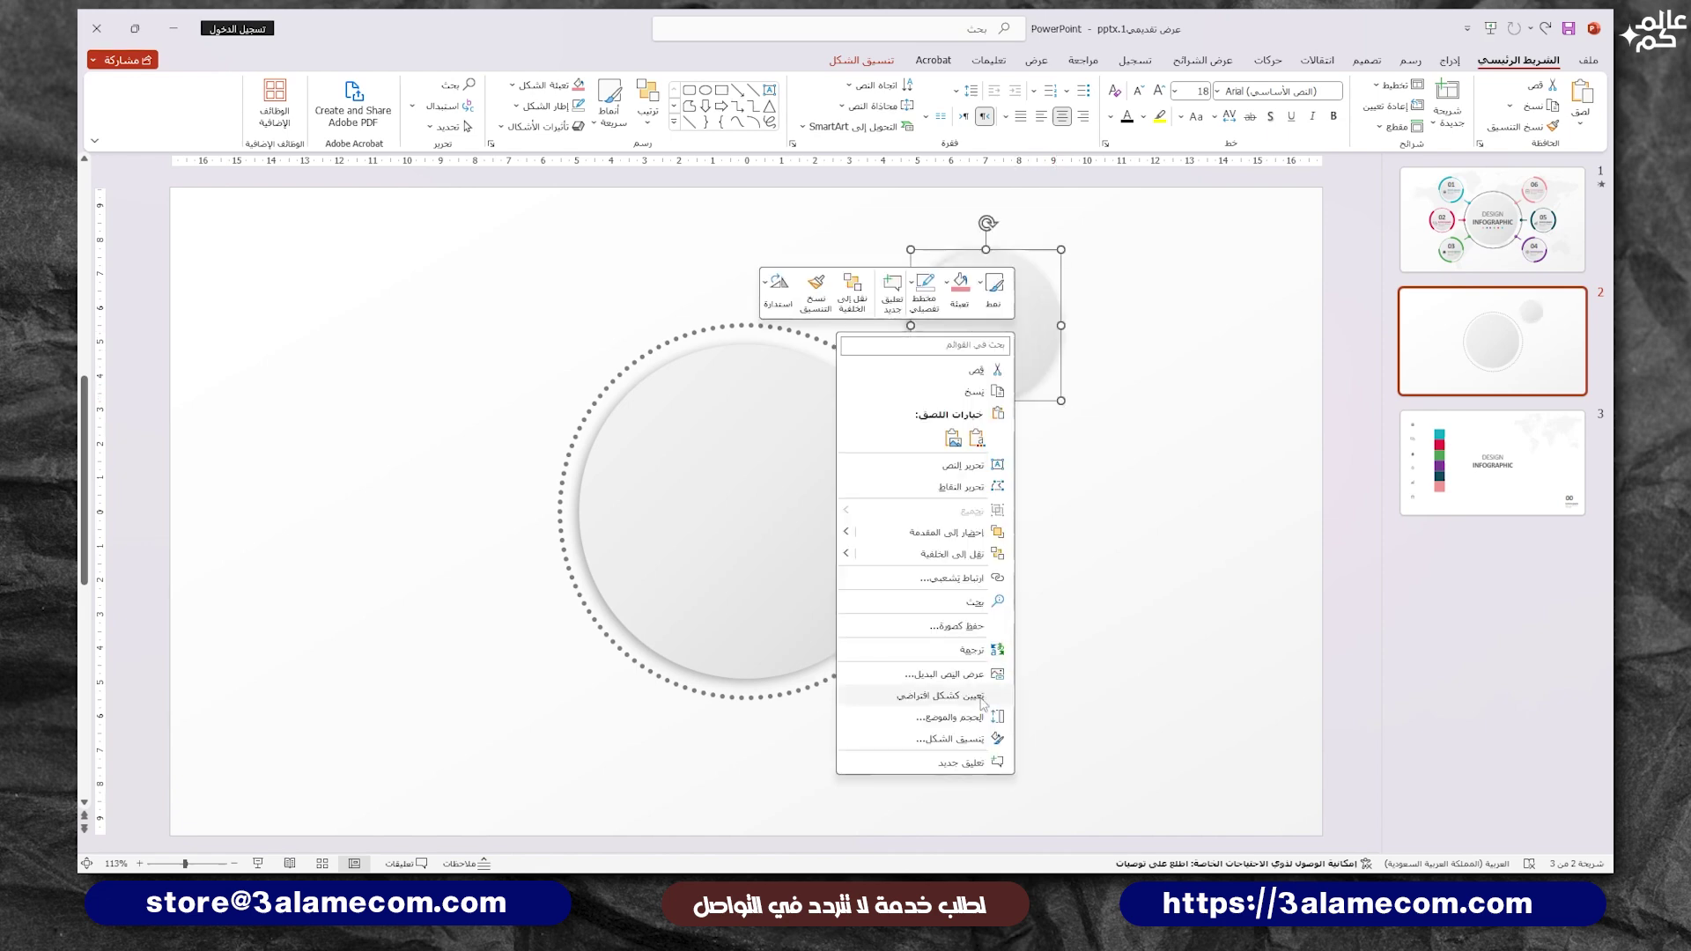
left_click(951, 739)
left_click(295, 304)
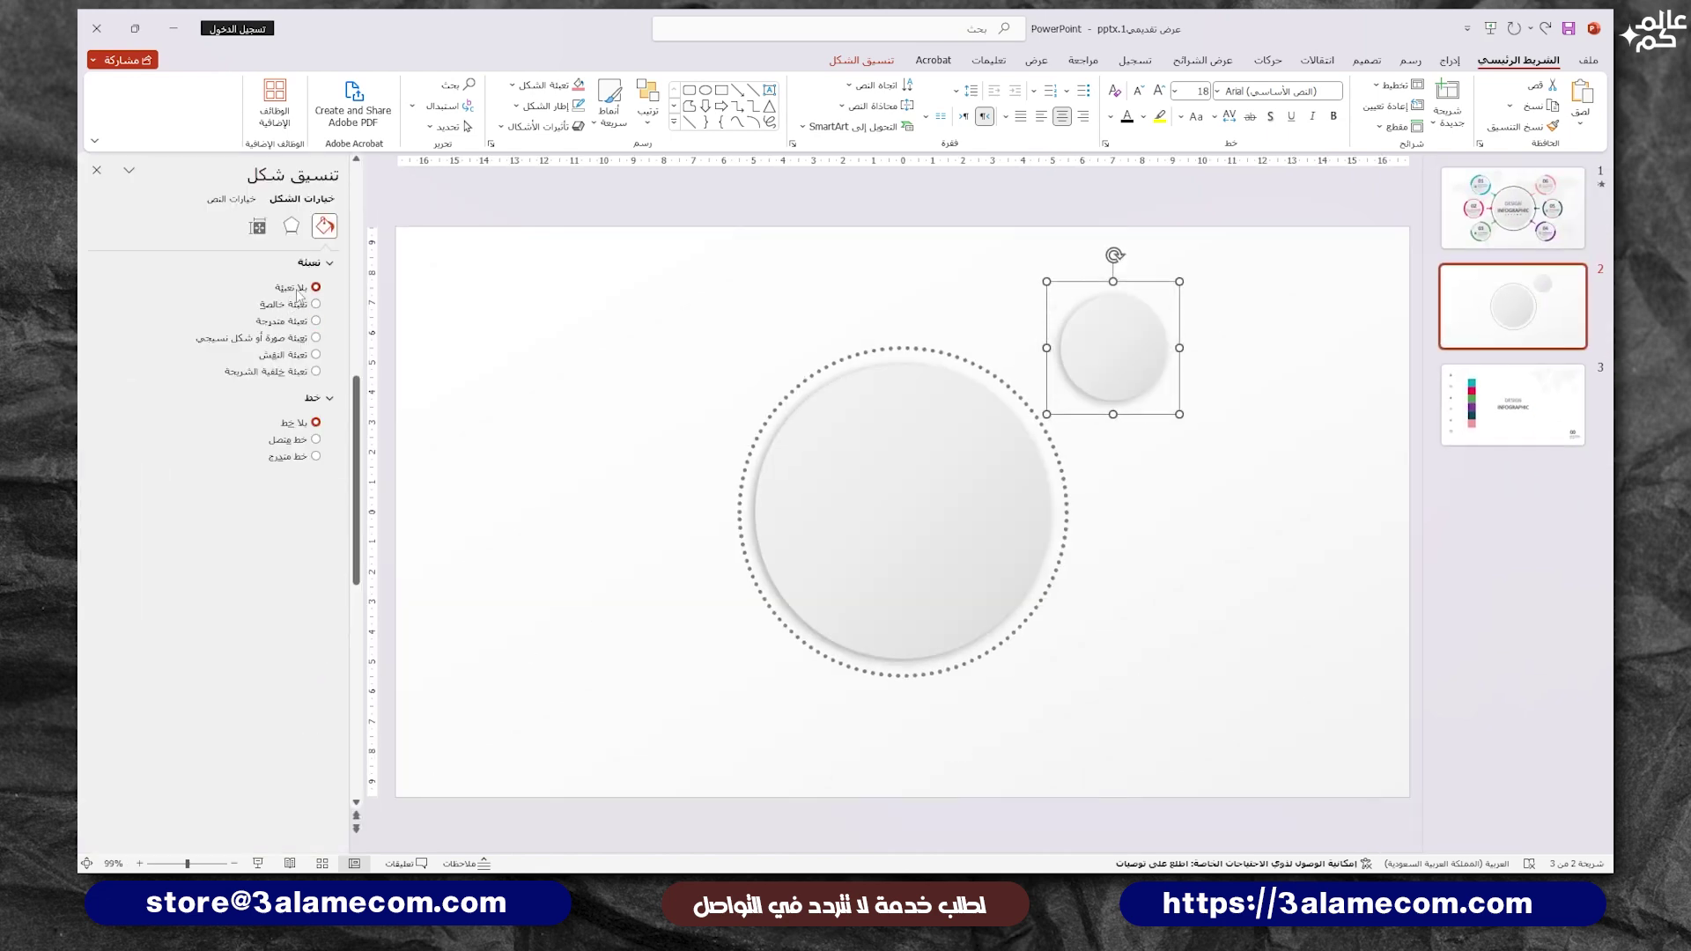
left_click(310, 264)
Step: Give the small circle a pink round-dotted outline, thickened to 2.75 pt
left_click(314, 326)
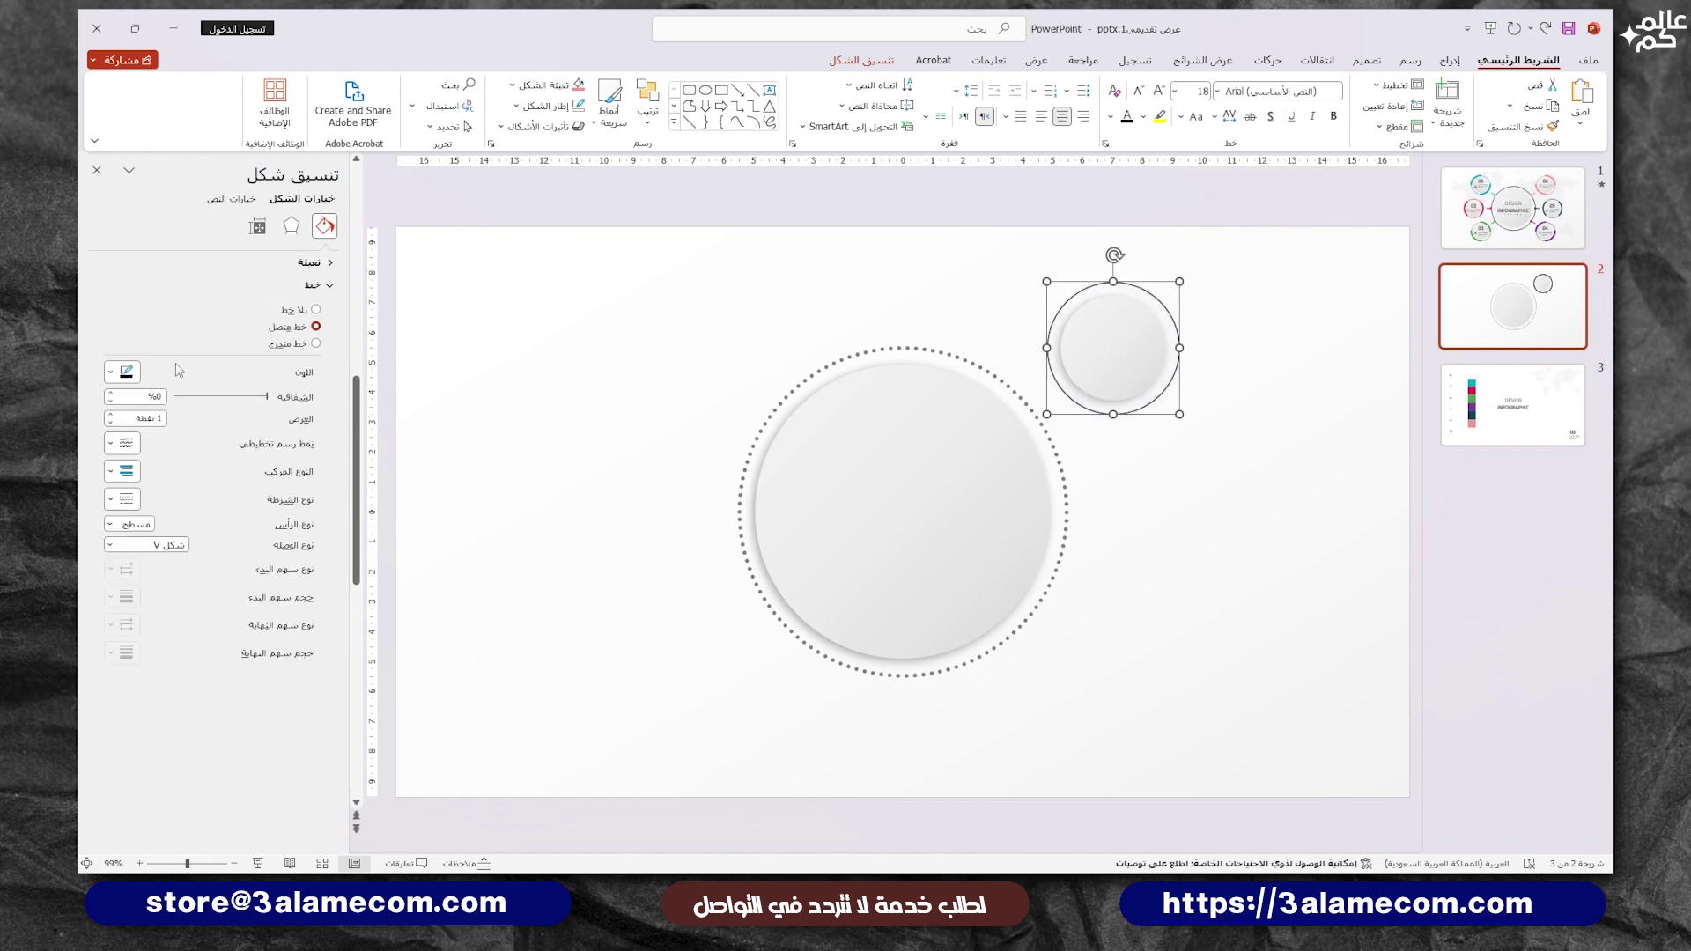
left_click(111, 373)
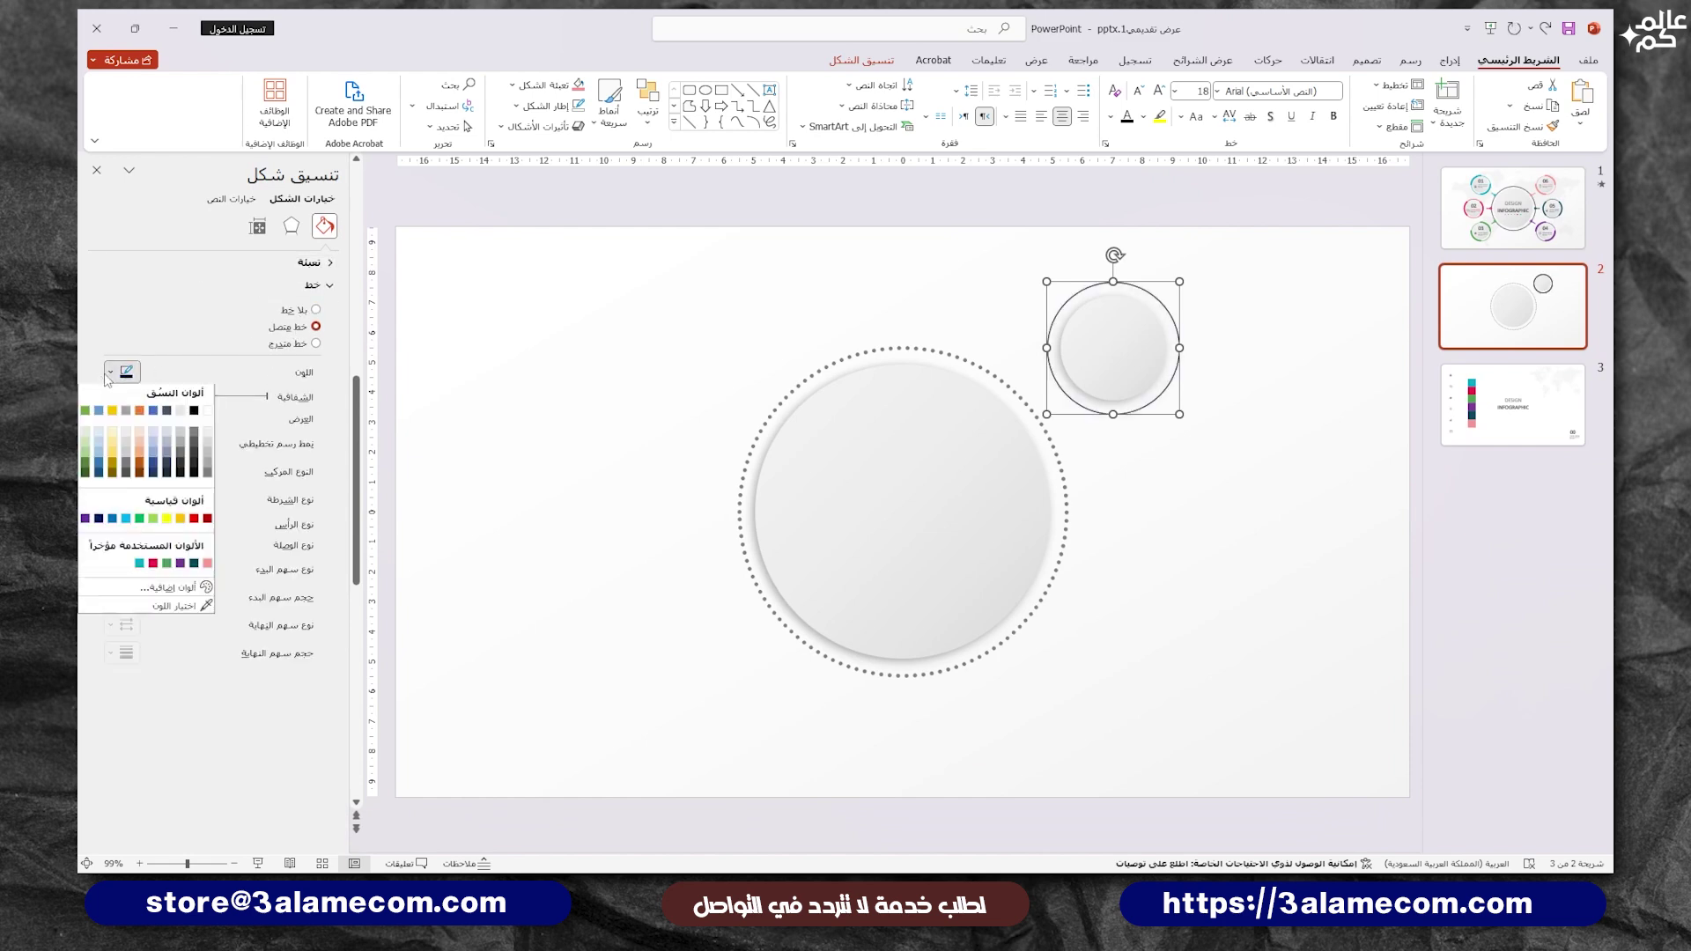
left_click(208, 566)
left_click(123, 500)
left_click(126, 502)
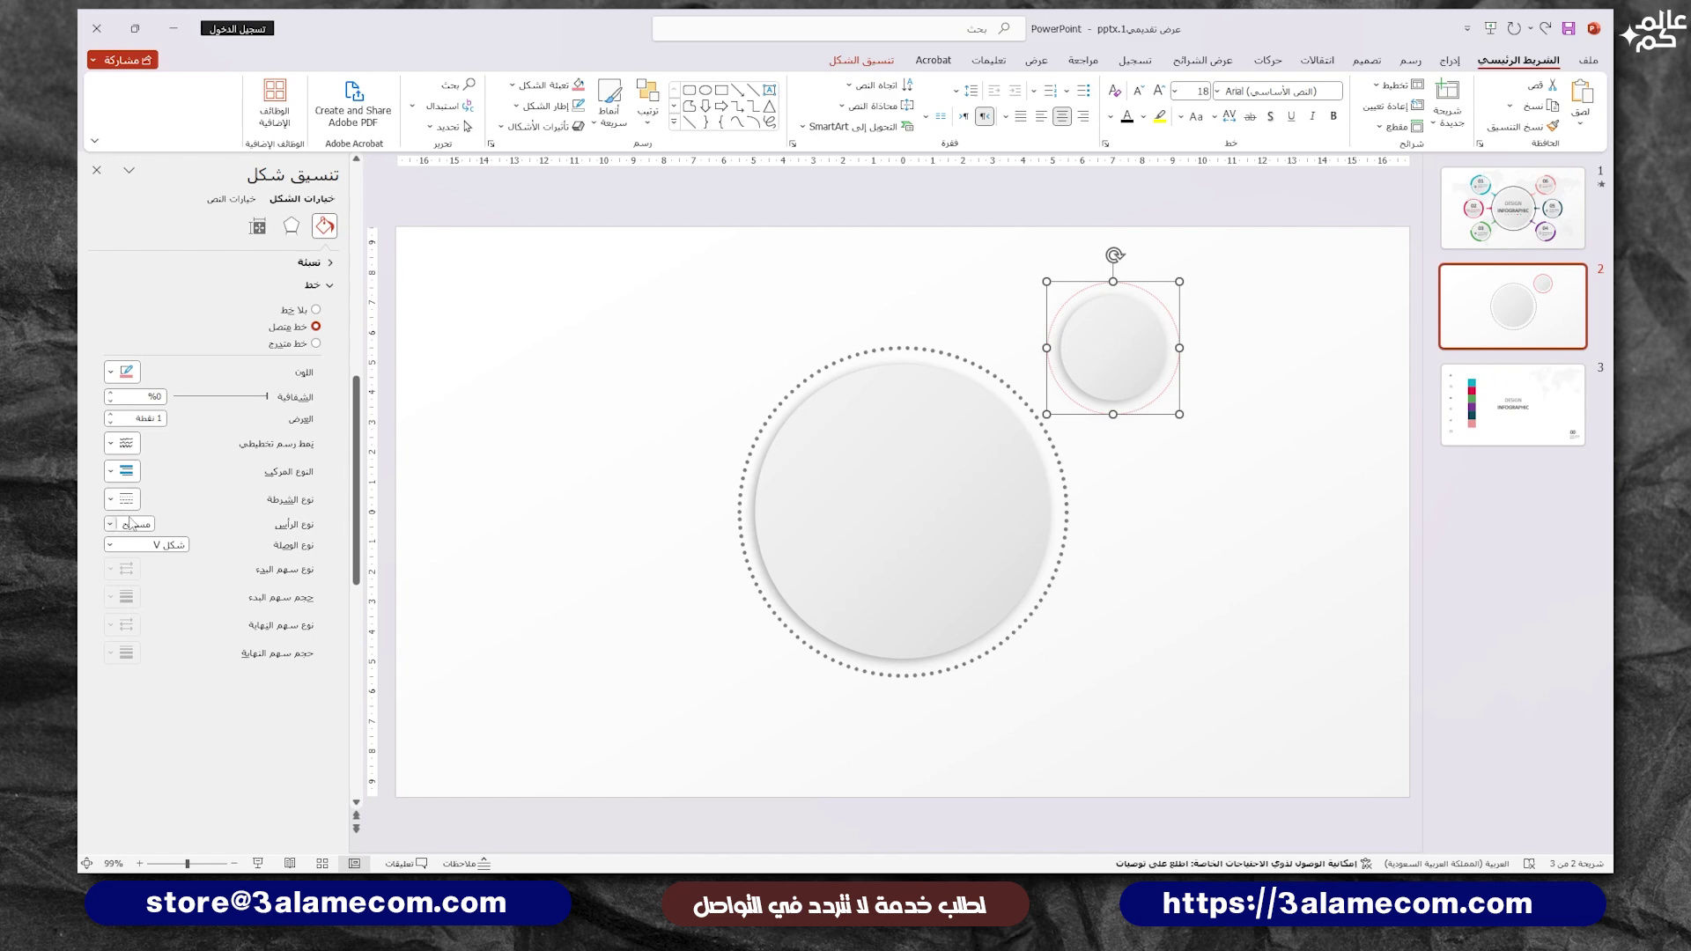
left_click(130, 522)
left_click(146, 556)
left_click(111, 415)
Step: Duplicate the pink dotted circle over the original and thicken the copy's outline to 5 pt
scroll(1084, 302, "up", 5)
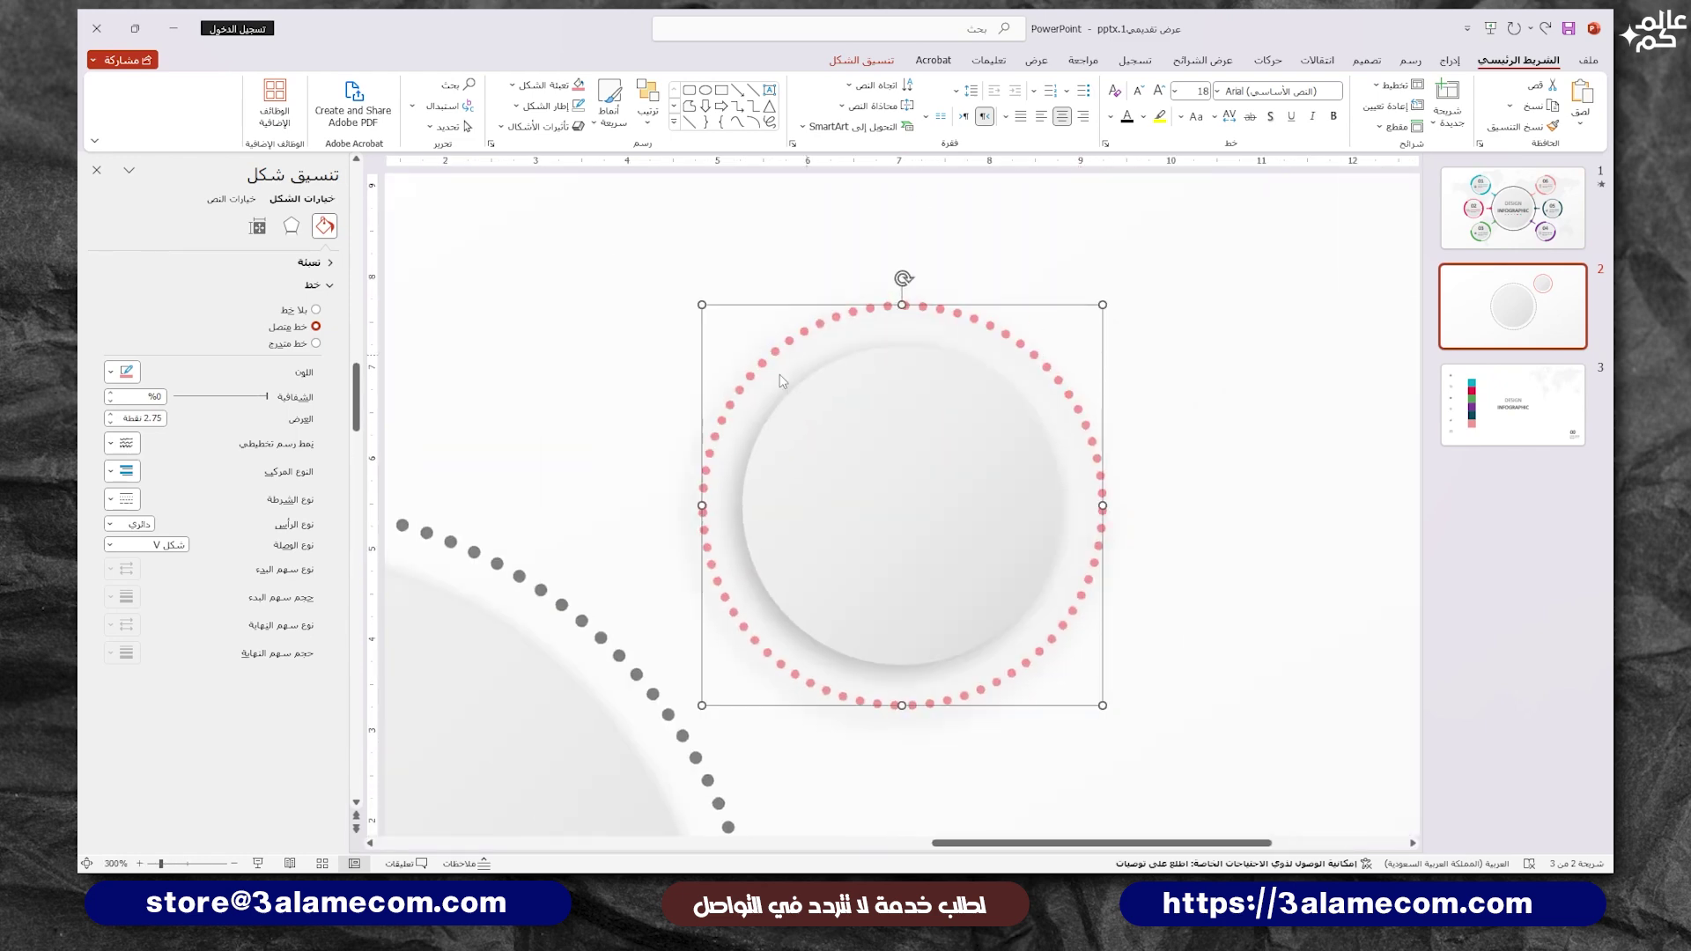
left_click_drag(831, 633, 790, 592)
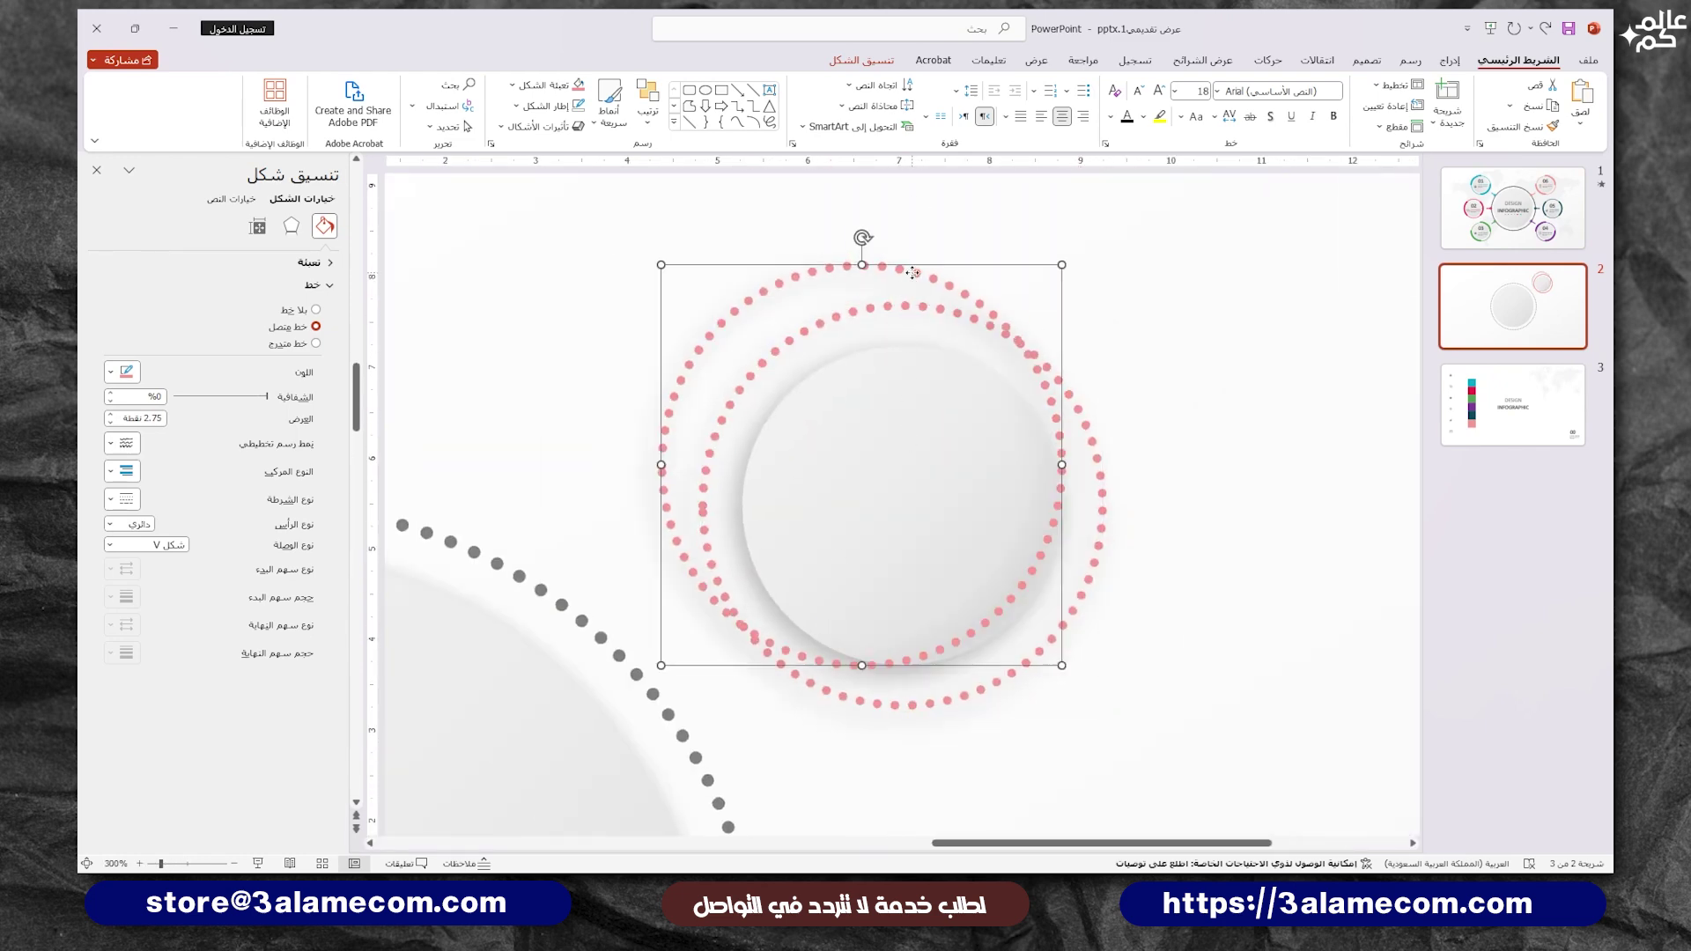
left_click_drag(913, 273, 954, 313)
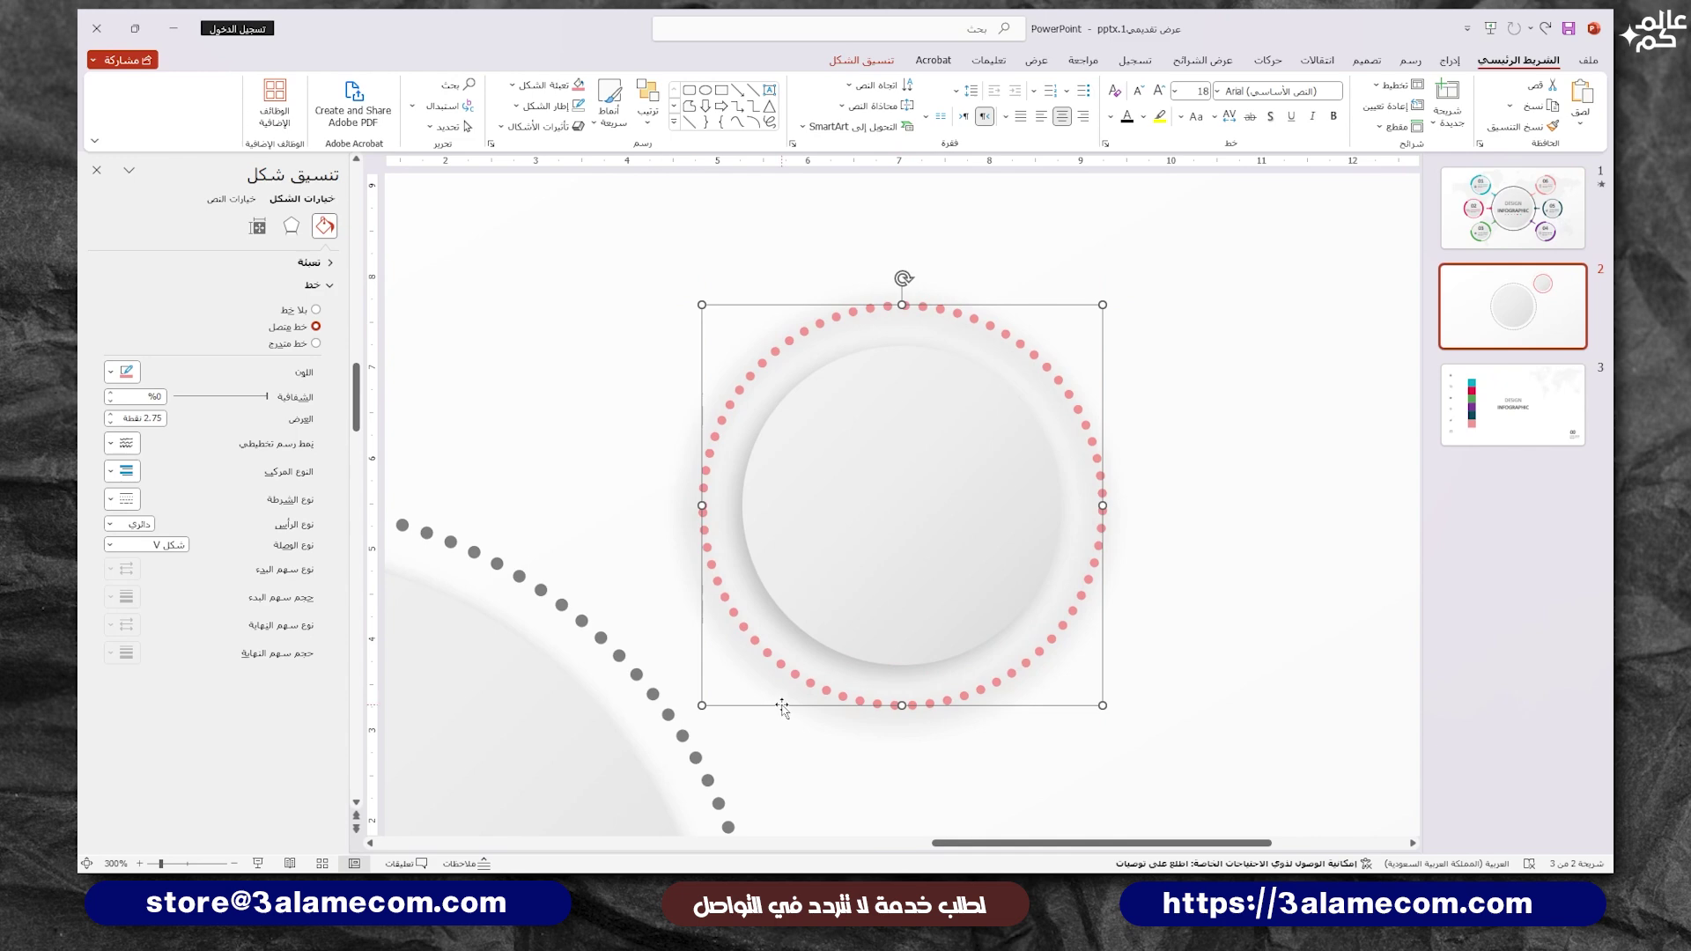
left_click(110, 415)
left_click(110, 415)
left_click(110, 415)
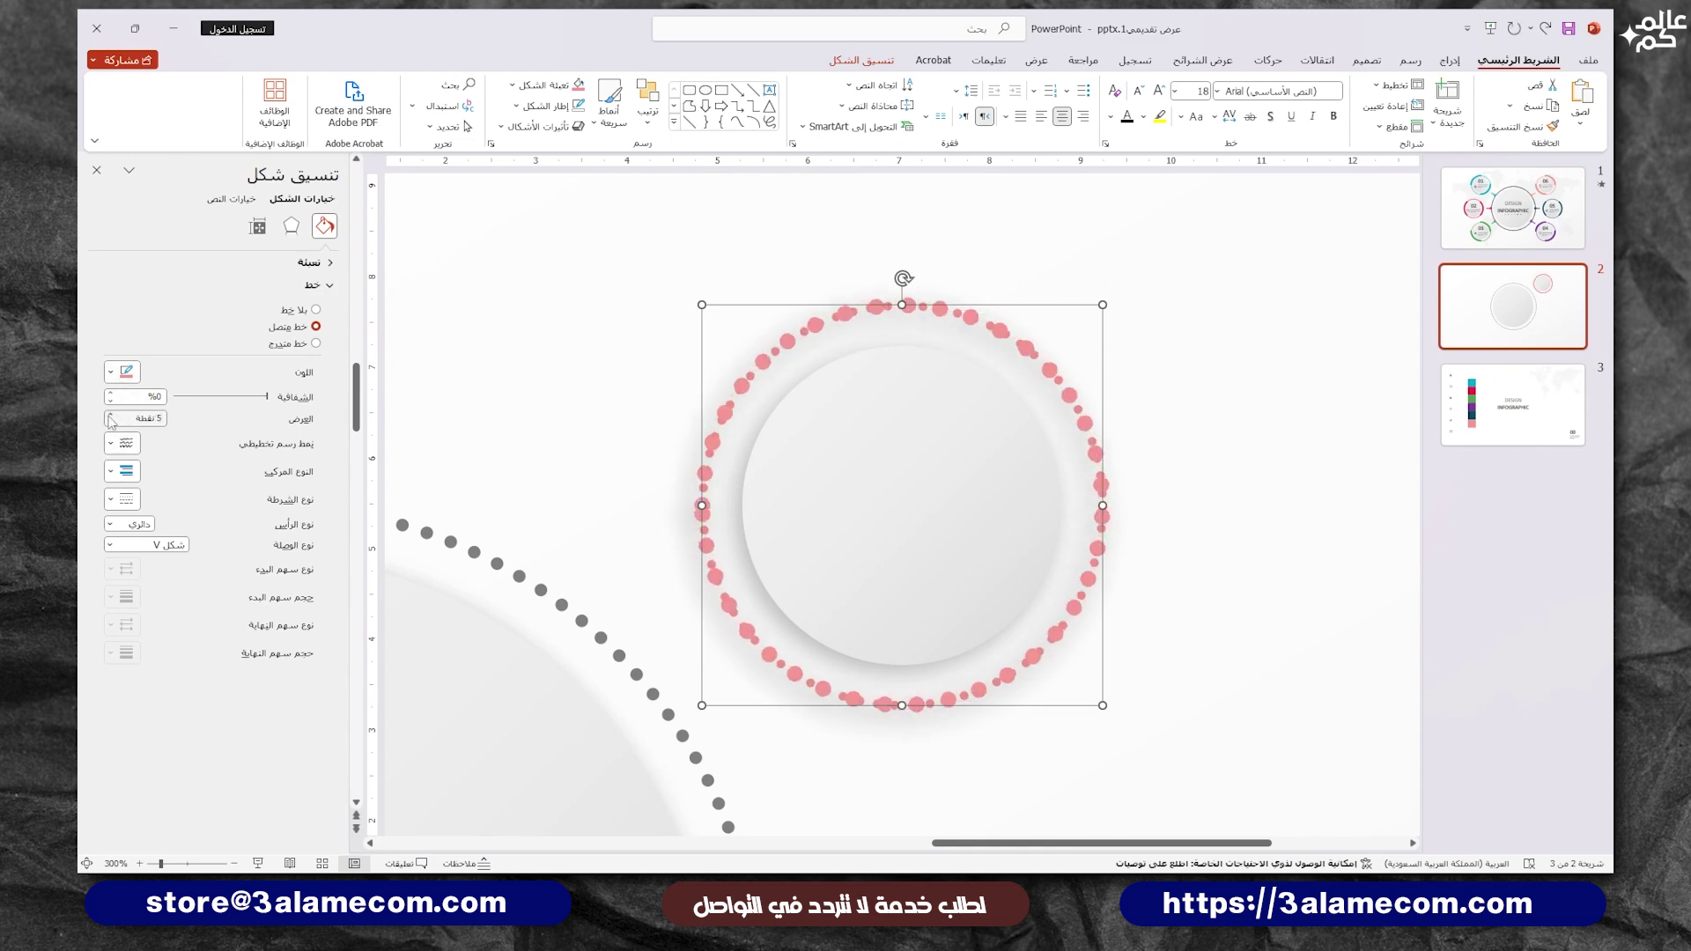
Step: Make the copy's outline a solid 7.25 pt line with a flat cap
left_click(112, 525)
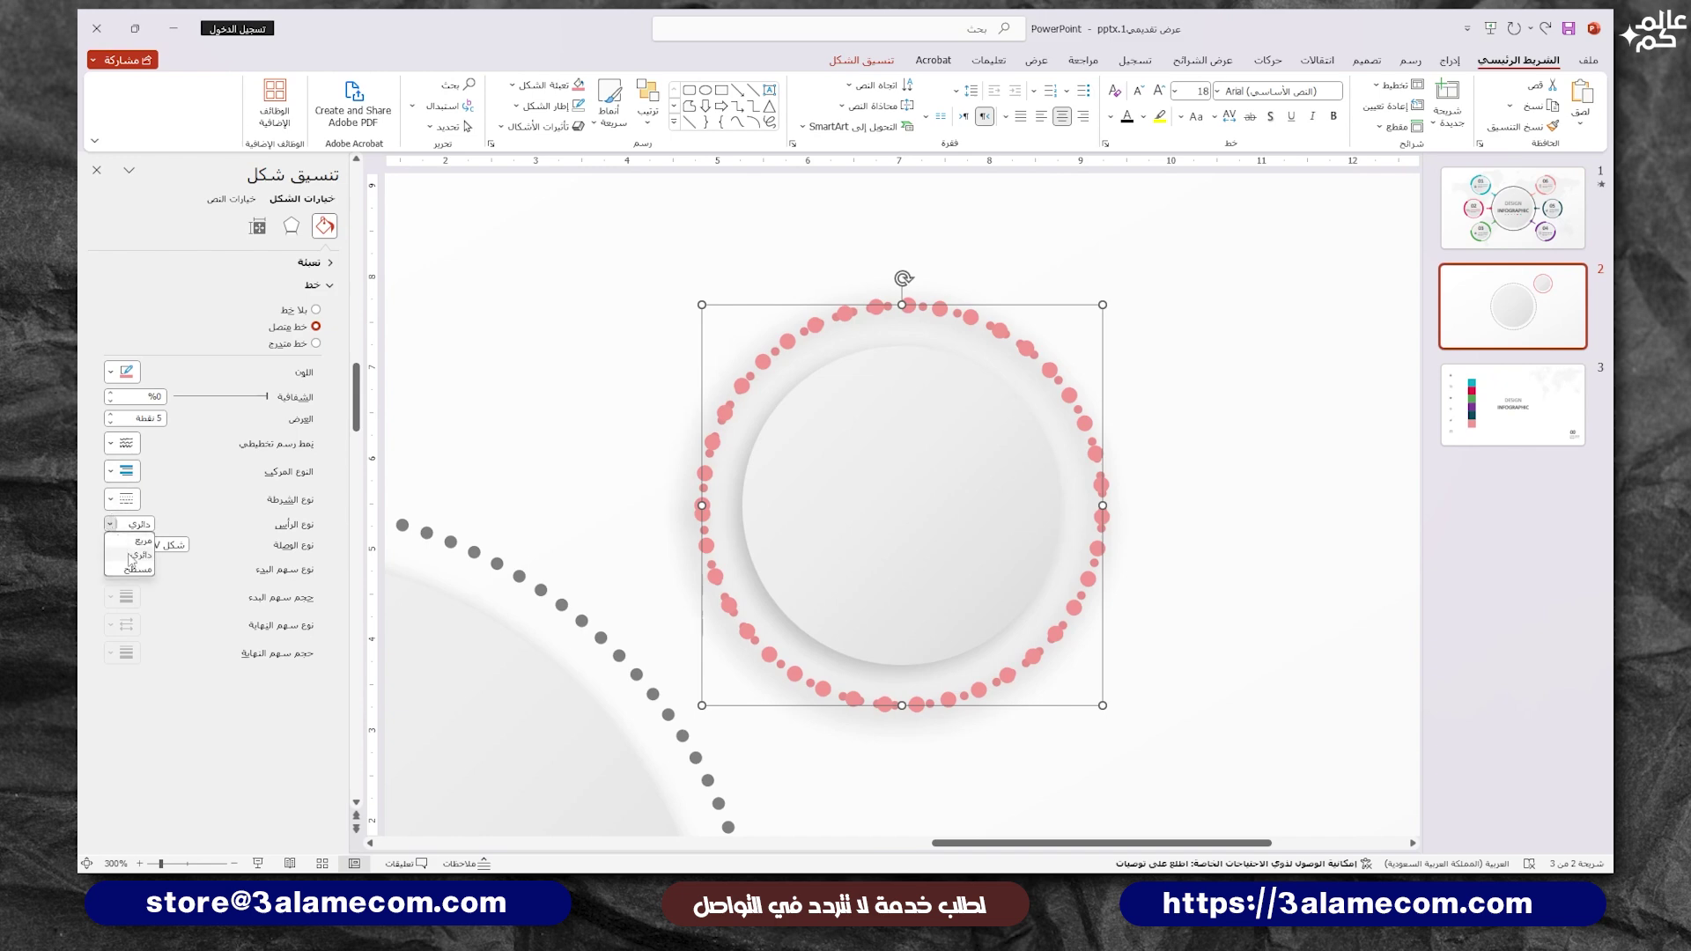
left_click(130, 532)
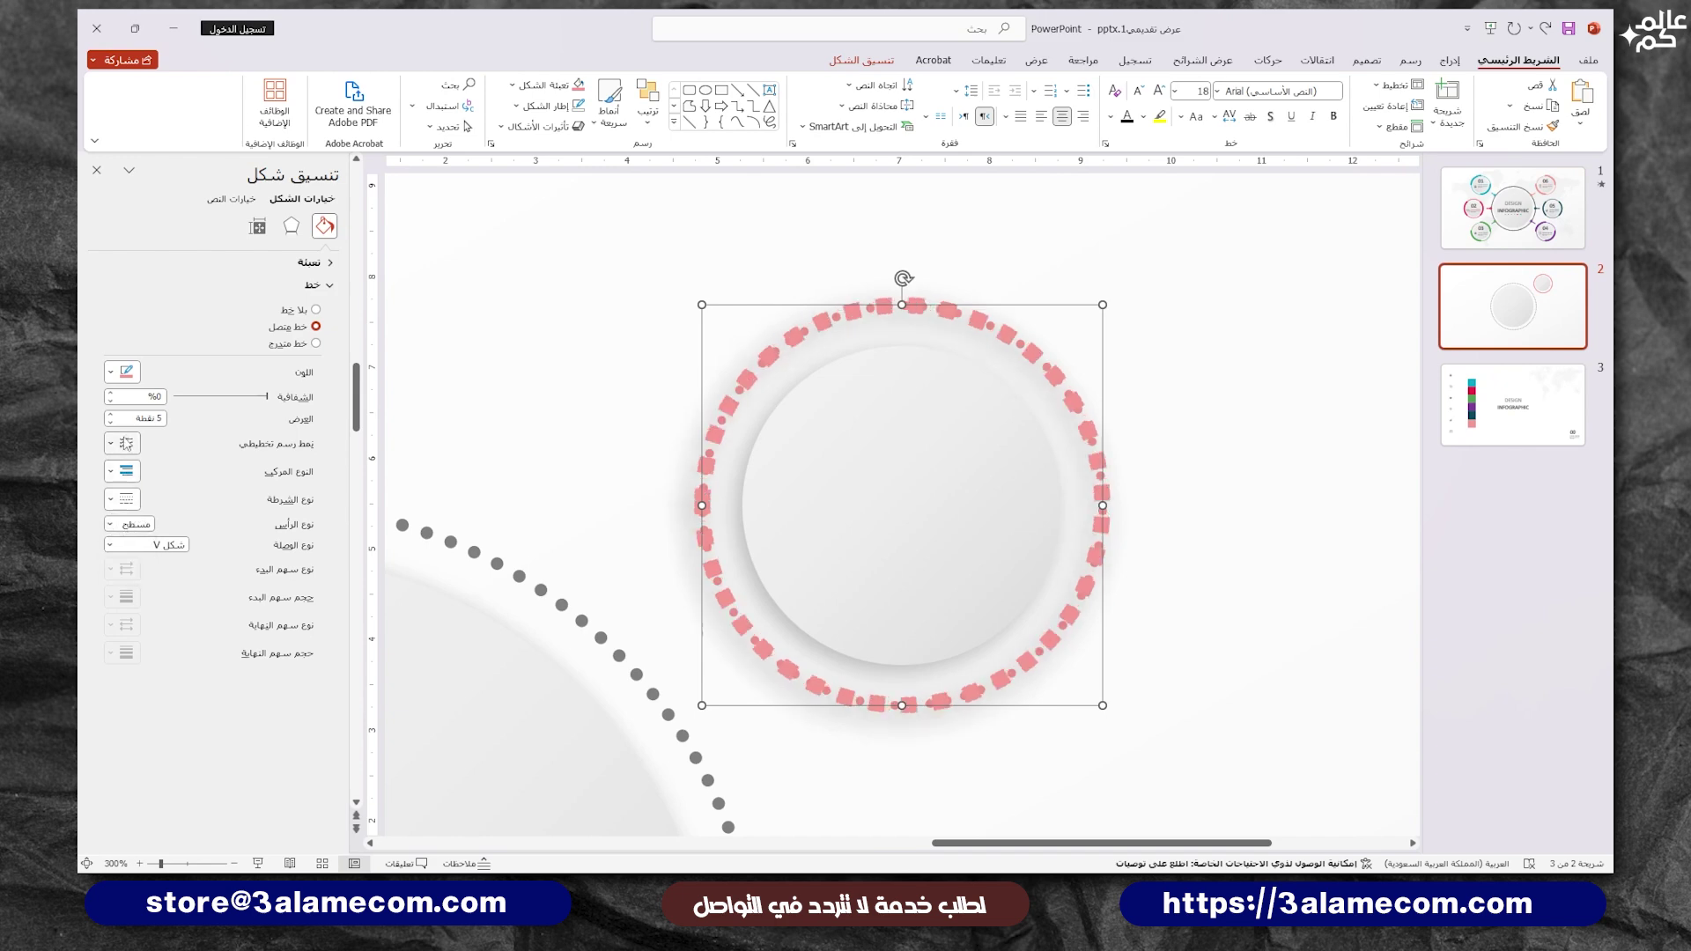
left_click(124, 500)
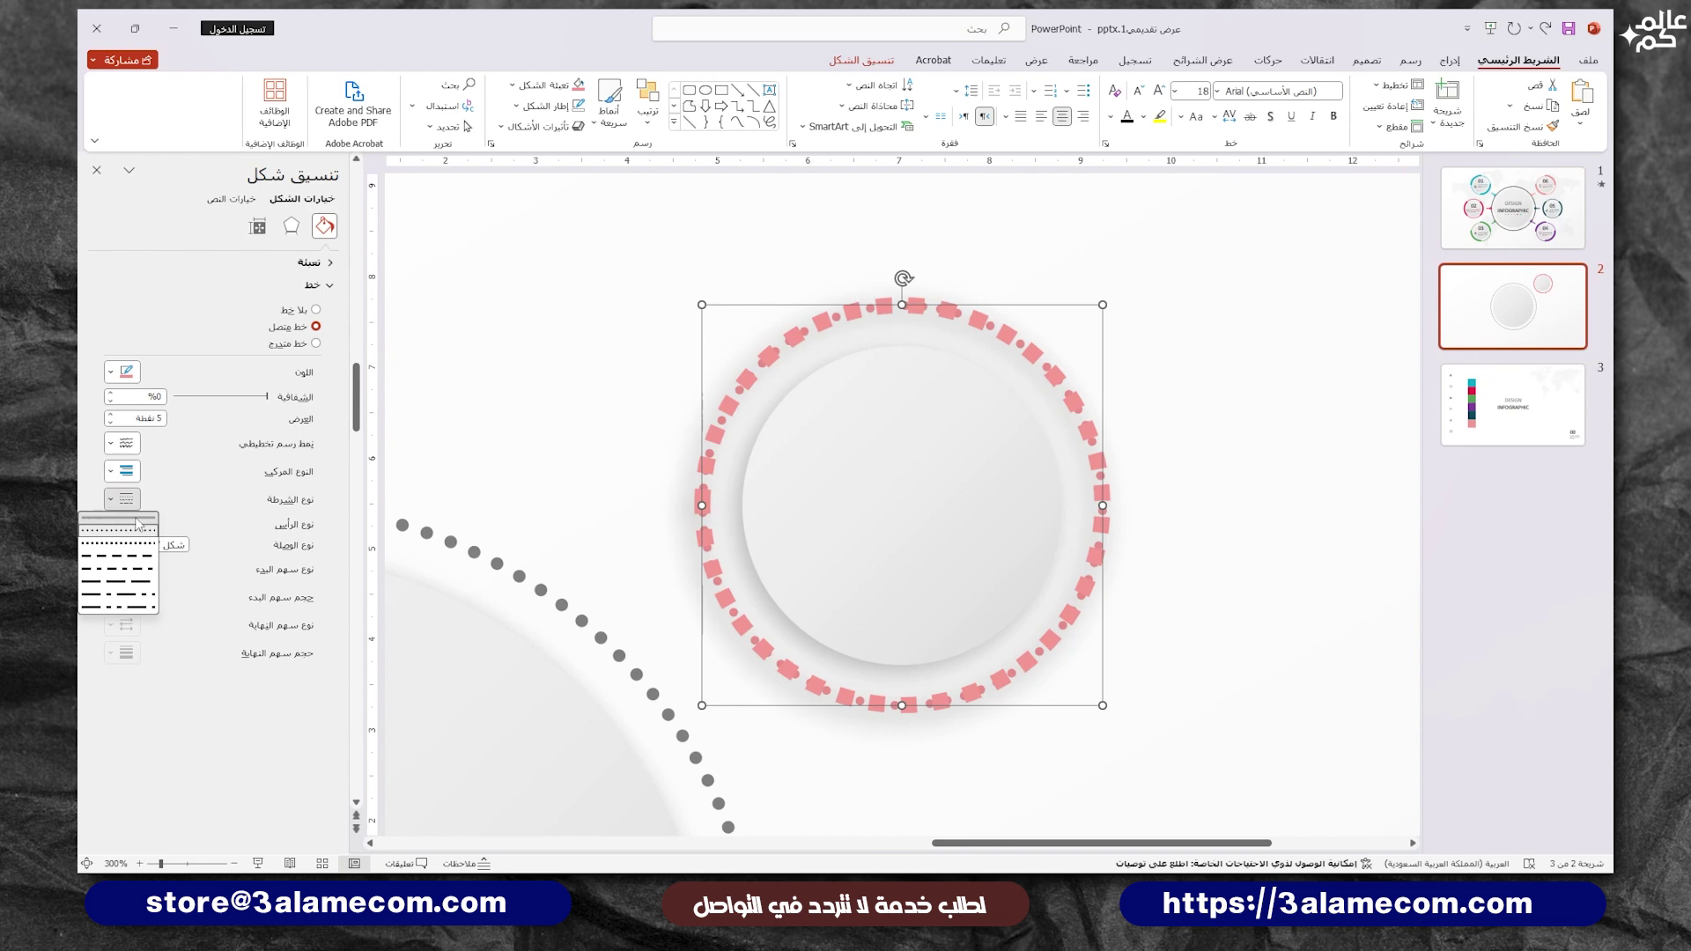
left_click(119, 518)
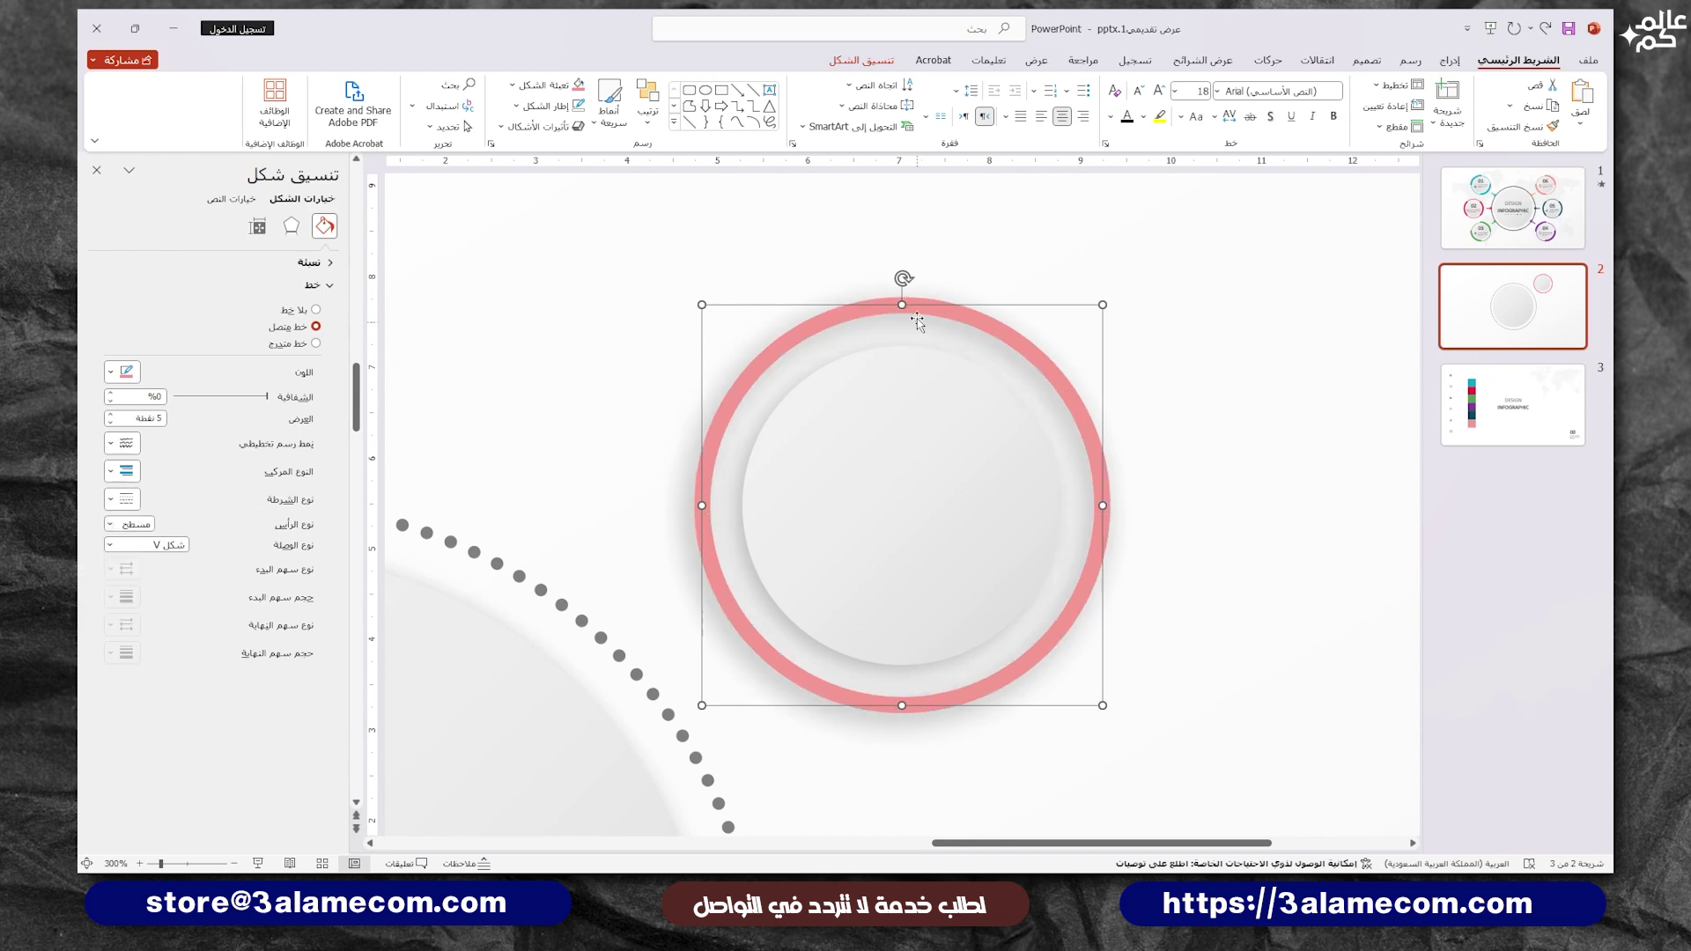
left_click(110, 415)
left_click(110, 415)
left_click(110, 415)
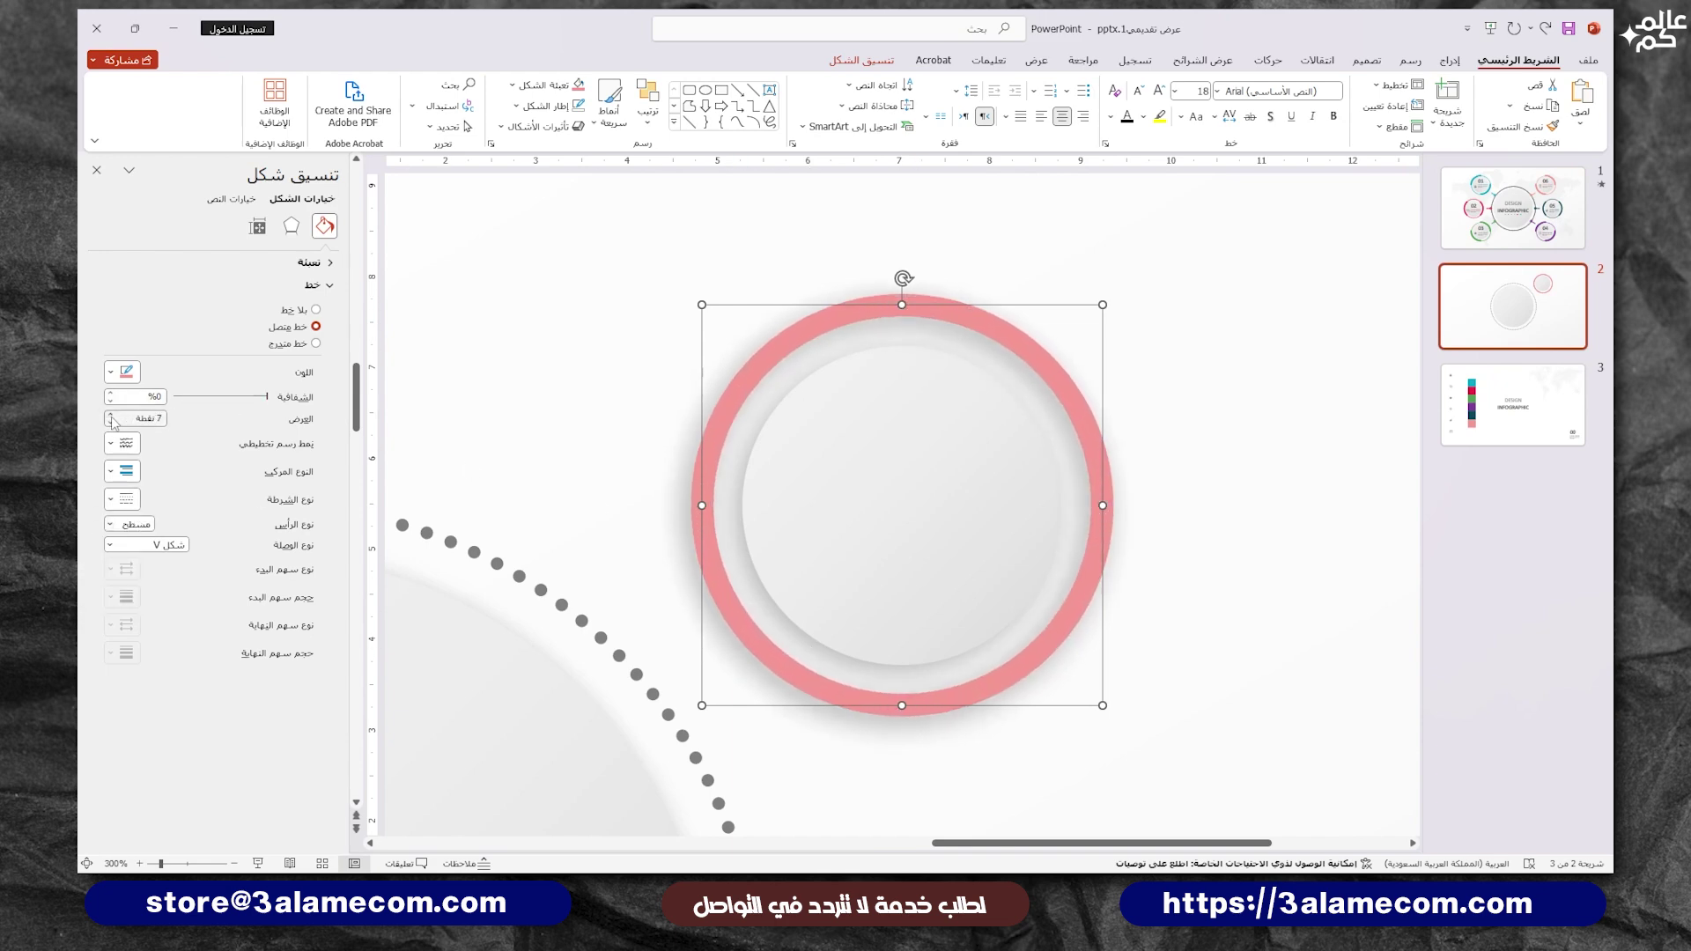
Step: Edit the pink ring's points, deleting three to leave an upper-right arc
right_click(887, 306)
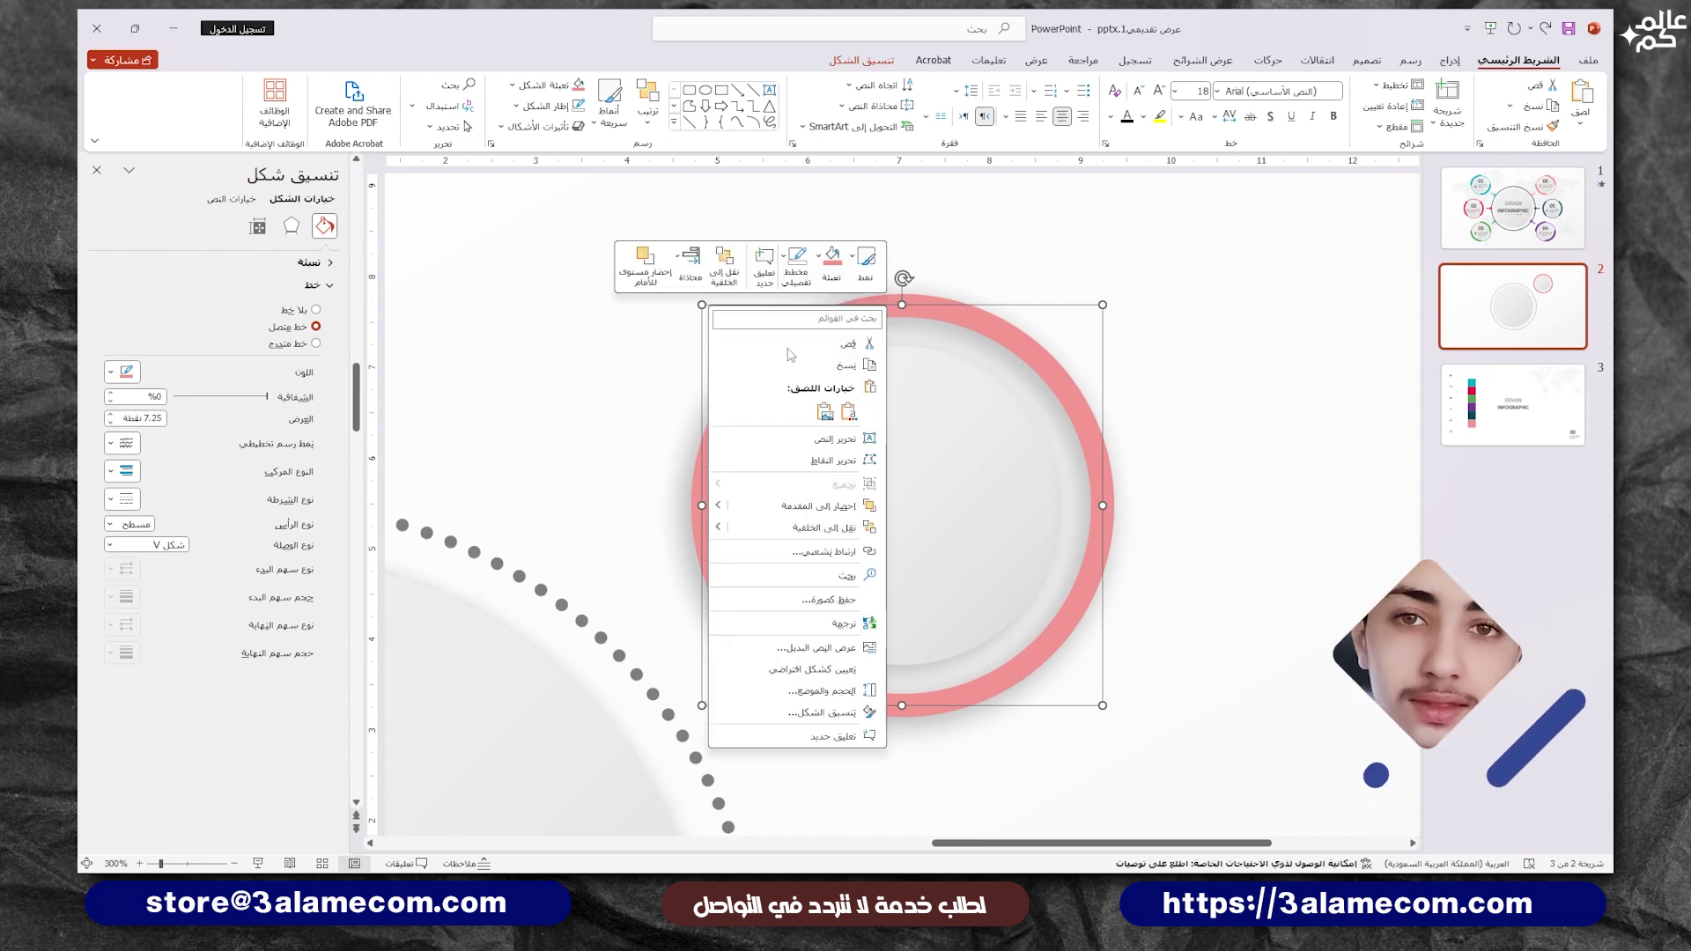
left_click(832, 461)
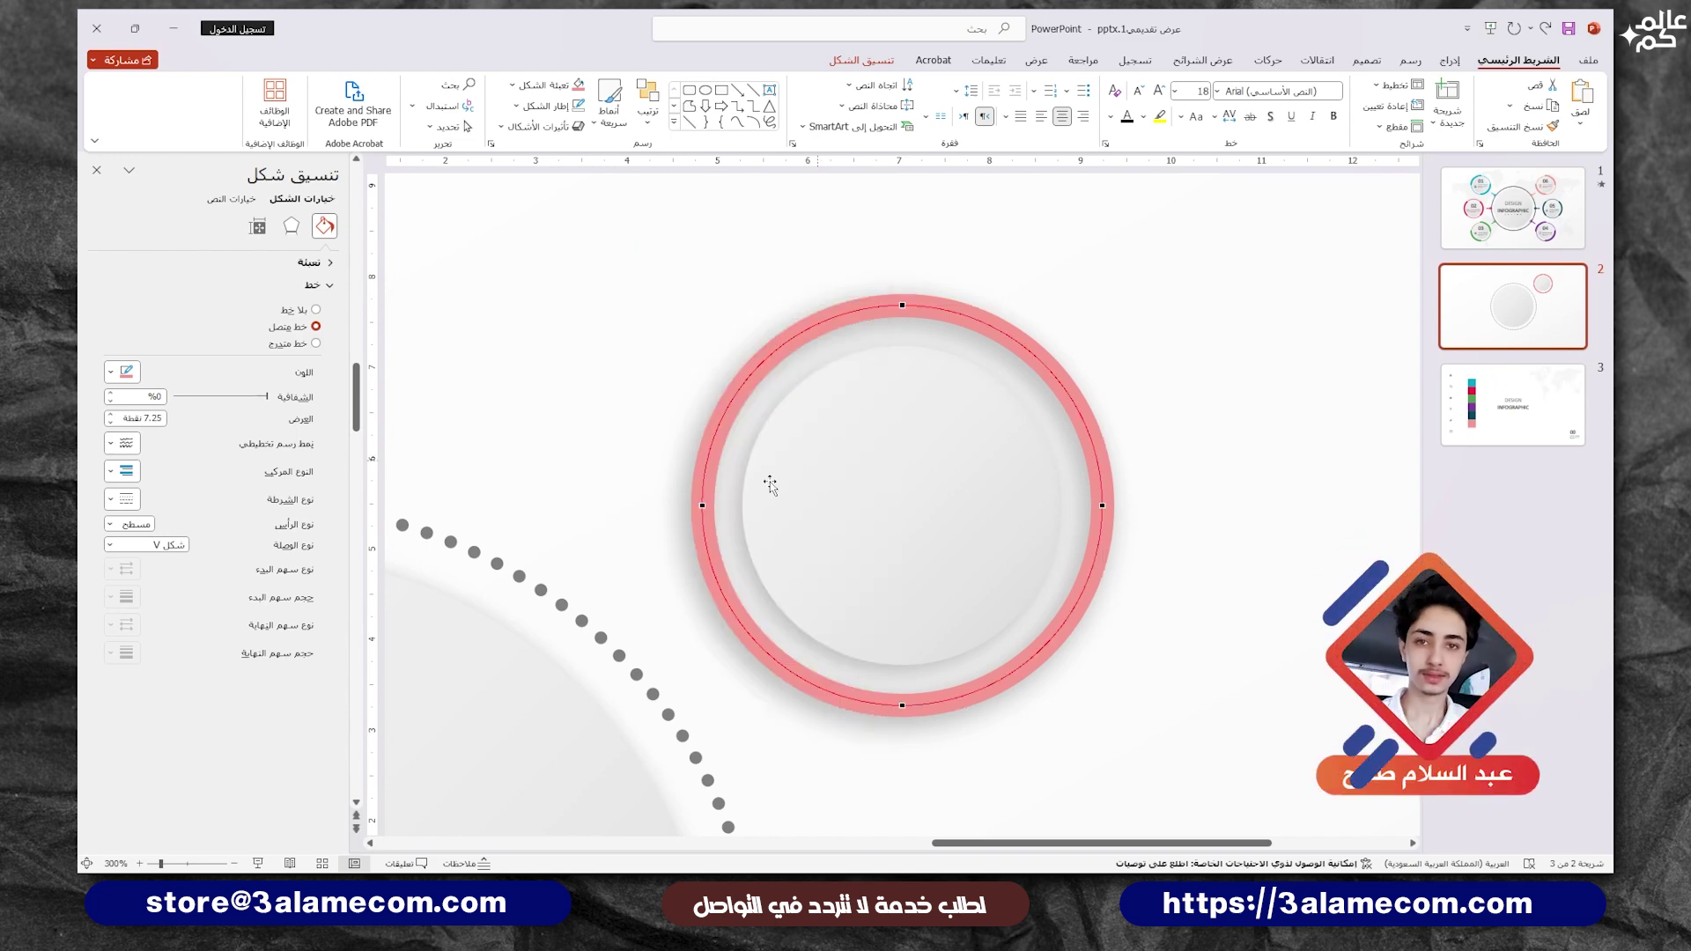
right_click(700, 503)
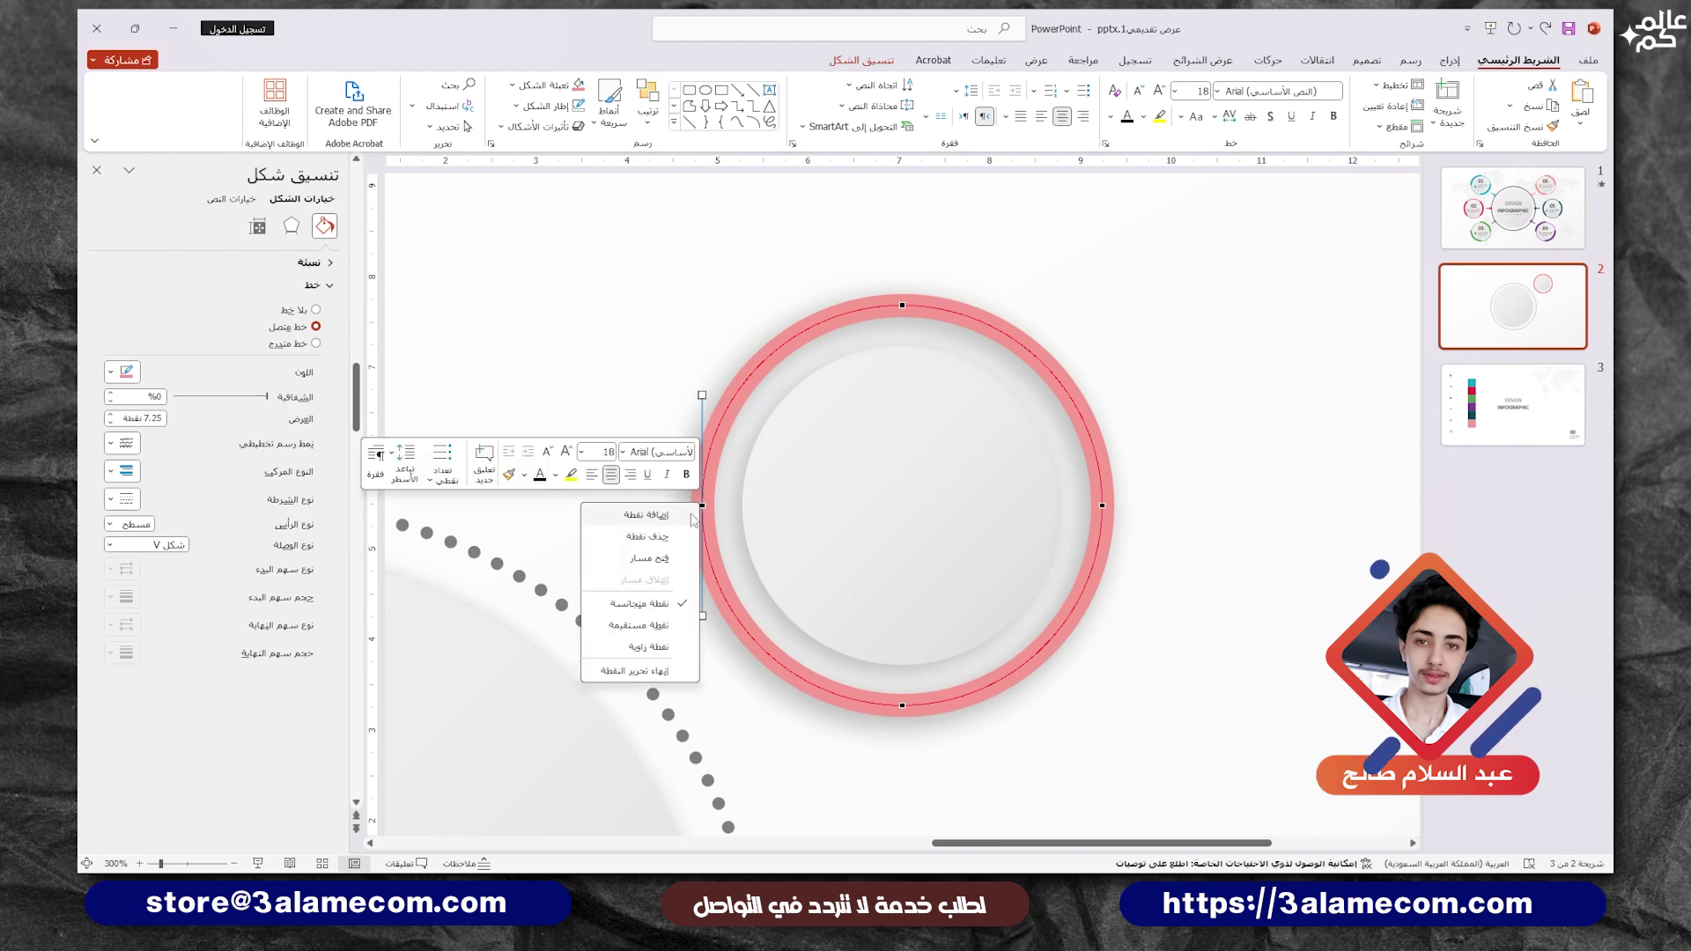
left_click(662, 539)
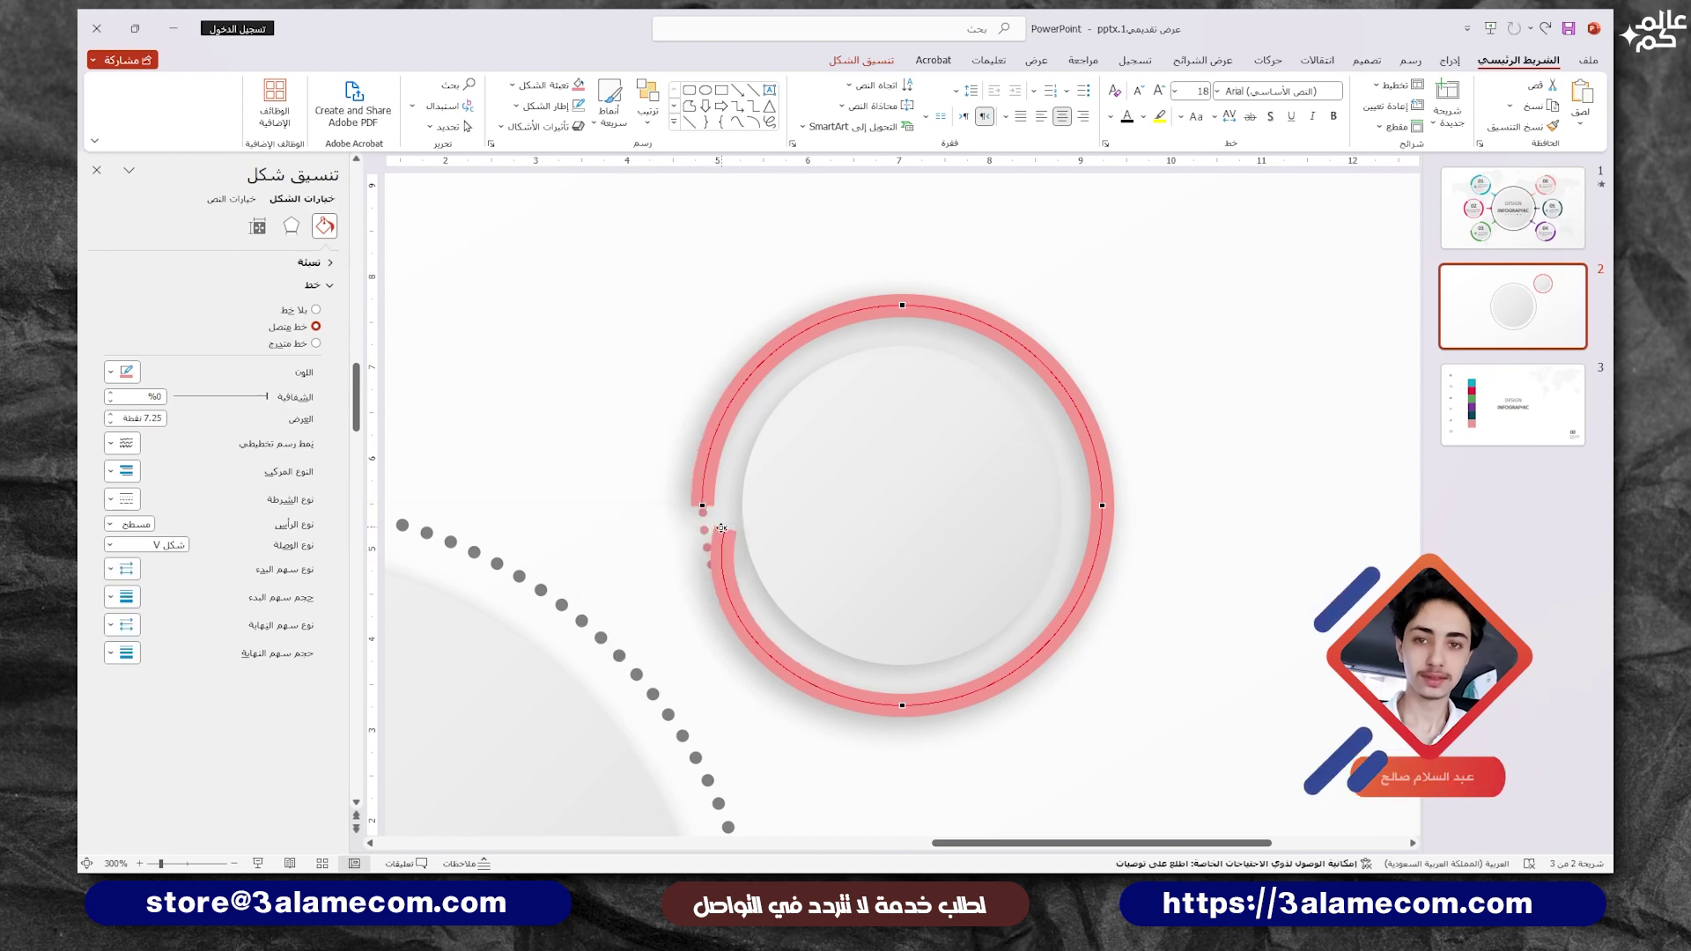
right_click(723, 530)
left_click(688, 561)
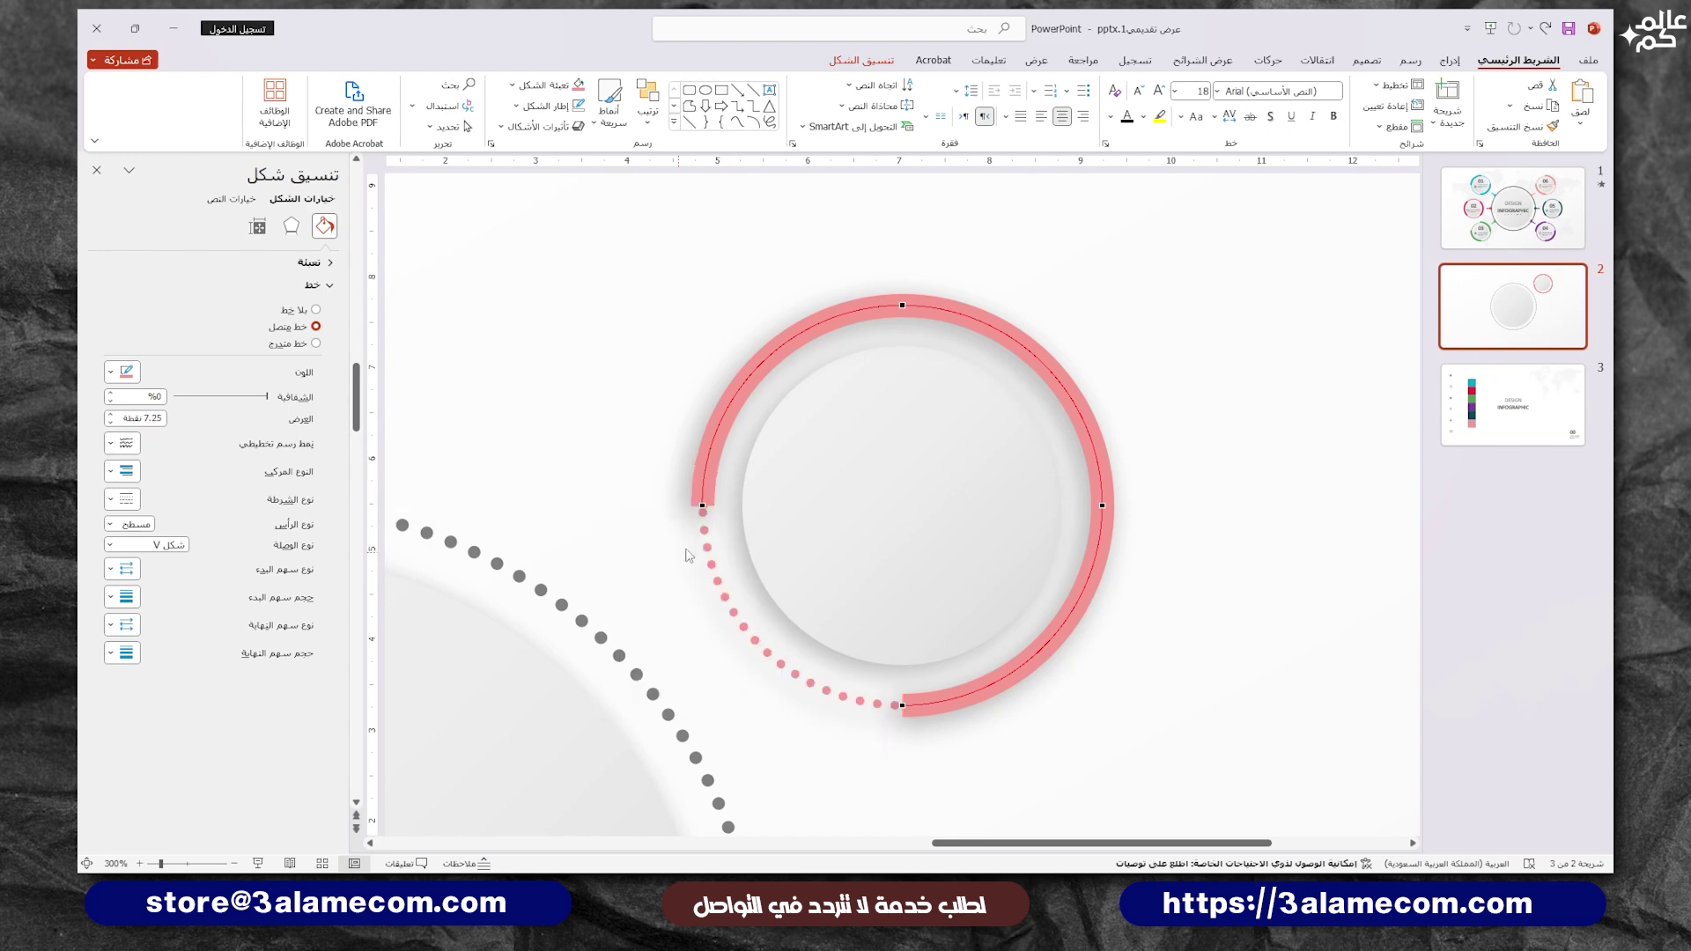
right_click(701, 508)
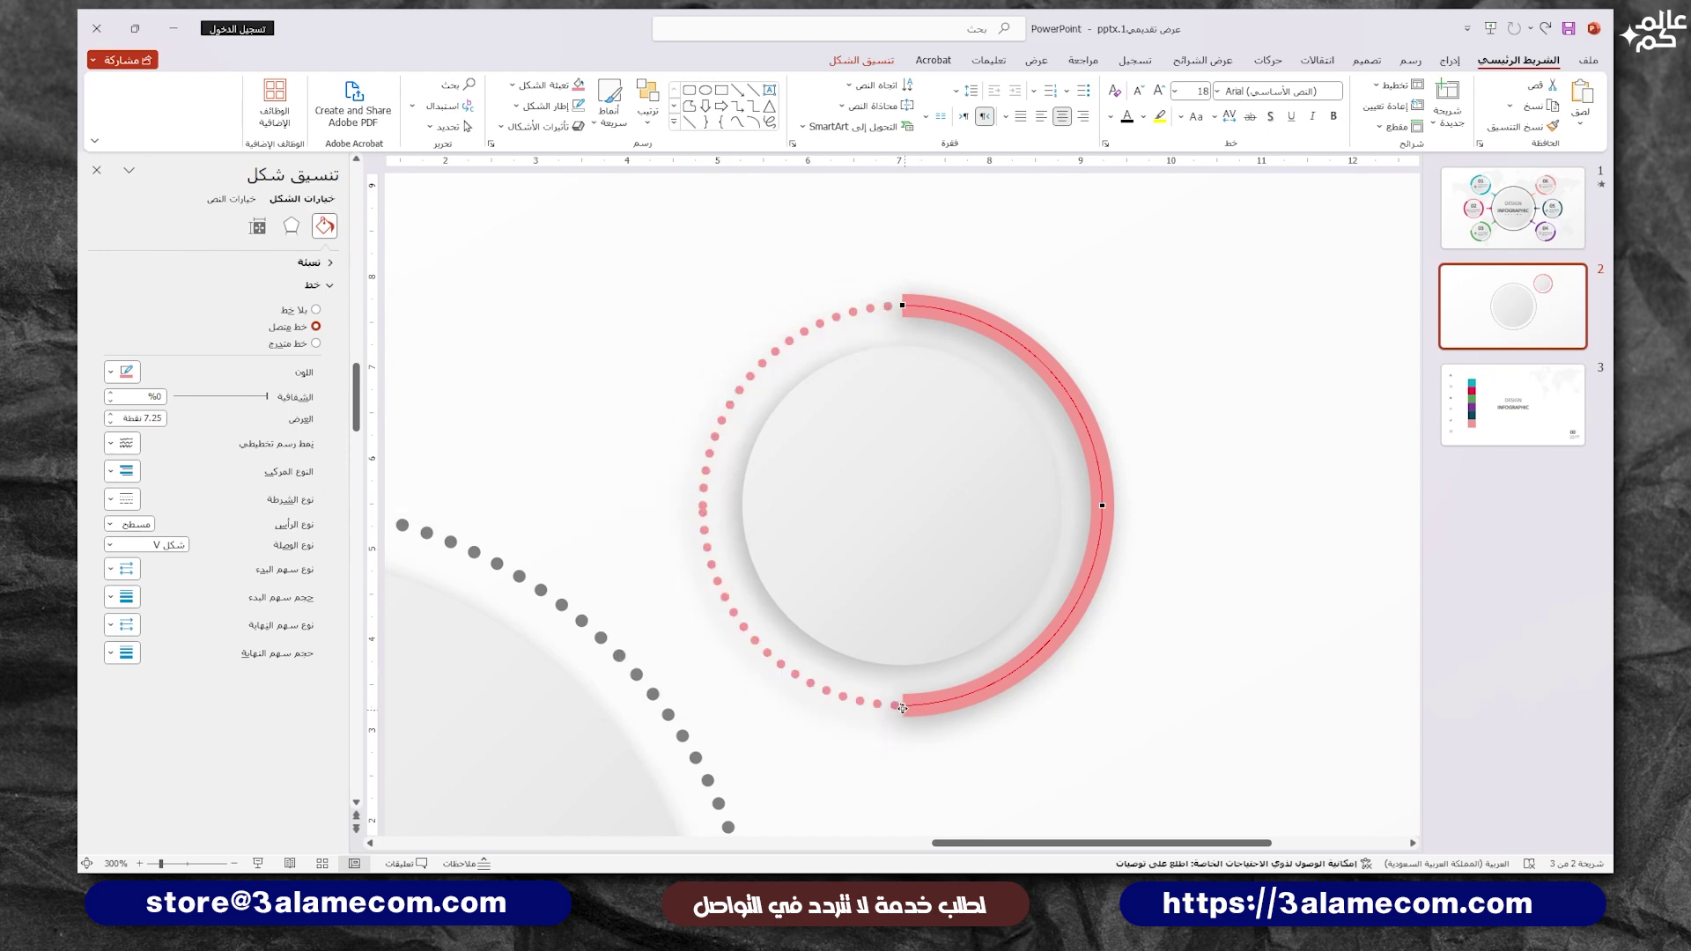
right_click(902, 709)
left_click(841, 566)
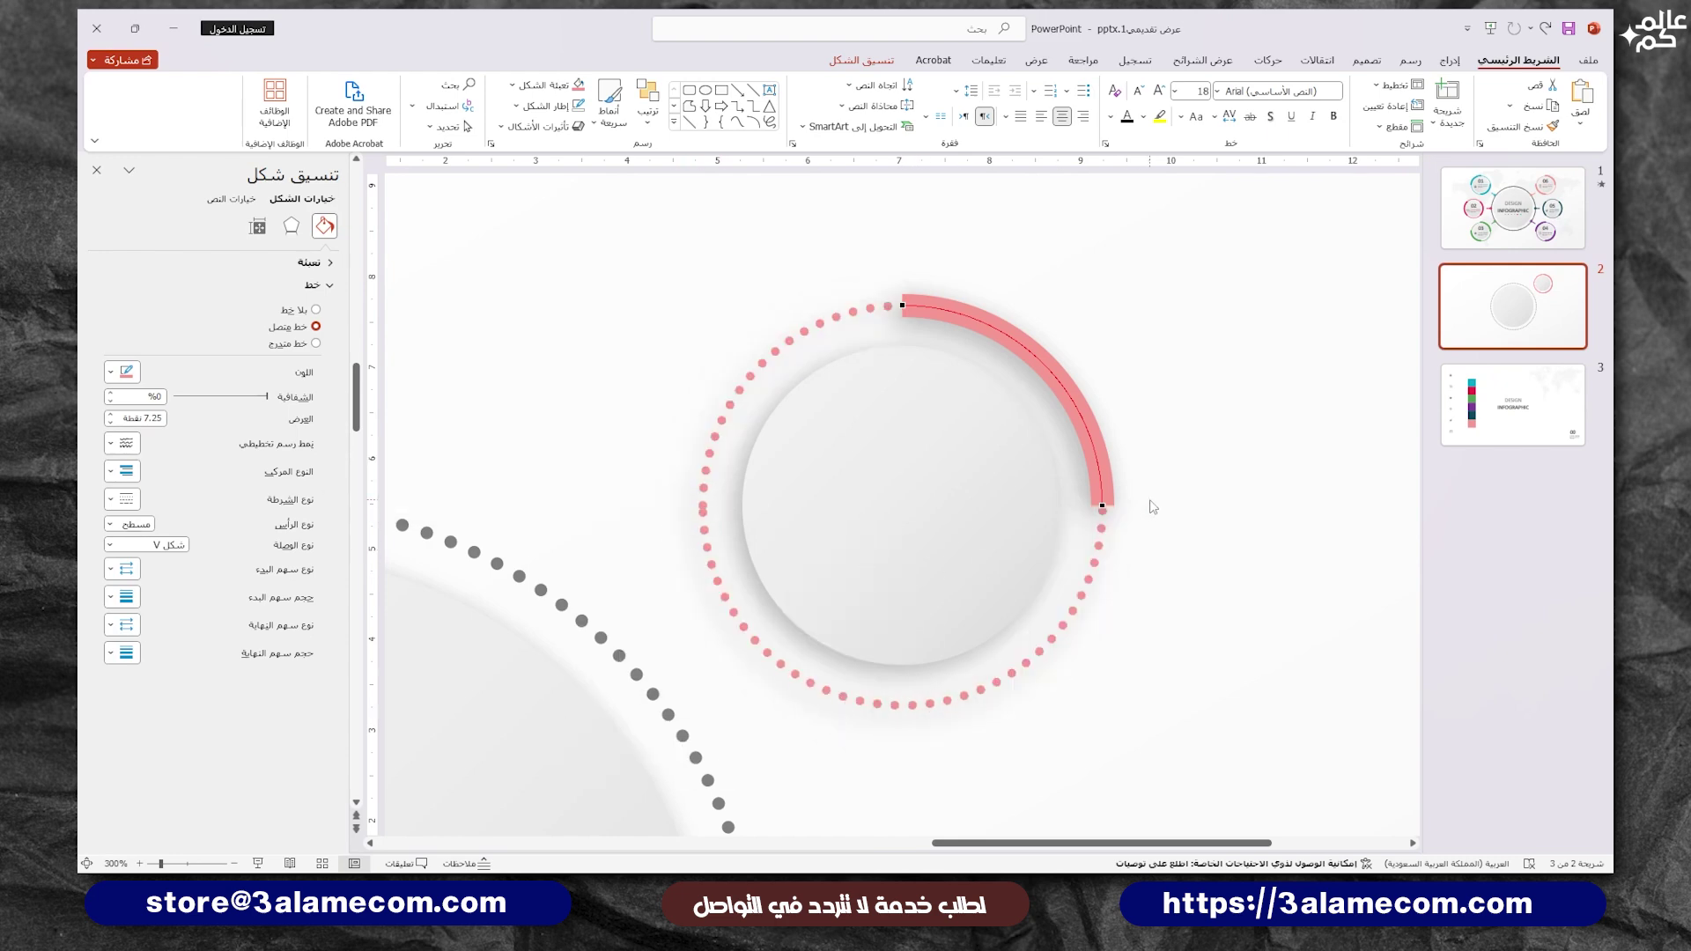
left_click(1103, 396)
left_click_drag(1105, 397, 1117, 390)
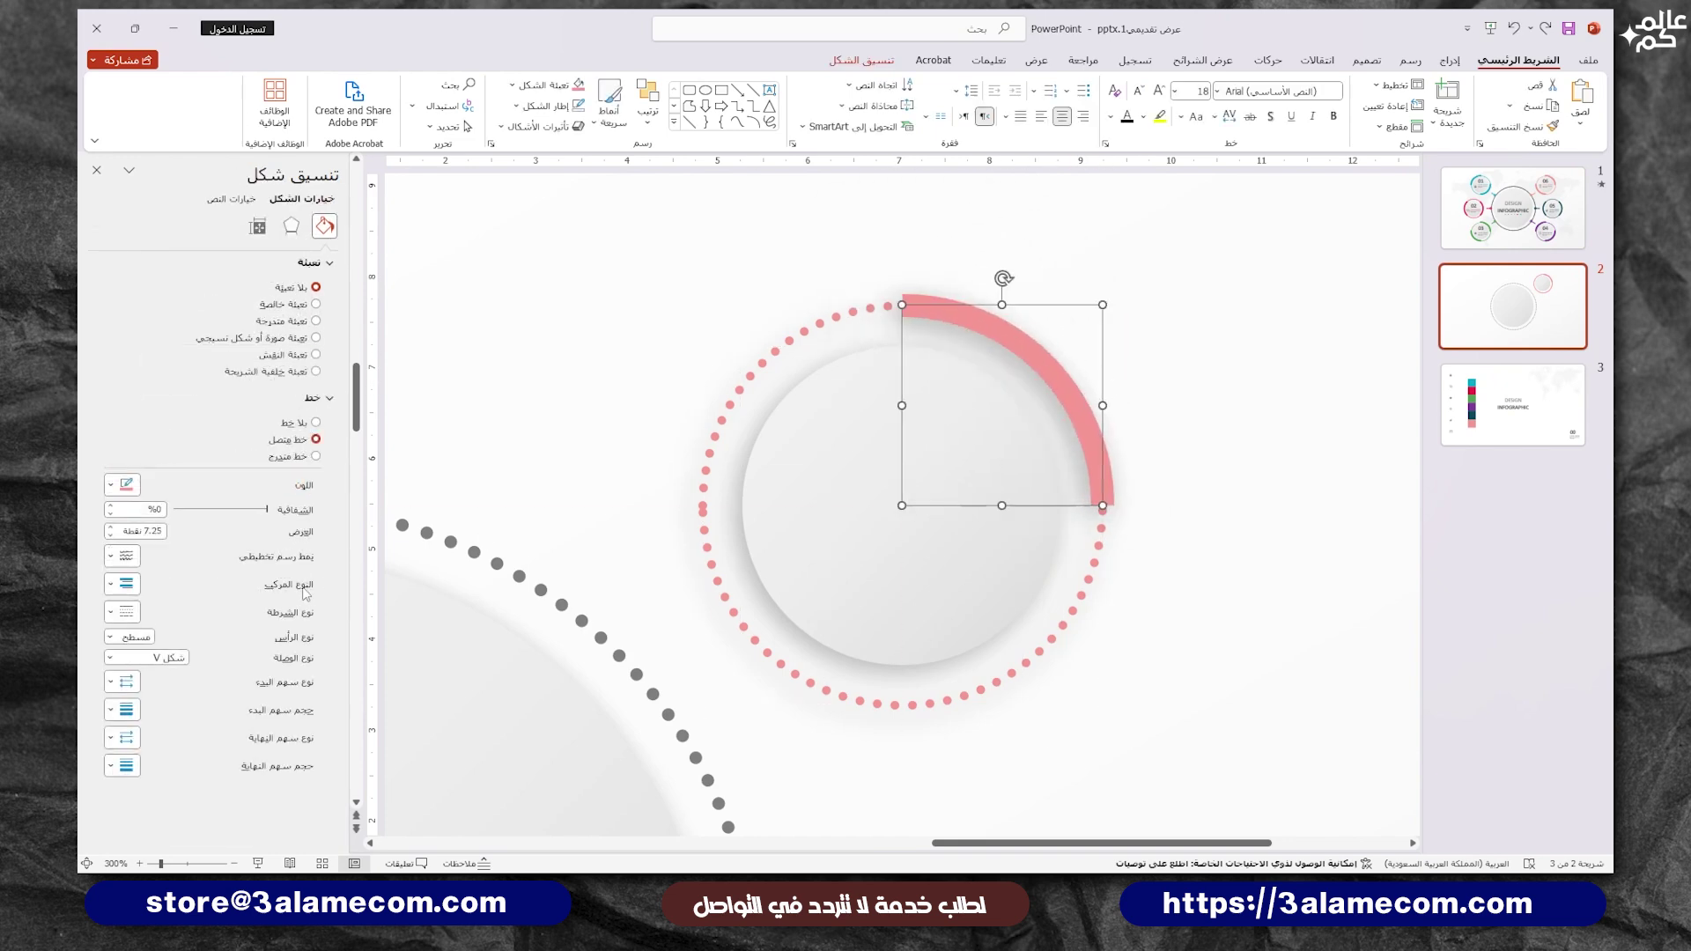
Step: Give the arc round ends and place a copy at the circle's lower-left
left_click(146, 638)
left_click(131, 683)
left_click(868, 264)
left_click(934, 308)
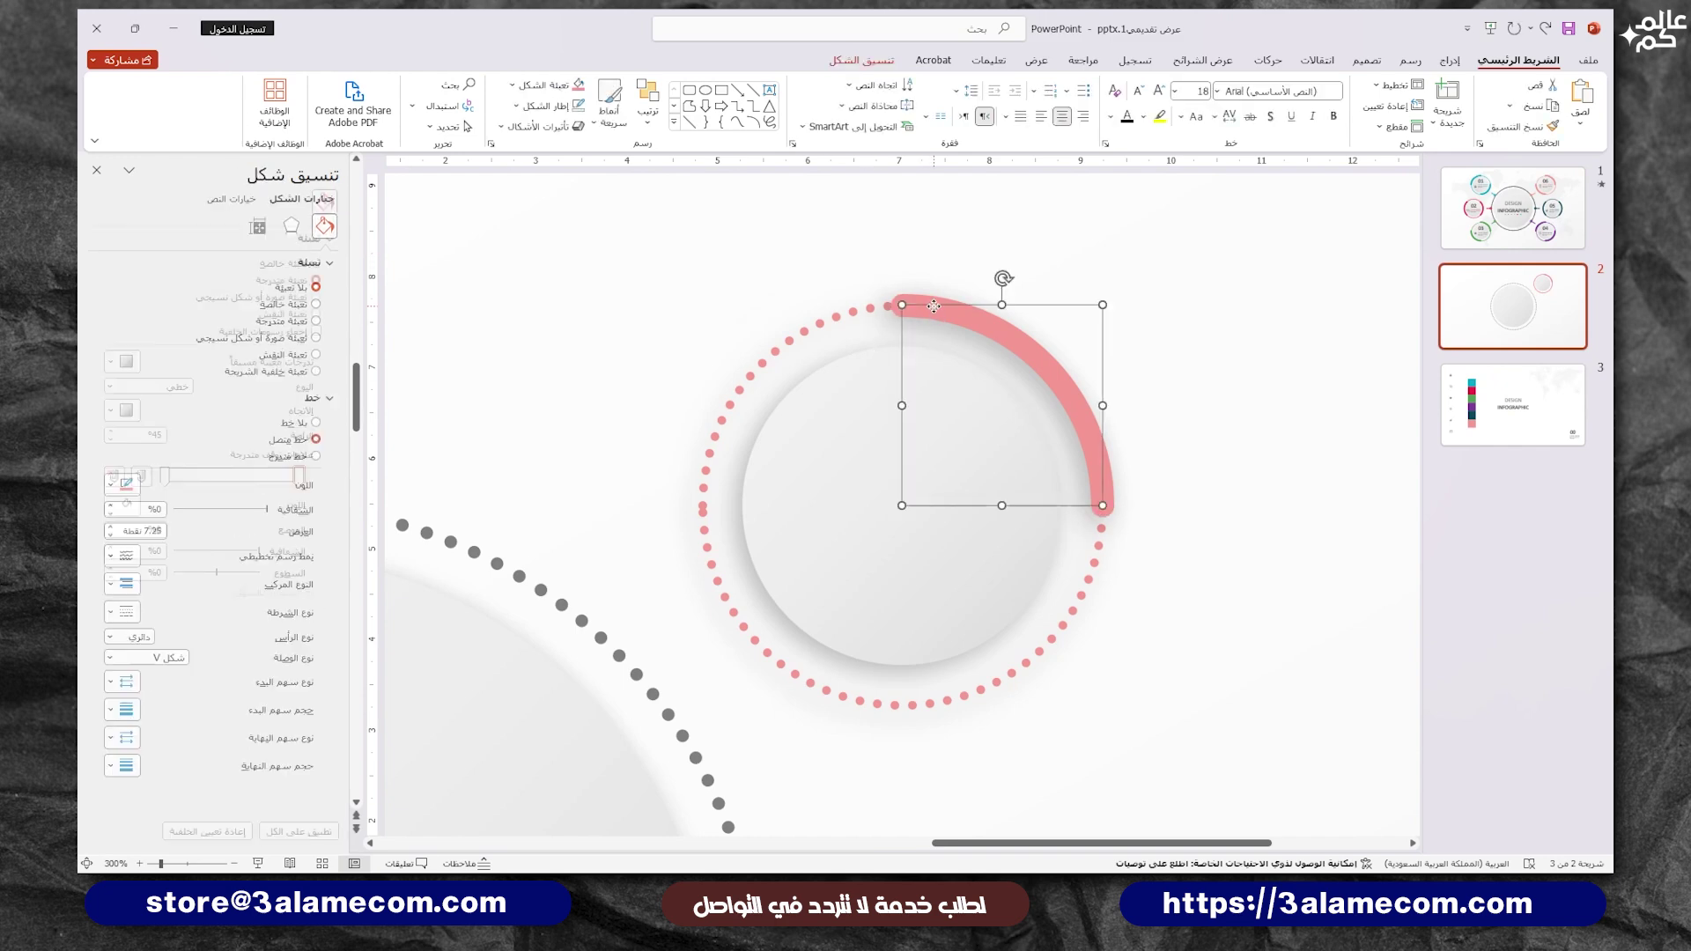
mouse_move(934, 308)
left_mouse_down()
mouse_move(747, 305)
mouse_move(718, 590)
left_mouse_up()
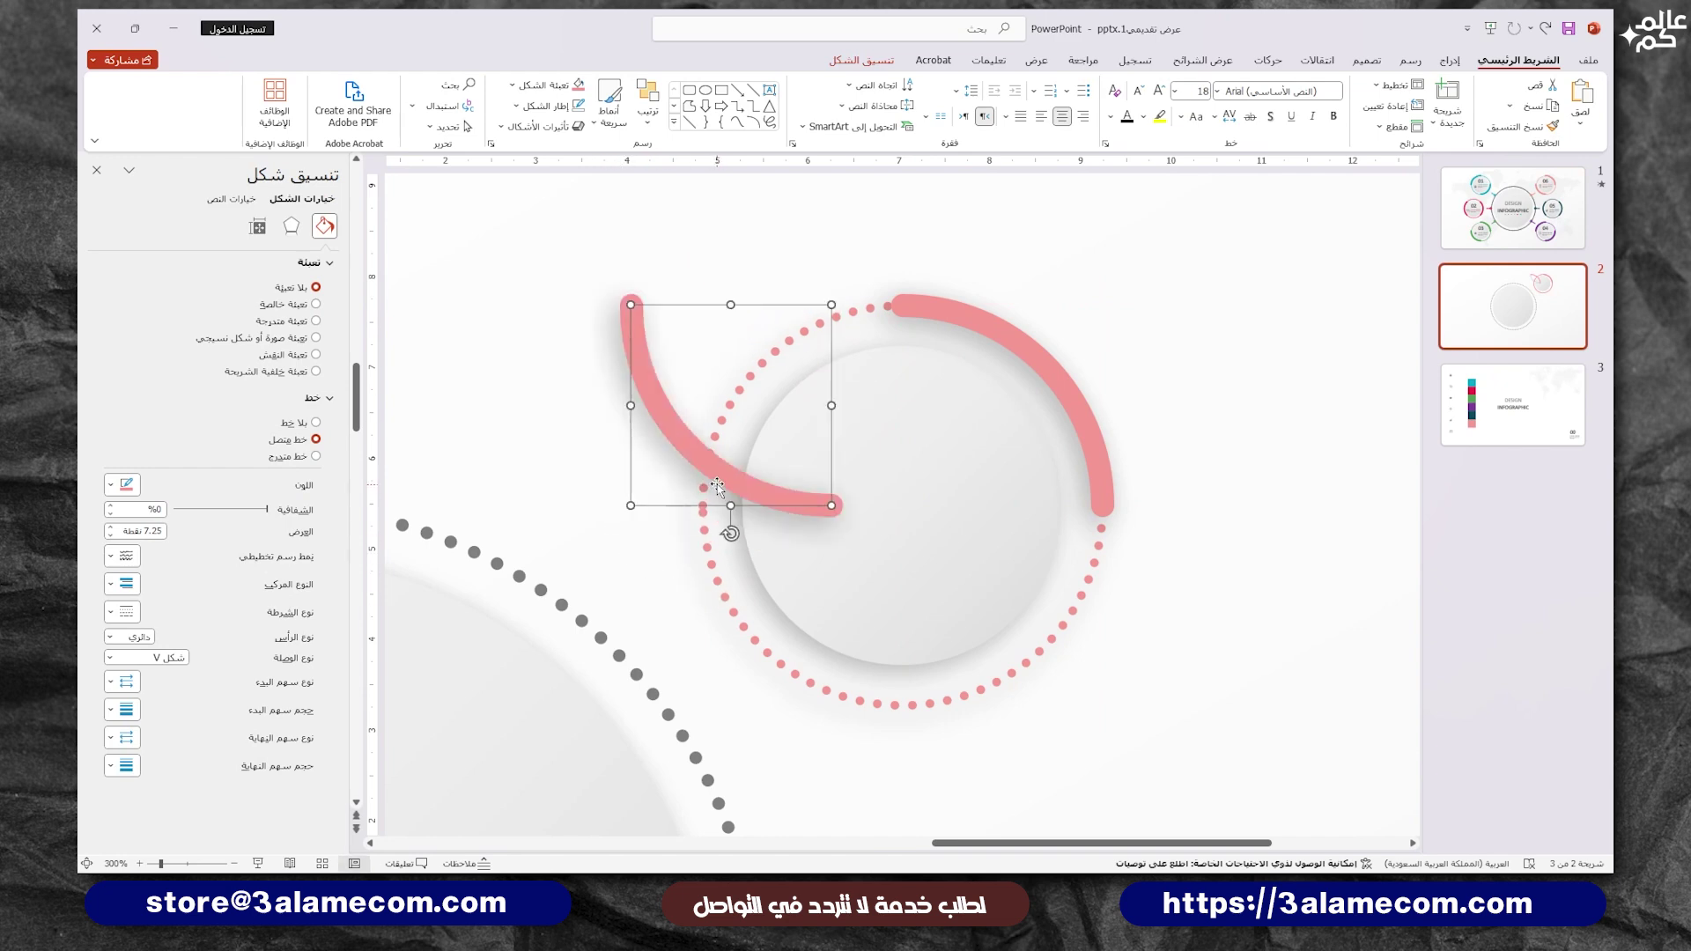
left_click_drag(717, 485, 790, 678)
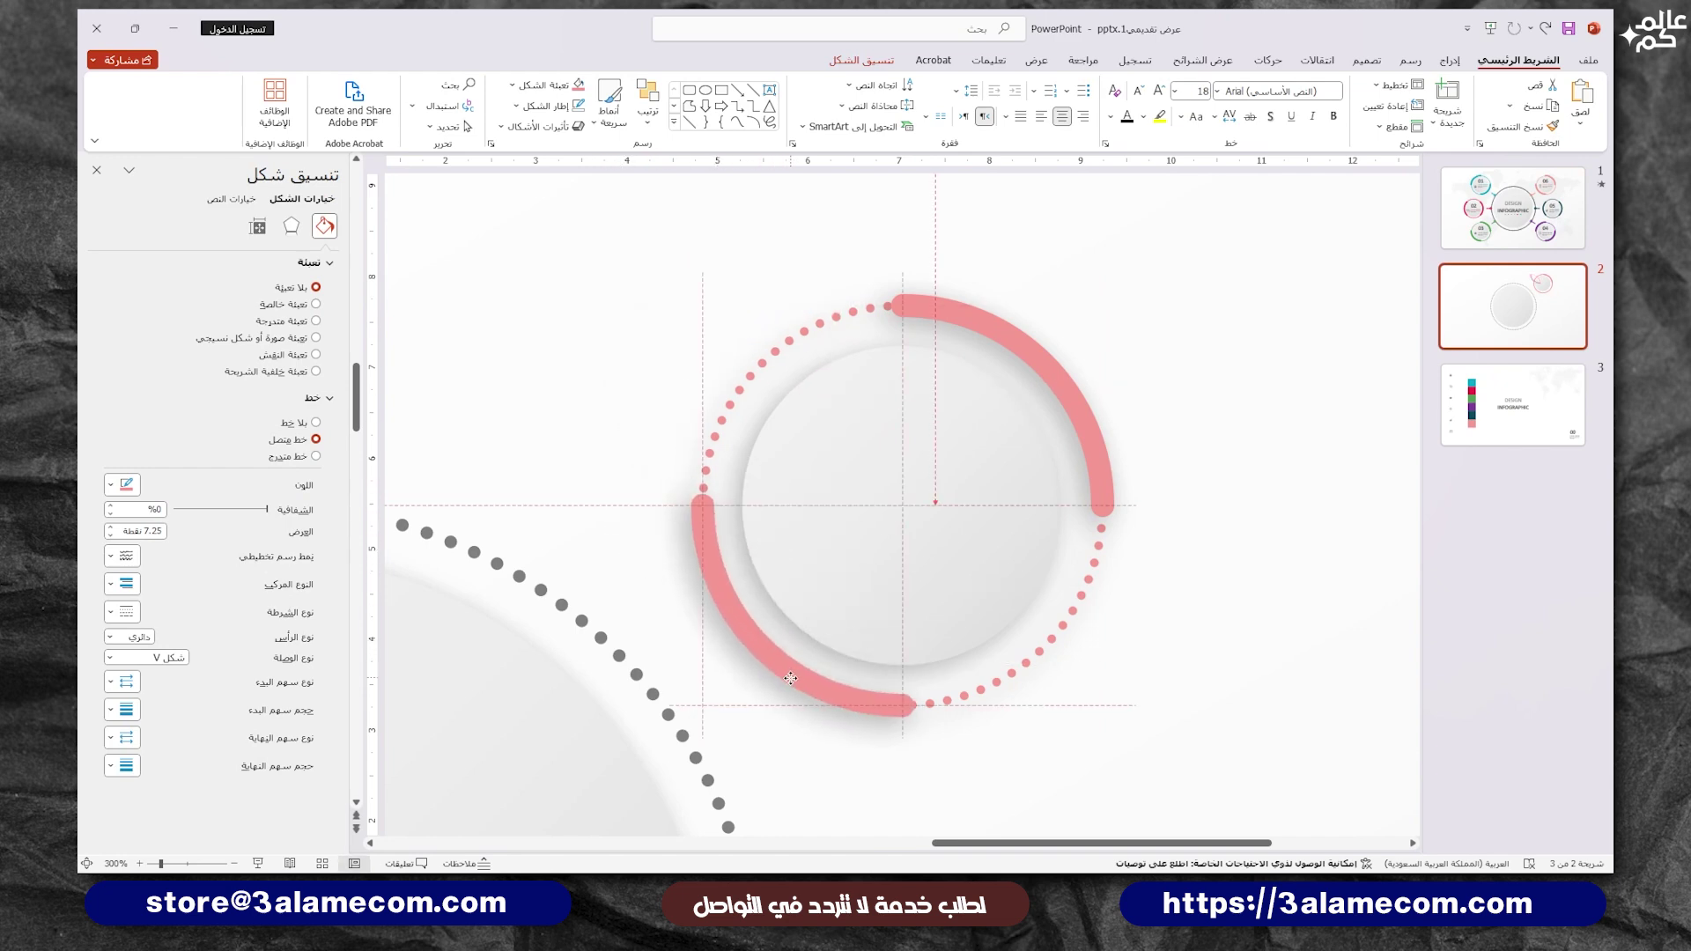
scroll(881, 651, "down", 5, "ctrl")
left_click(1154, 282)
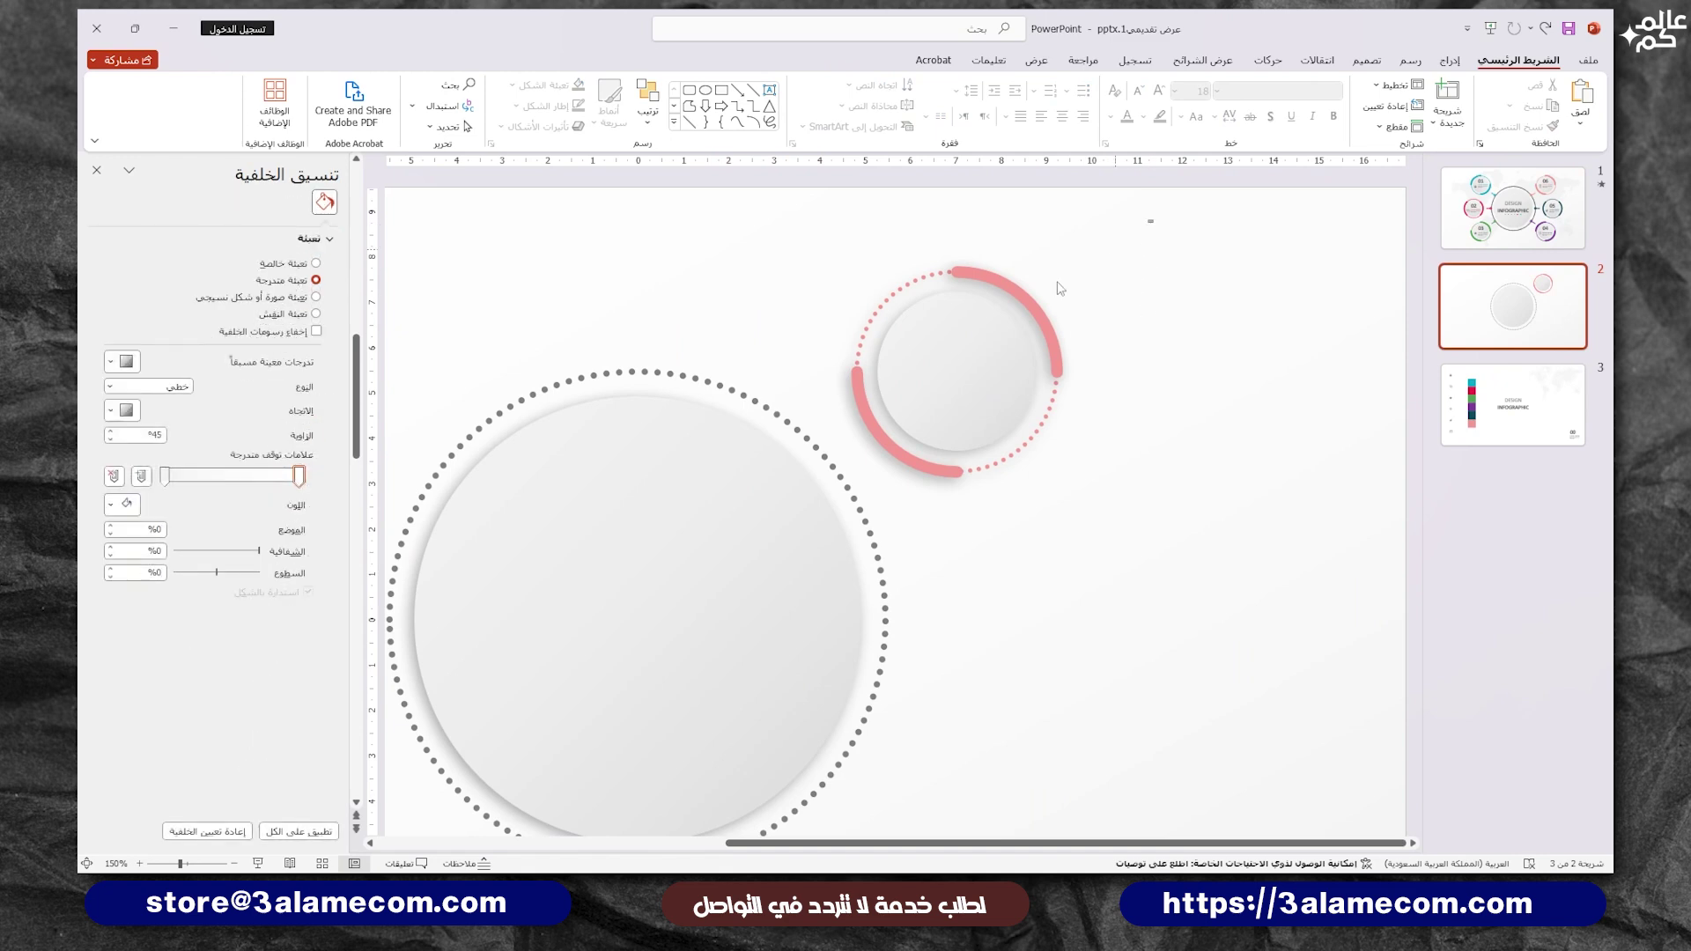
Step: Group the small circle and its arcs into one ring shape
left_click_drag(1153, 221, 790, 529)
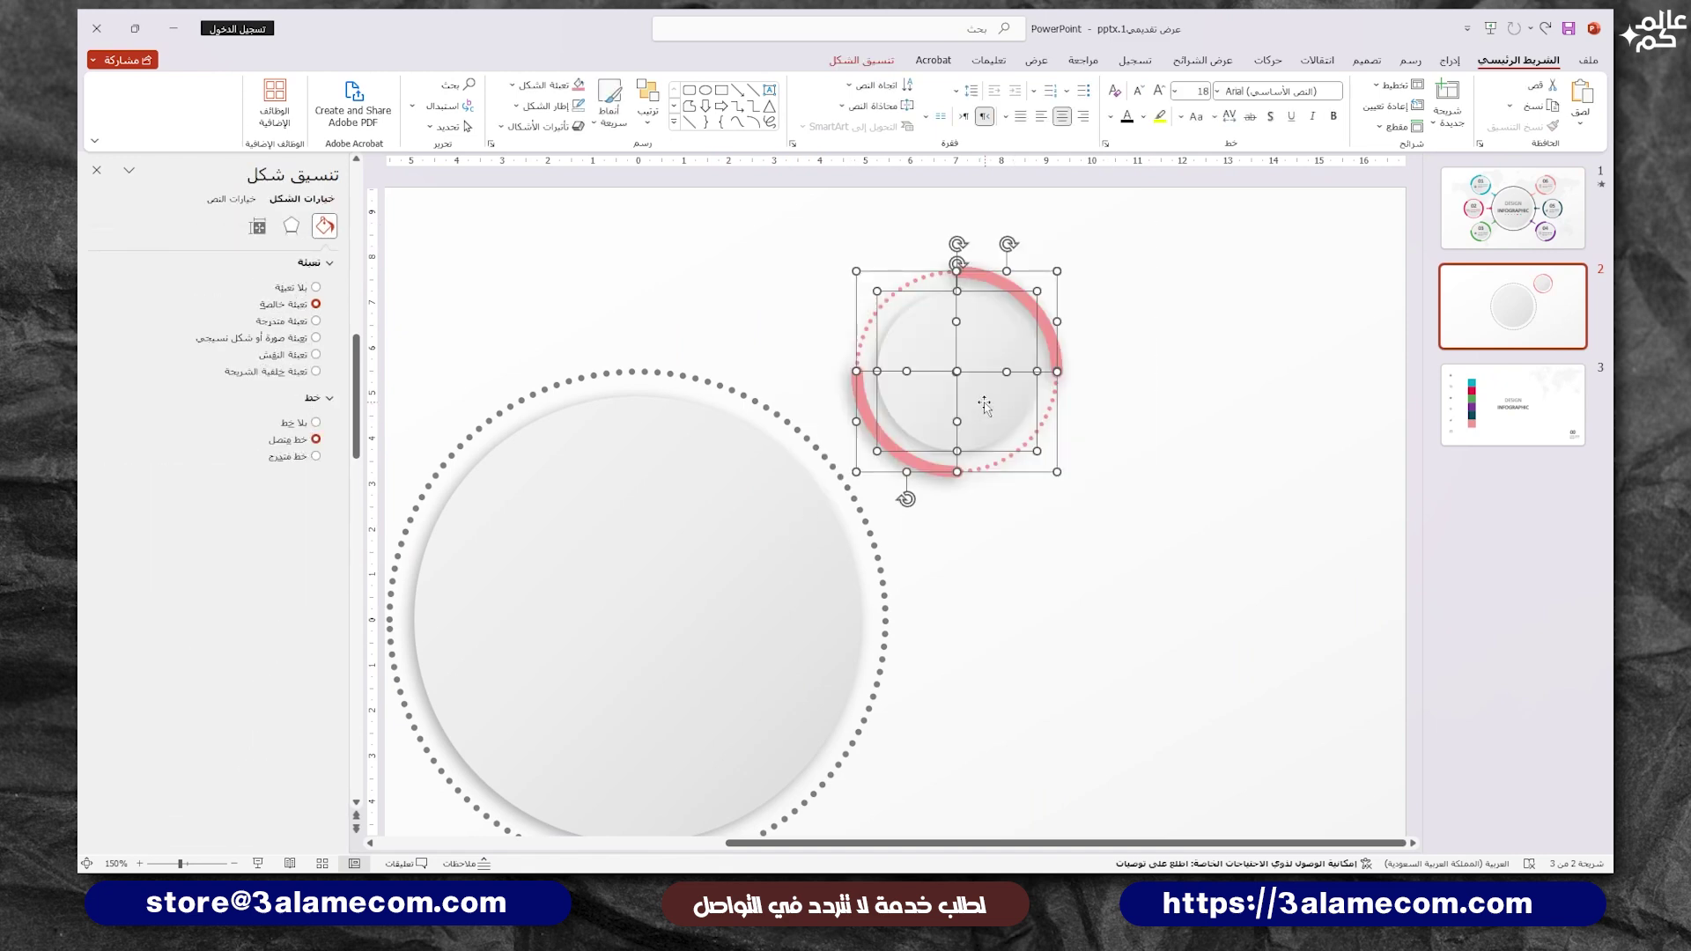
right_click(985, 405)
left_click(745, 544)
left_click(1201, 555)
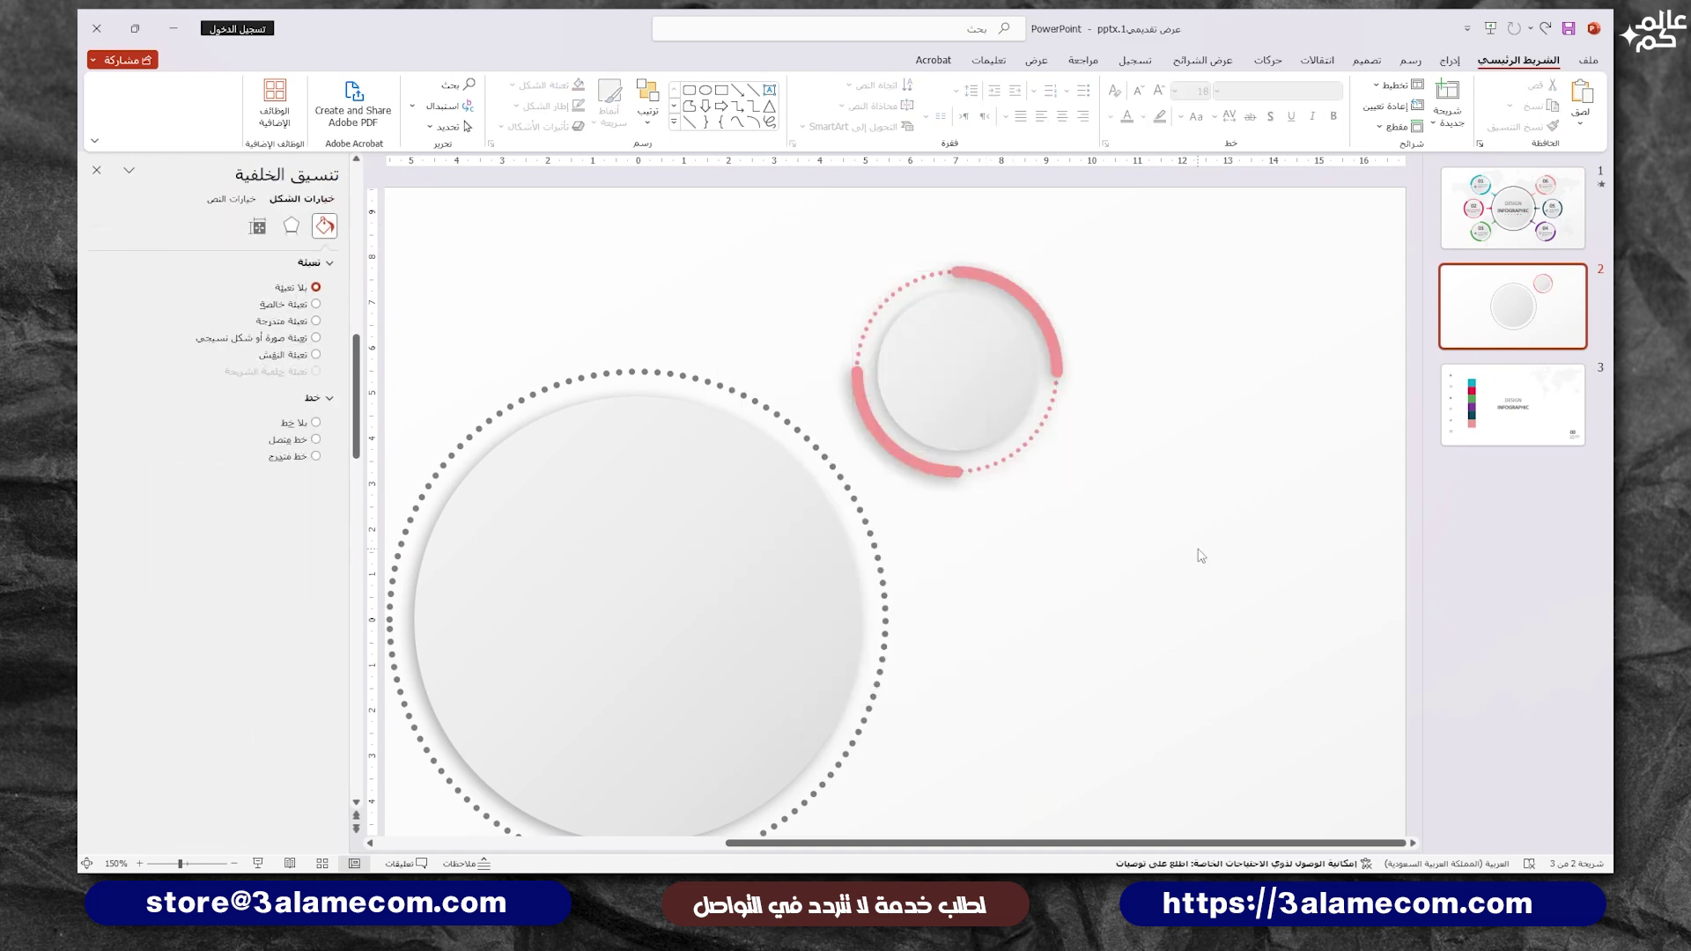
scroll(1201, 555, "down", 5, "ctrl")
Step: Copy the ring to the upper-left and flip it horizontally to mirror the right one
mouse_move(1113, 345)
left_mouse_down()
mouse_move(1132, 343)
mouse_move(662, 333)
left_mouse_up()
left_click(656, 133)
mouse_move(595, 391)
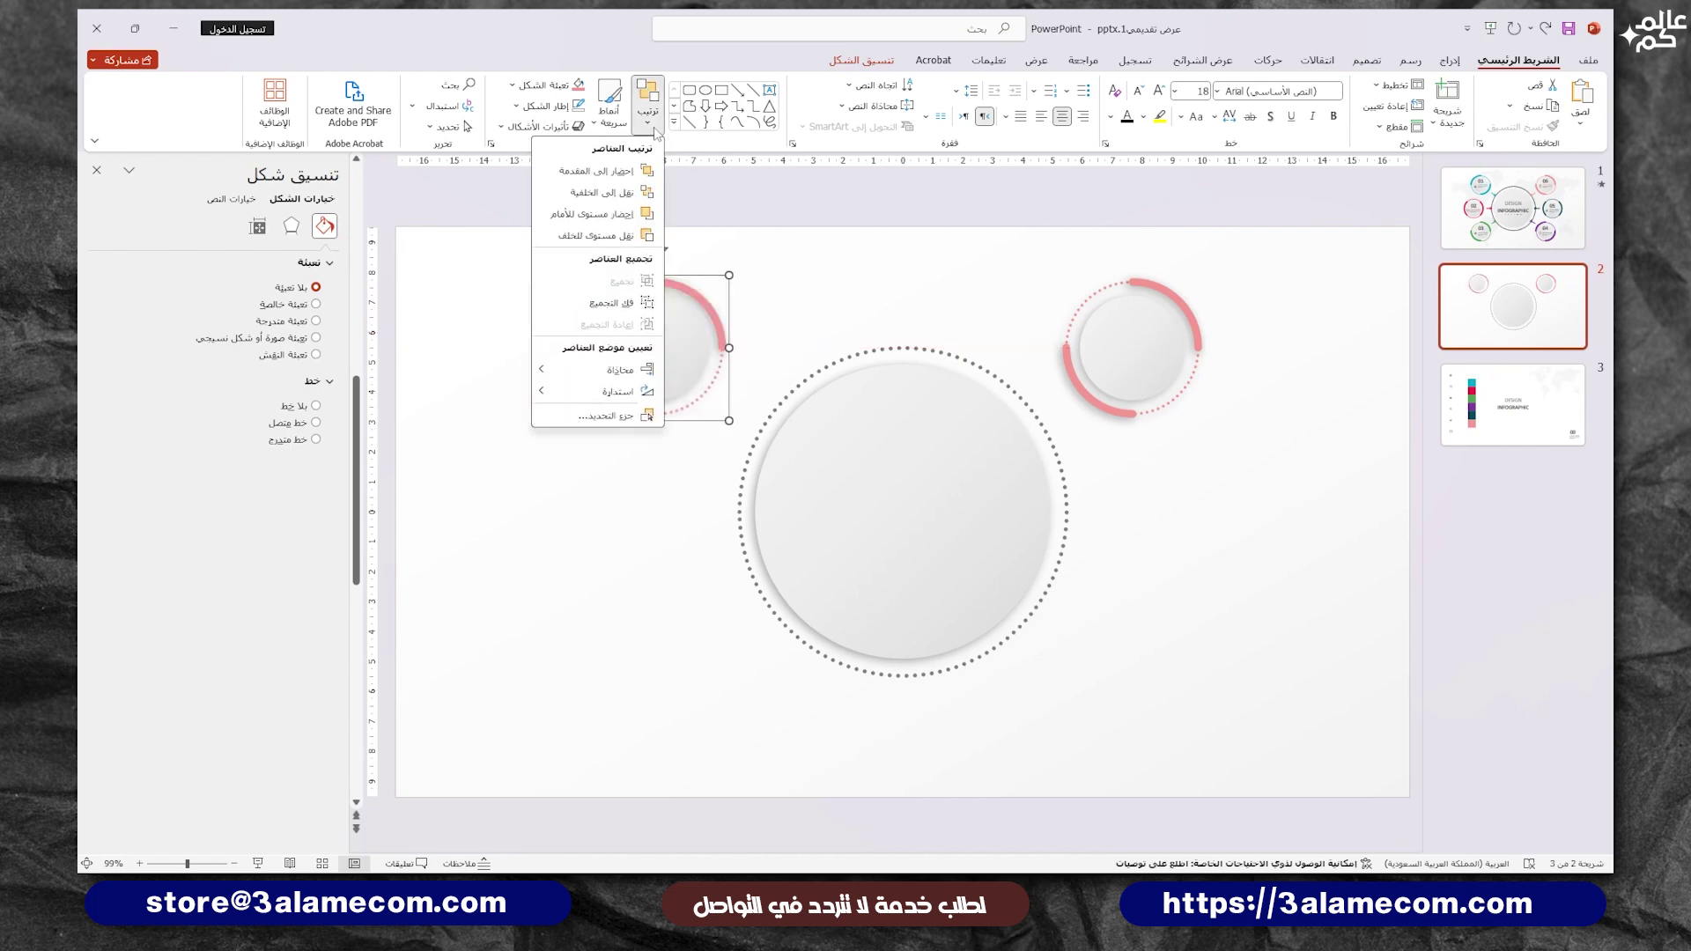
left_click(452, 461)
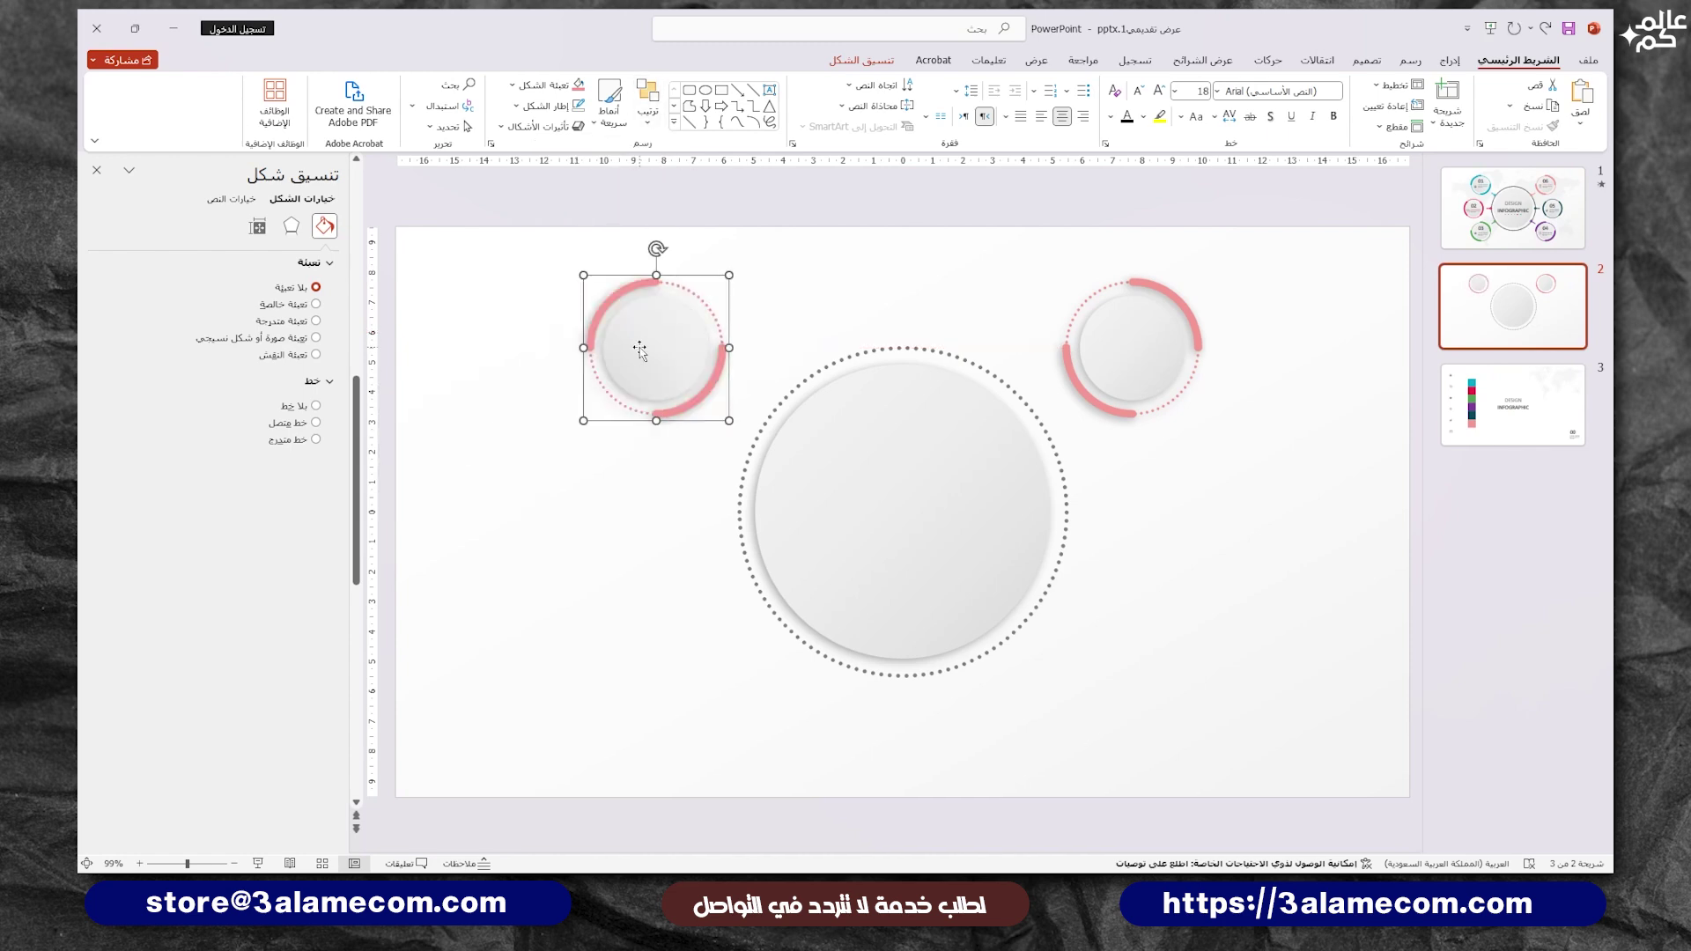
left_click_drag(650, 340, 656, 343)
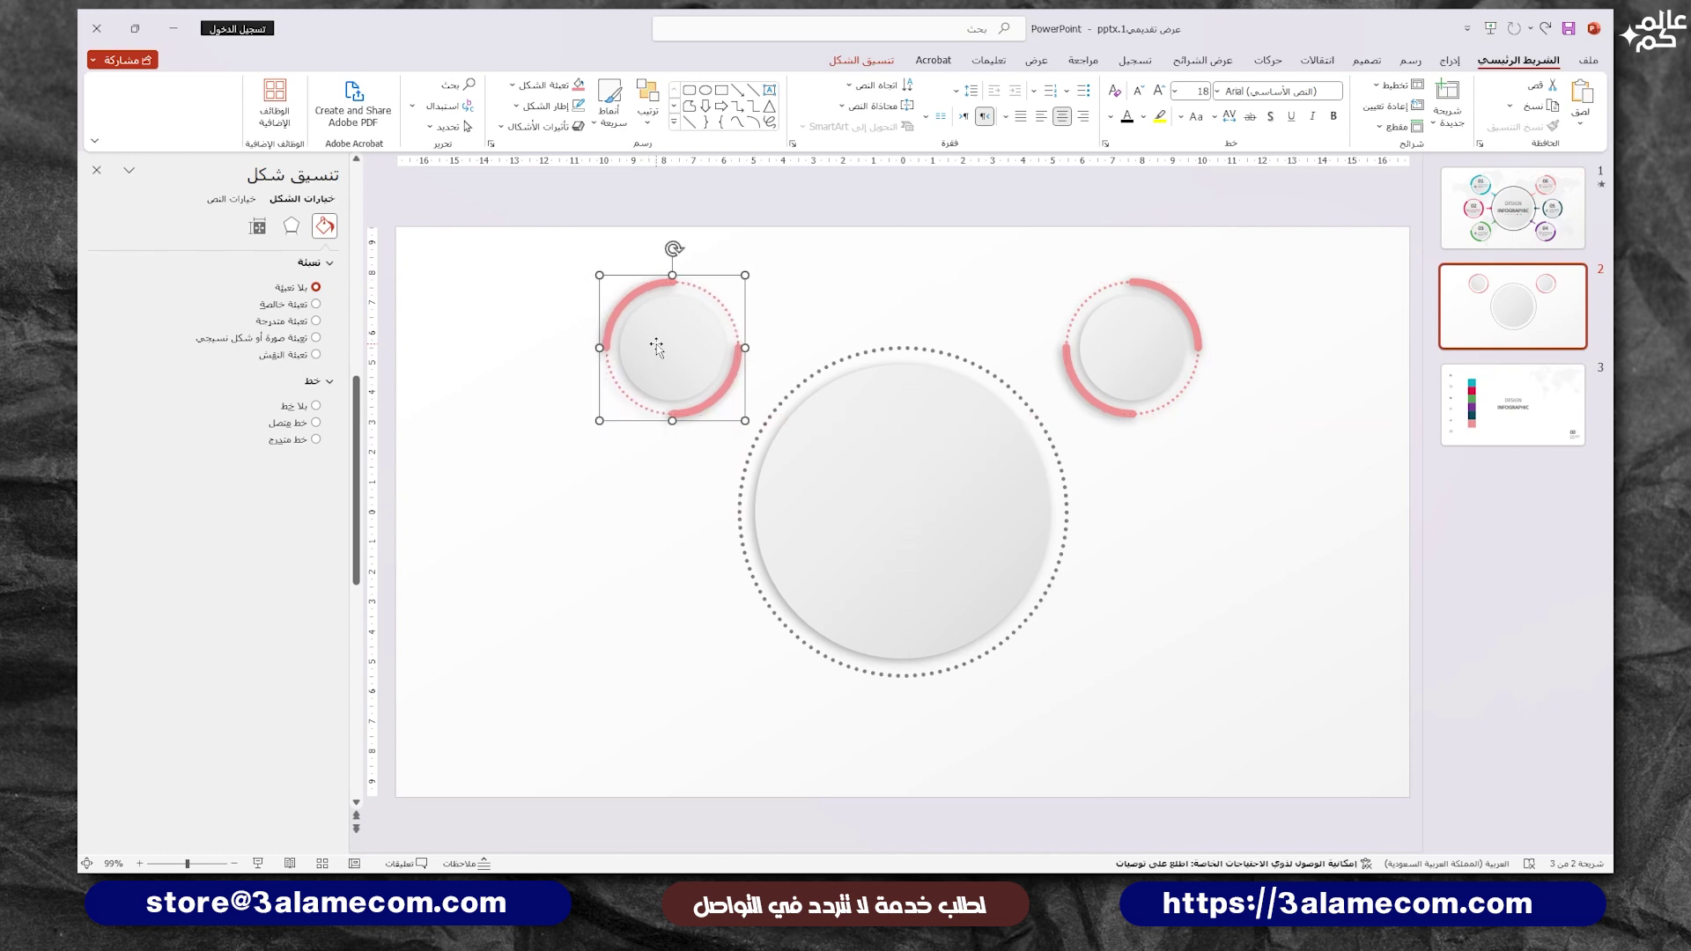
Step: Copy both top rings down to the bottom corners and flip them vertically
left_click(1132, 348)
left_click(670, 348, "shift")
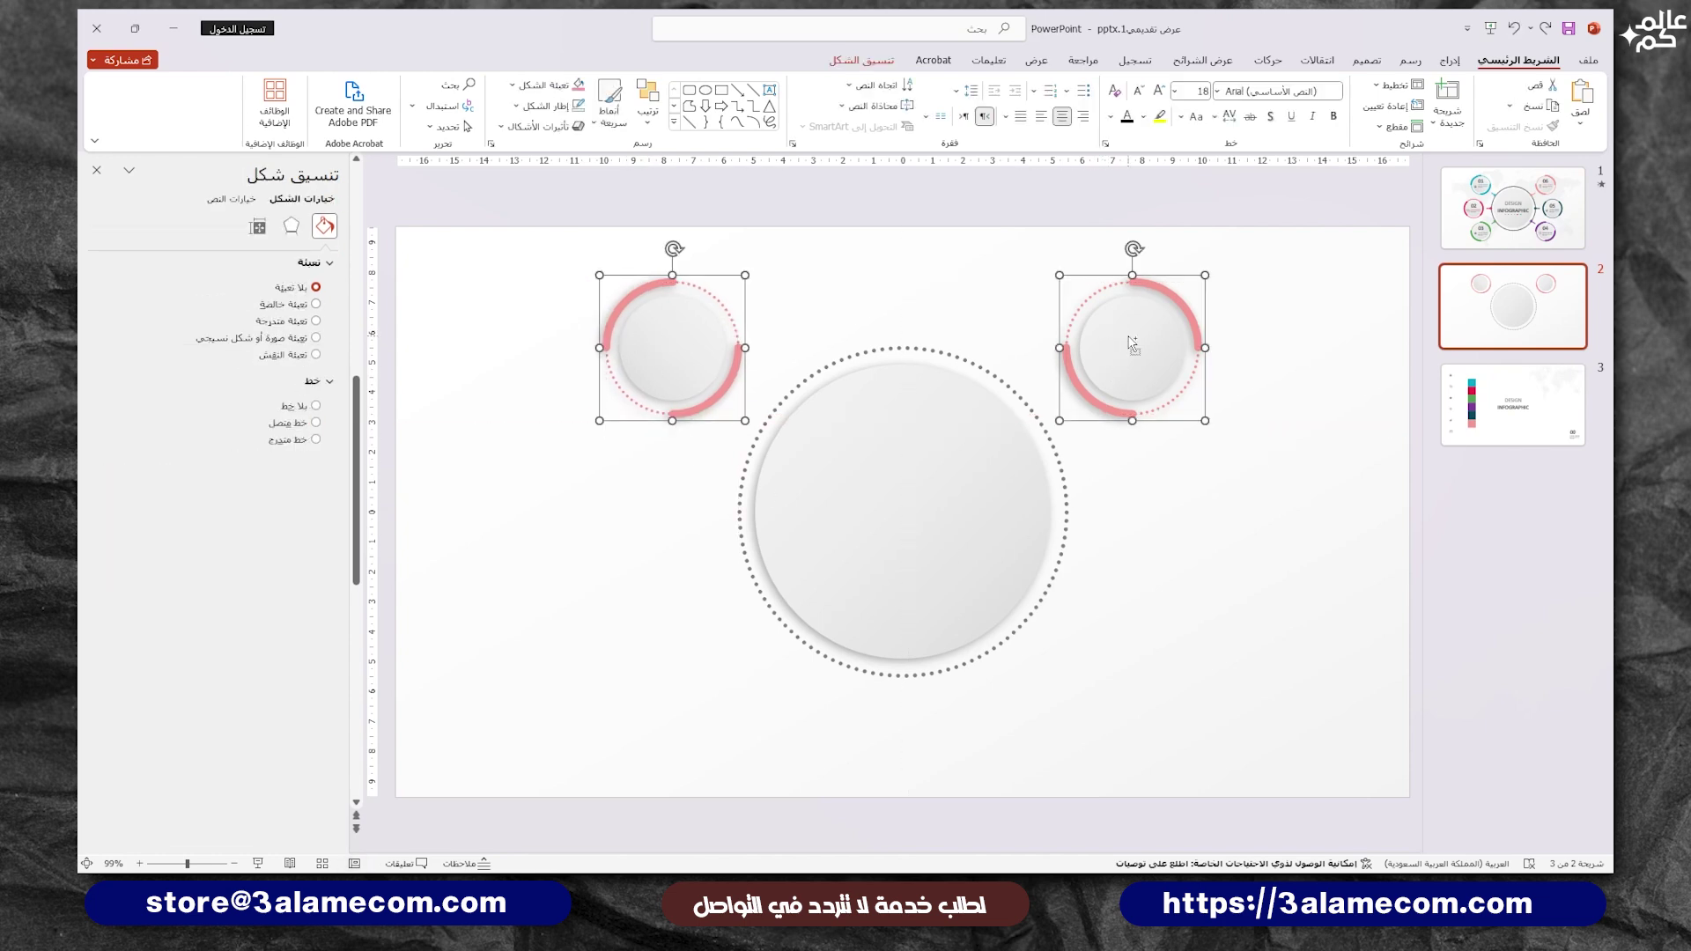
left_click_drag(1132, 346, 1127, 682)
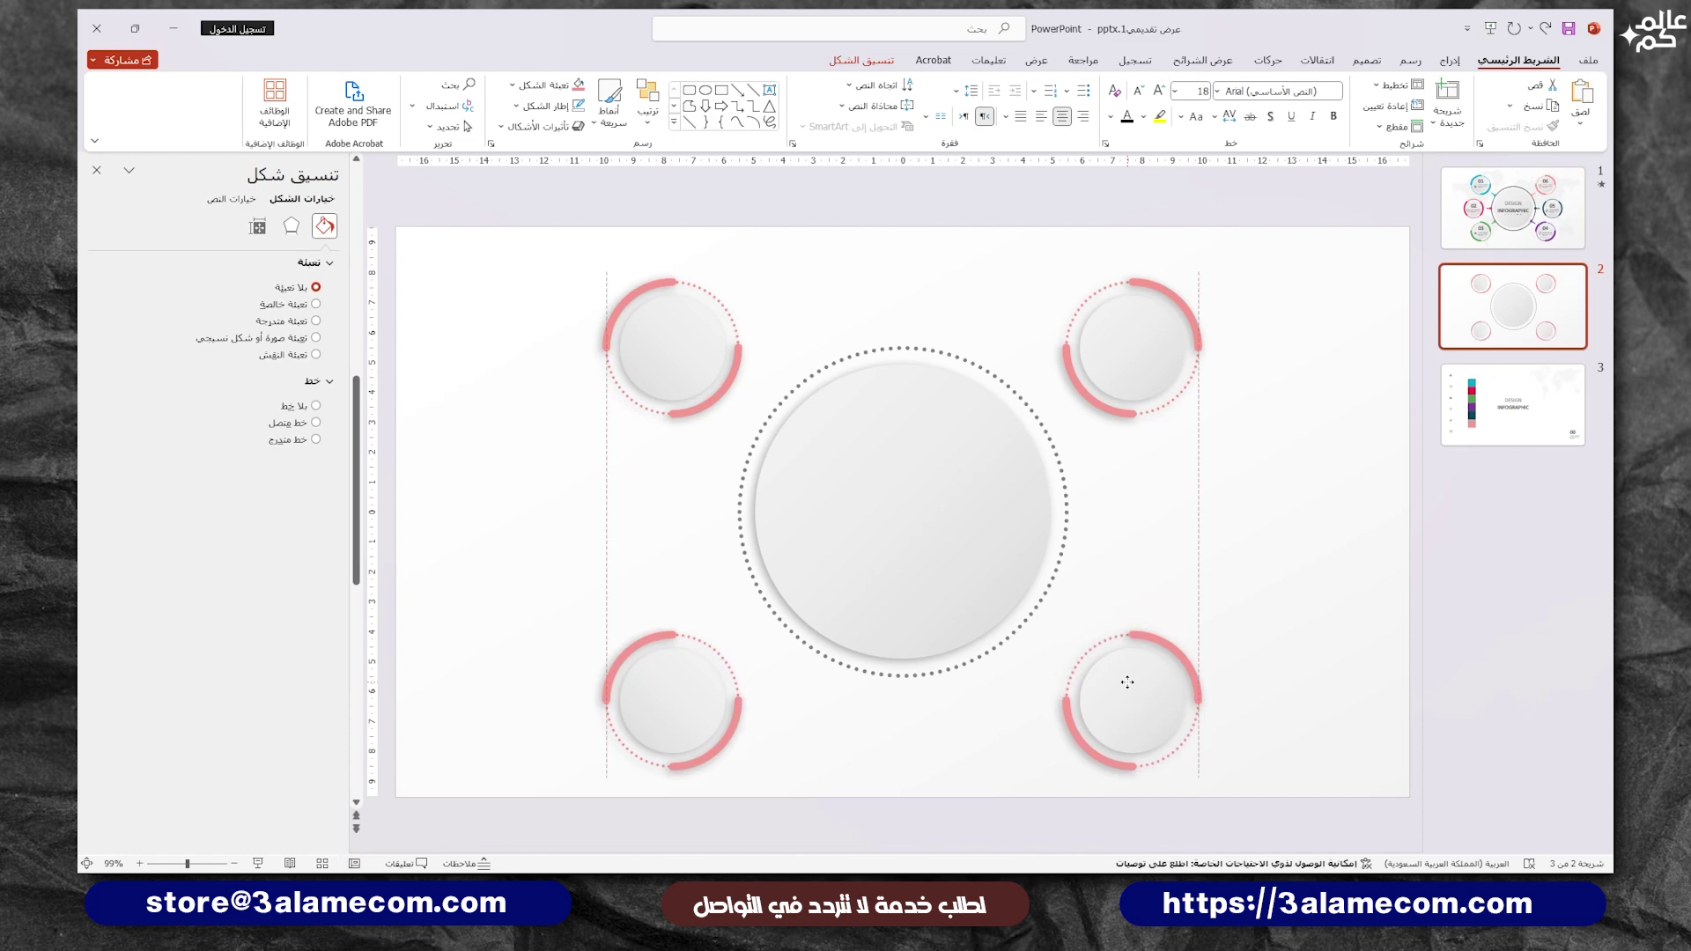
left_click_drag(1127, 683, 1128, 662)
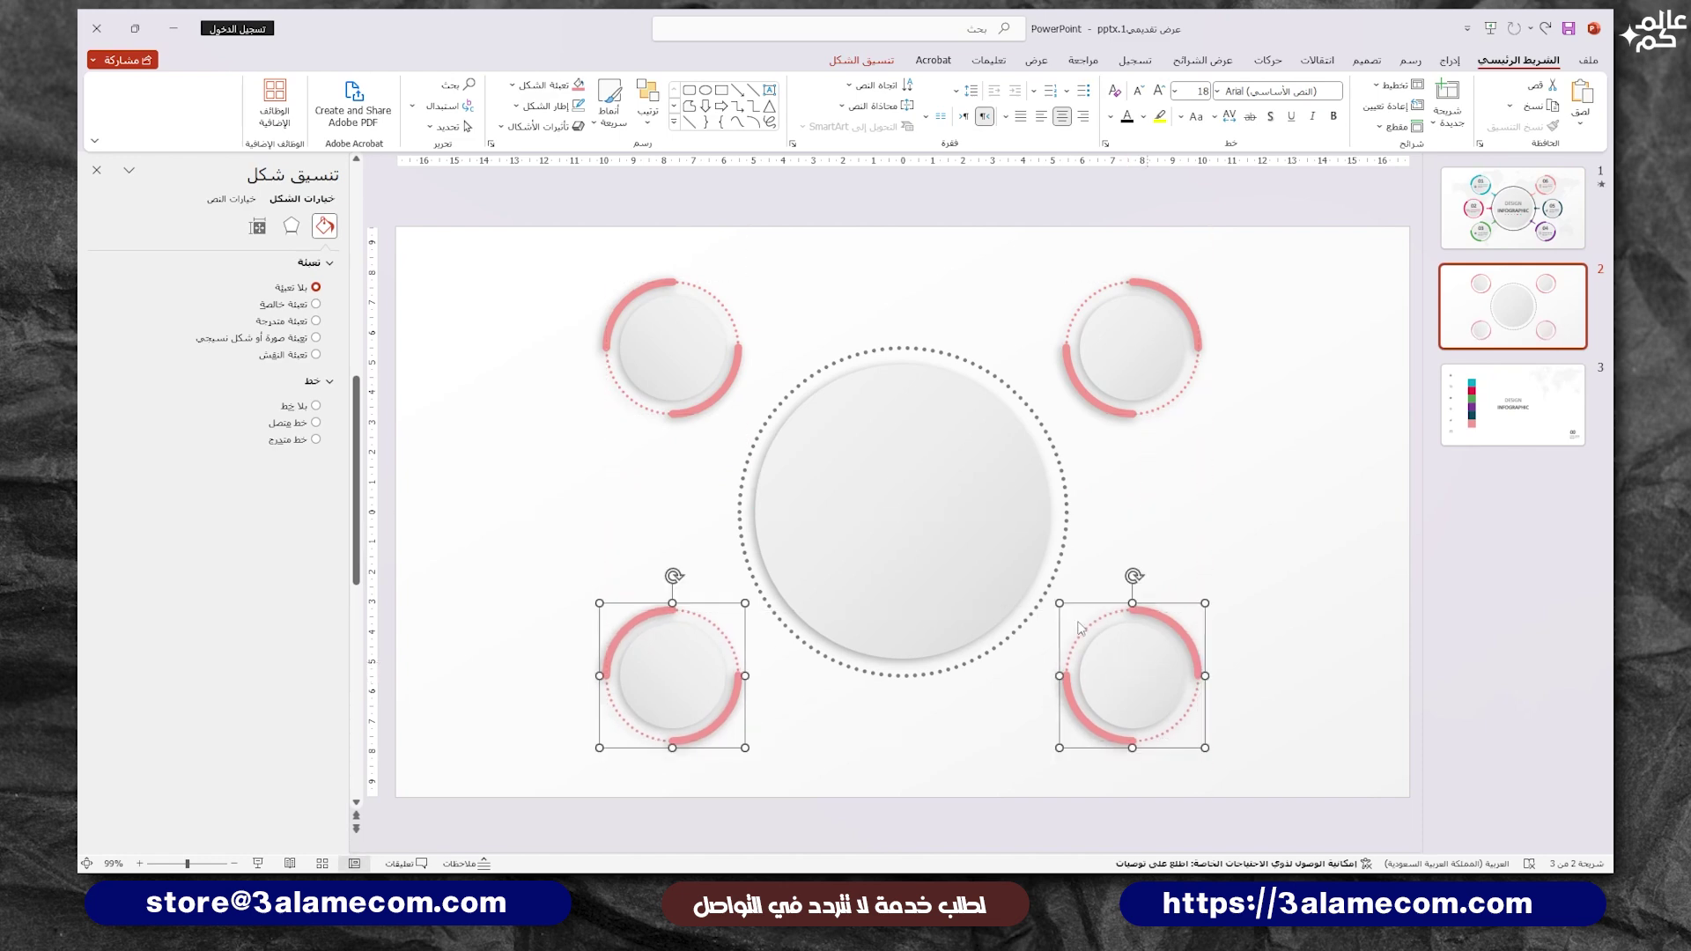
left_click(660, 117)
mouse_move(601, 393)
left_click(474, 445)
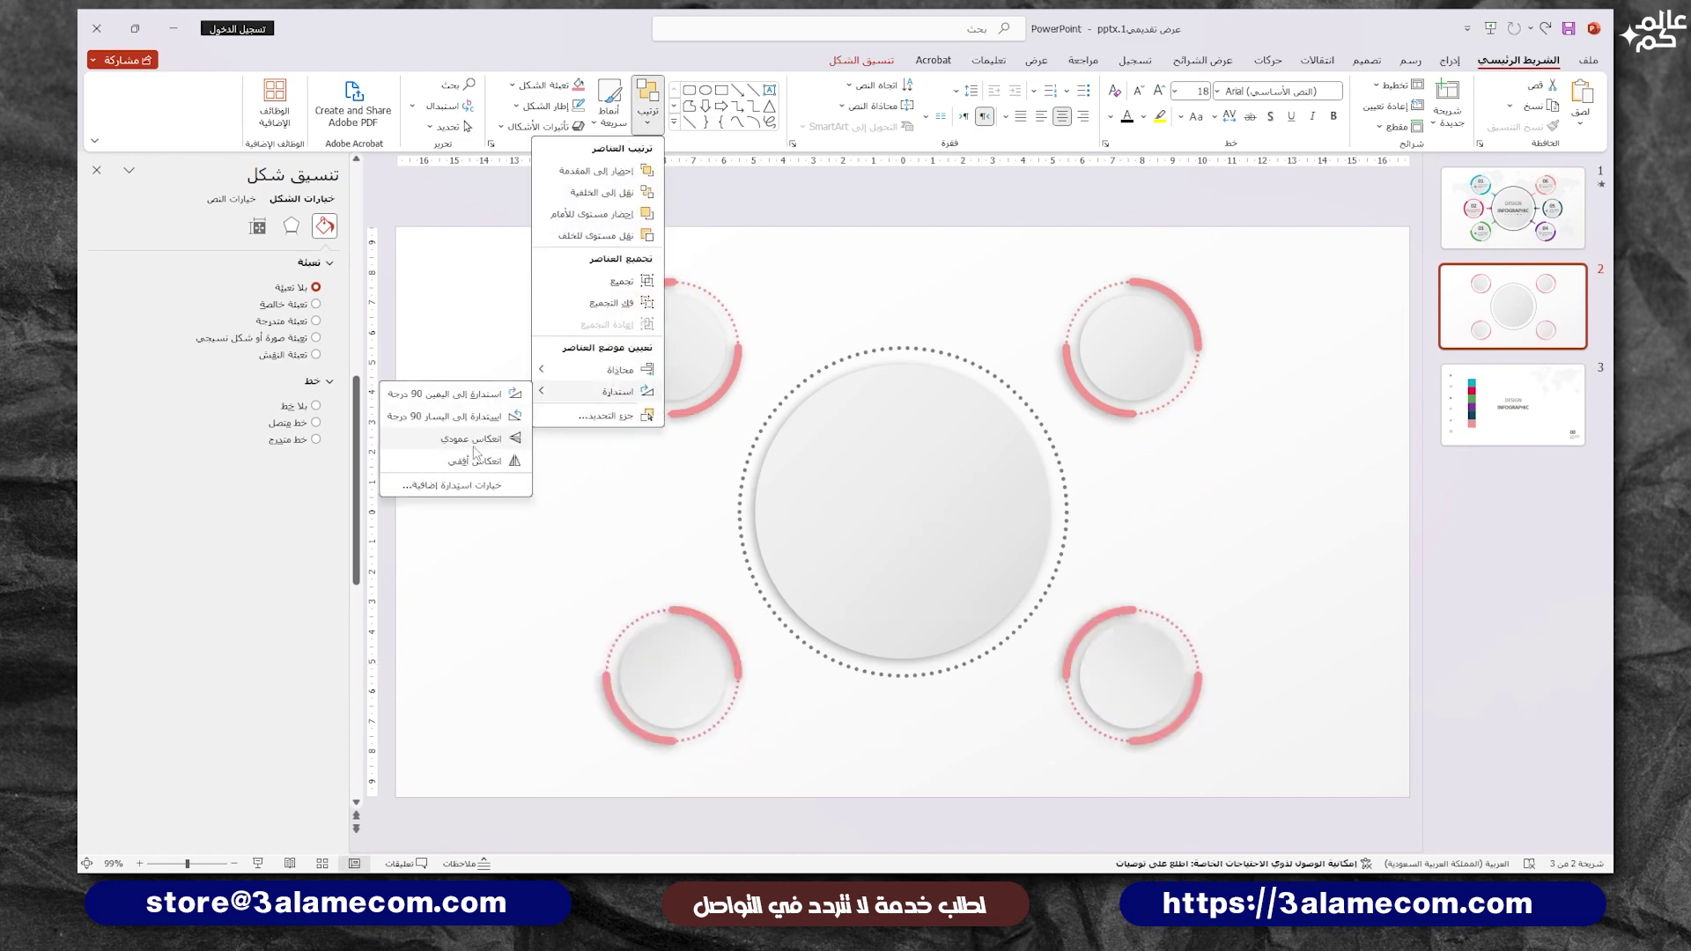
left_click(474, 451)
Step: Copy a bottom ring up beside the centre and rotate it to face the central circle
left_click(572, 533)
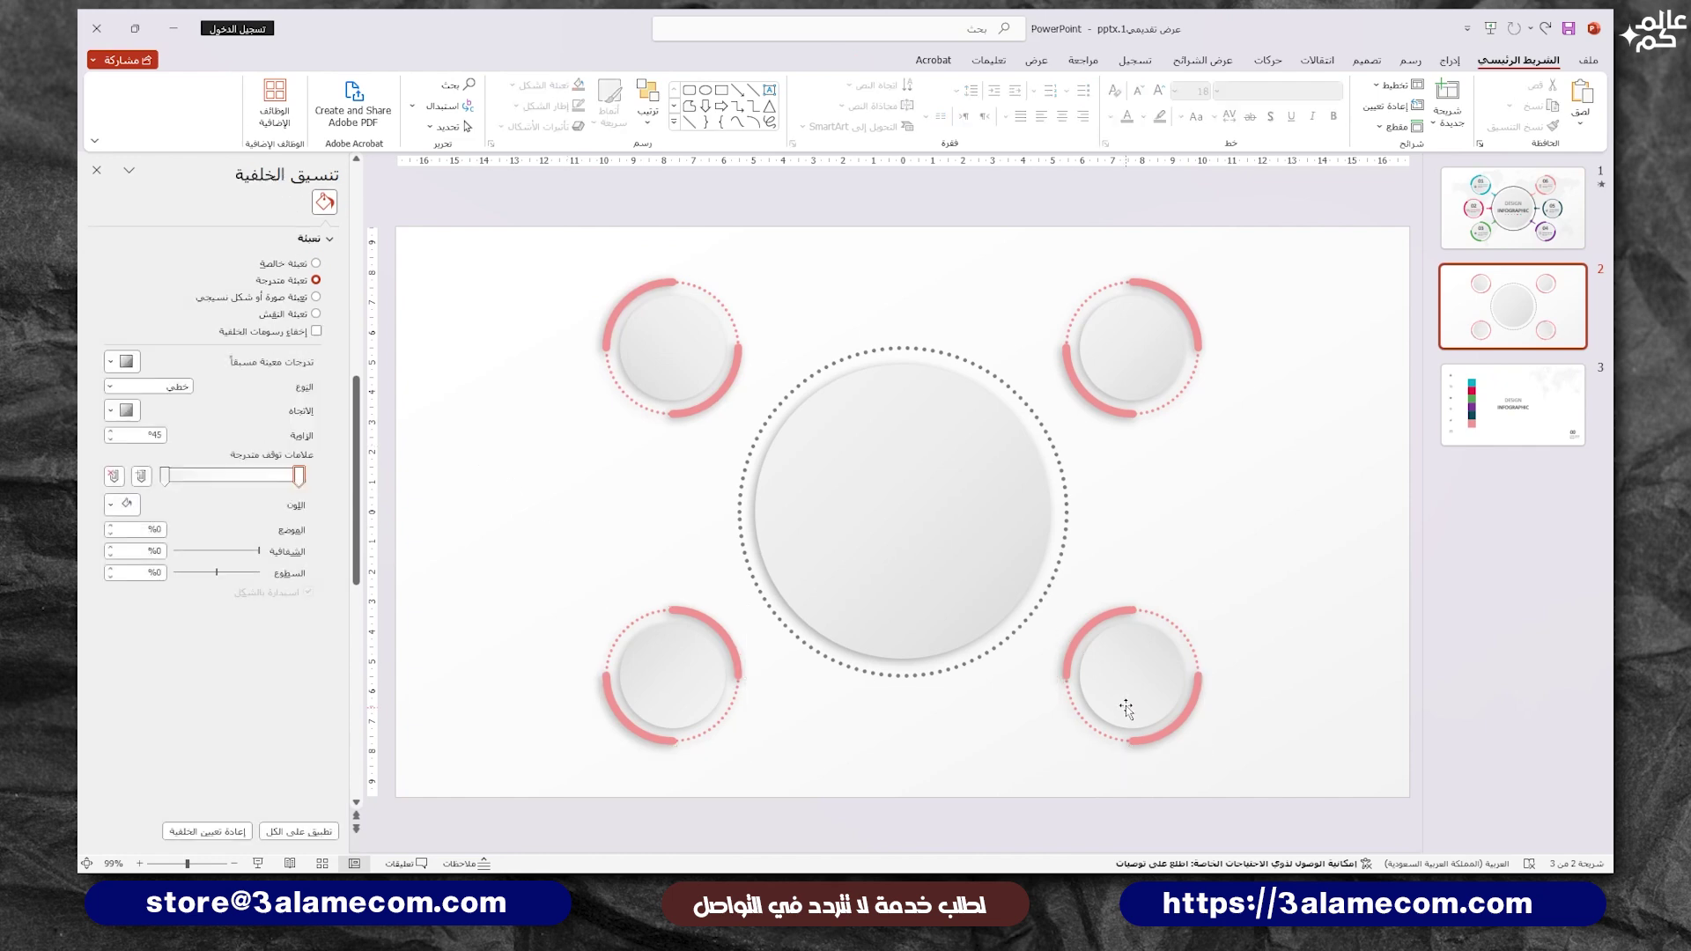
mouse_move(1128, 705)
left_mouse_down()
mouse_move(1196, 595)
mouse_move(1267, 589)
left_mouse_up()
mouse_move(1218, 532)
left_mouse_down()
mouse_move(632, 518)
mouse_move(602, 494)
mouse_move(631, 493)
left_mouse_up()
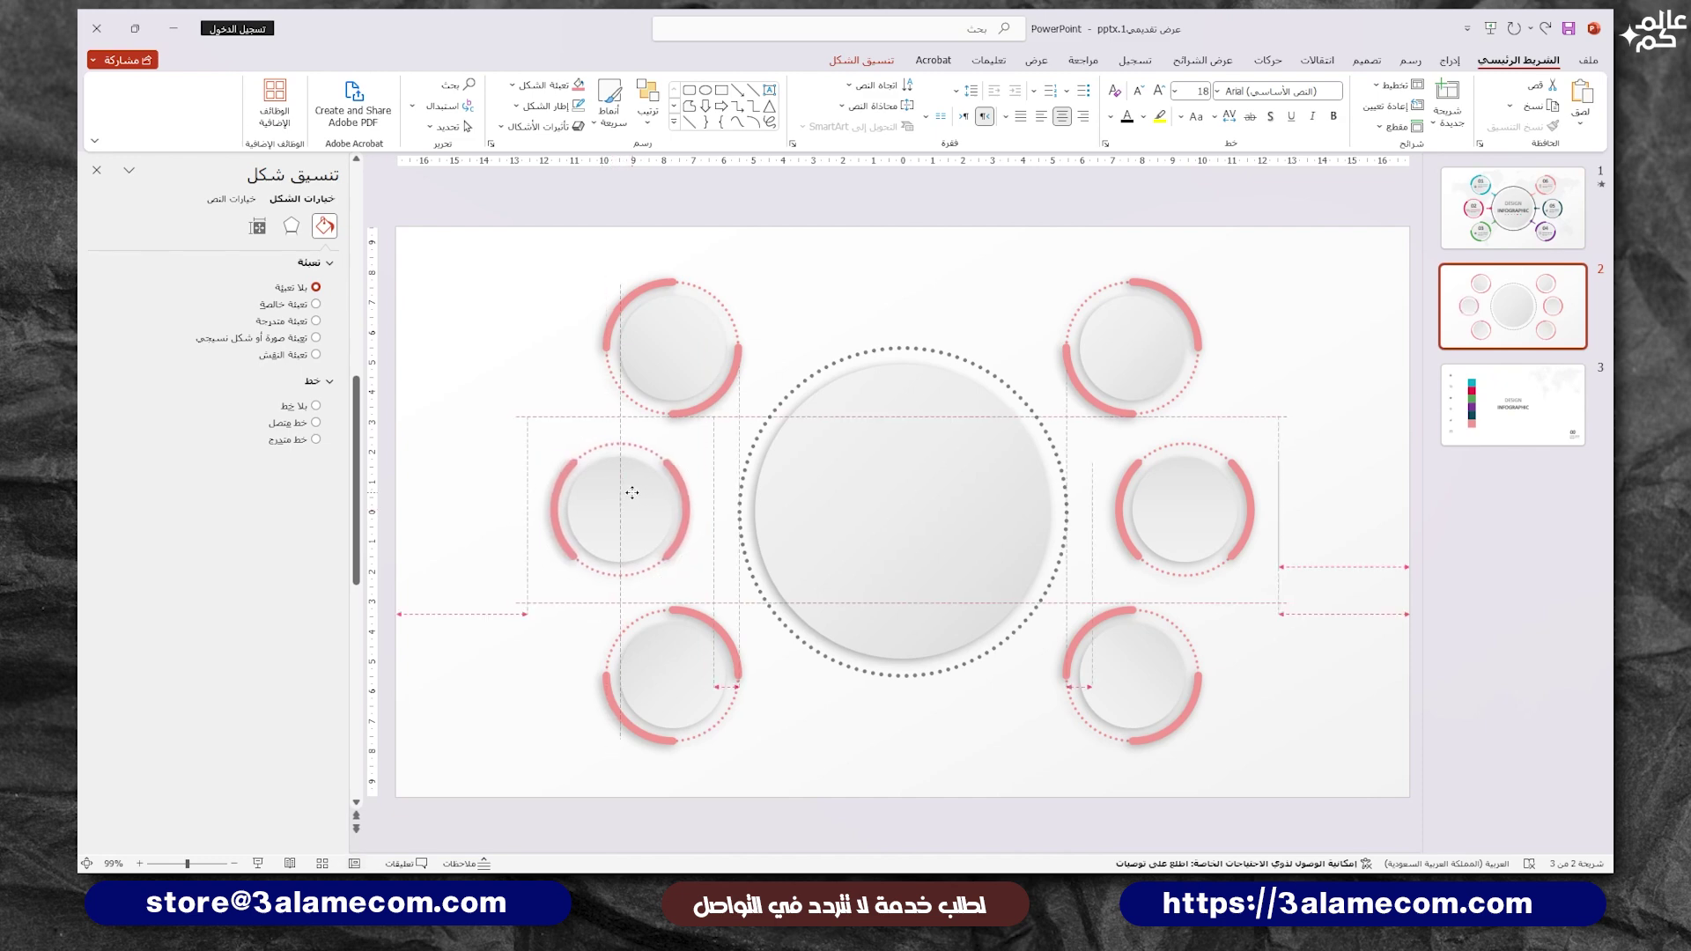
left_click(473, 510)
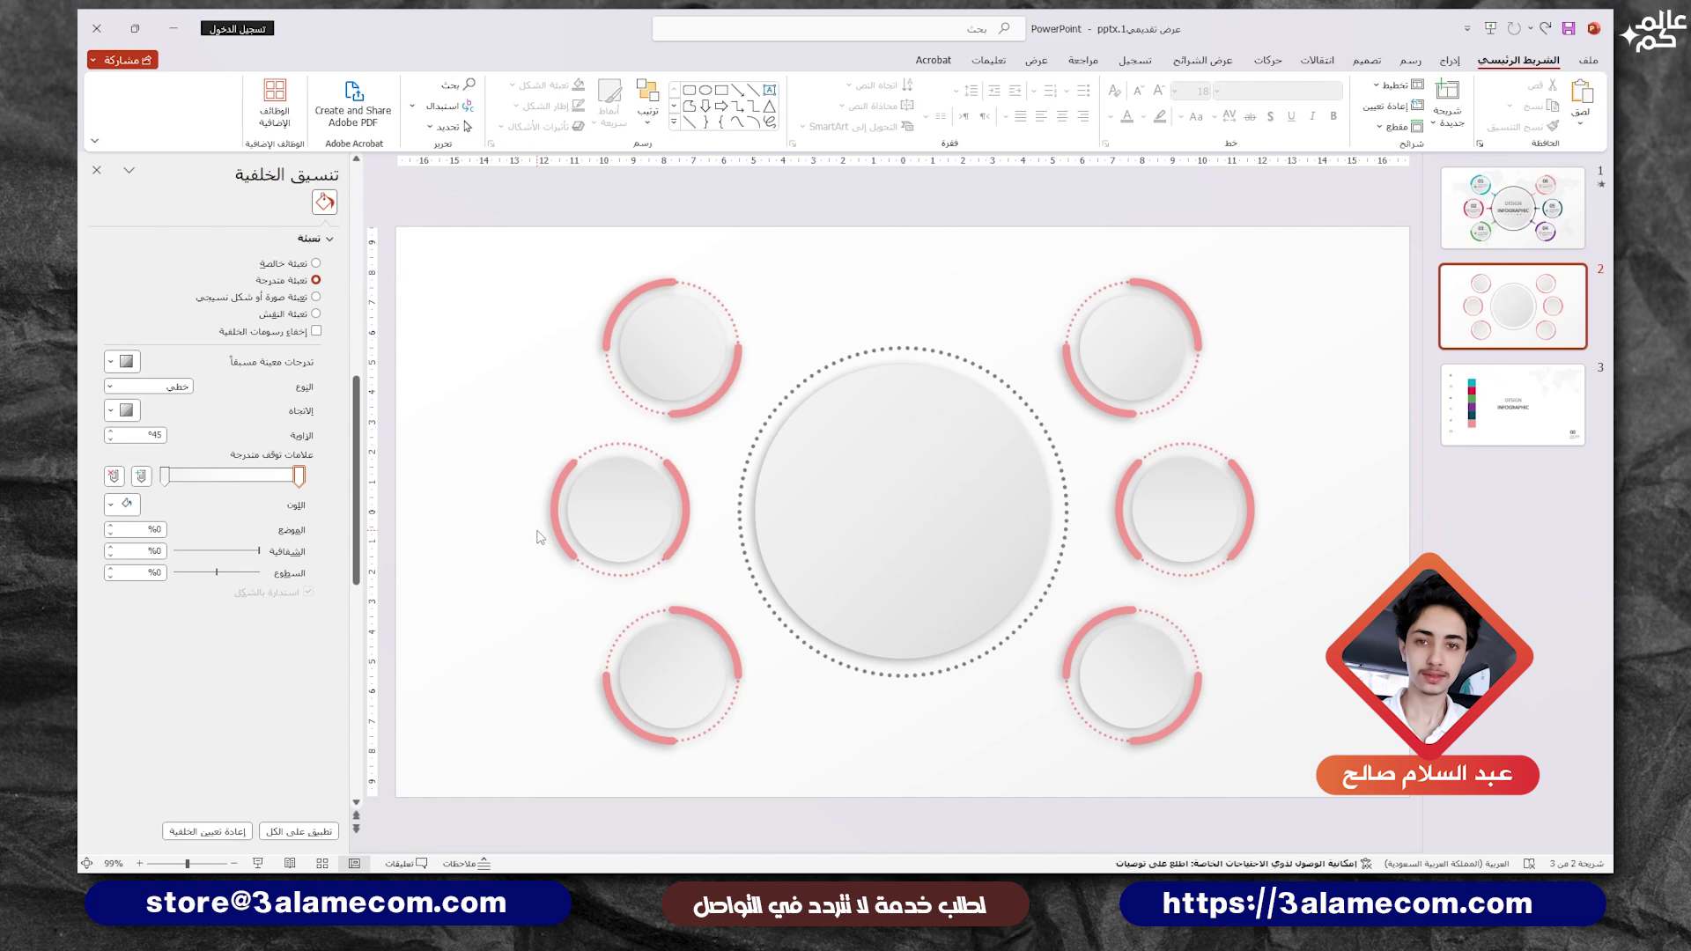
Step: Colour the right-centre ring's arcs dark teal and the bottom-right ring's arcs purple
left_click(1171, 449)
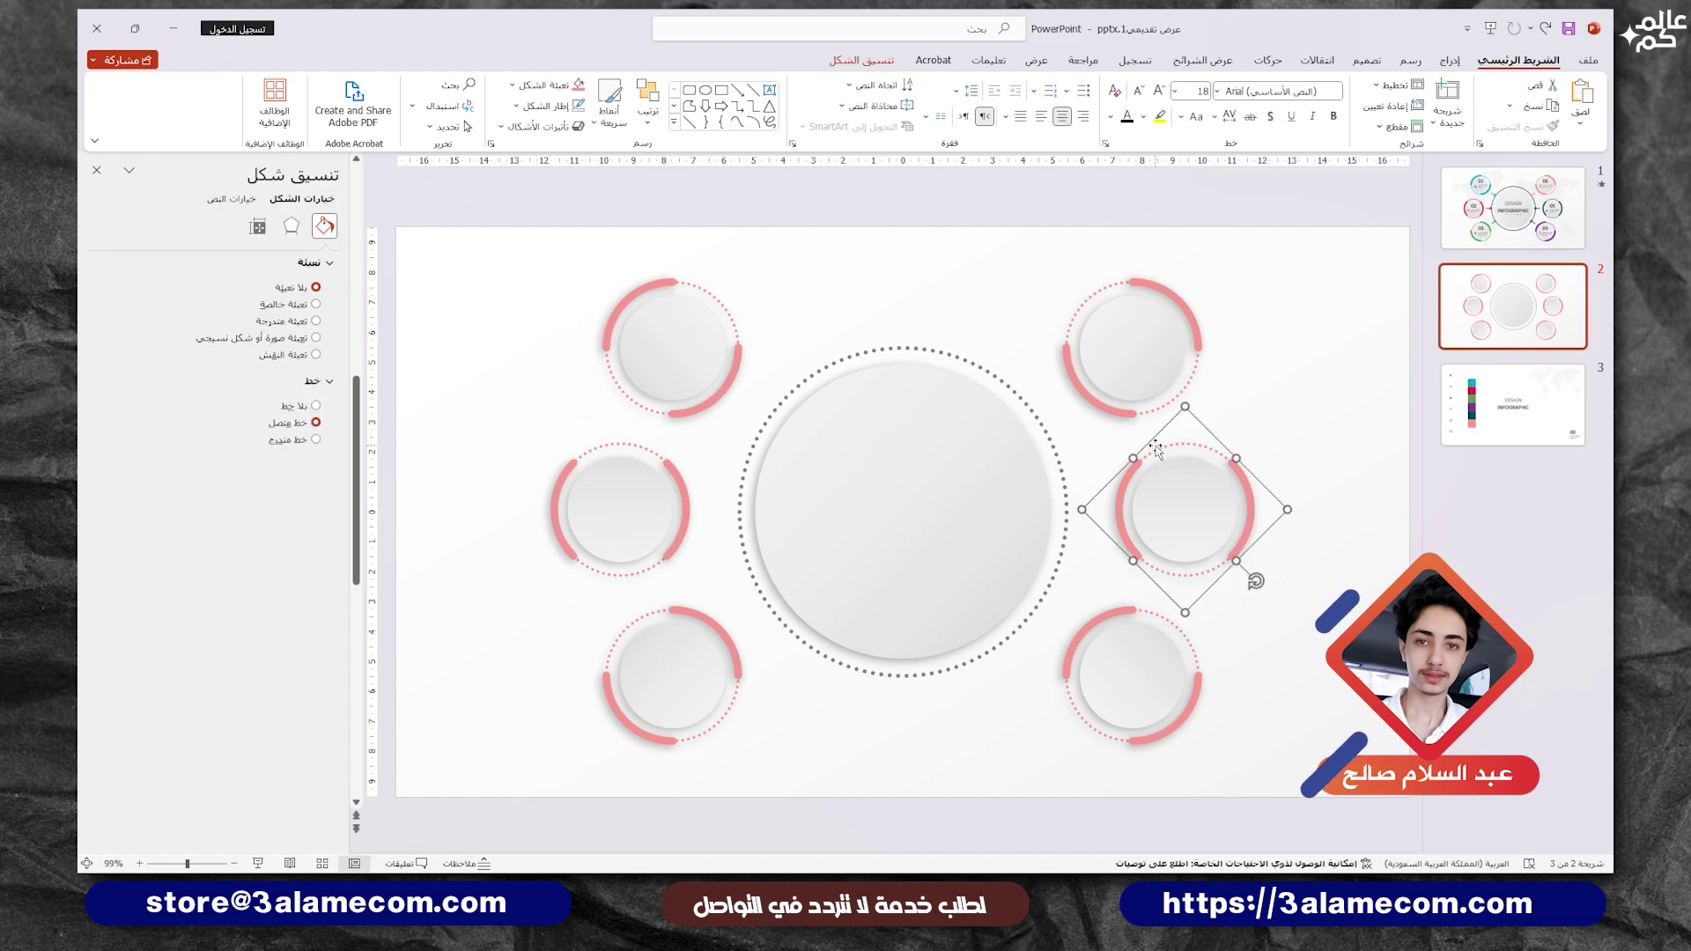
left_click(1251, 495, "shift")
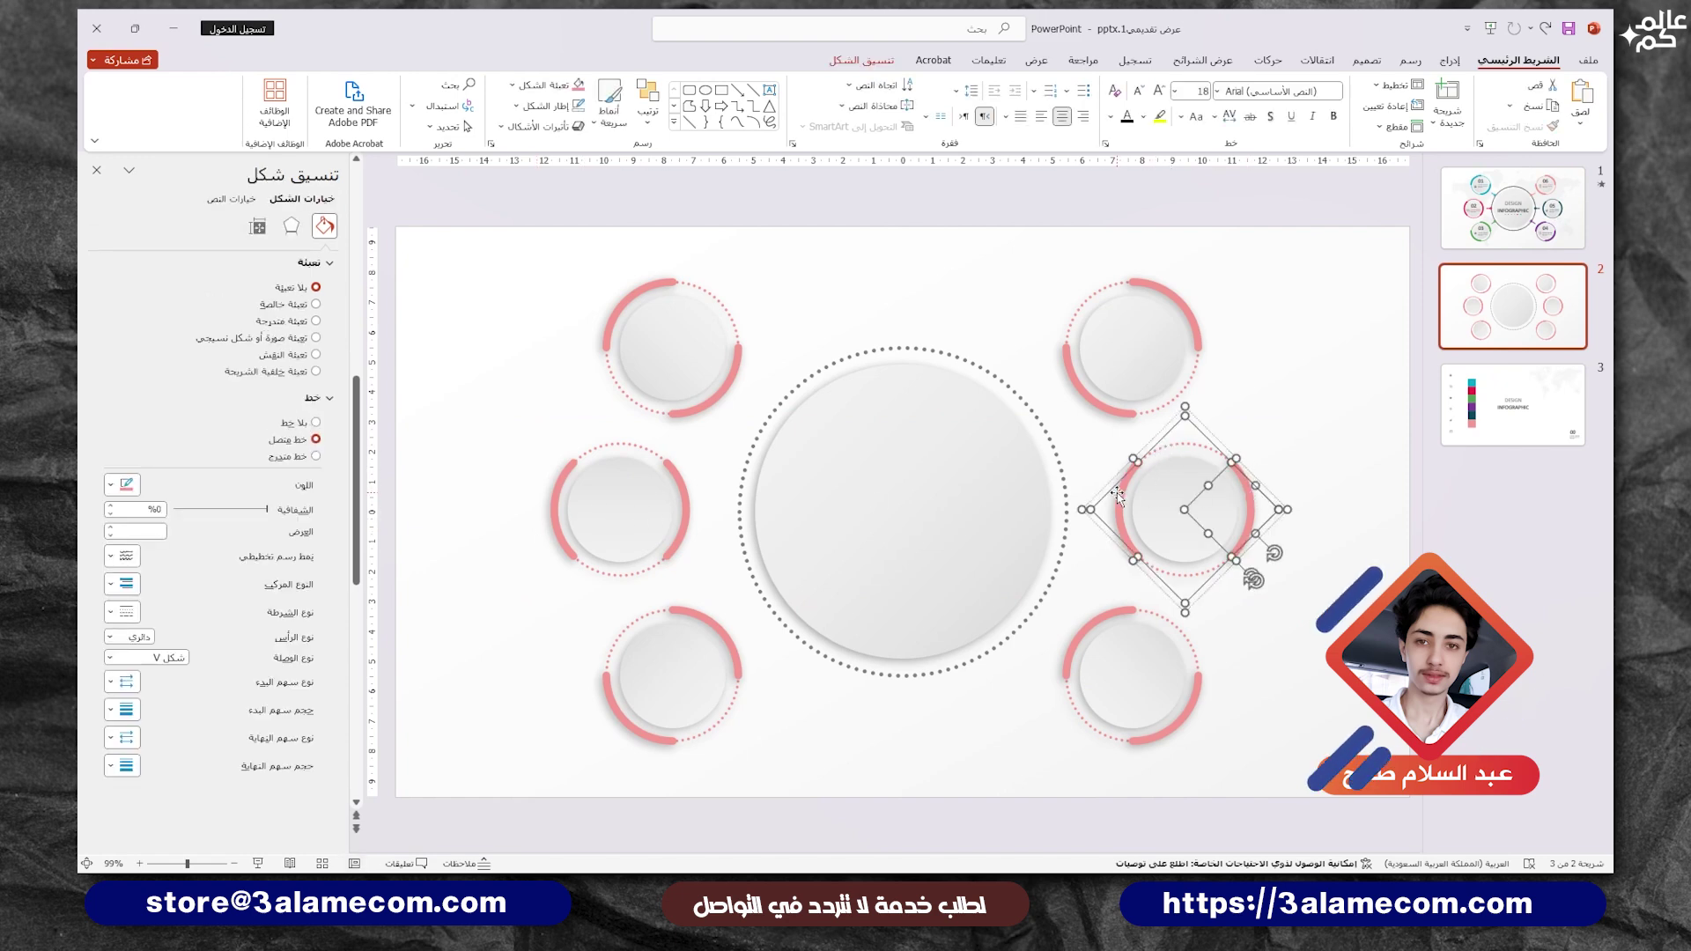
left_click(110, 485)
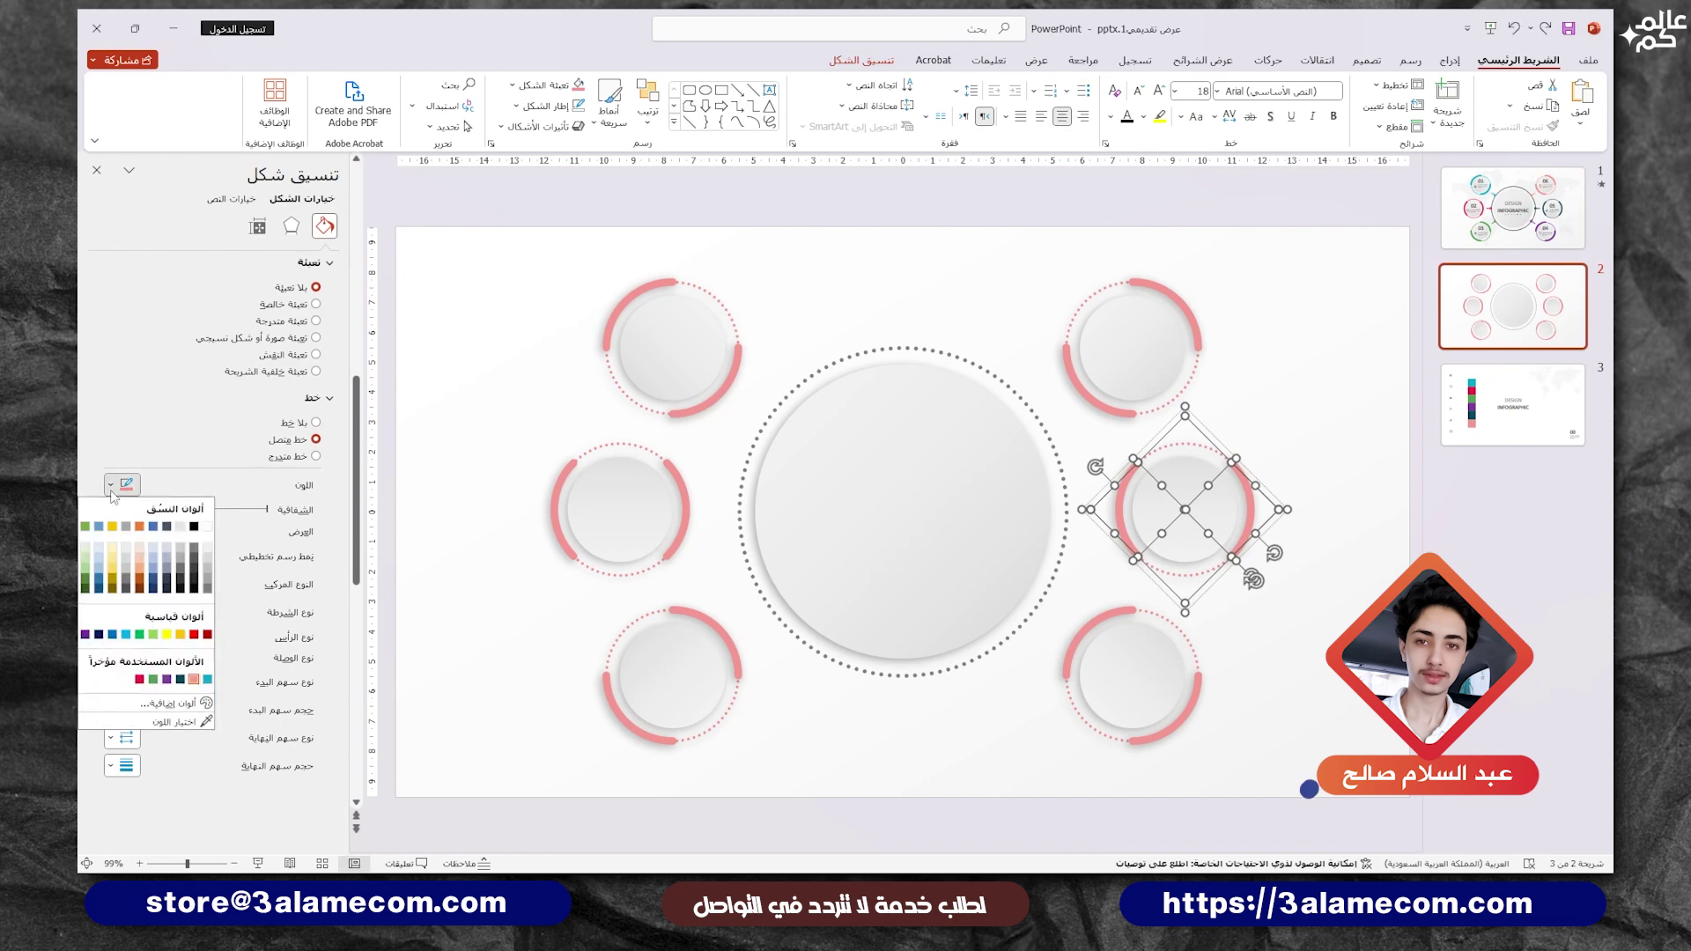
left_click(132, 572)
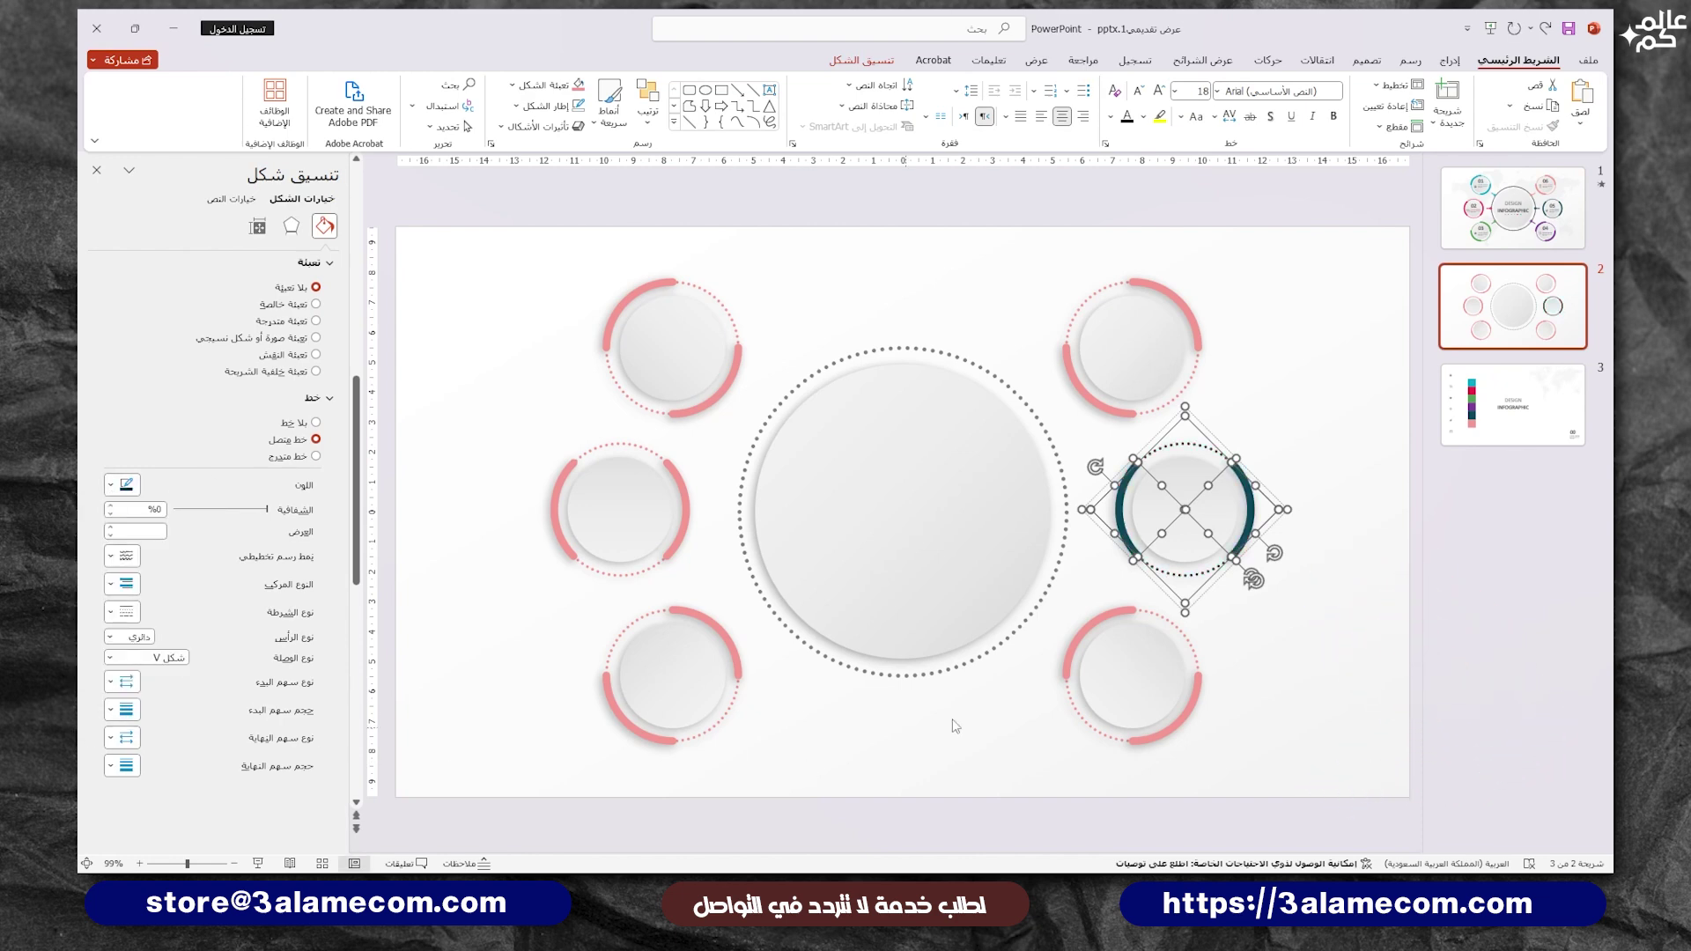
left_click(1063, 678)
left_click(1161, 624, "shift")
left_click(110, 484)
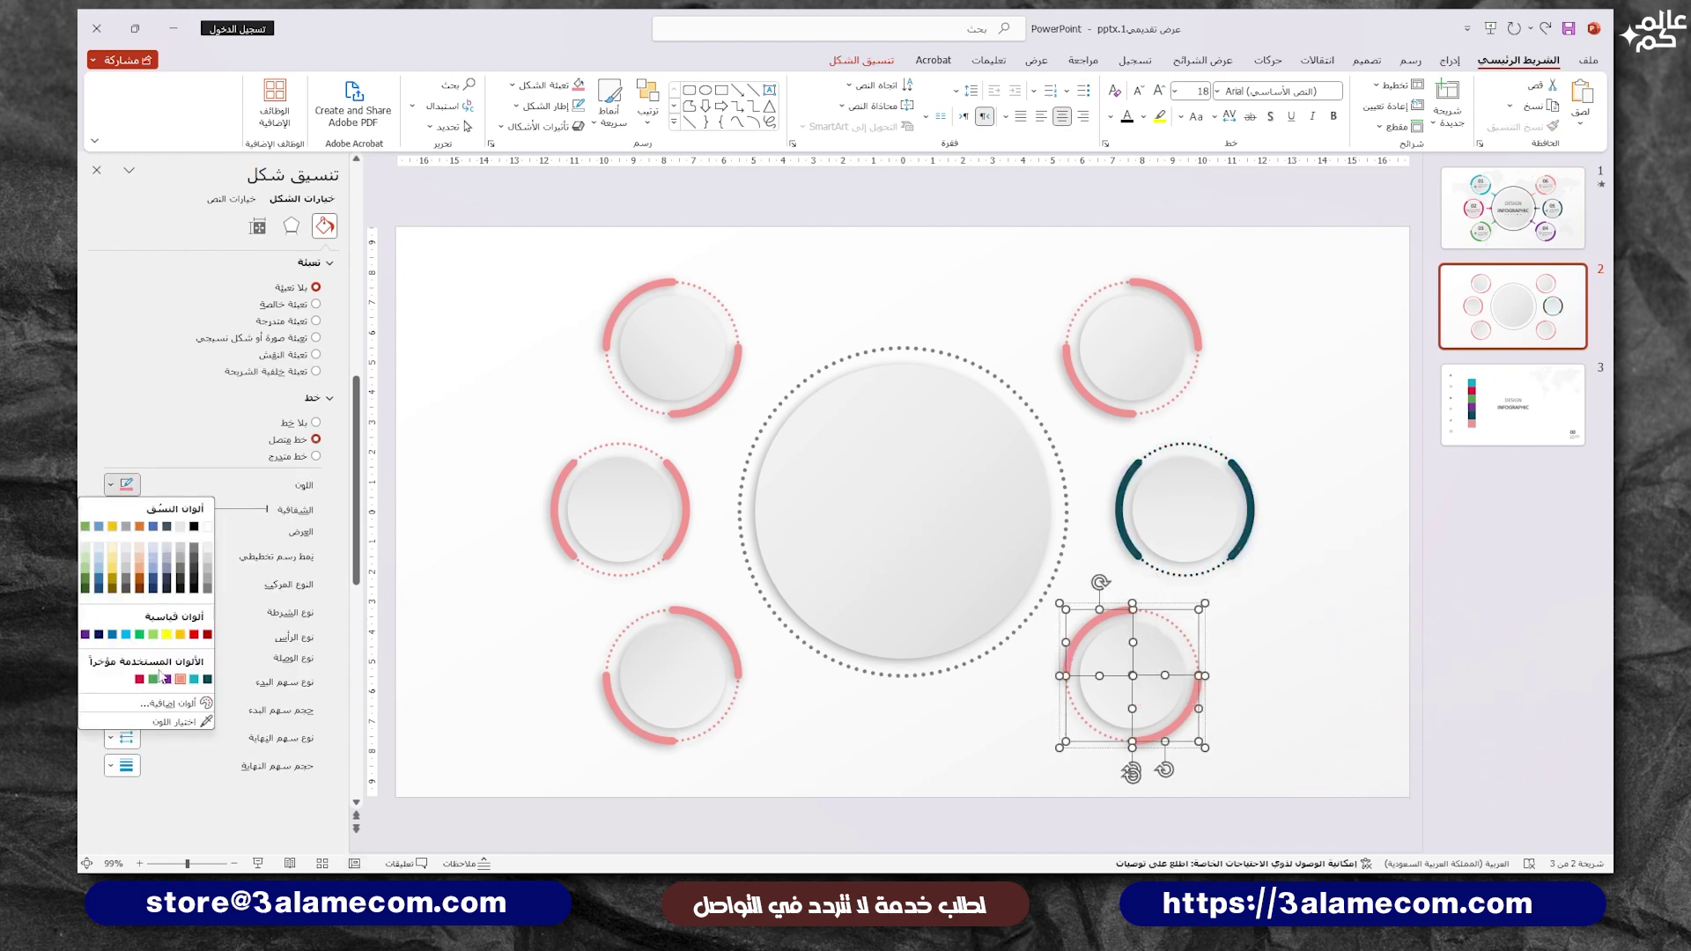
left_click(165, 684)
Step: Colour the bottom-left ring's arcs green and the middle-left ring's arcs crimson
left_click(646, 620)
left_click(610, 704, "shift")
left_click(610, 705, "shift")
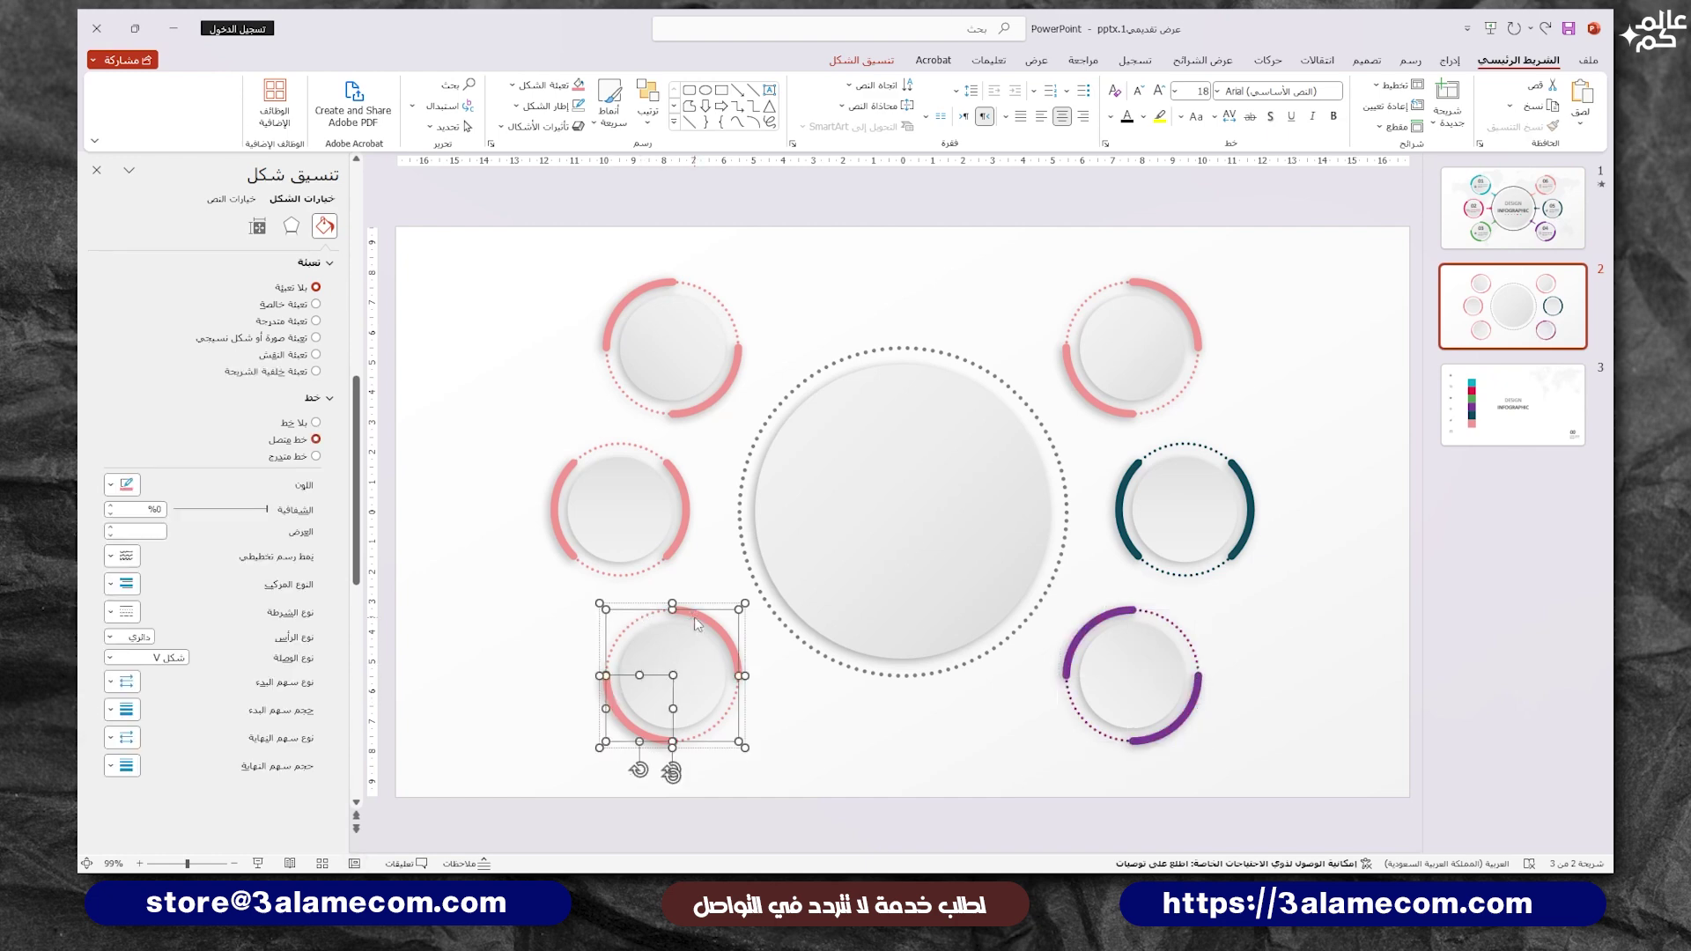
left_click(110, 484)
left_click(153, 684)
left_click(557, 500)
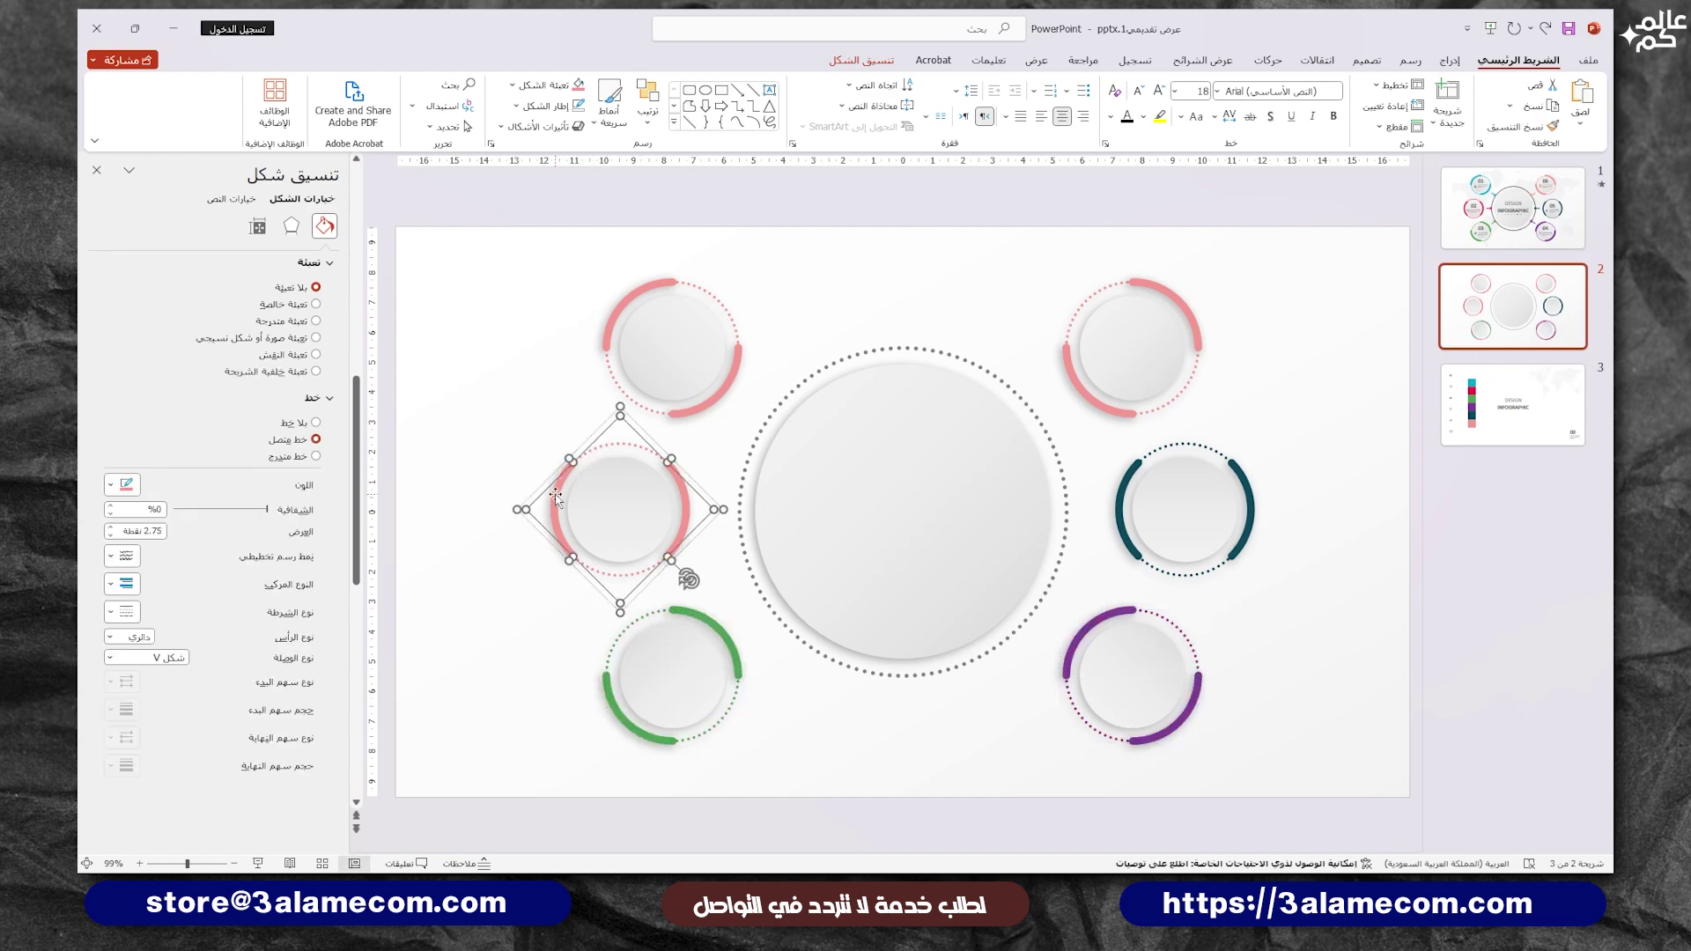
left_click(685, 500, "shift")
left_click(110, 485)
left_click(151, 684)
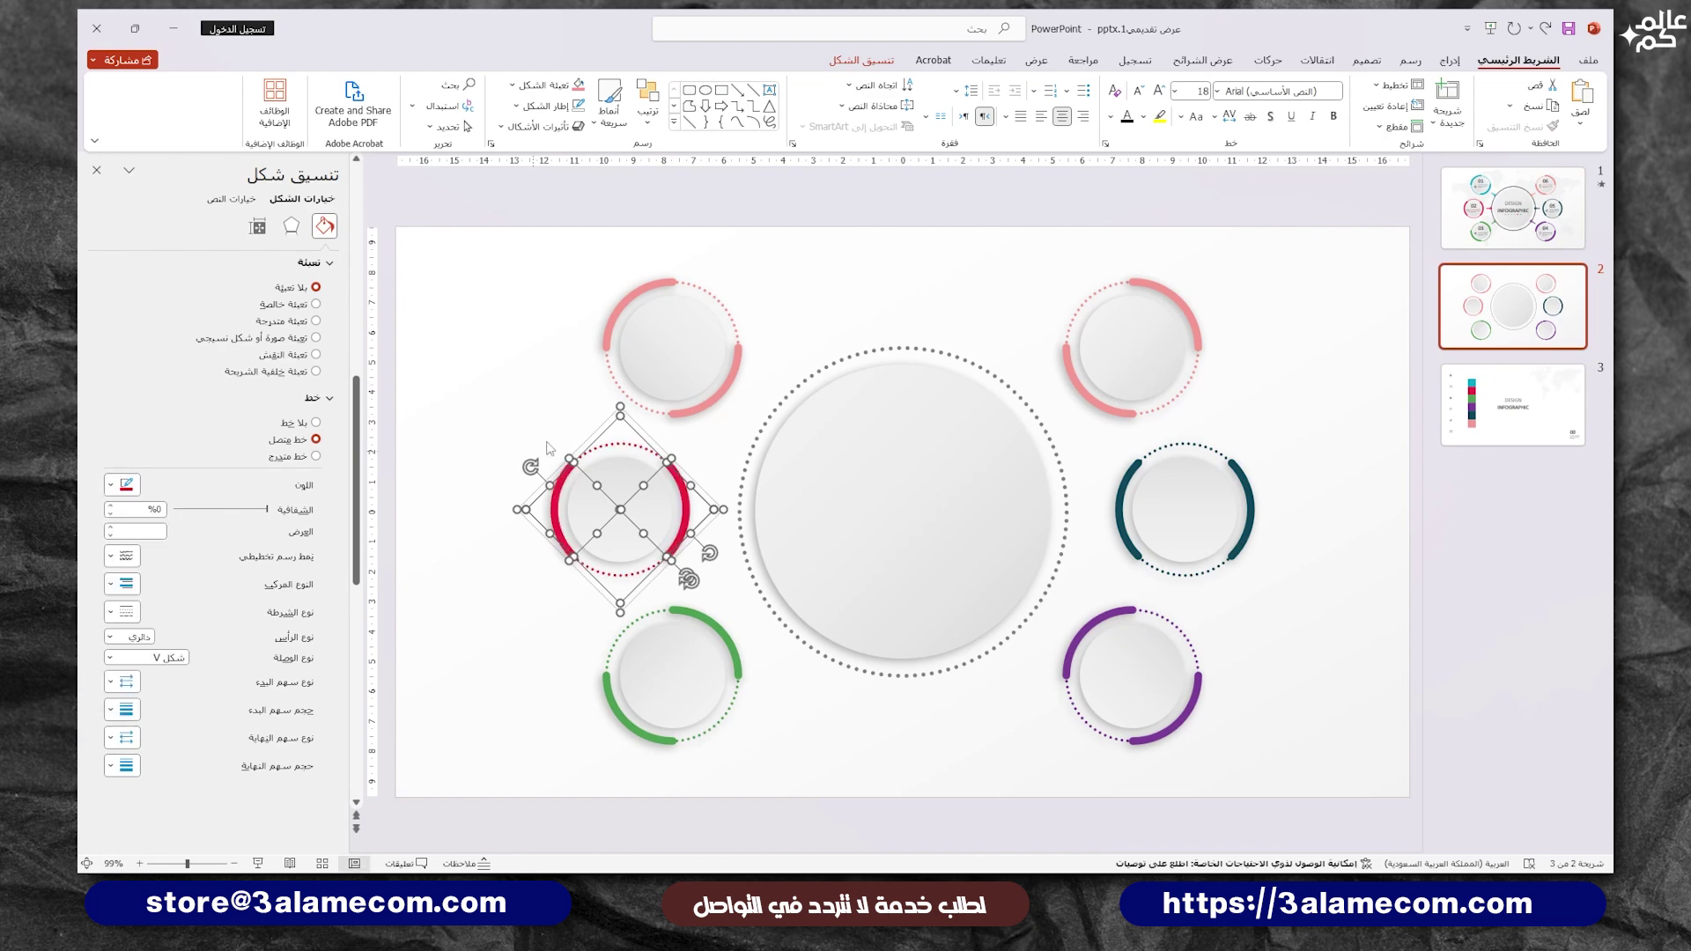
Step: Colour the top-left ring's arcs turquoise, leaving the top-right ring pink
left_click(631, 286)
left_click(732, 388, "shift")
left_click(110, 485)
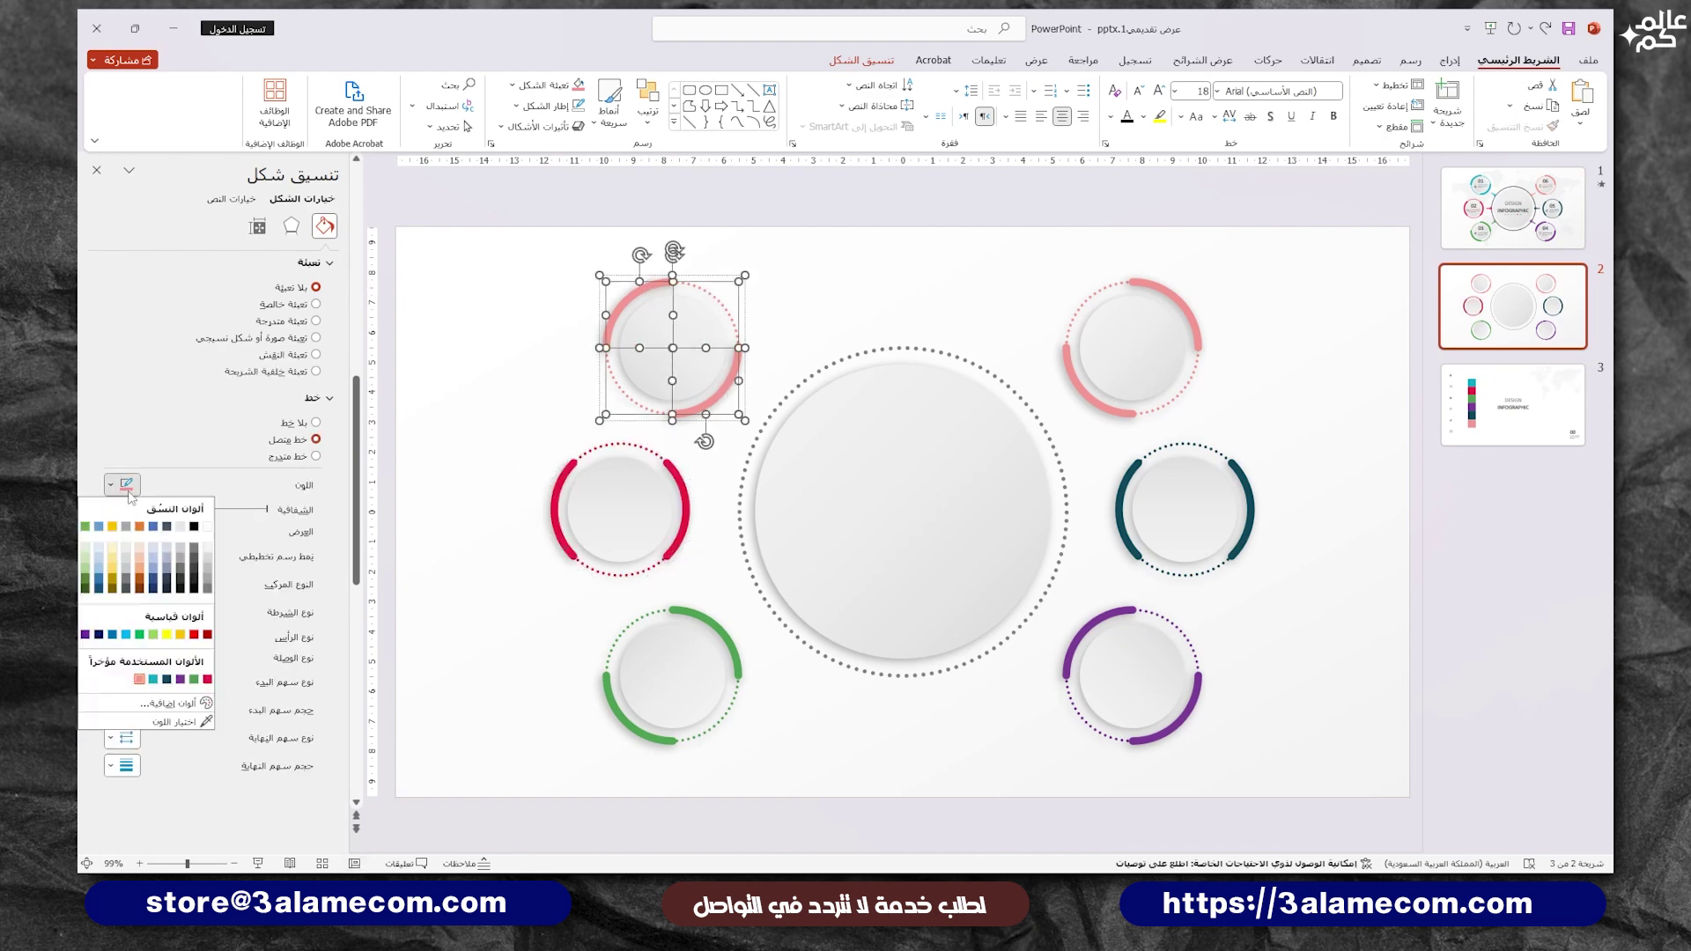
left_click(153, 679)
left_click(749, 509)
left_click(1448, 60)
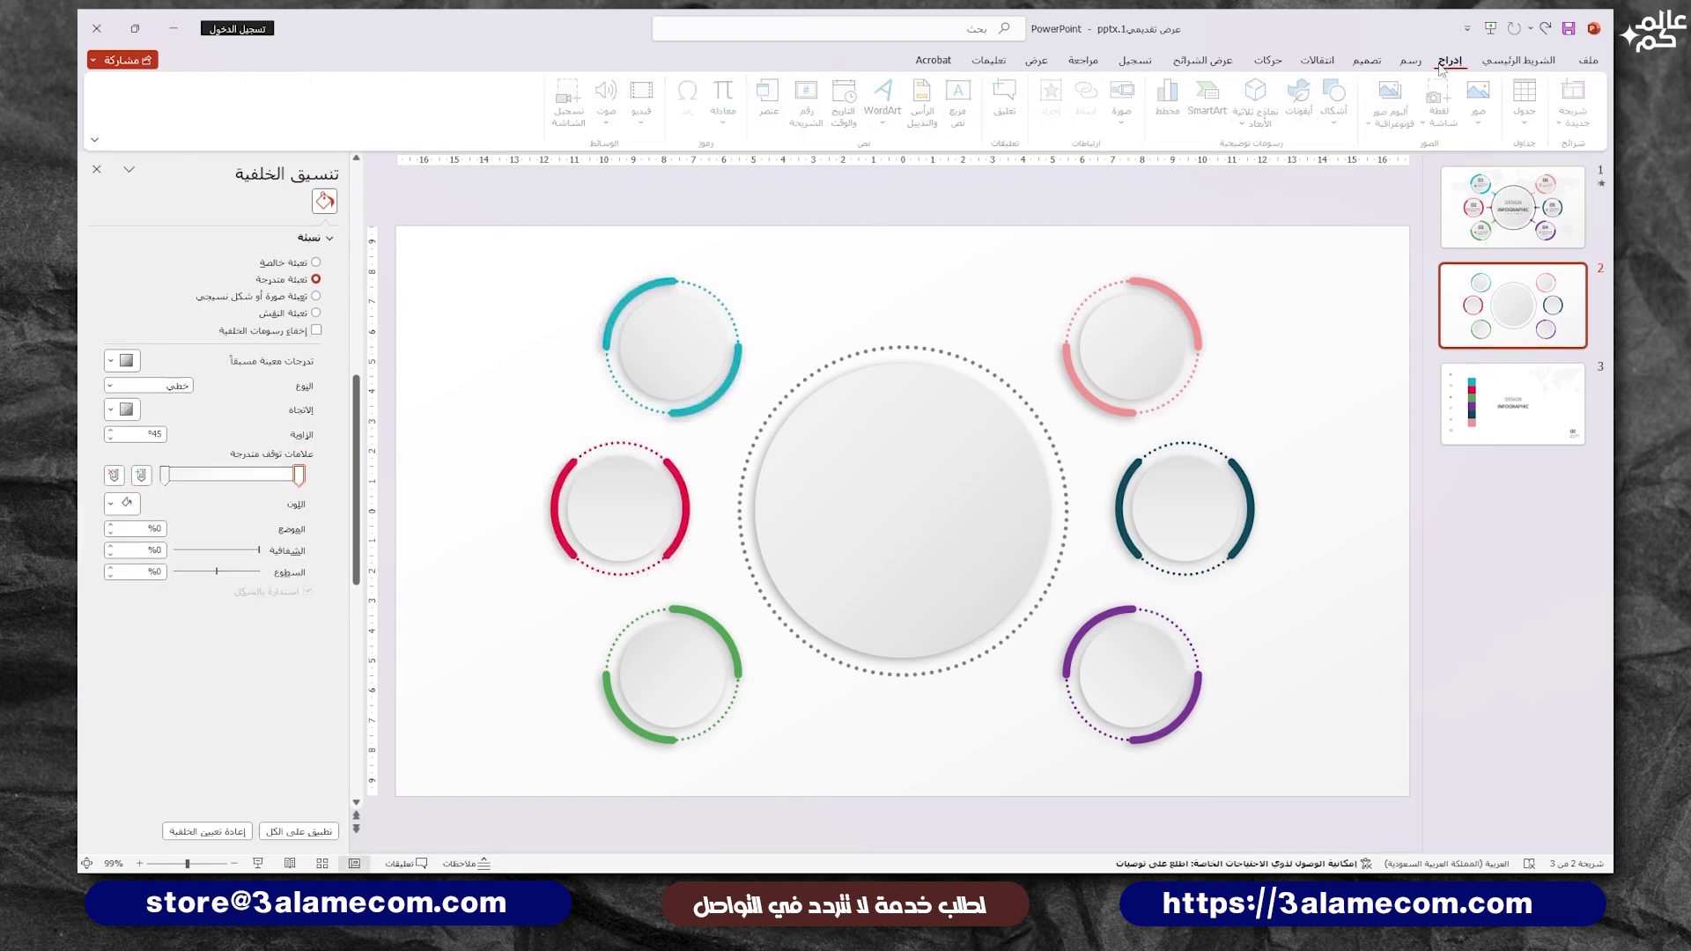
left_click(1339, 101)
Step: Draw a 0.65 cm pink circle with no outline on the dotted ring beside the top-right ring
left_click(1284, 167)
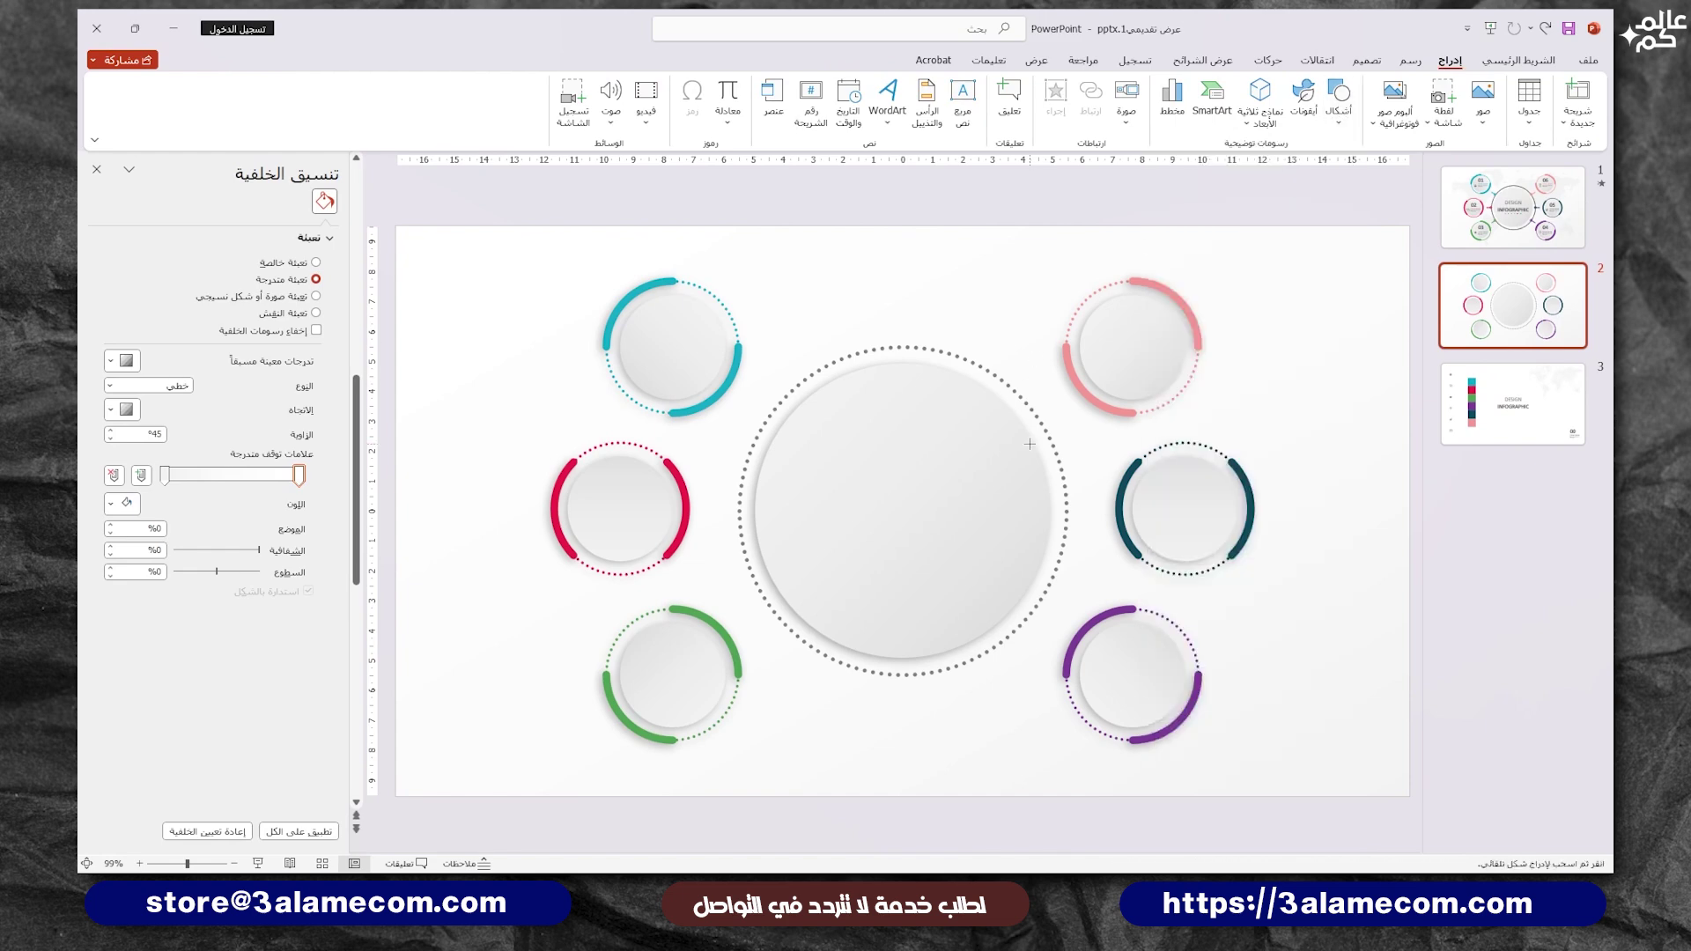
left_click_drag(1026, 403, 1042, 418)
scroll(1035, 410, "up", 5, "ctrl")
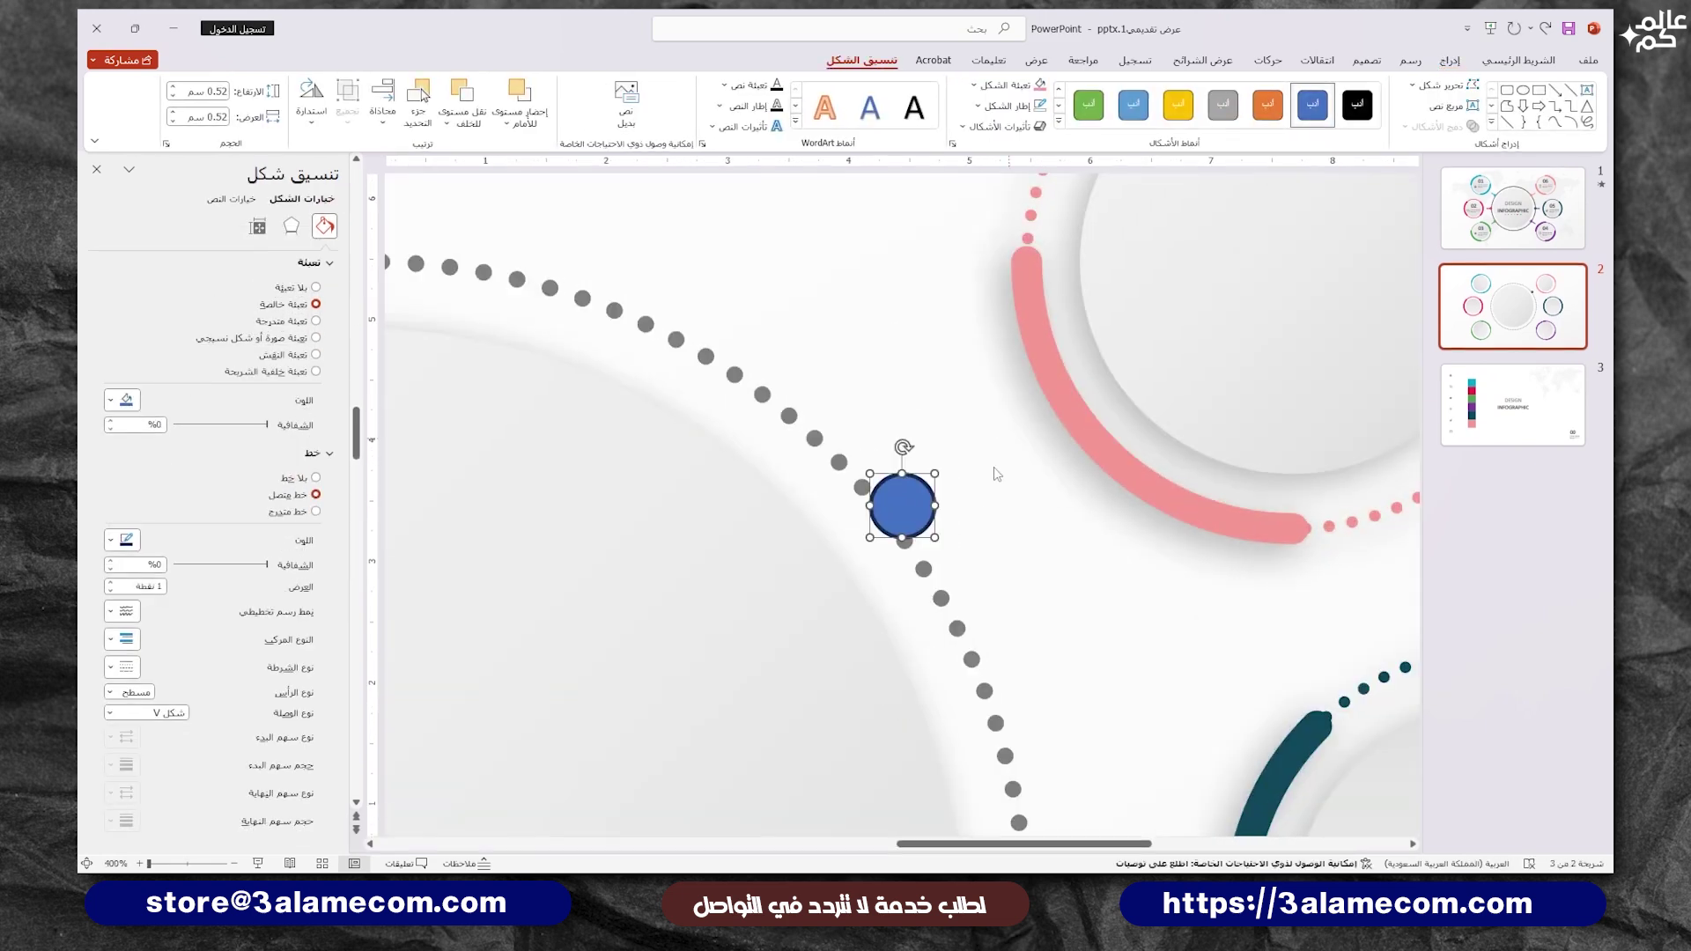
left_click_drag(933, 536, 894, 497)
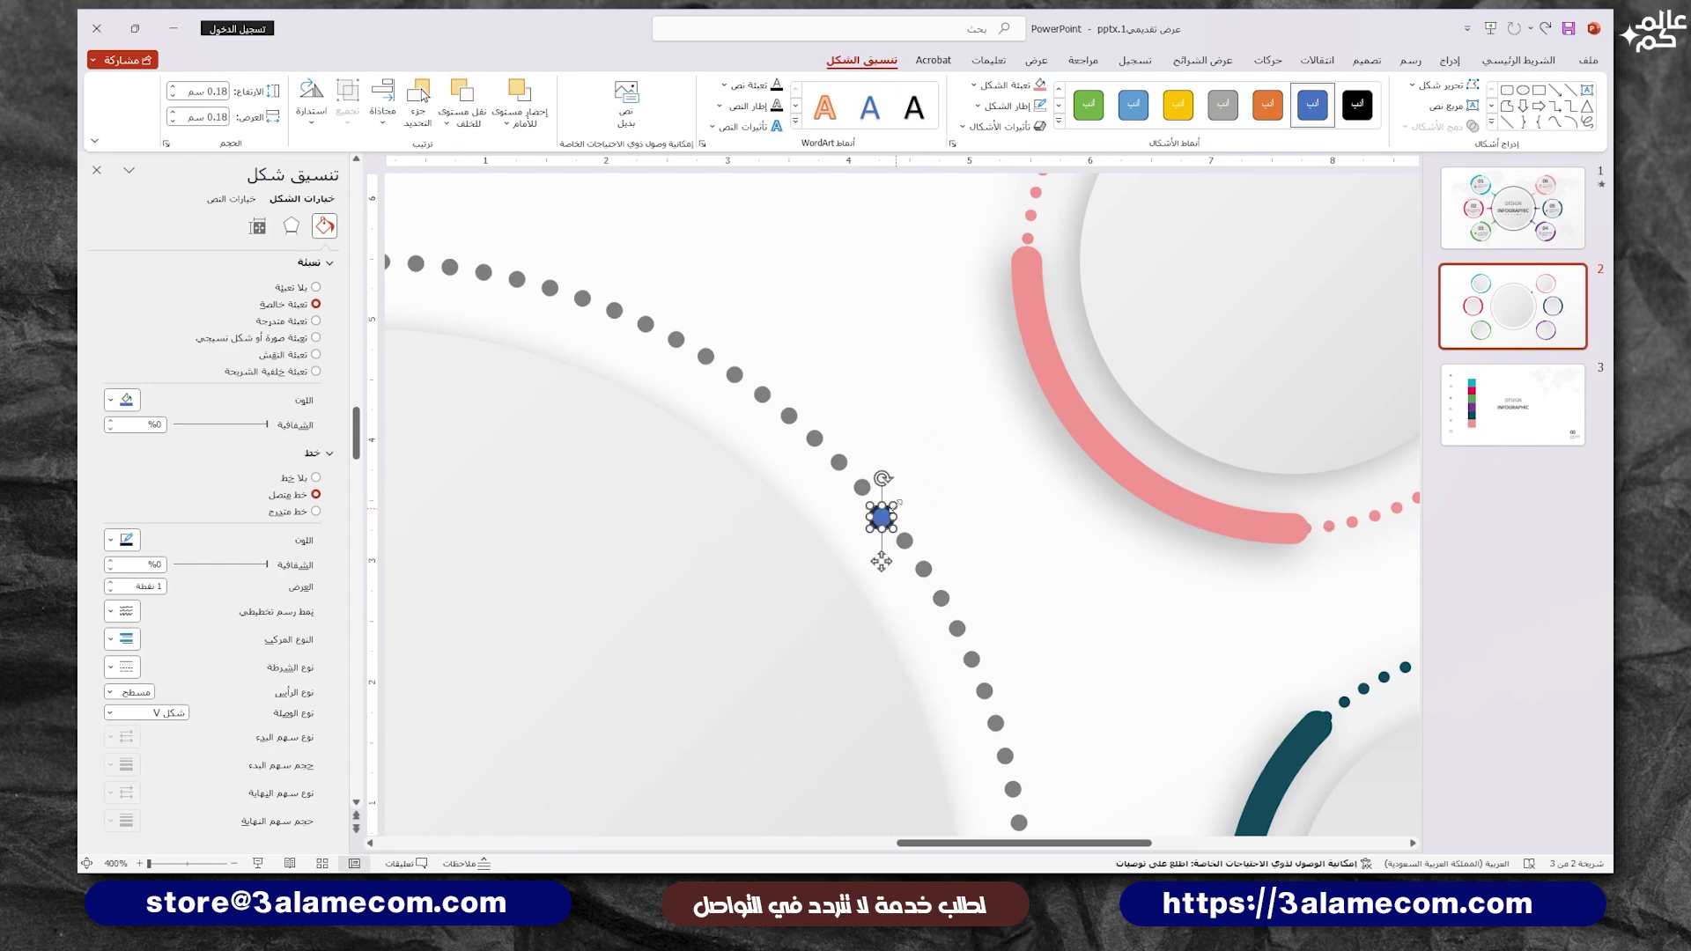
mouse_move(895, 499)
left_mouse_down()
mouse_move(907, 520)
mouse_move(900, 498)
left_mouse_up()
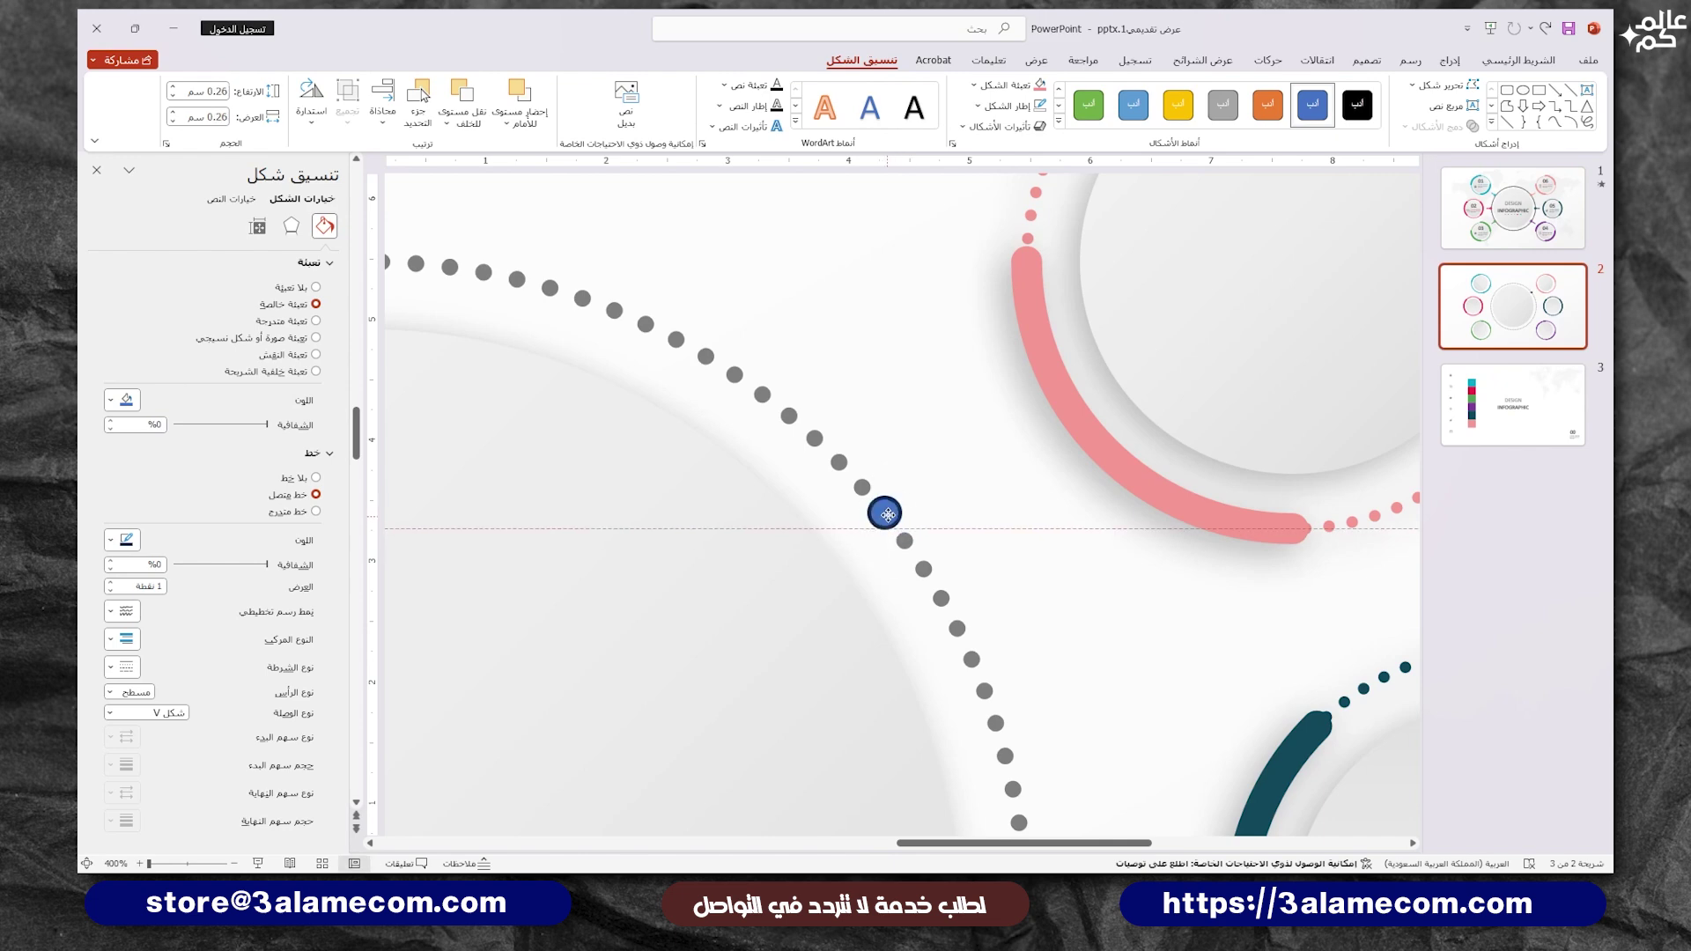
left_click(1039, 106)
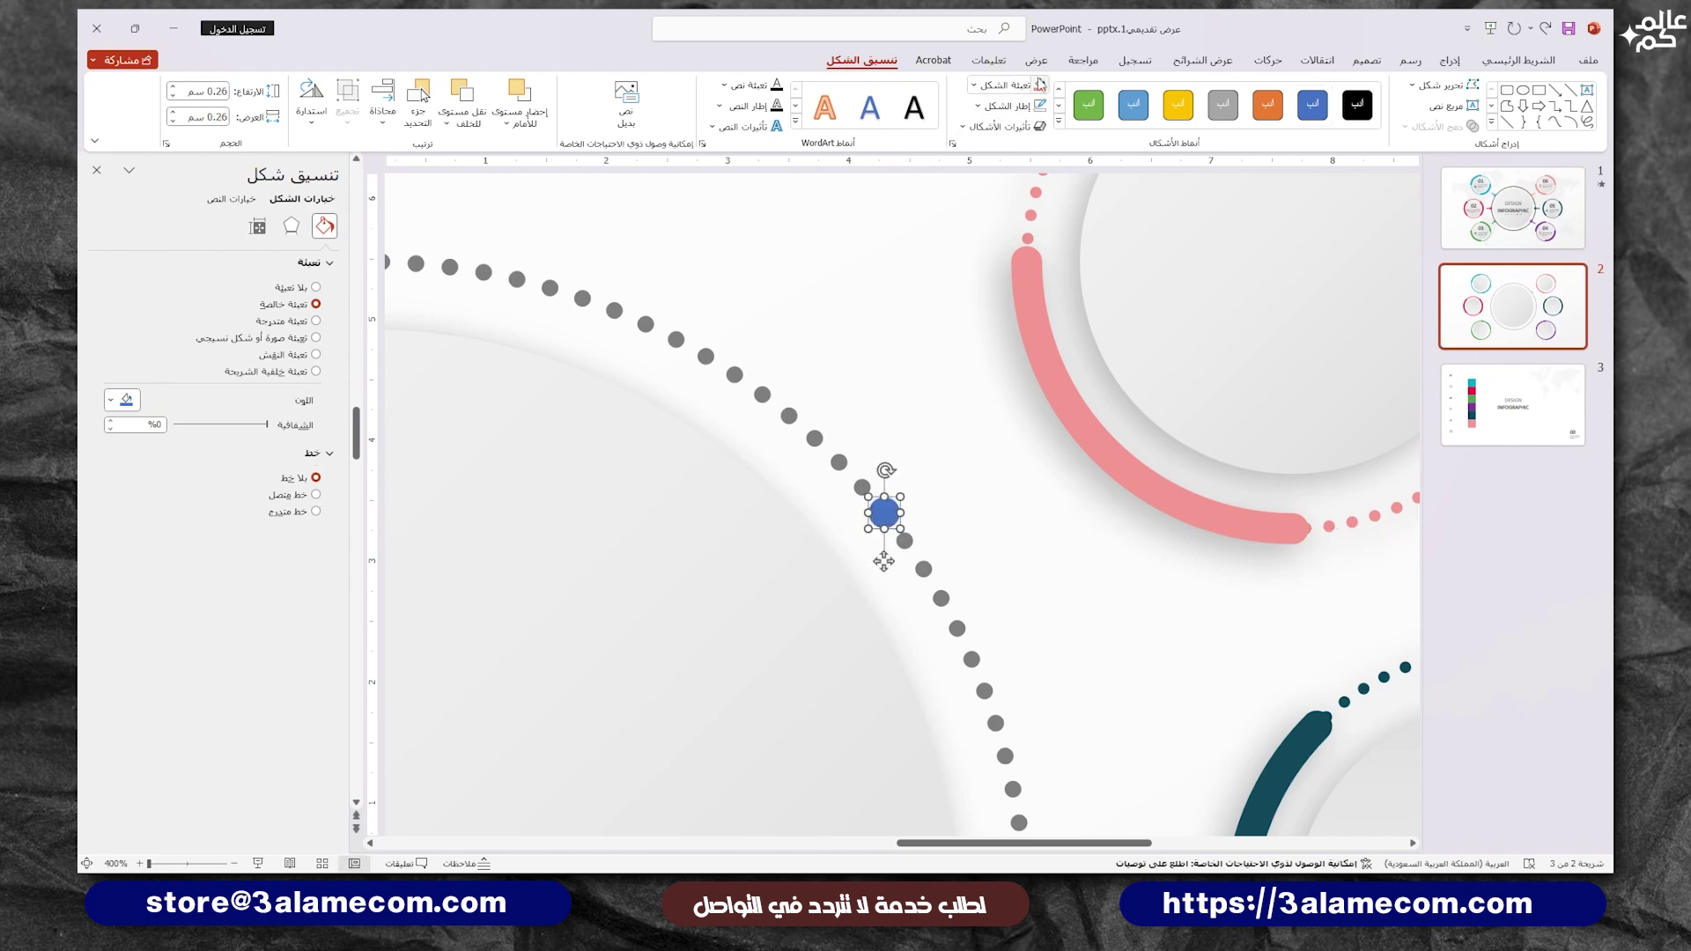
left_click(1040, 84)
left_click_drag(900, 528, 924, 552)
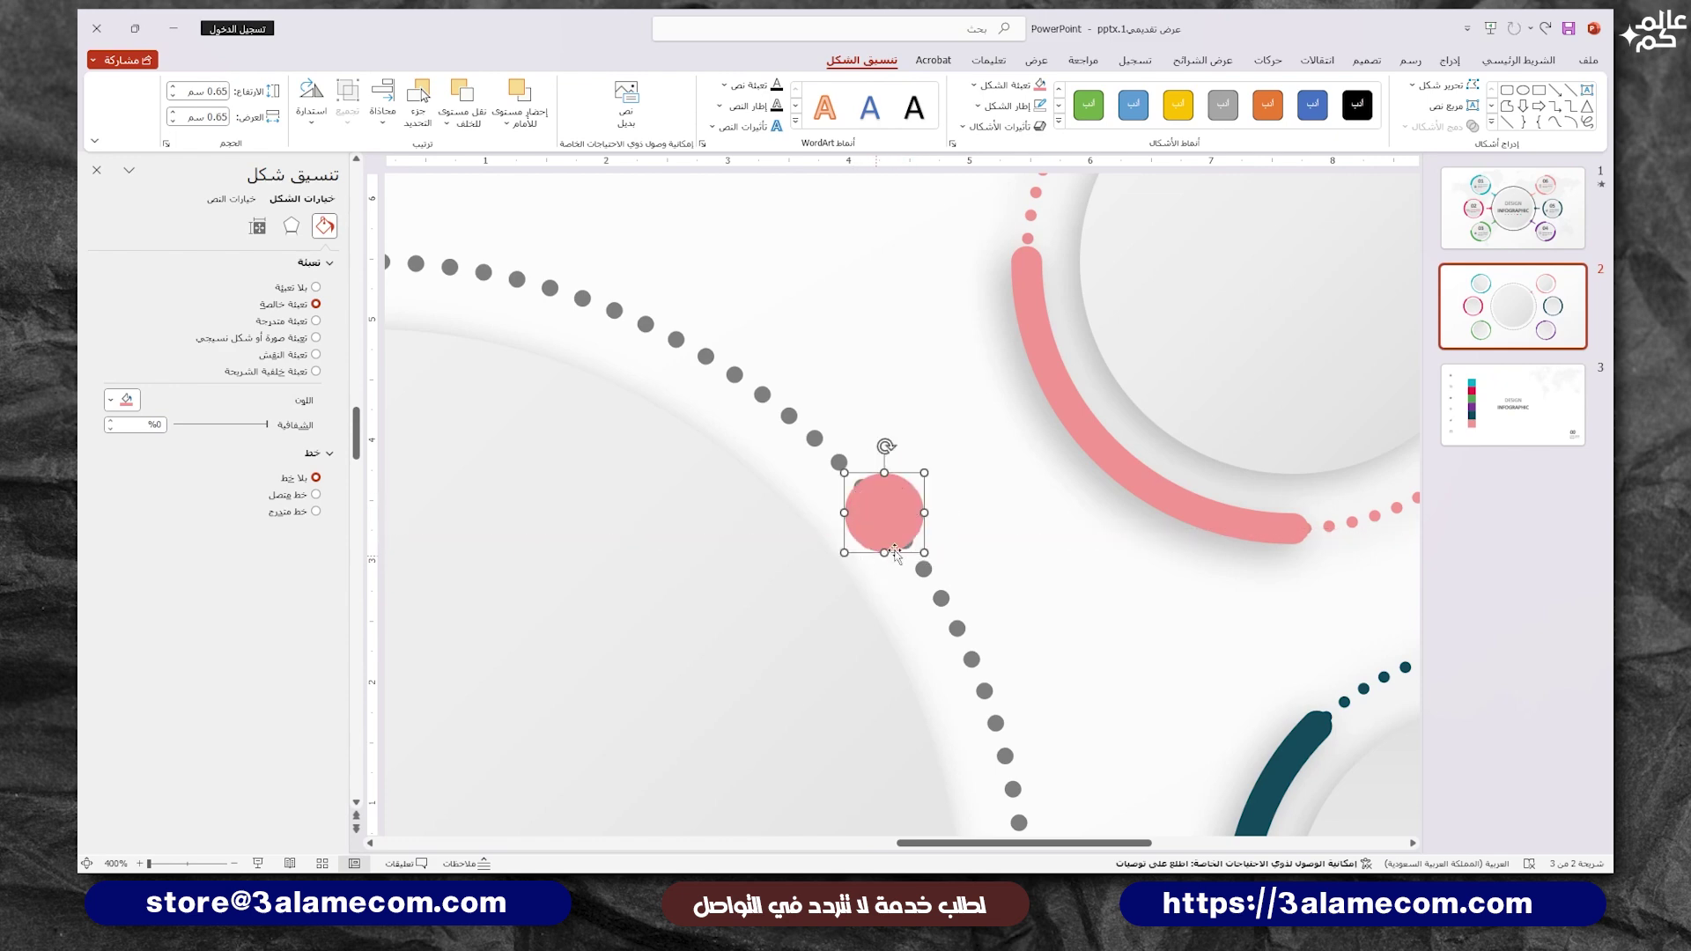
Step: Give the small circle a pink outline and no fill
left_click(1037, 106)
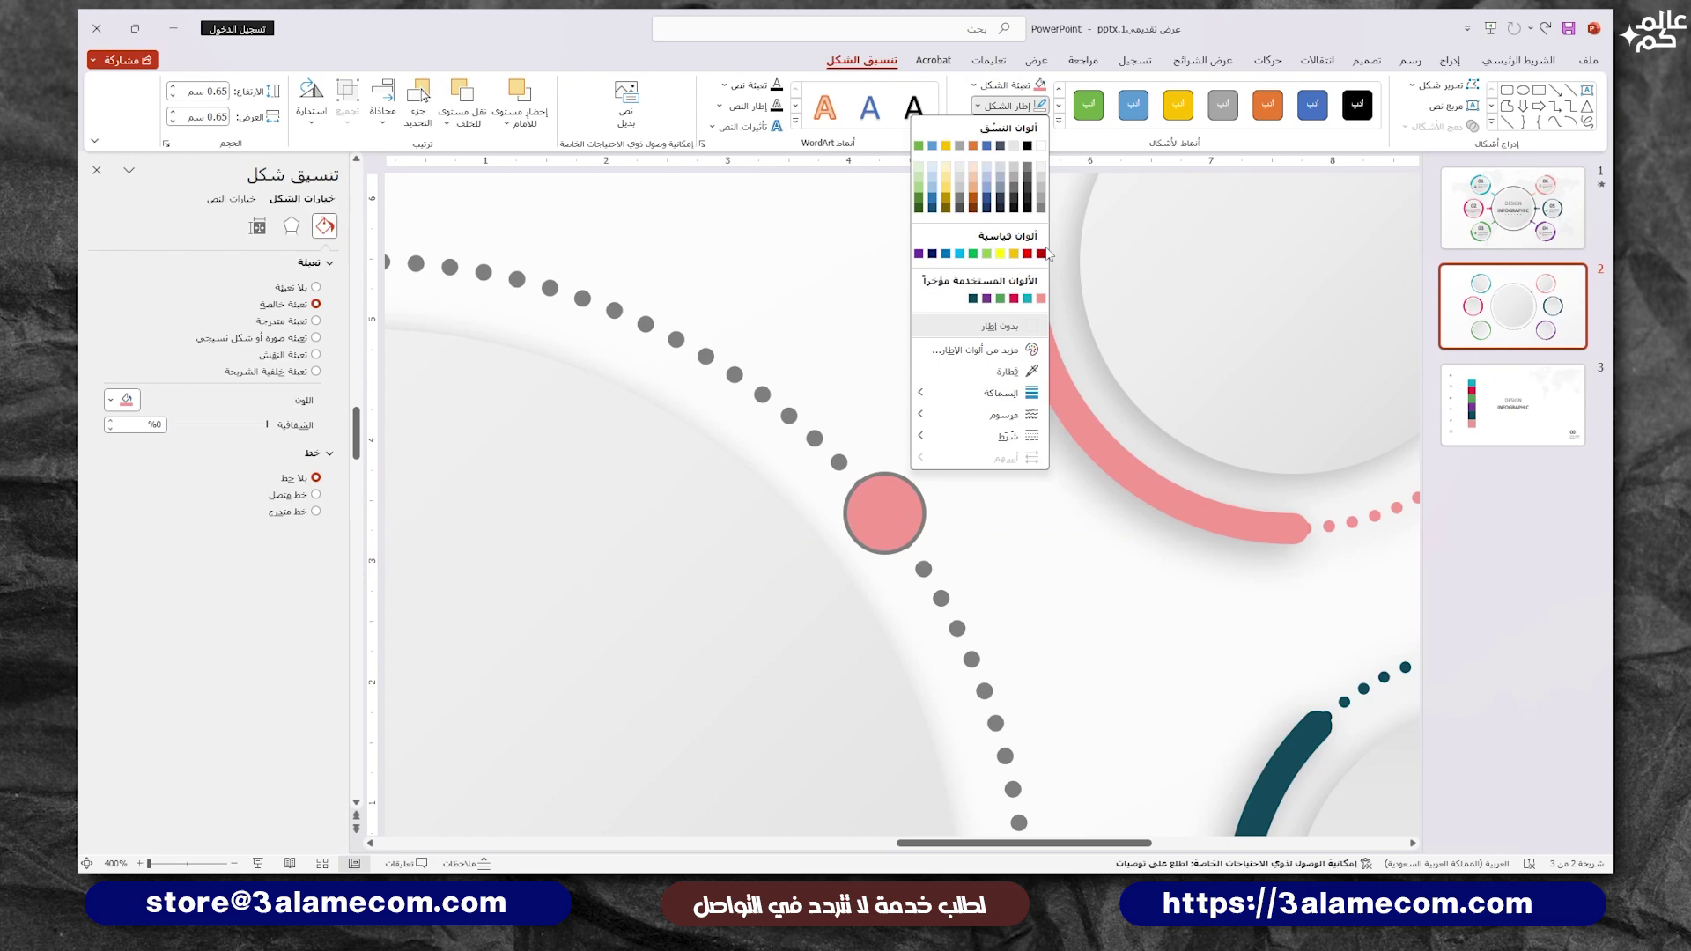
left_click(1040, 299)
left_click(997, 95)
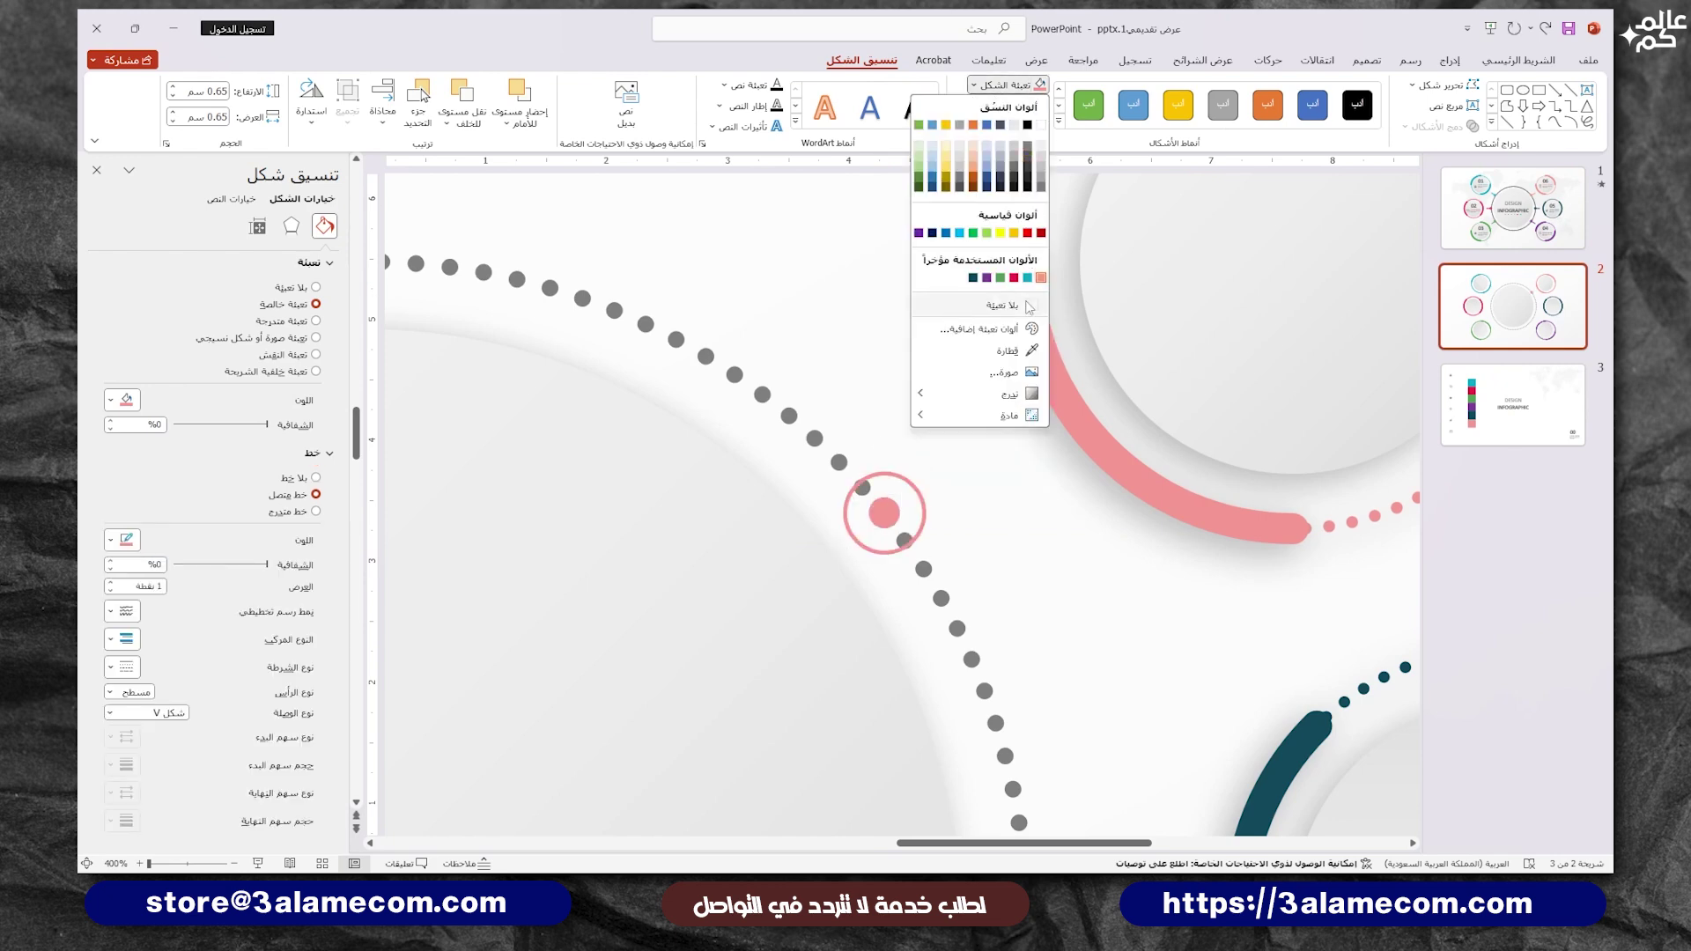
left_click(1029, 300)
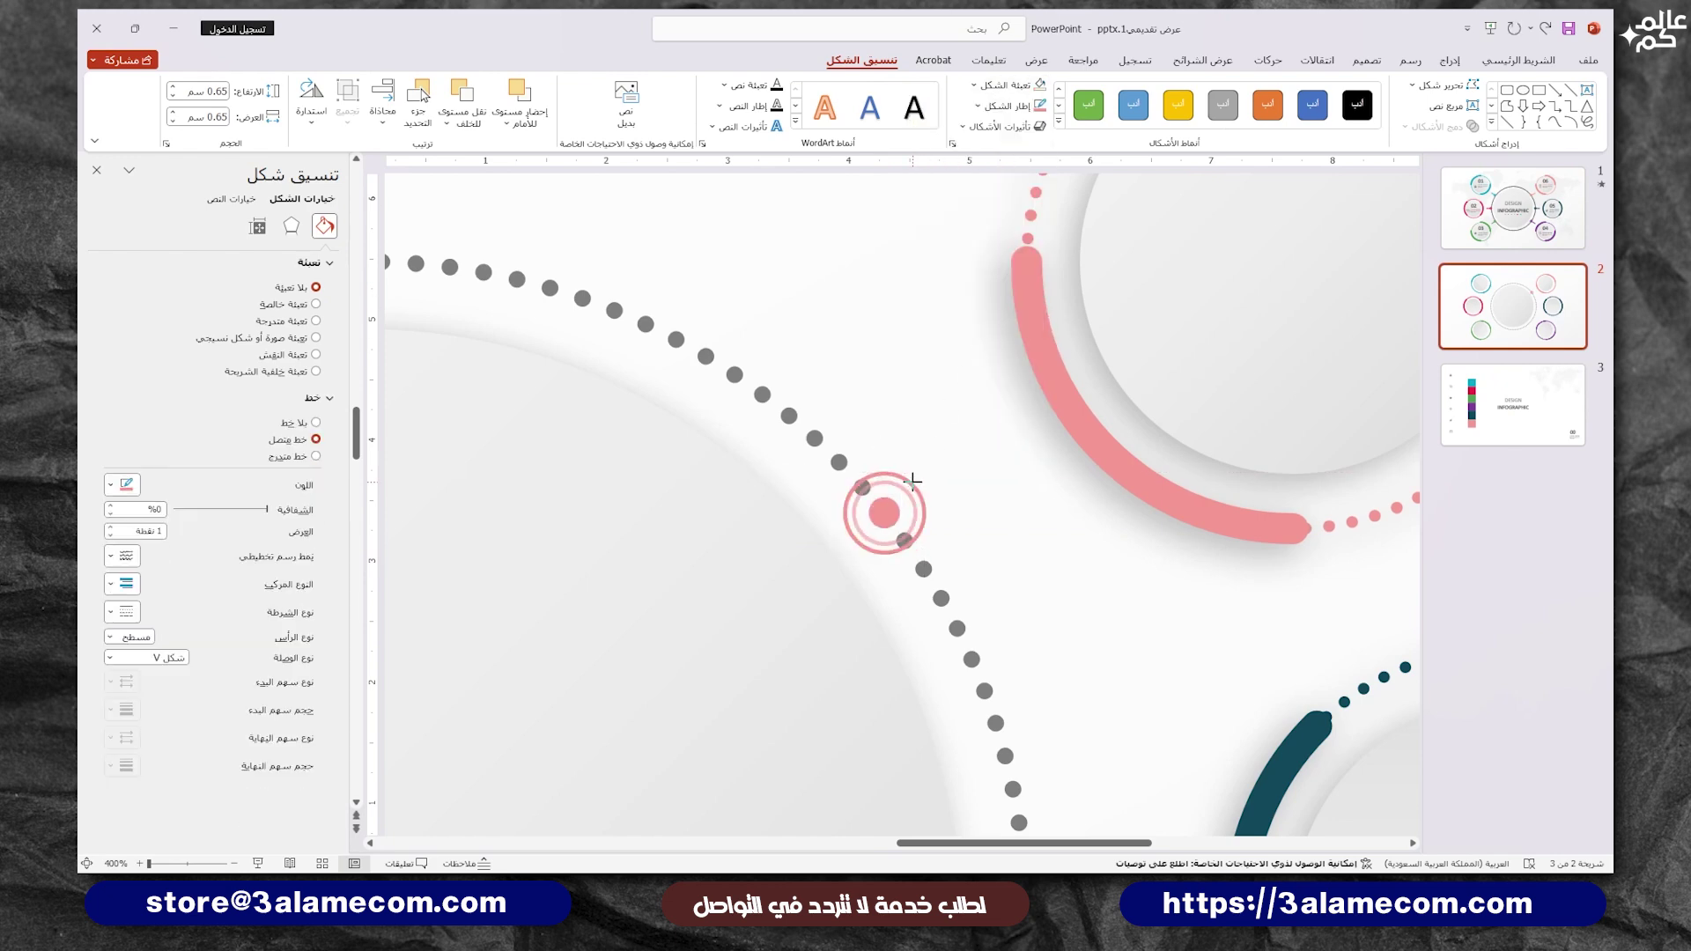
left_click(936, 438)
Step: Draw a short pink line extending right from the marker
left_click(1450, 60)
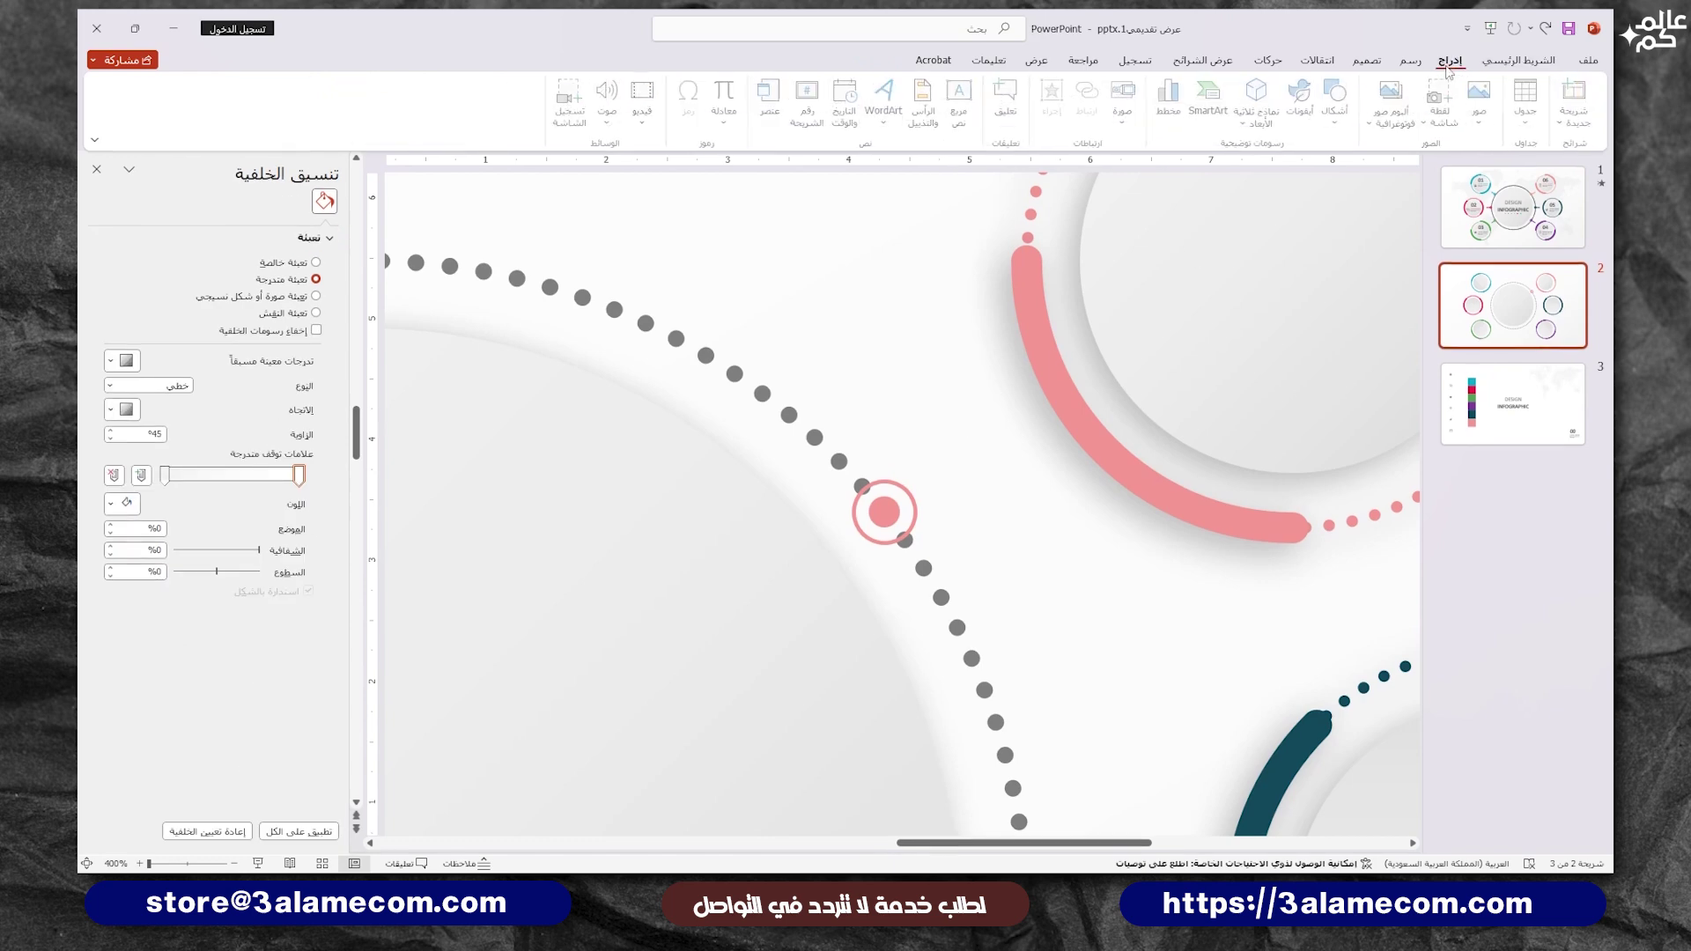
left_click(1341, 105)
left_click(1327, 168)
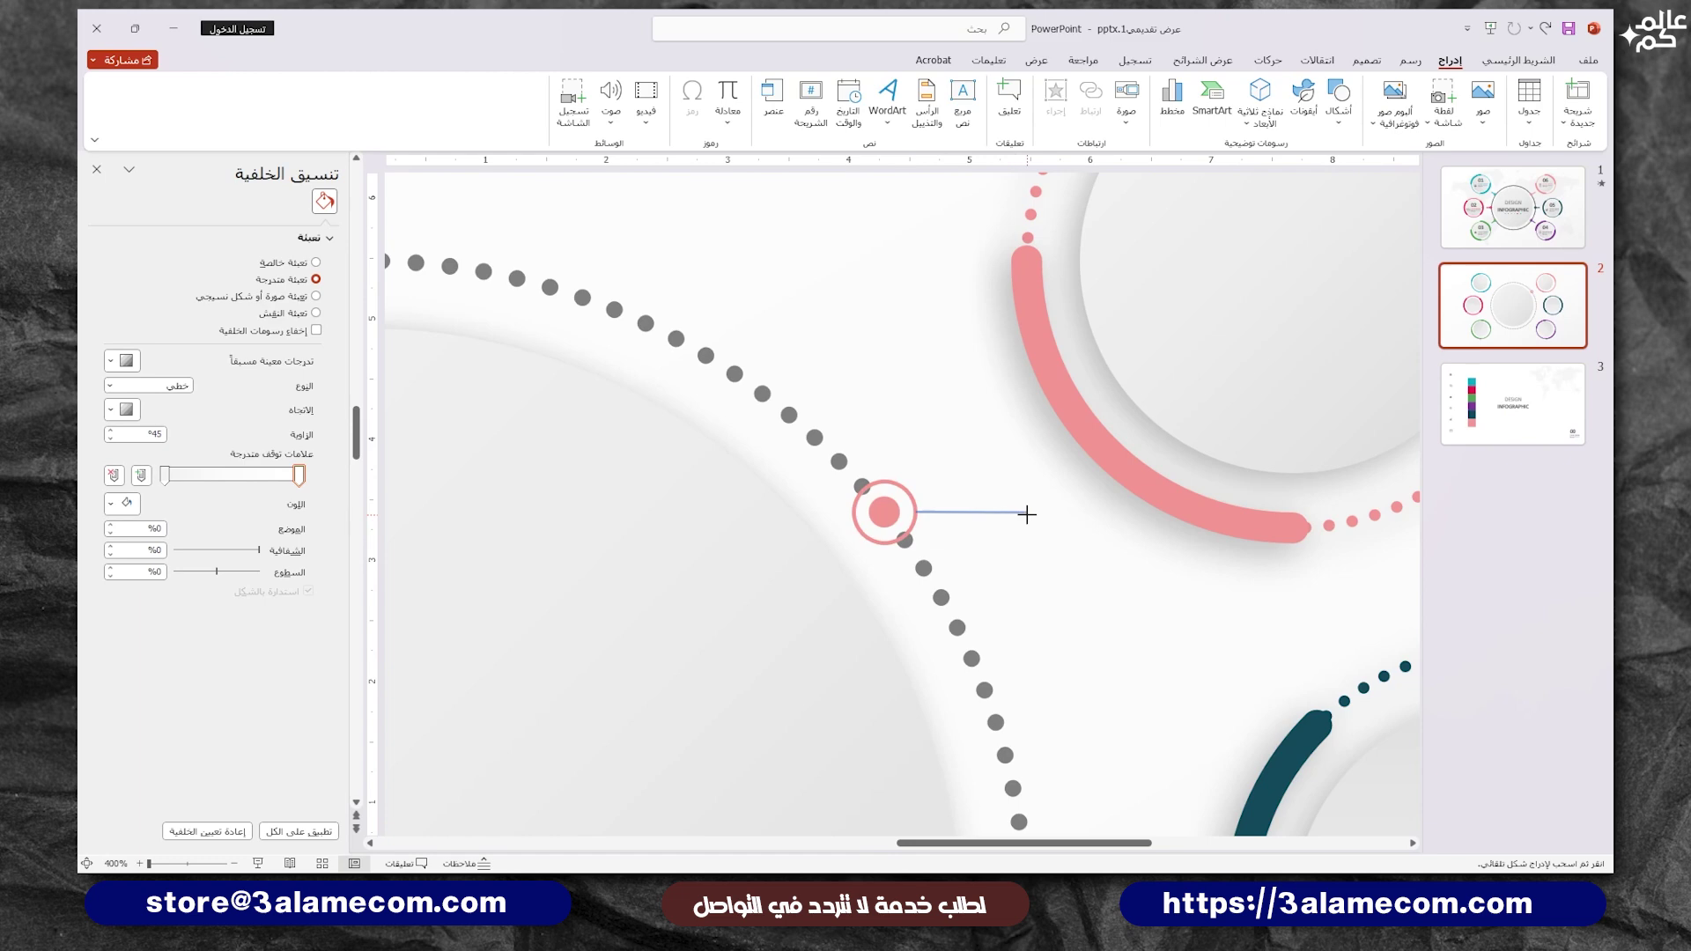
left_click_drag(1011, 513, 1008, 513)
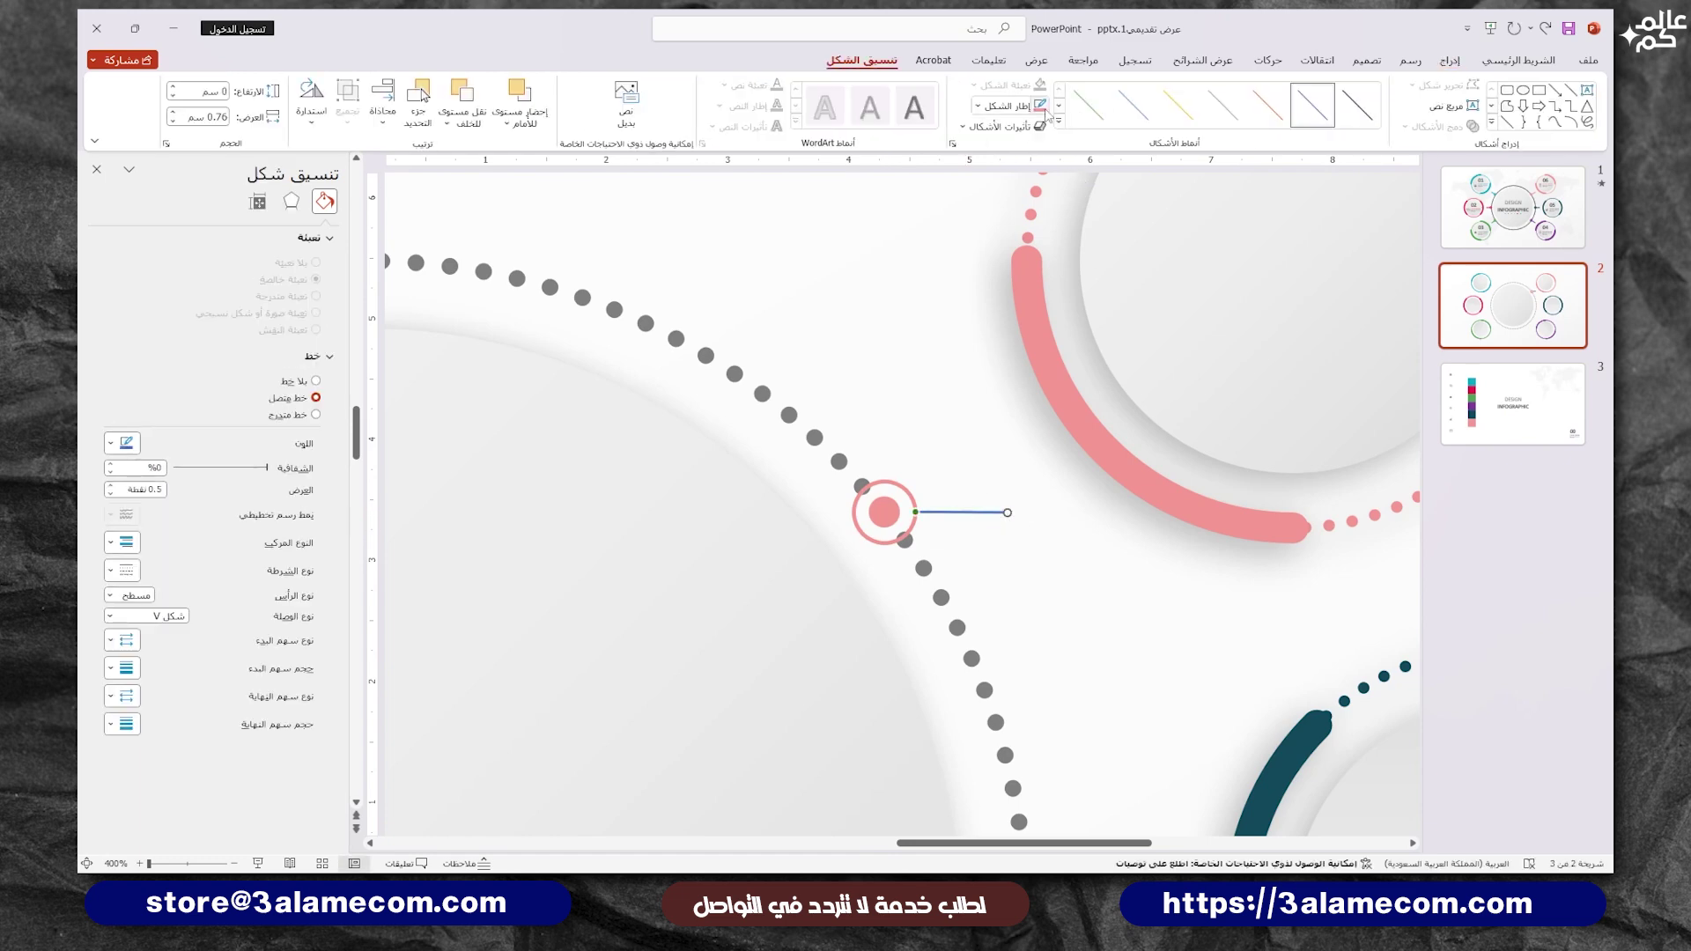
left_click(1045, 111)
Step: Group the marker circles and line, and nudge the group onto the dotted ring
left_click_drag(790, 361, 1031, 671)
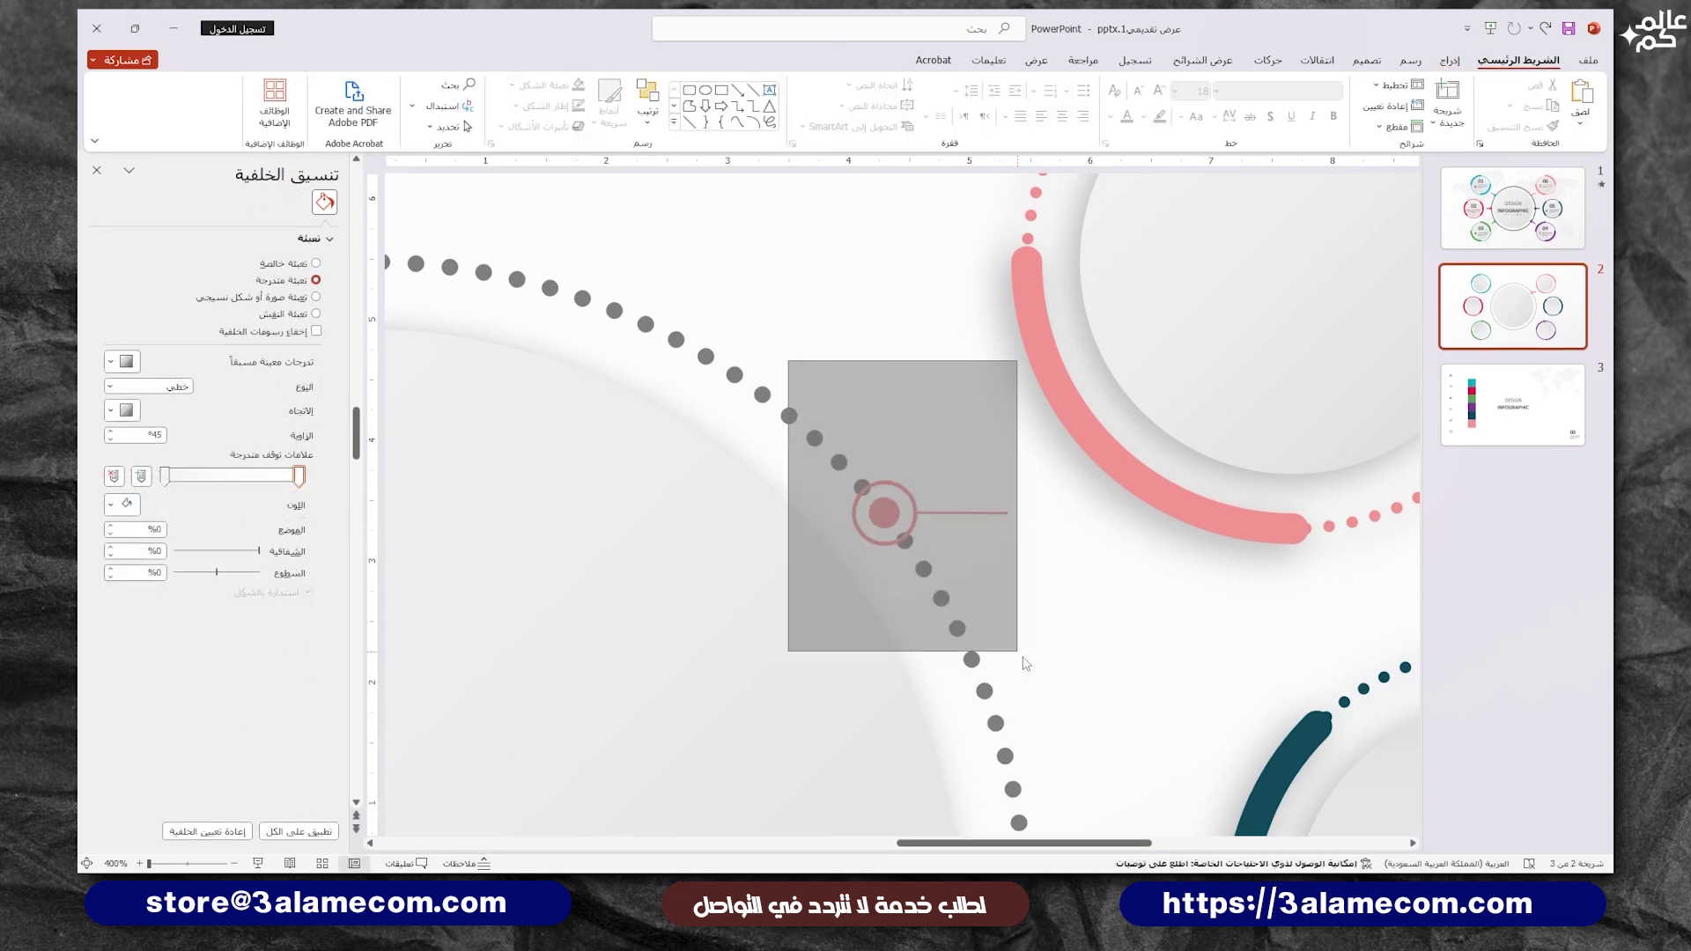
right_click(887, 520)
mouse_move(792, 648)
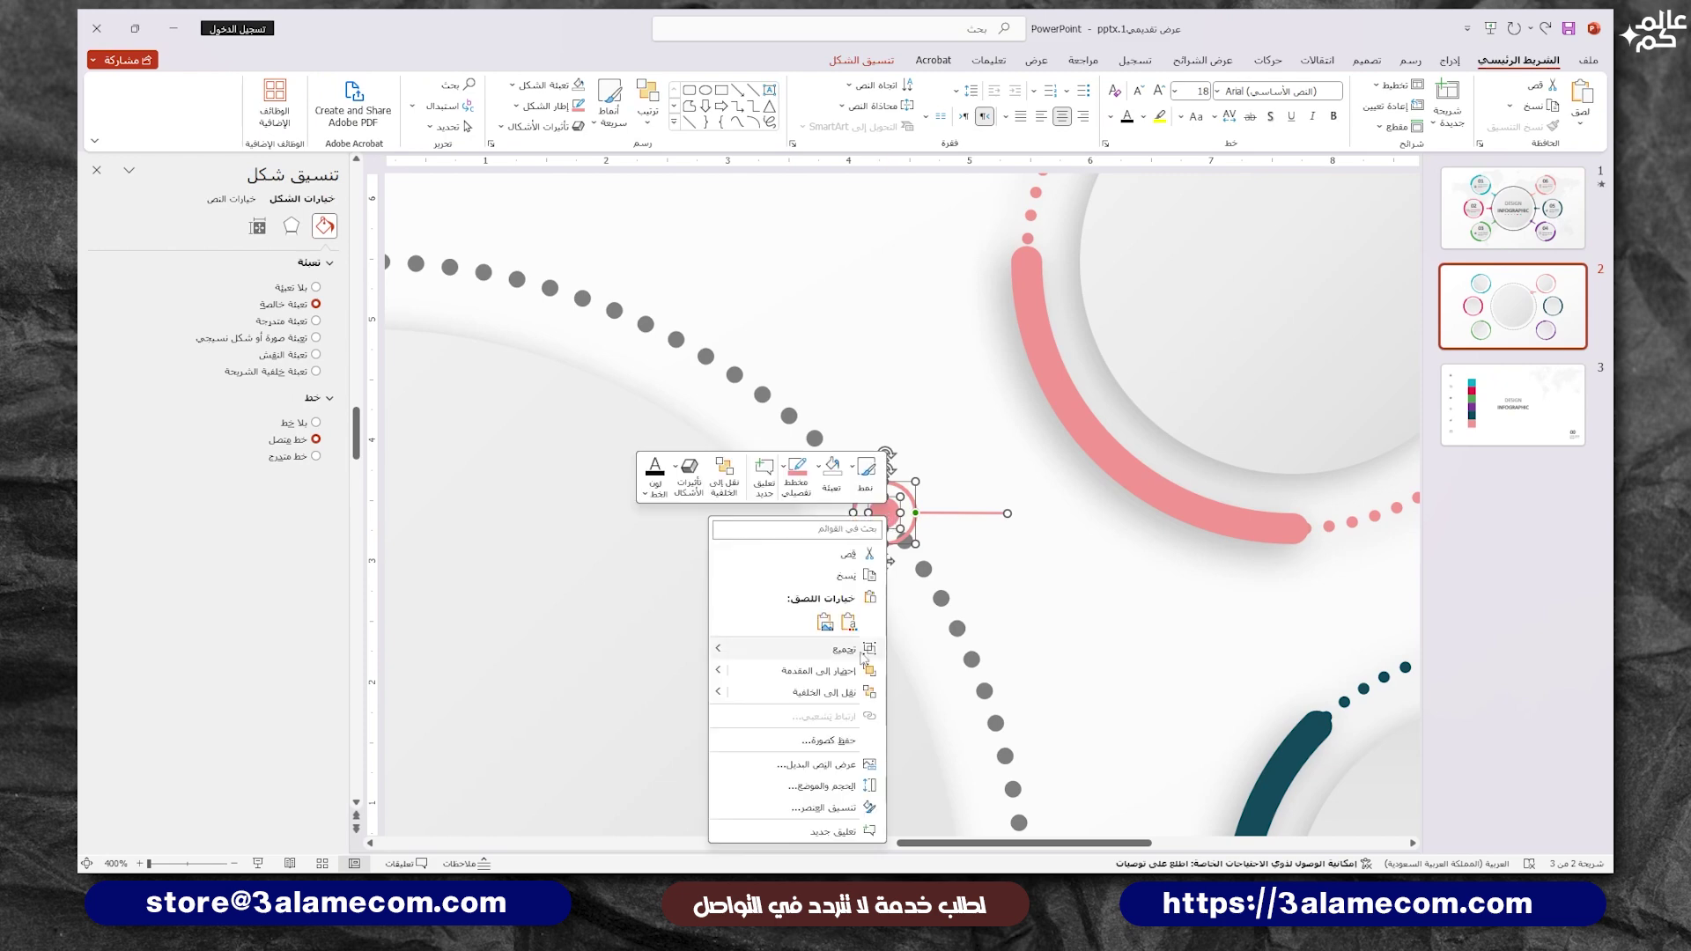
left_click(652, 653)
scroll(949, 597, "down", 5)
scroll(937, 437, "down", 5)
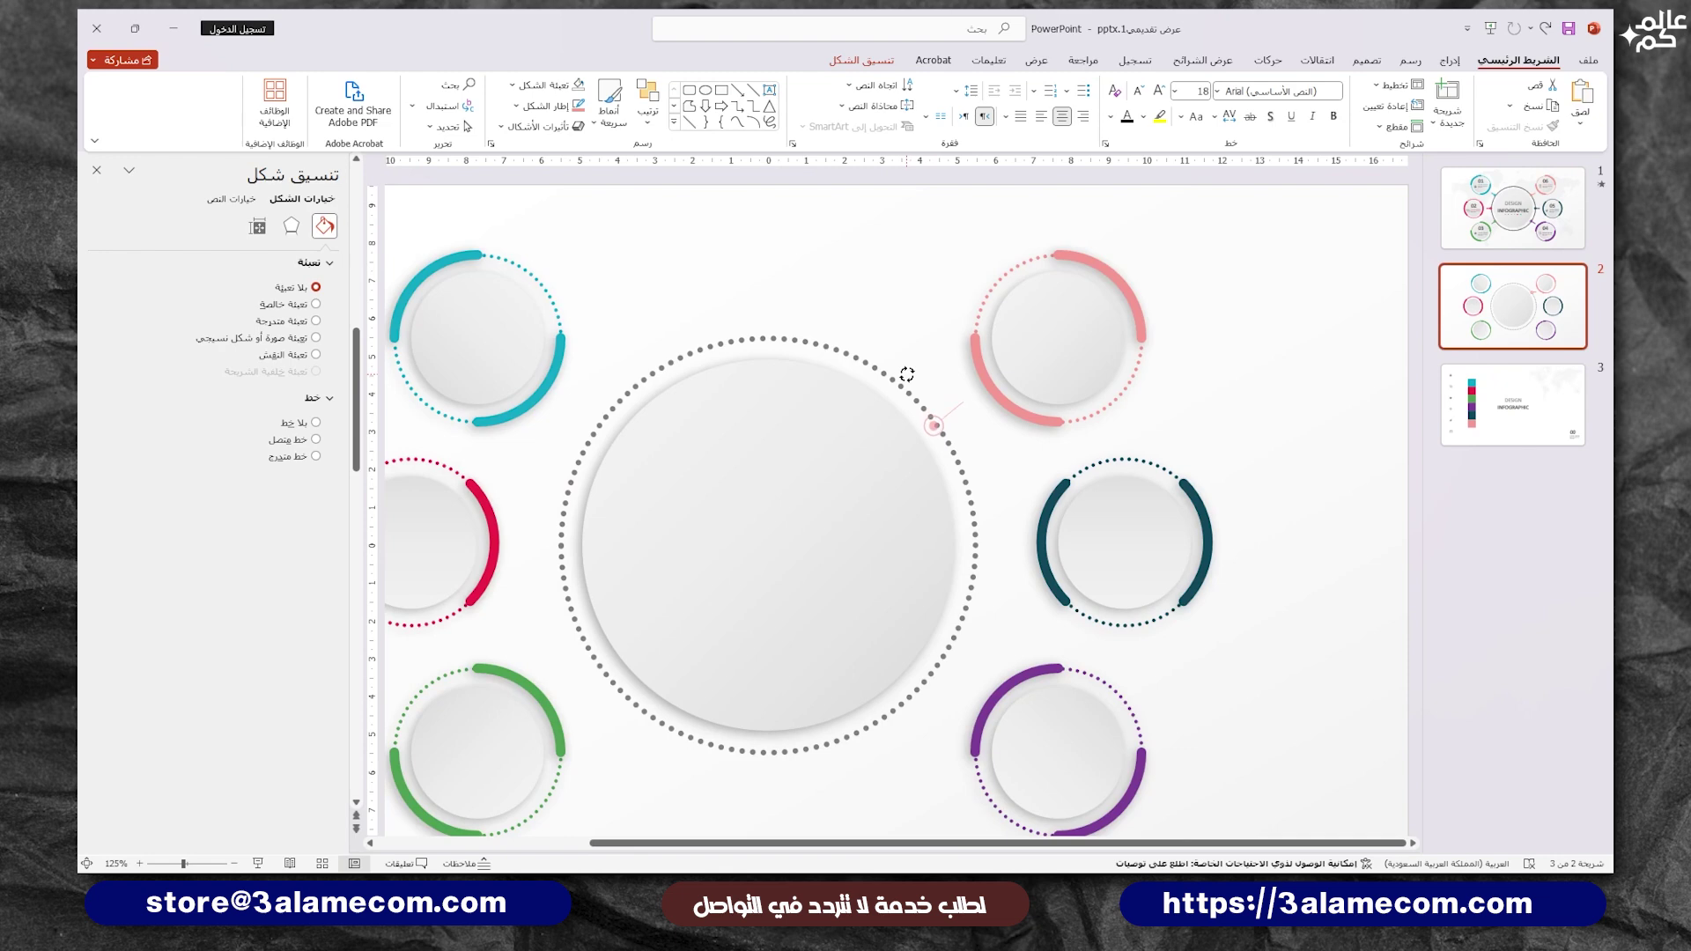
left_click_drag(934, 425, 940, 427)
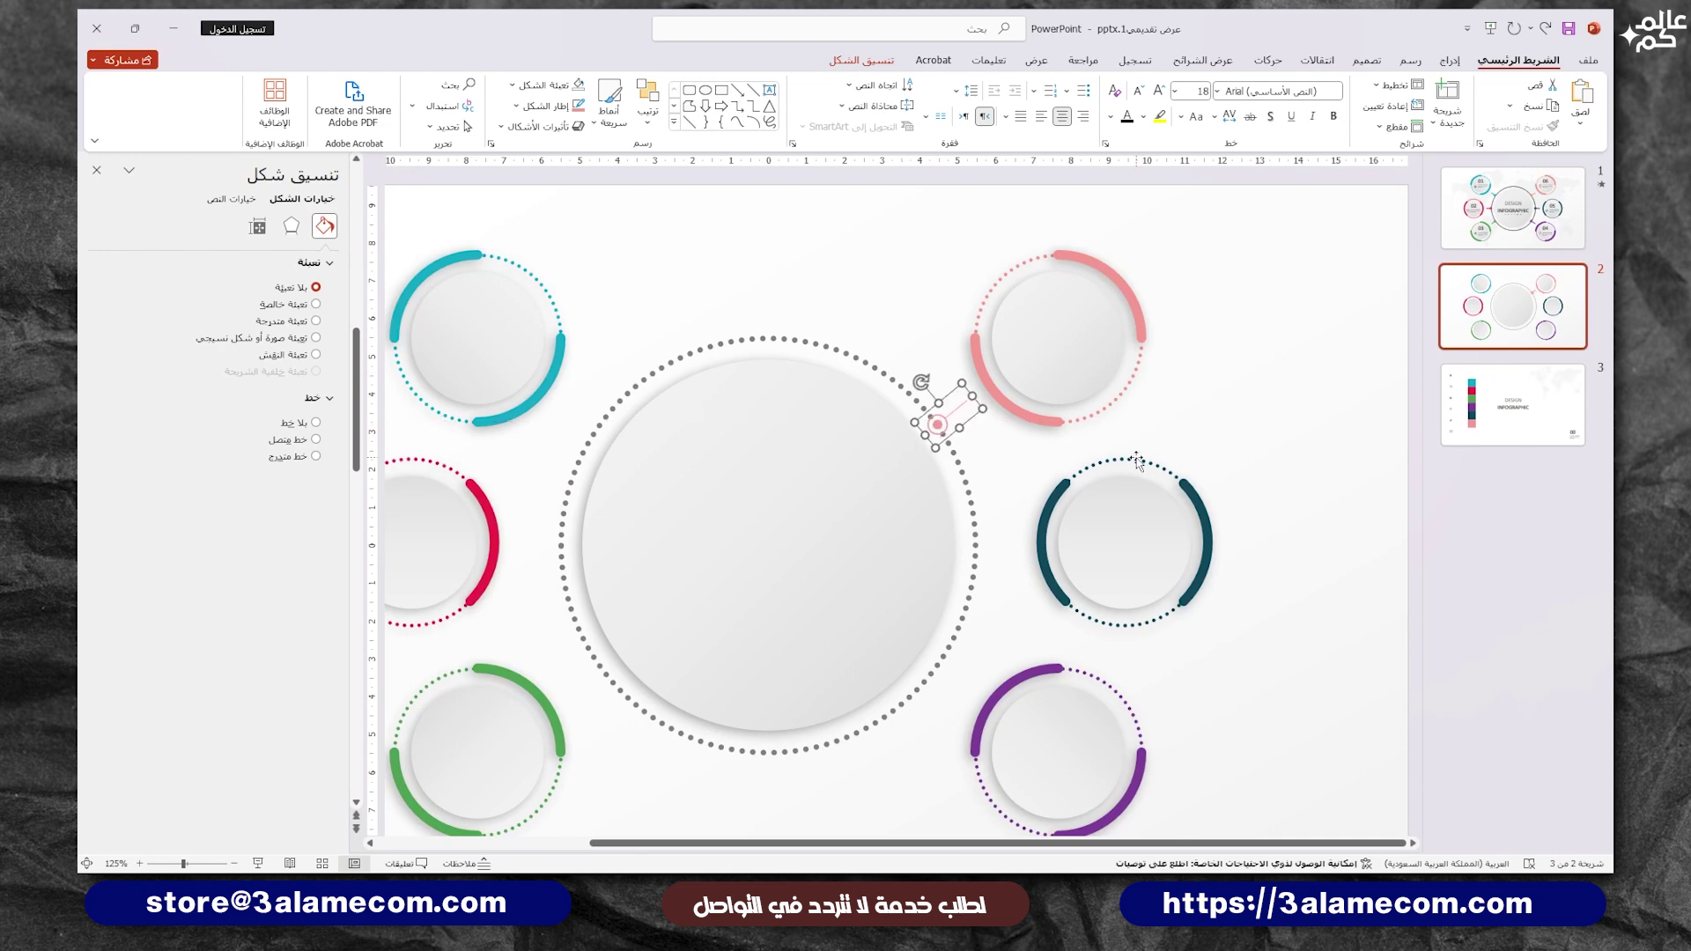
Step: Copy the marker group to the left and flip it horizontally toward the top-left ring
left_click_drag(937, 426, 598, 426)
left_click(648, 101)
mouse_move(601, 390)
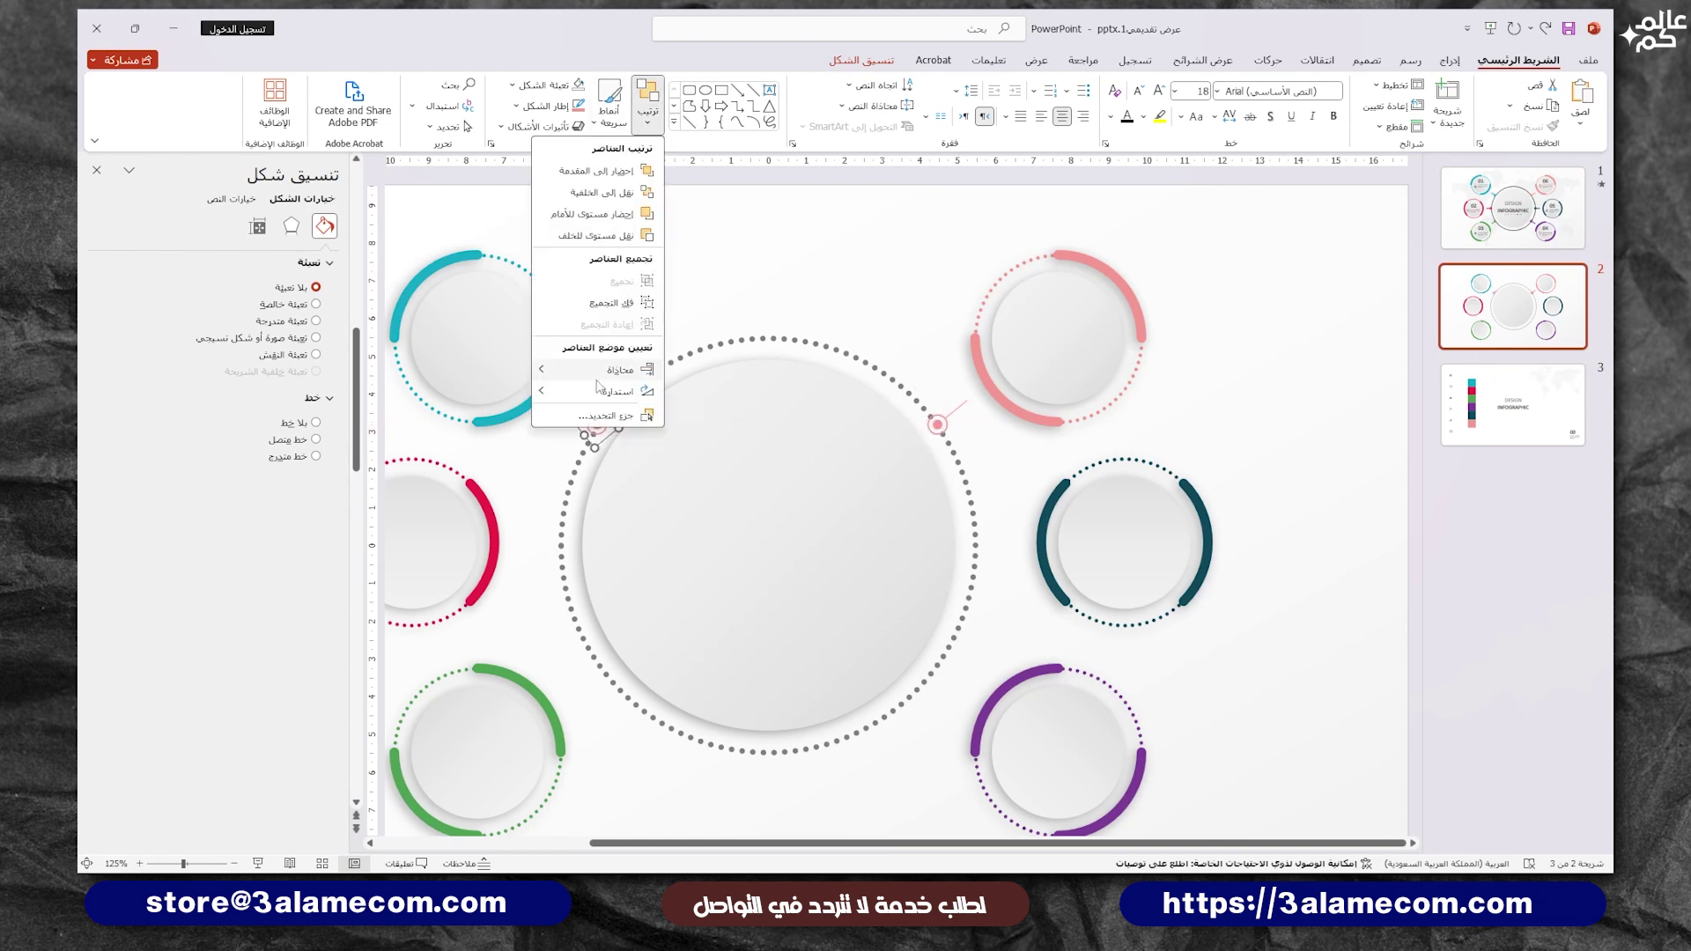
left_click(454, 465)
scroll(620, 427, "up", 5, "ctrl")
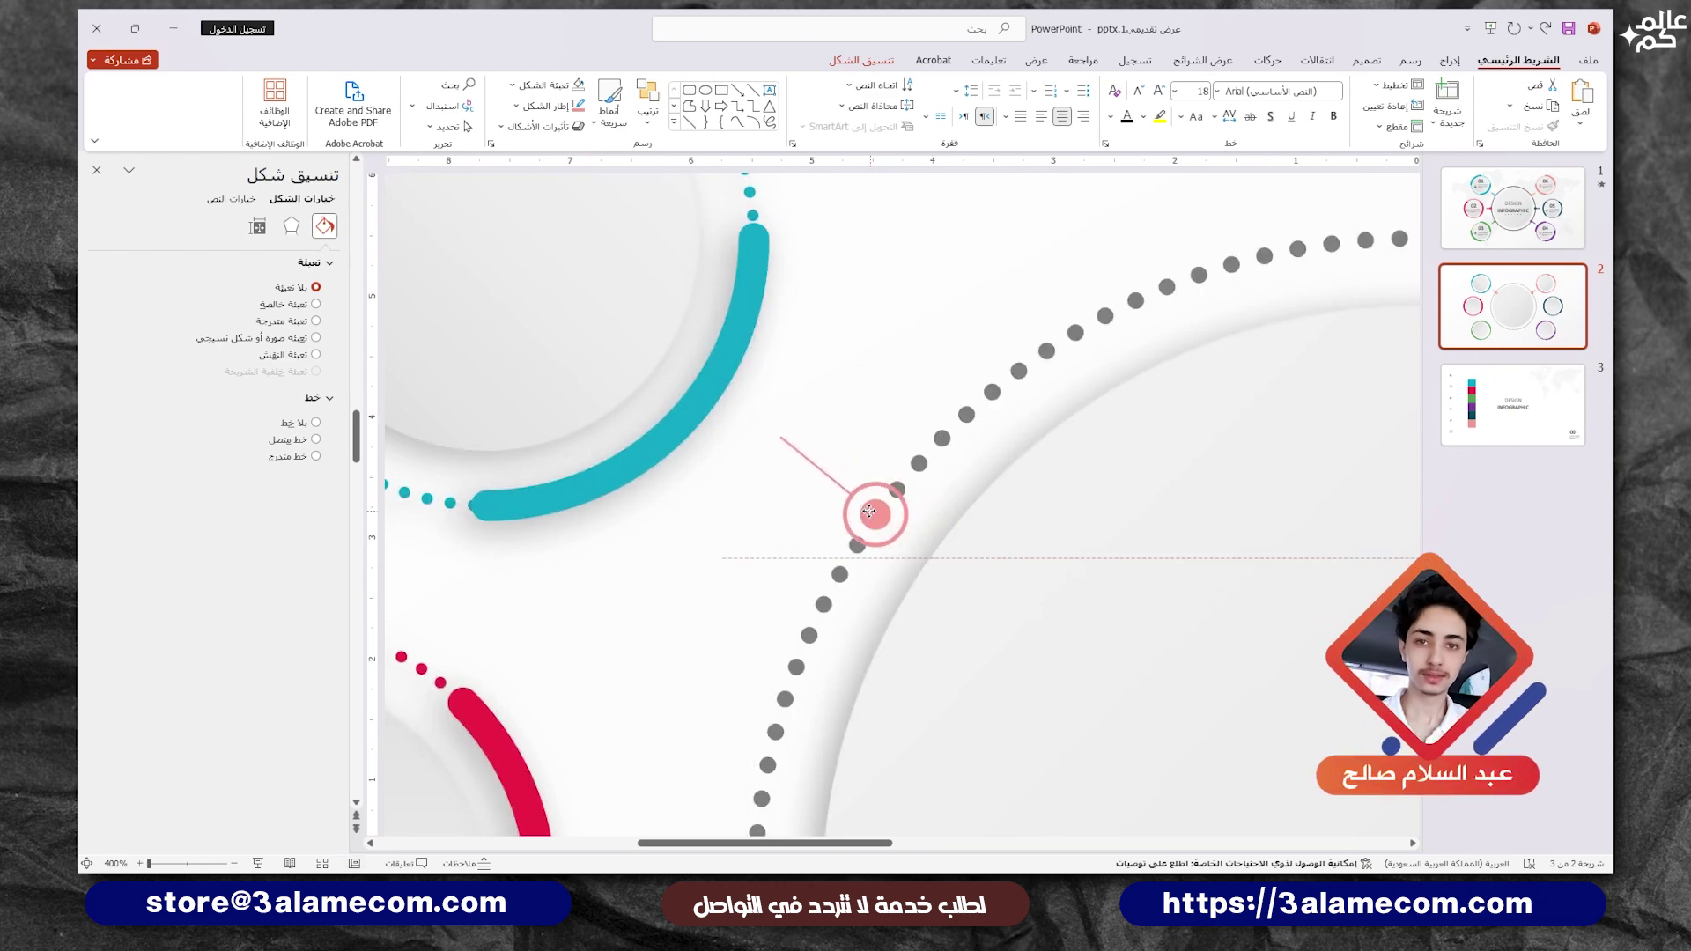
Step: Settle the left marker copy on the ring and colour its line, ring and dot teal
left_click_drag(890, 511, 863, 486)
left_click(864, 487)
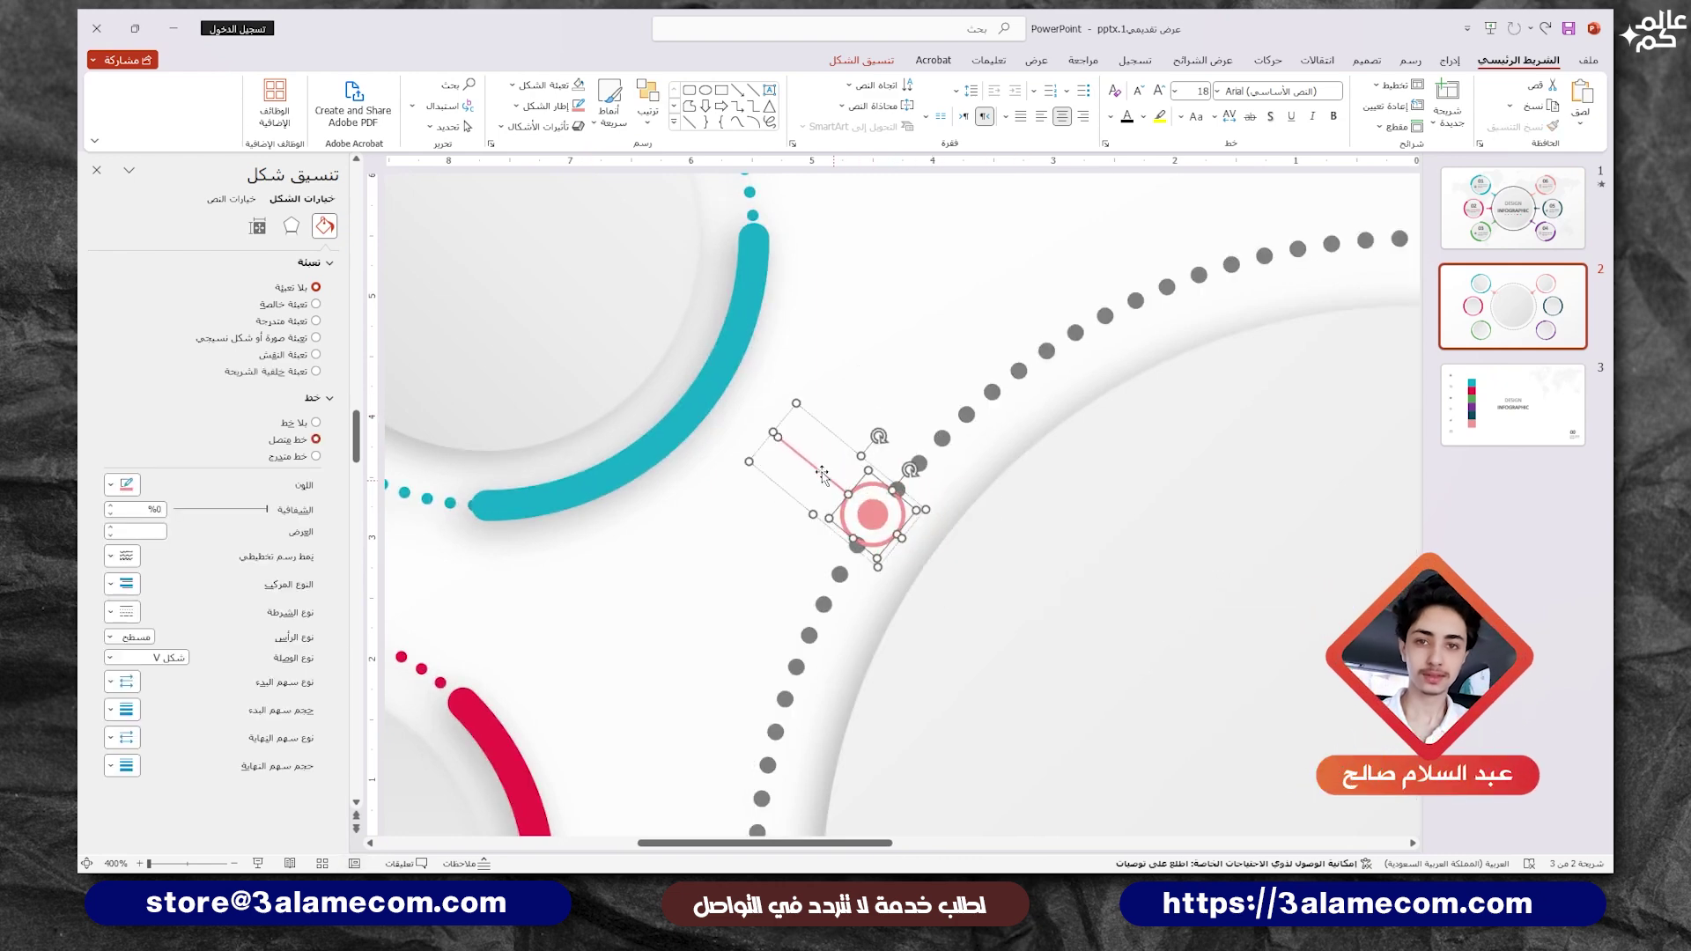
left_click(112, 485)
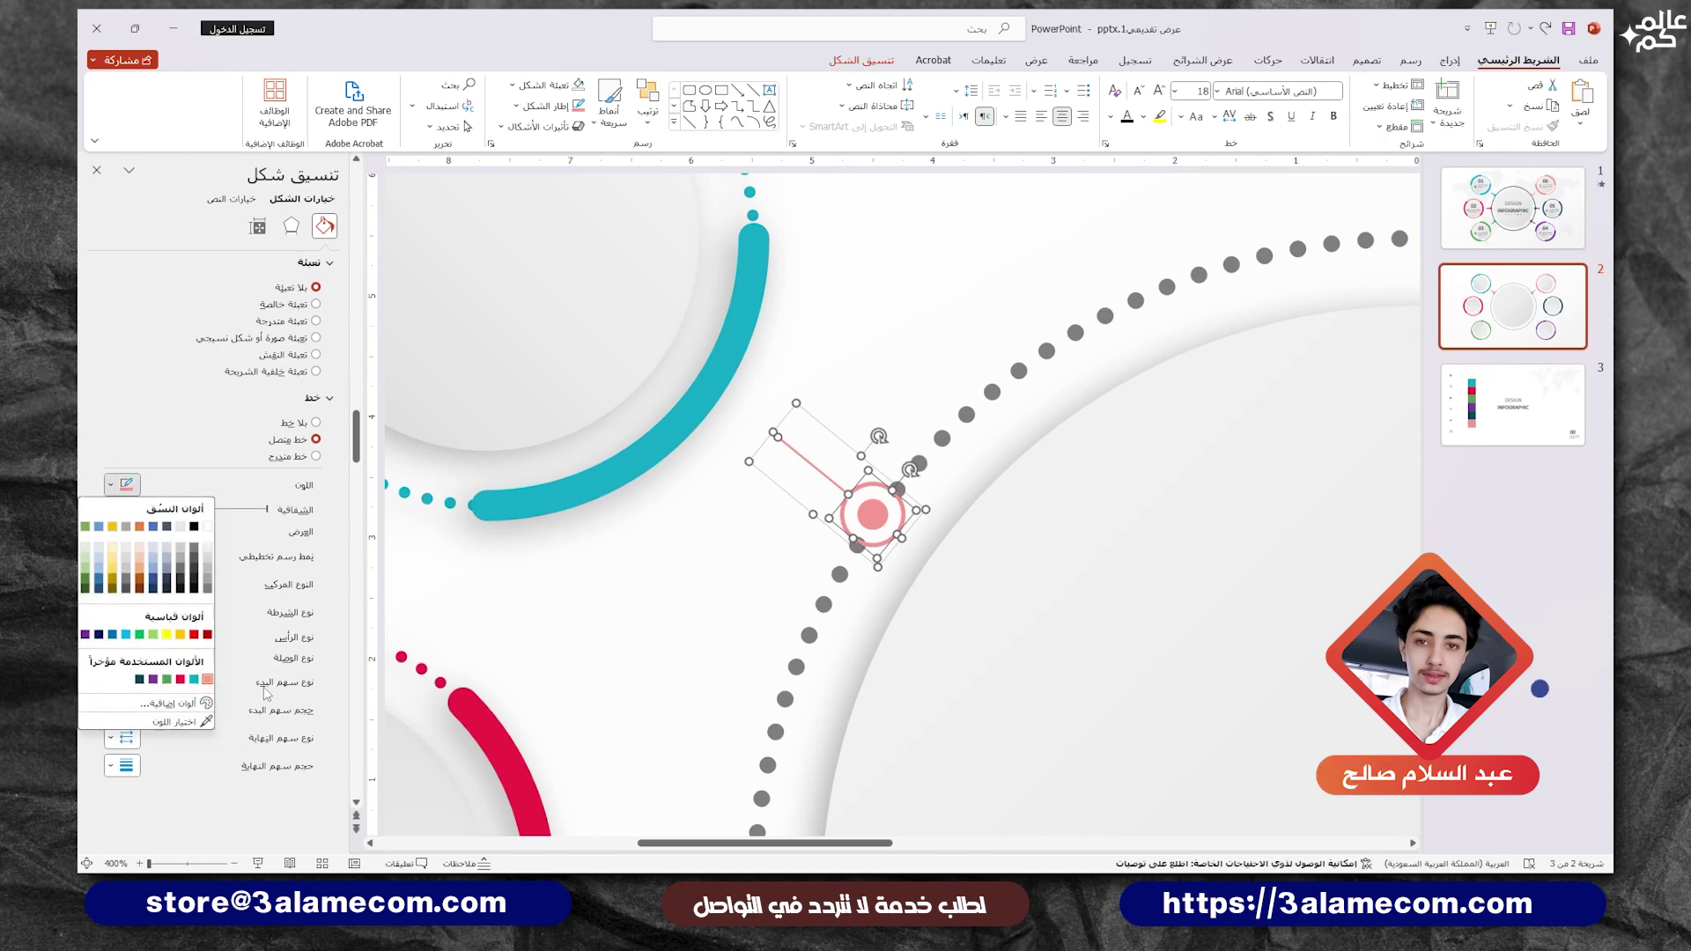
left_click(194, 679)
left_click(873, 515)
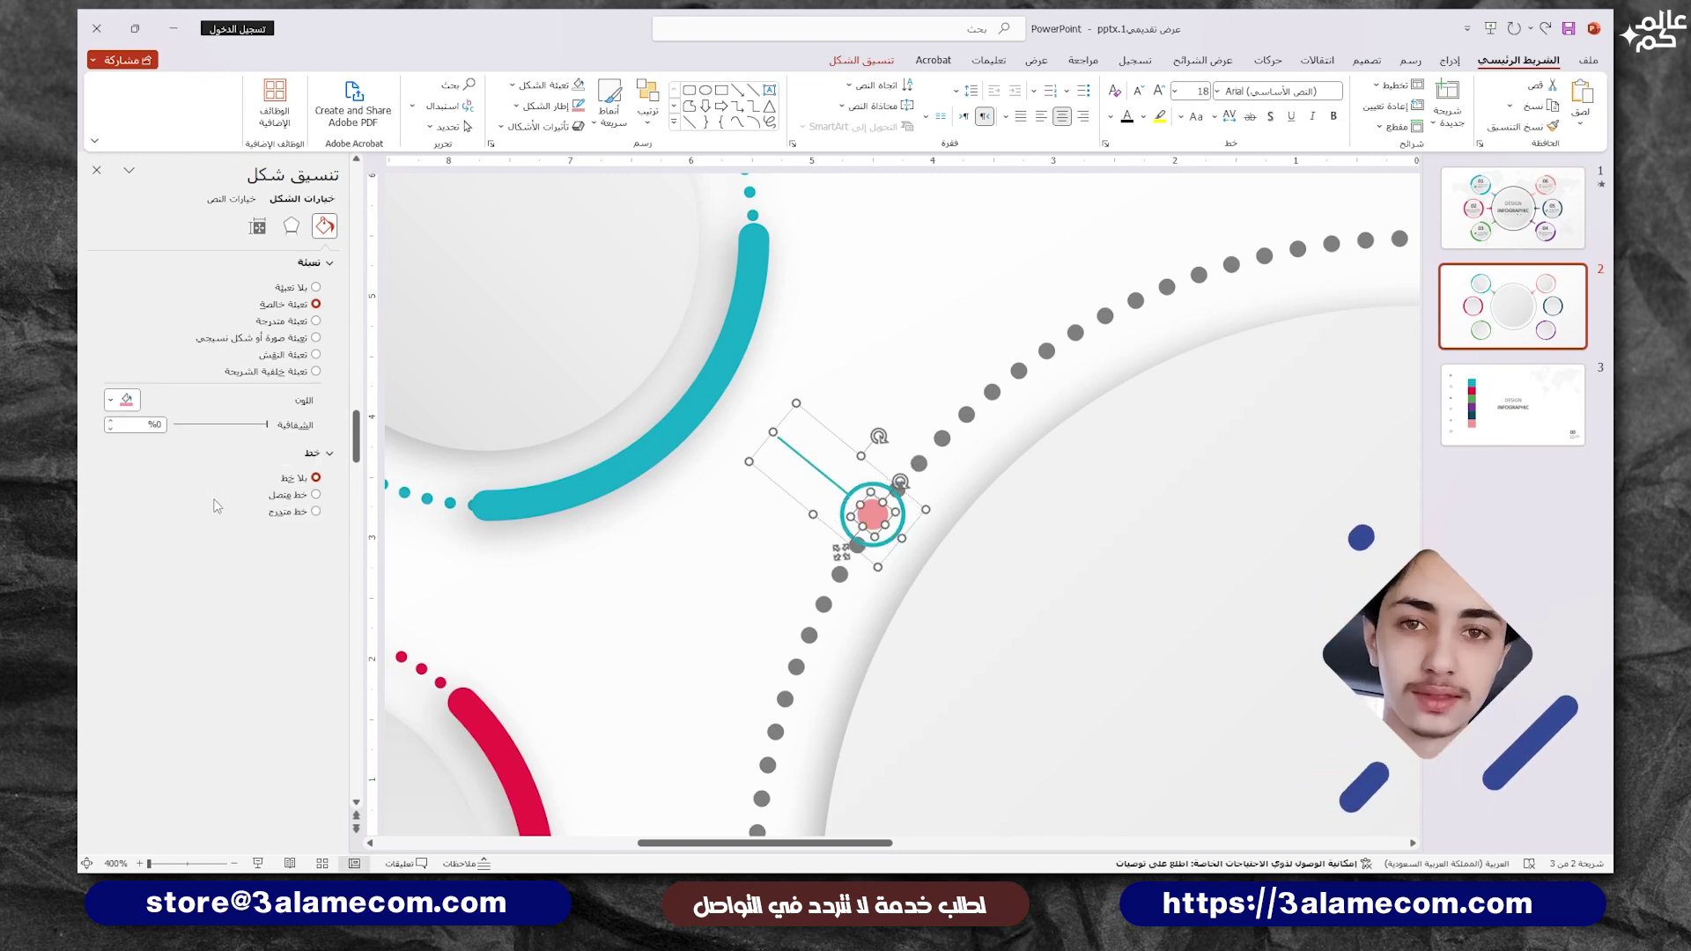
left_click(112, 401)
left_click(207, 596)
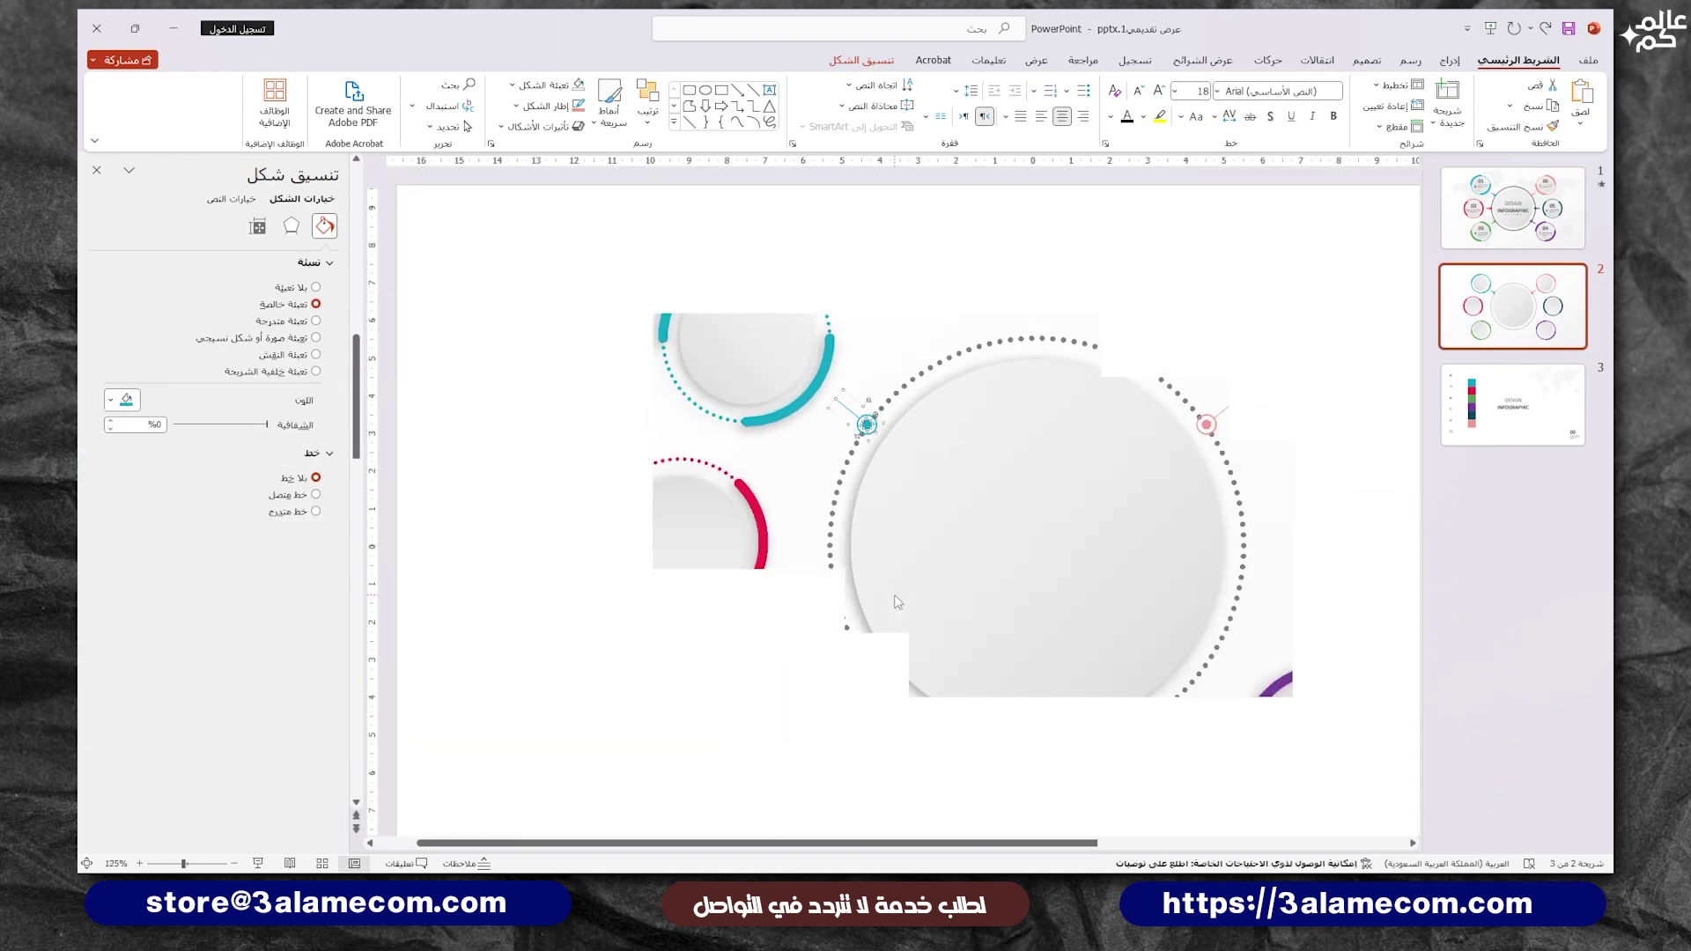
scroll(758, 423, "down", 5, "ctrl")
Step: Copy the pink and teal markers down, flip them vertically, and place them by the lower circles
left_click(1095, 446)
left_click(1057, 409)
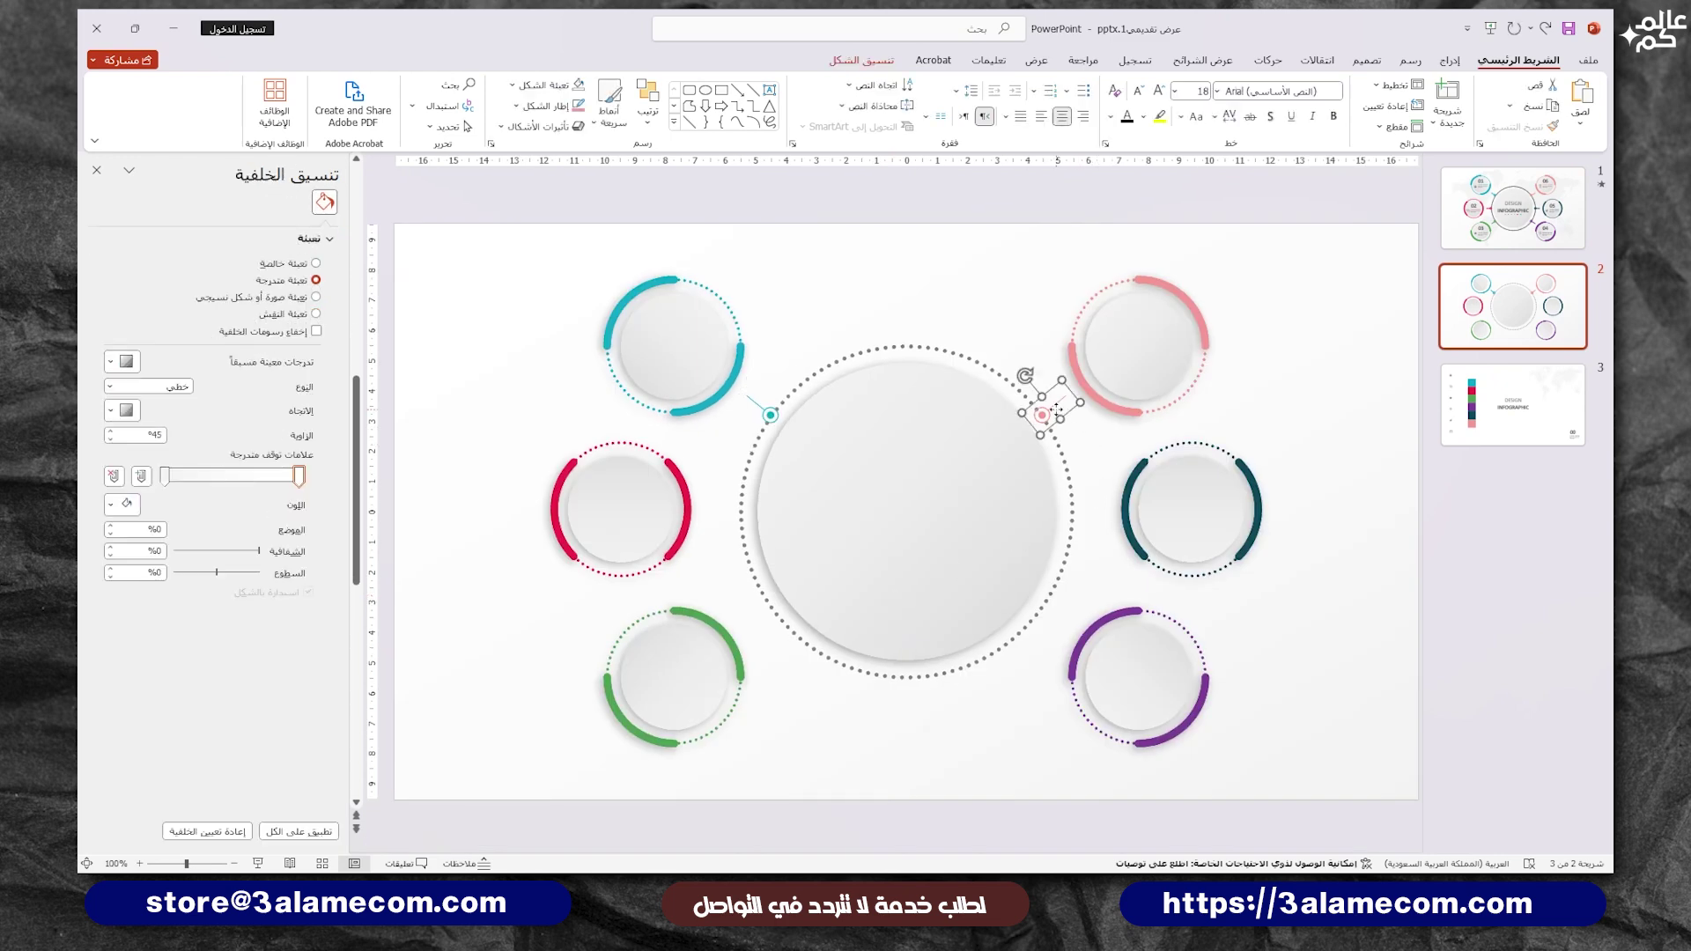
left_click(771, 414, "shift")
mouse_move(747, 409)
left_mouse_down()
mouse_move(747, 621)
mouse_move(742, 600)
left_mouse_up()
left_click(642, 130)
mouse_move(601, 391)
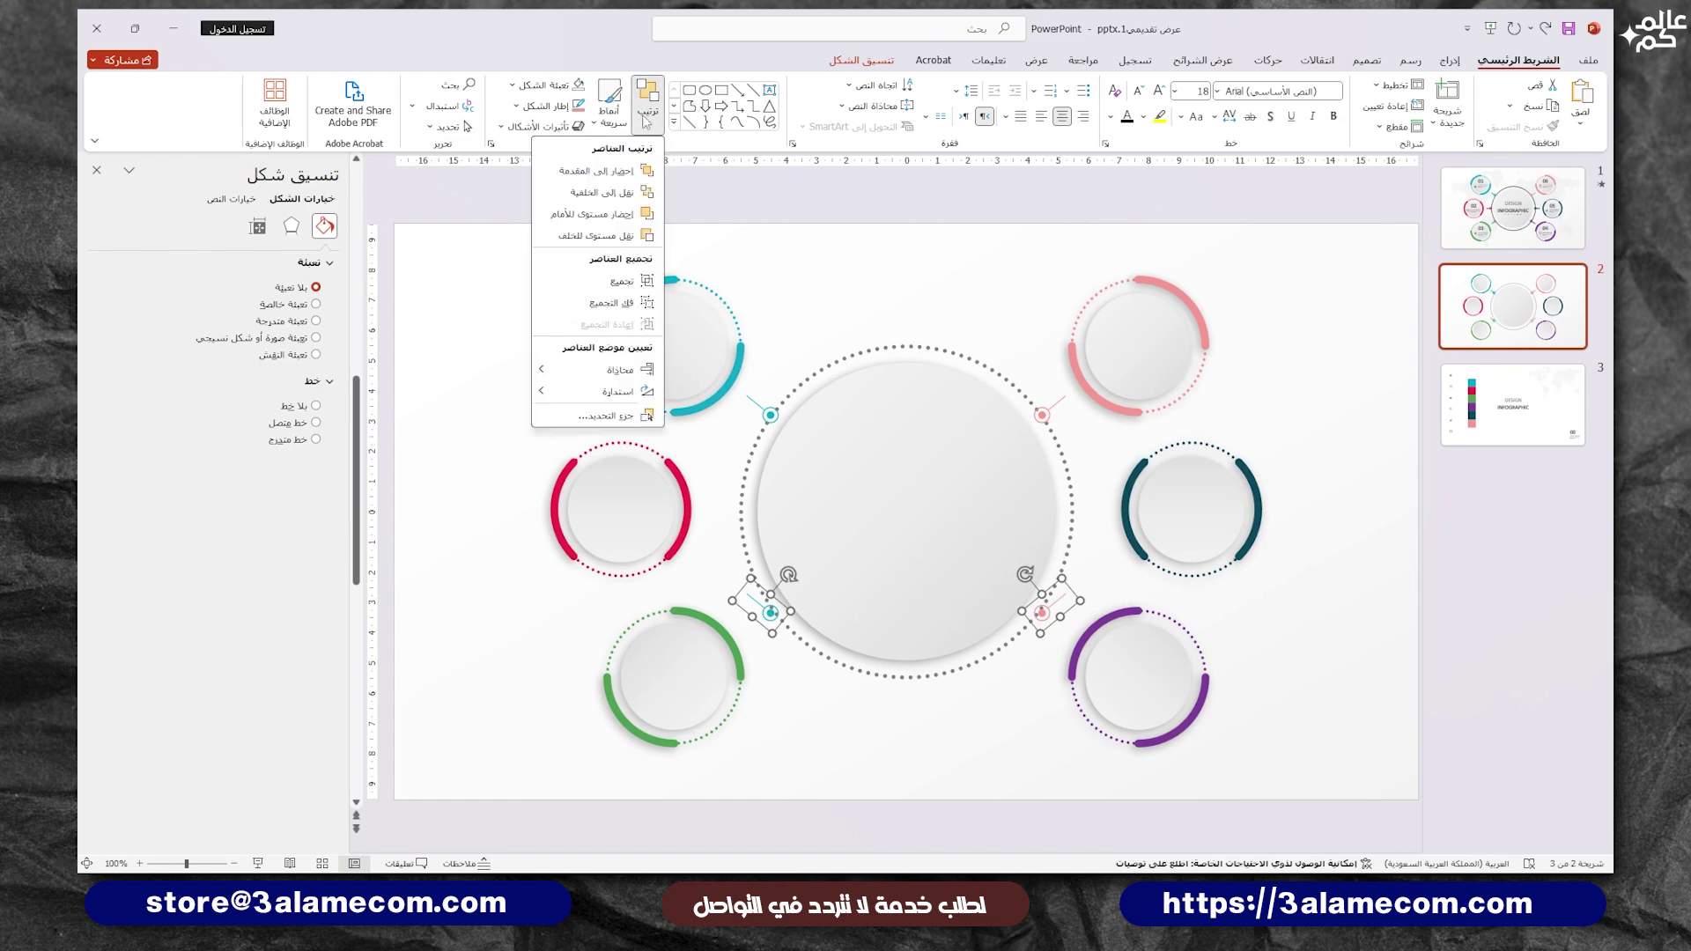
left_click(493, 449)
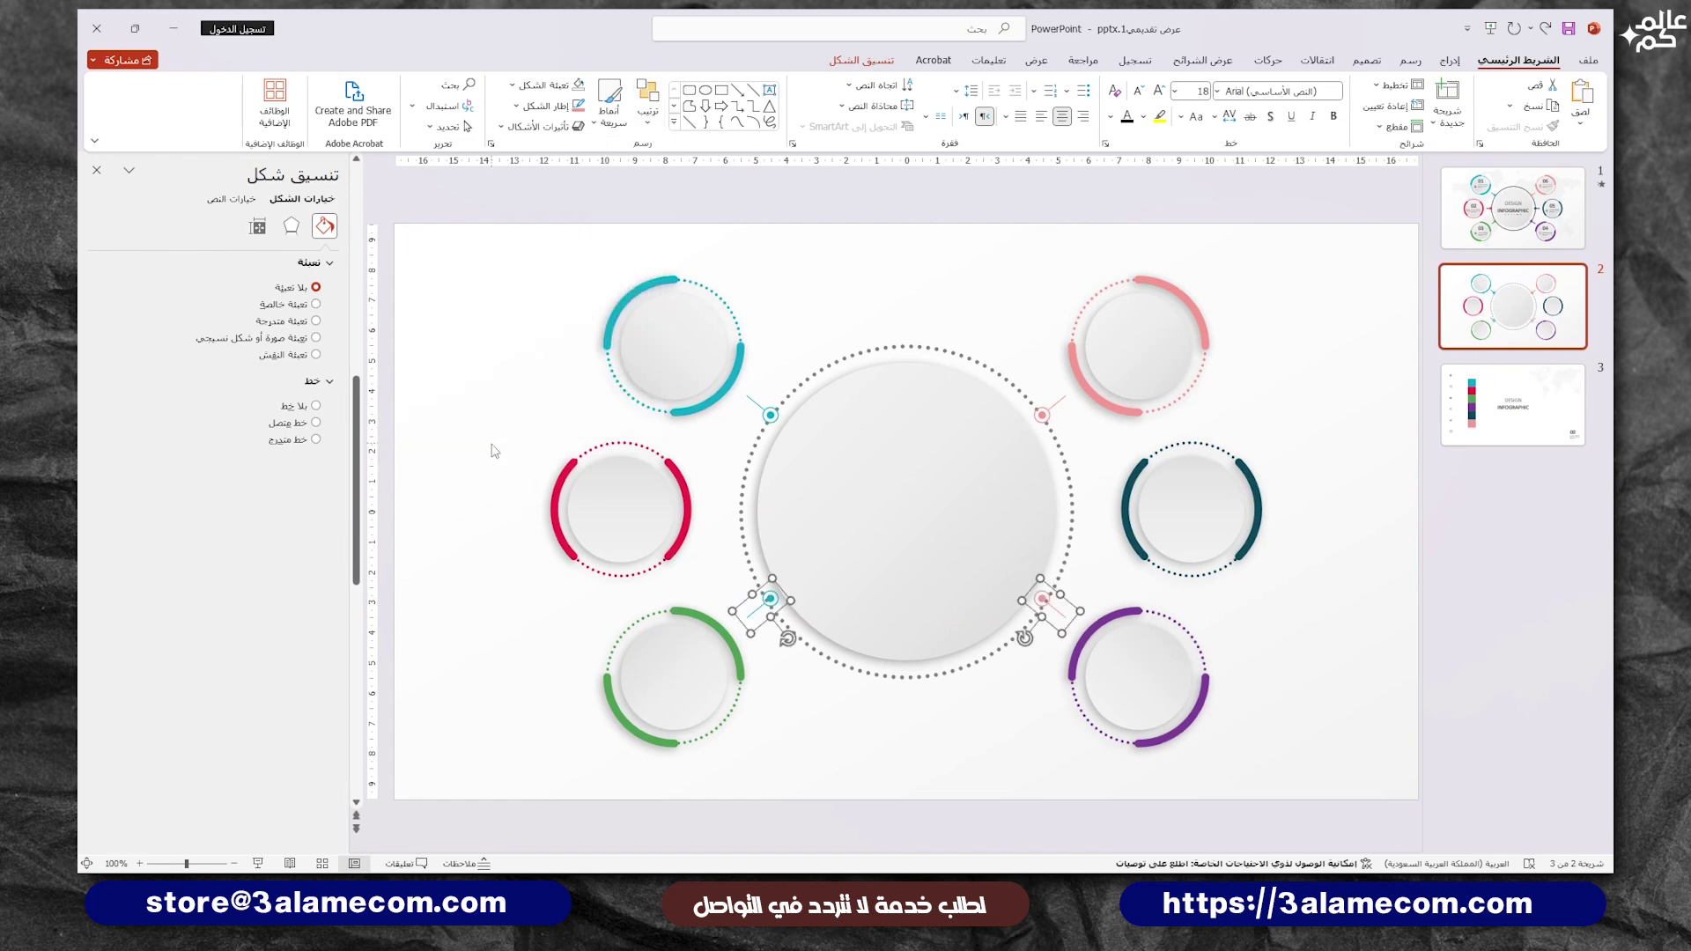
scroll(1154, 537, "up", 5, "ctrl")
scroll(1154, 537, "up", 5, "ctrl")
left_click_drag(1178, 501, 1181, 520)
left_click(1175, 522)
Step: Colour the lower-right marker's dot, line and ring purple
left_click(1173, 525)
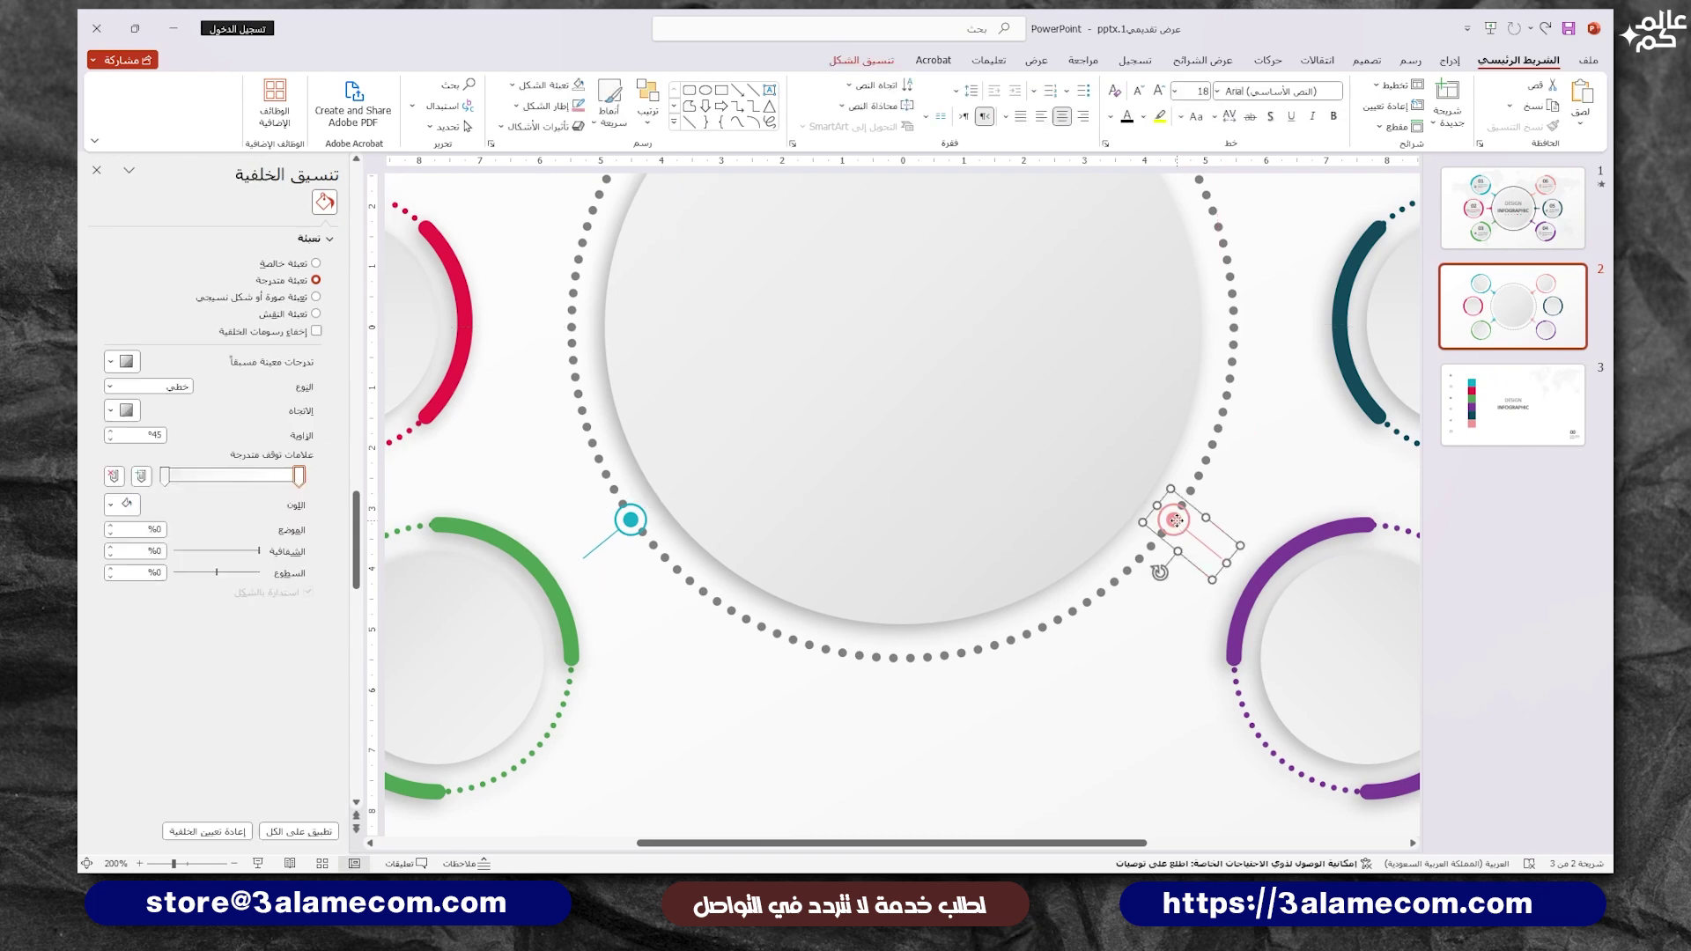
left_click(1174, 524, "shift")
left_click(117, 401)
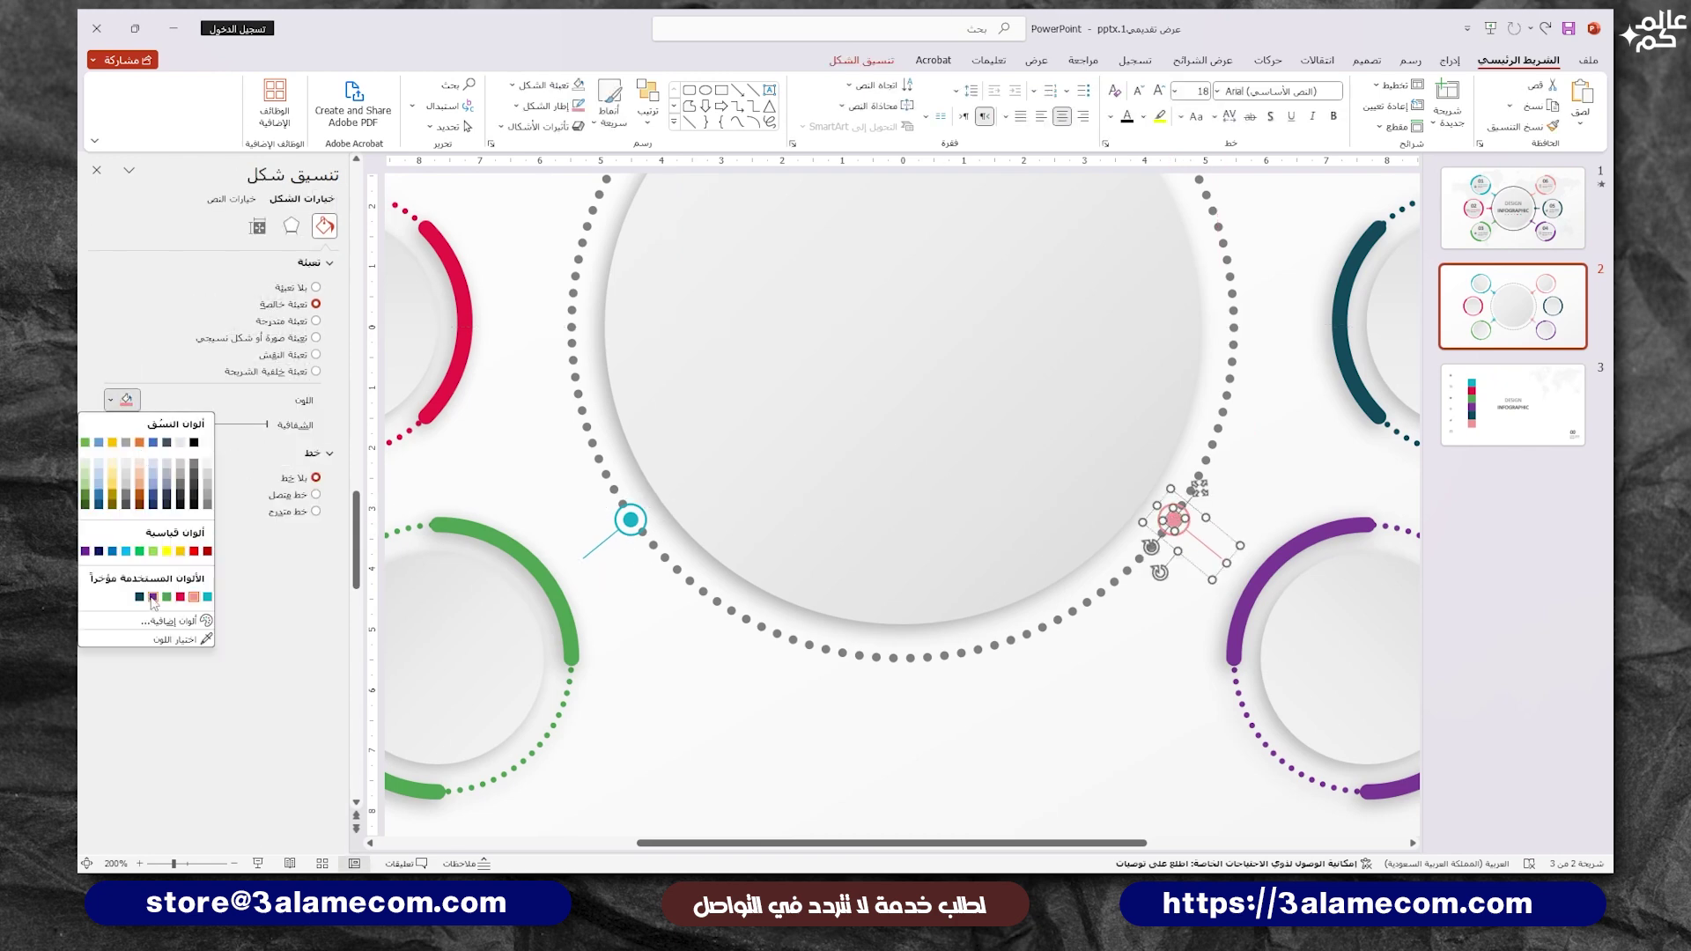
left_click(154, 603)
left_click(1198, 548)
left_click(121, 484)
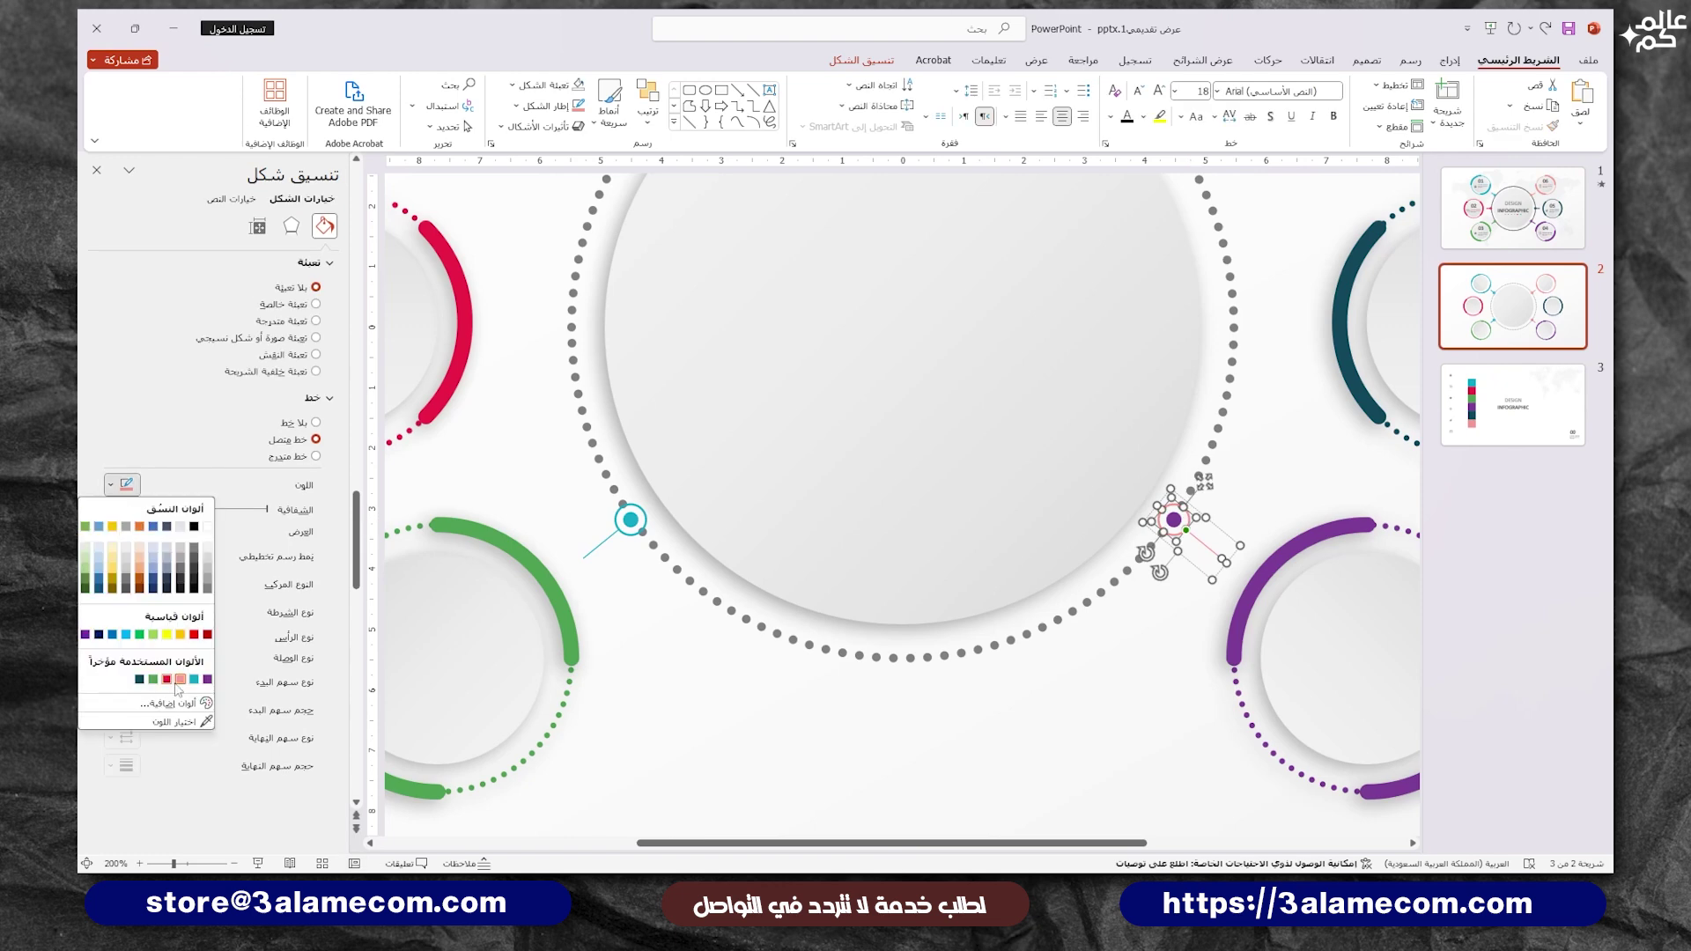
left_click(207, 683)
Step: Colour the lower-left marker's dot, line and ring green
left_click(631, 519)
left_click(121, 400)
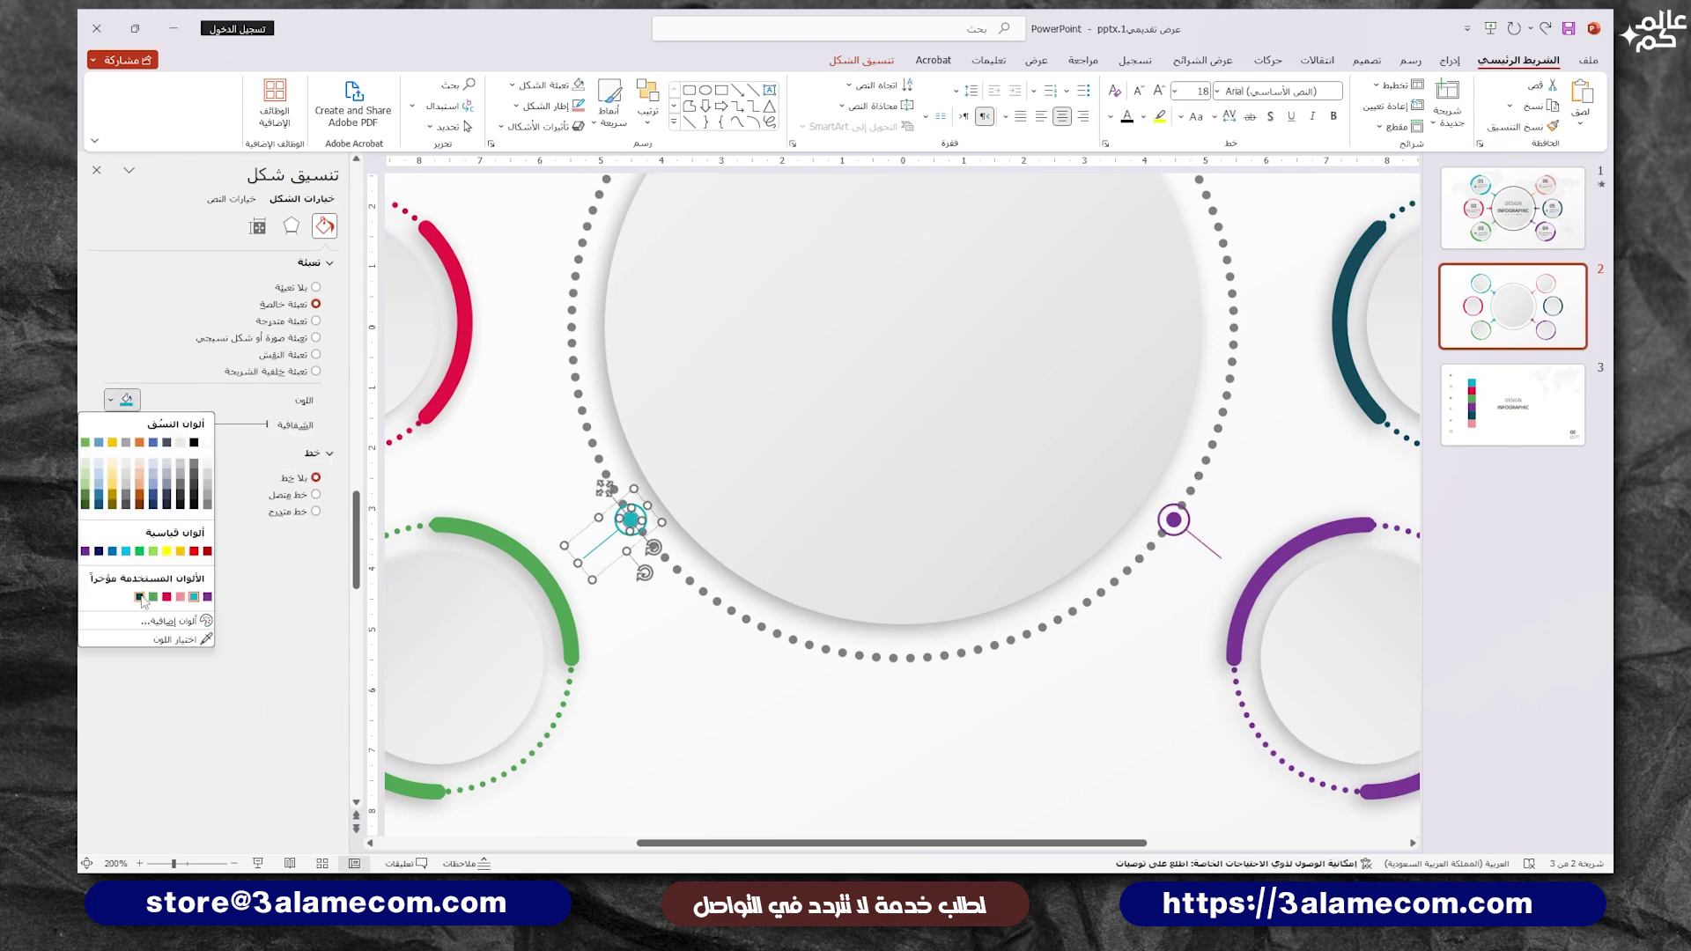
left_click(154, 597)
left_click(601, 546)
left_click(121, 484)
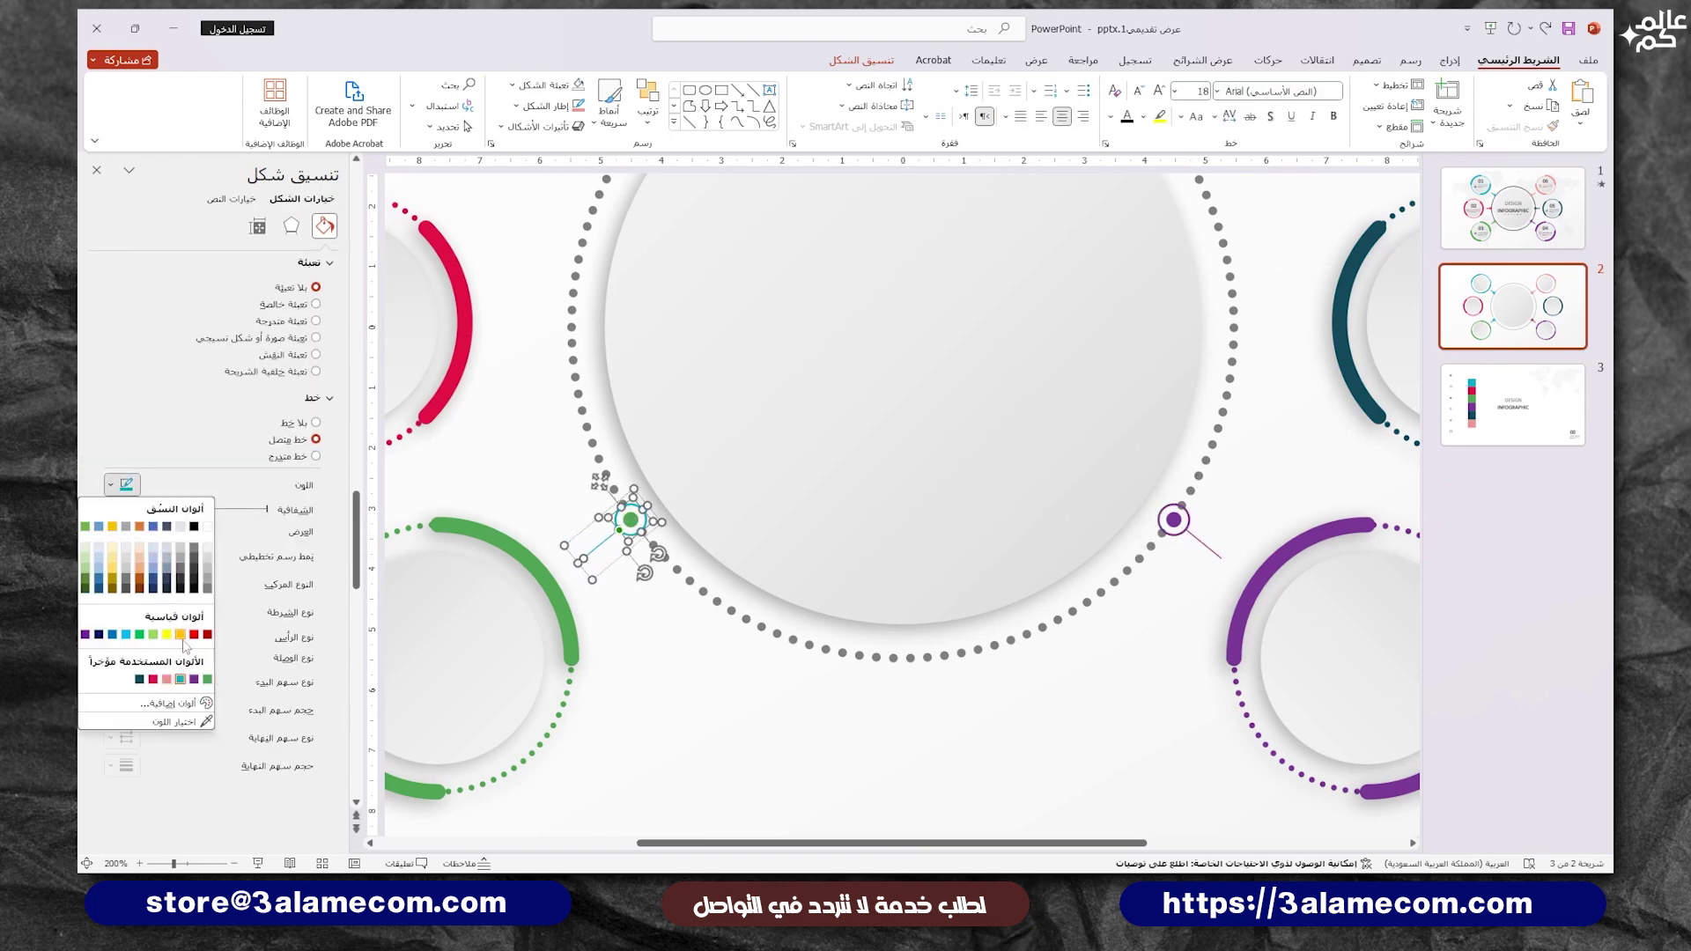
left_click(208, 685)
left_click(737, 710)
scroll(737, 710, "down", 5)
Step: Place a marker beside the right-middle circle and colour it dark teal
left_click(1147, 402)
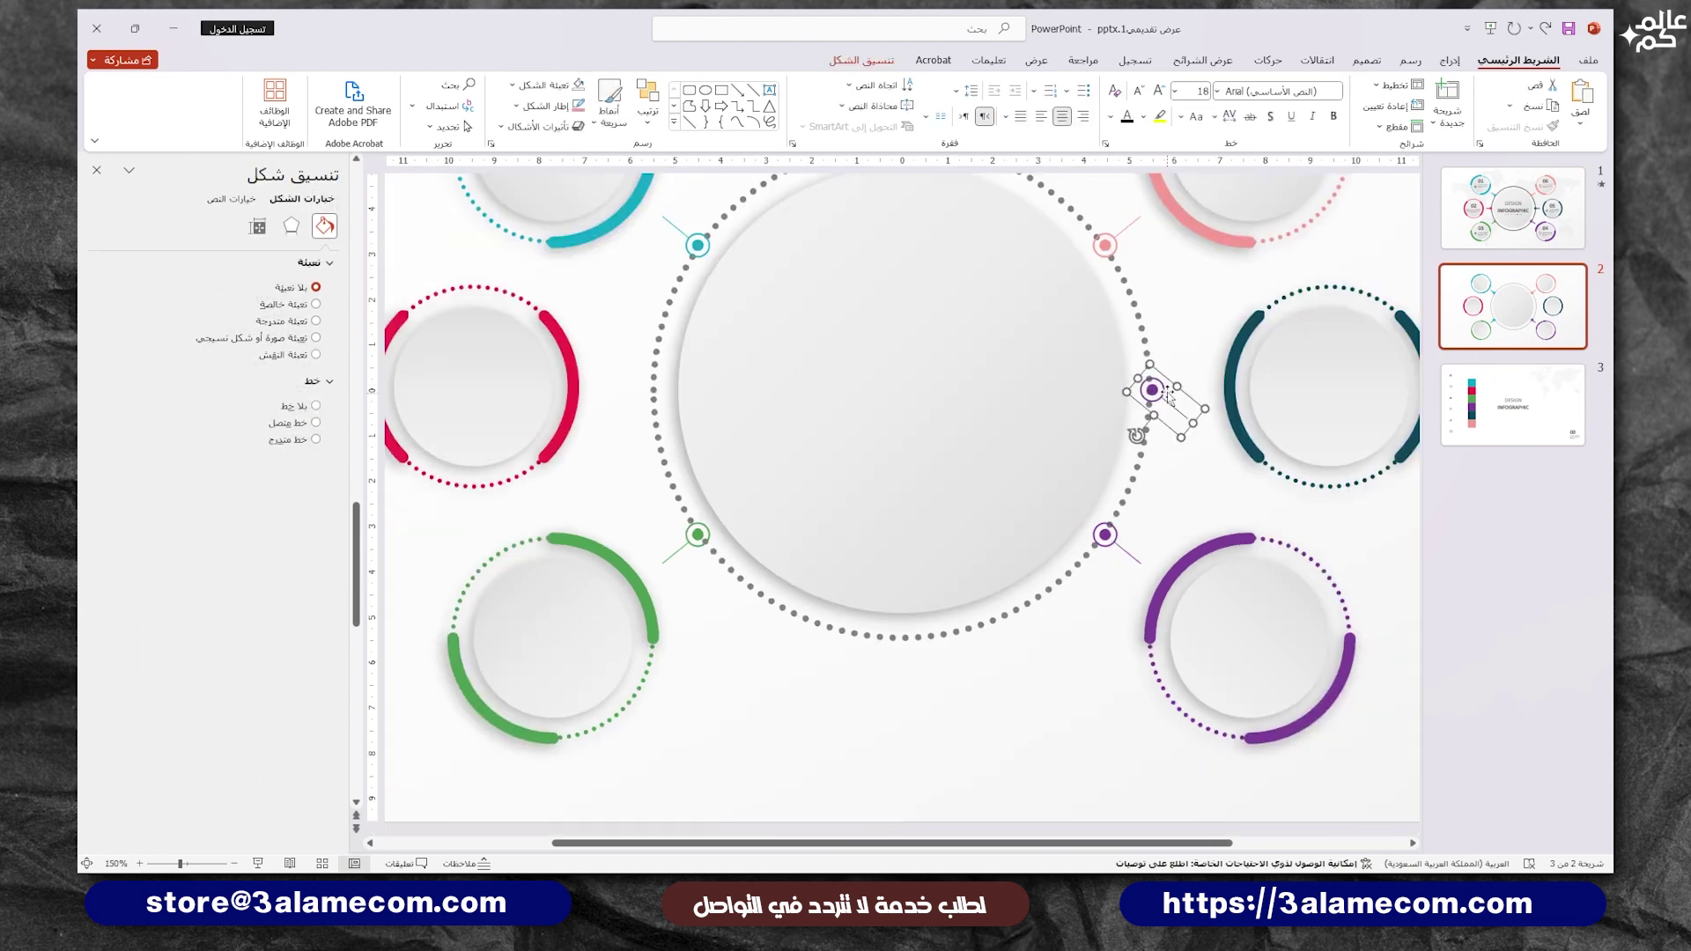
left_click_drag(1148, 401, 1149, 389)
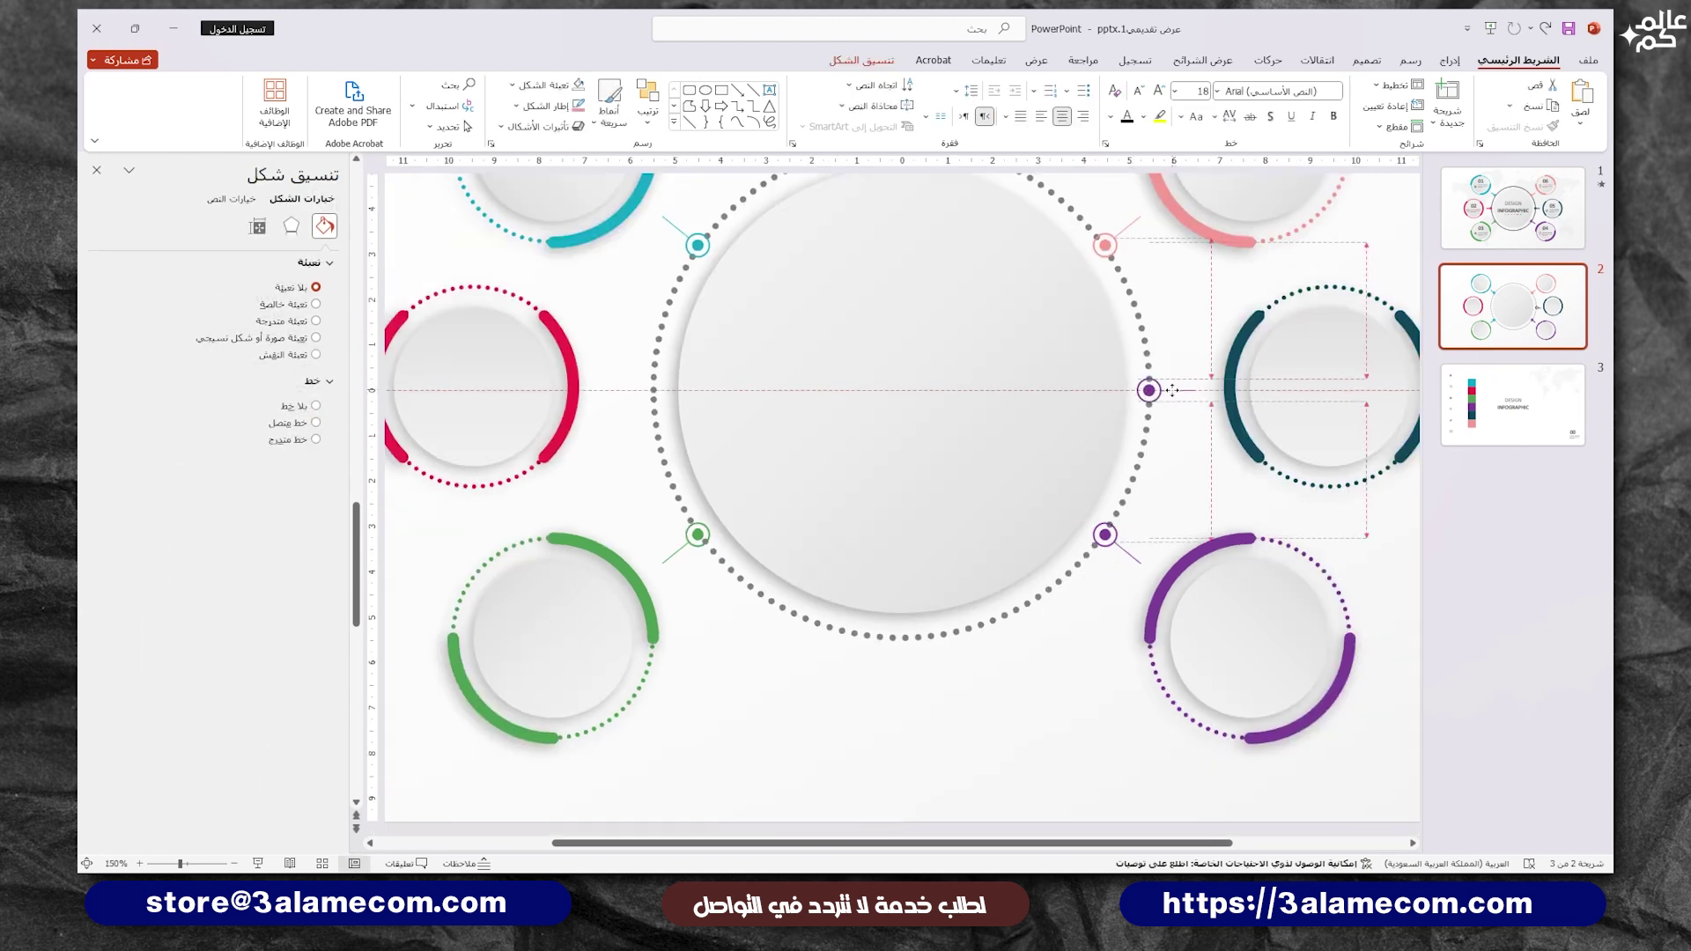
left_click(123, 483)
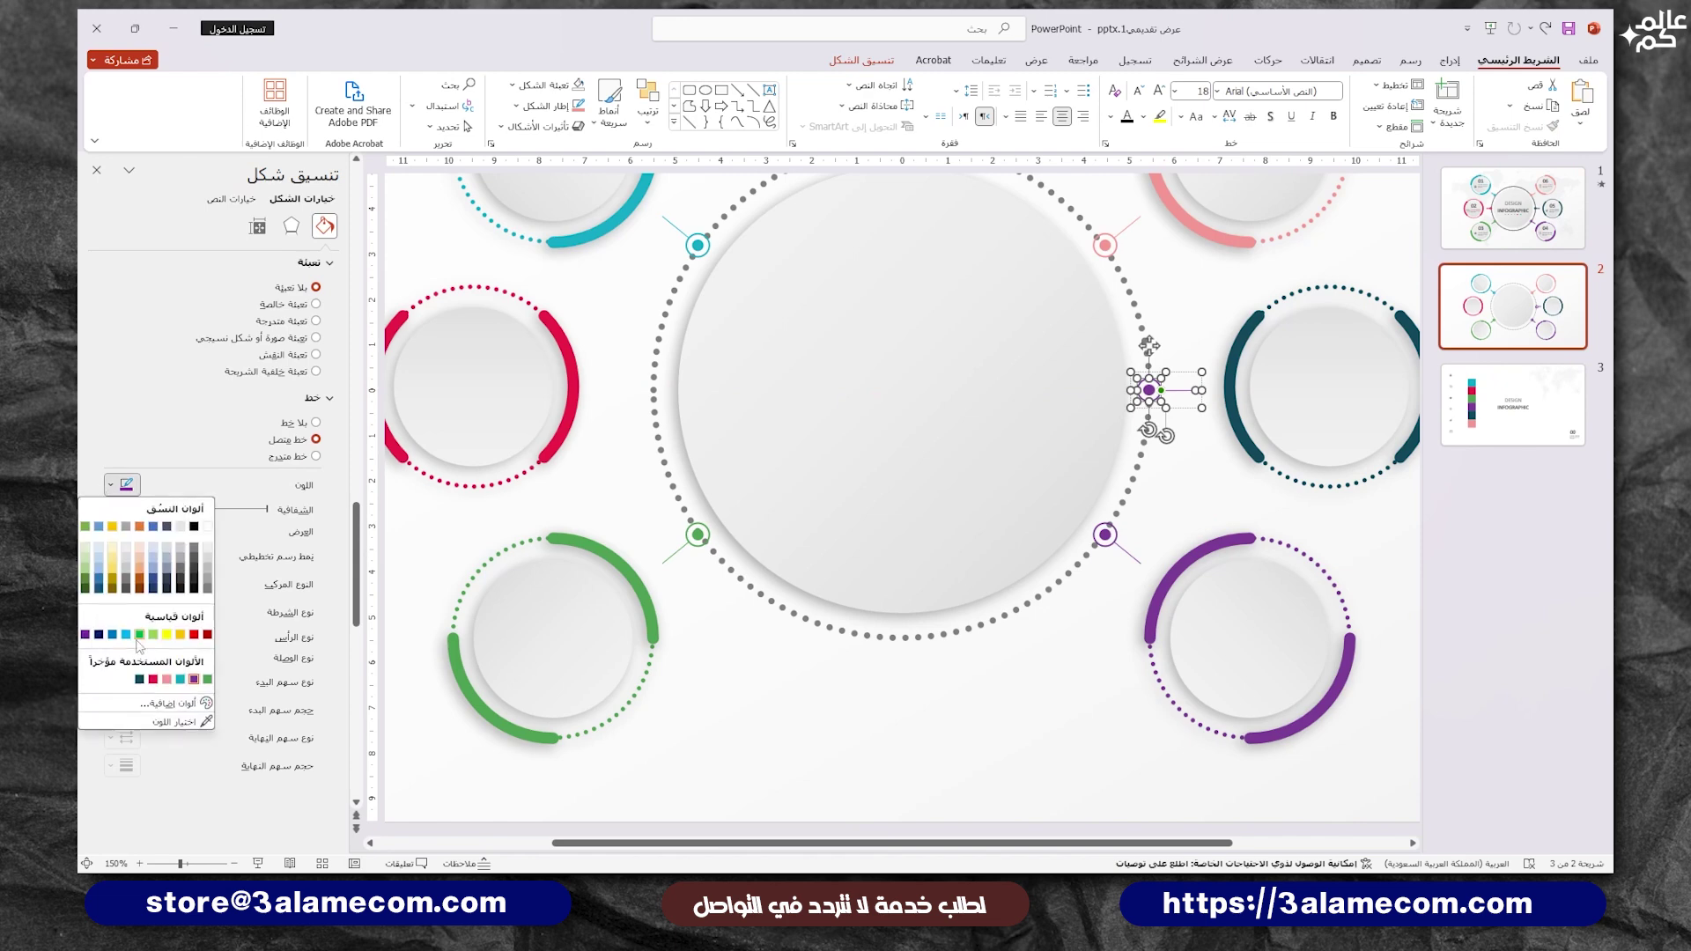
left_click(140, 682)
left_click(111, 400)
Step: Copy the dark teal marker to the left side and flip it horizontally
left_click(132, 493)
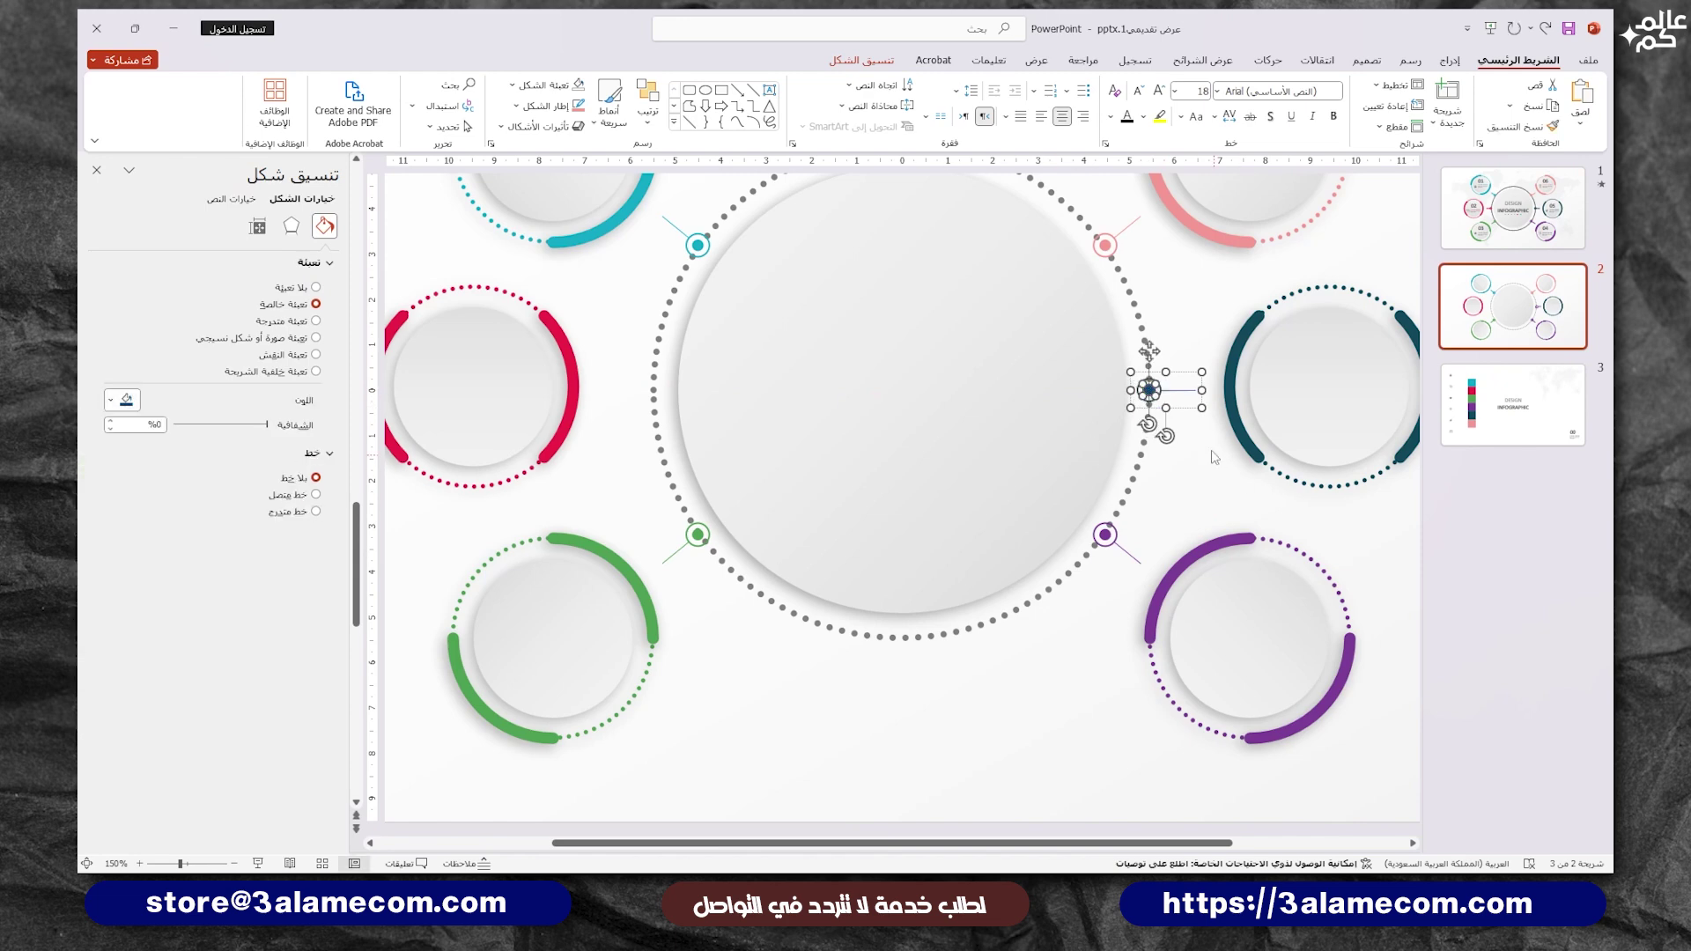
left_click_drag(1149, 389, 654, 393)
left_click(648, 104)
left_click(458, 460)
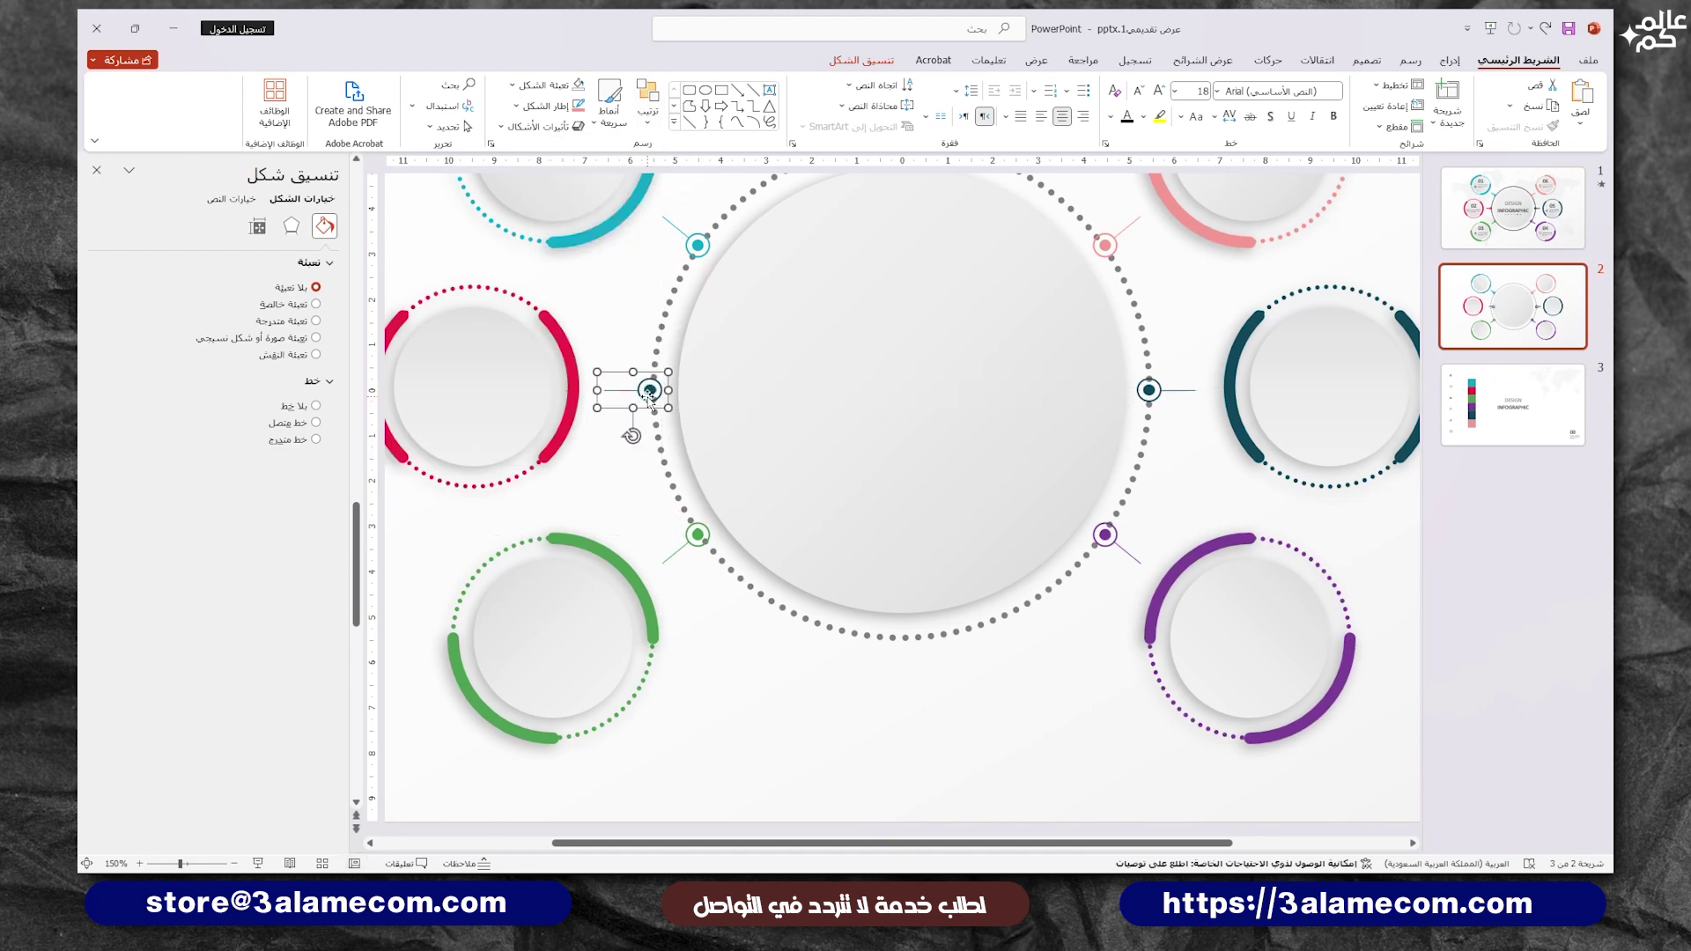
scroll(652, 405, "up", 5)
Step: Colour the left marker's dot, line and ring crimson
left_click(940, 505)
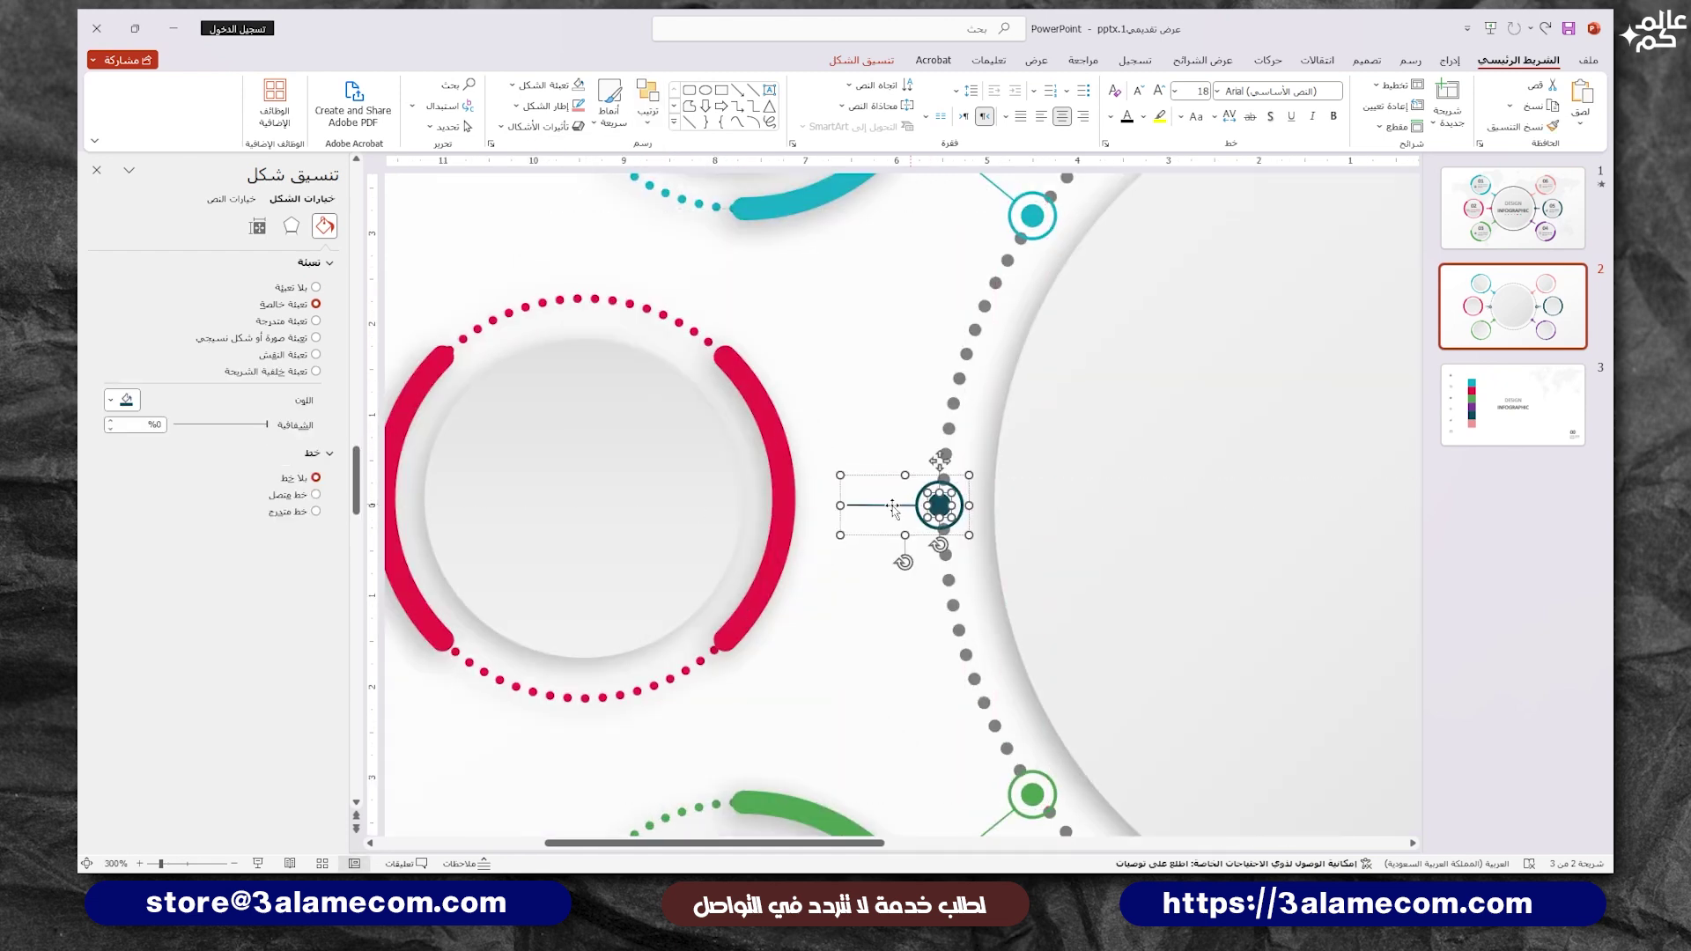
left_click(110, 400)
left_click(141, 602)
left_click(872, 504)
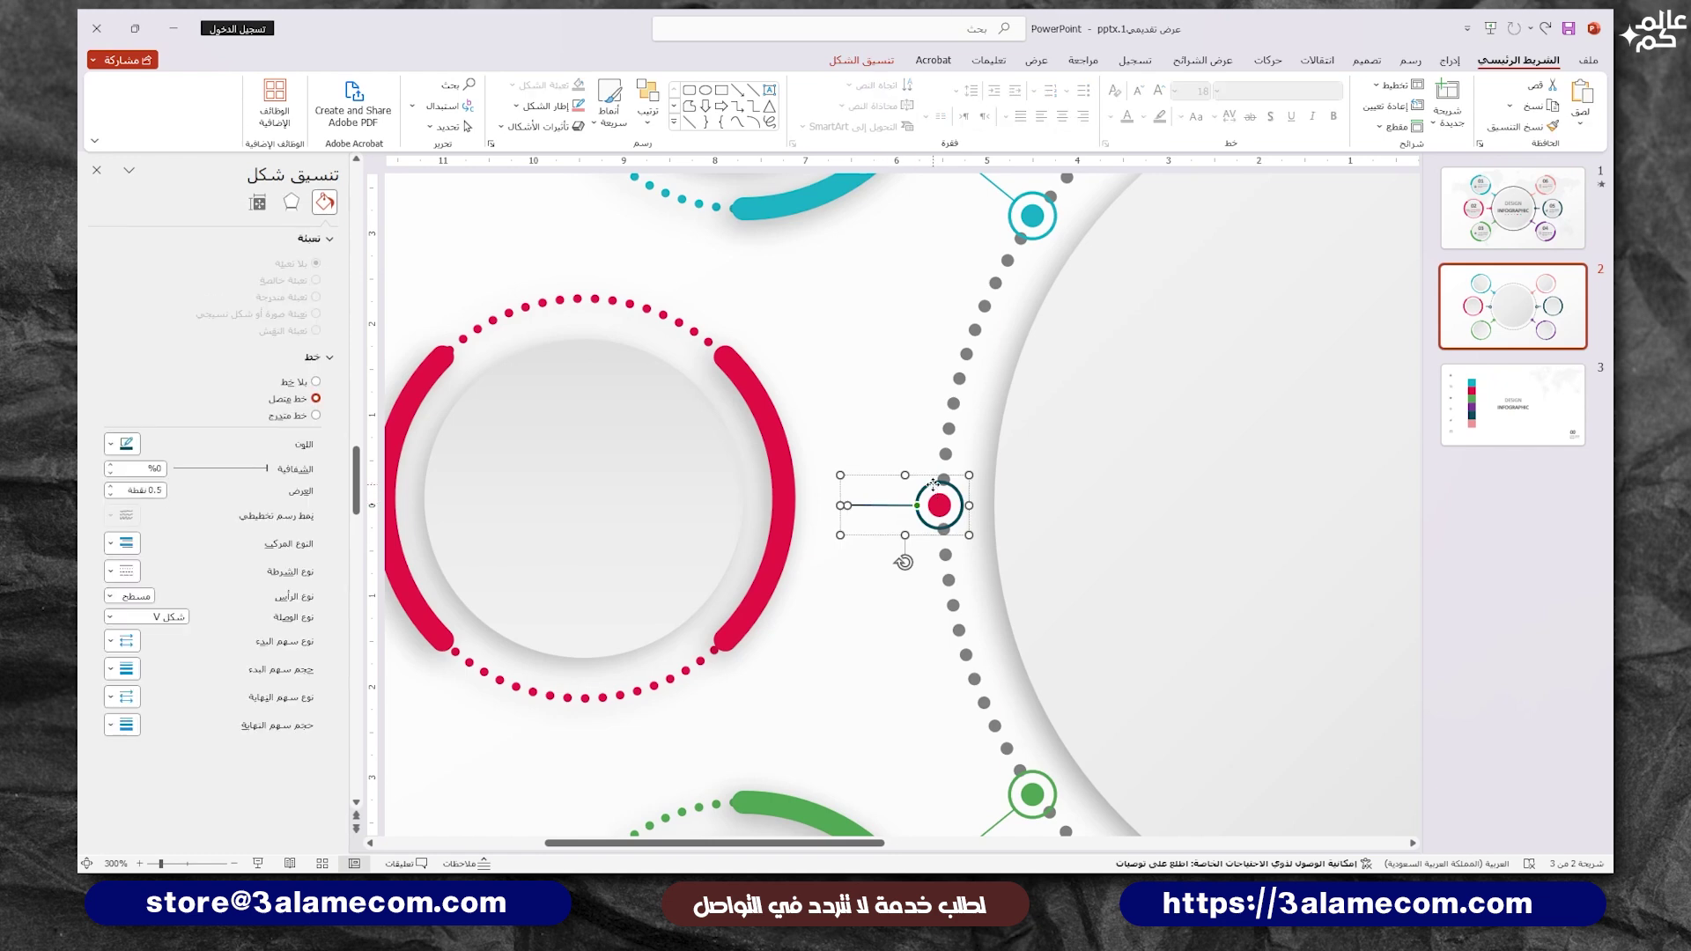
left_click(111, 485)
left_click(117, 669)
scroll(837, 648, "down", 5)
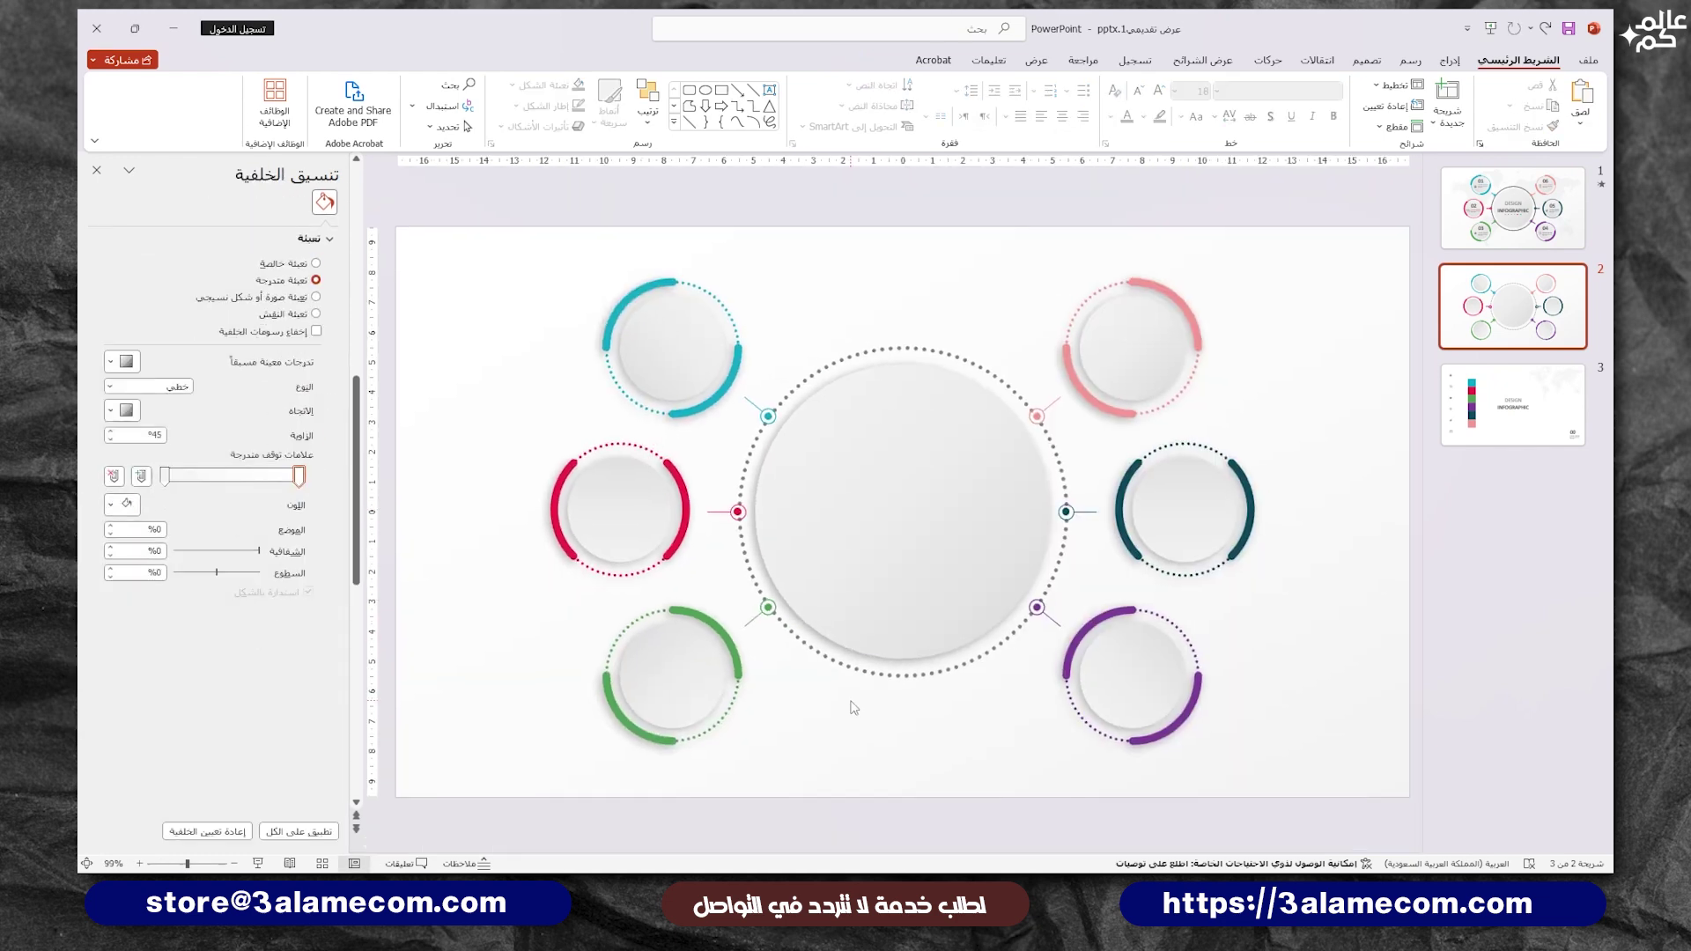
Step: Paste slide 3's DESIGN INFOGRAPHIC title, icon column and 00 Lorem ipsum block onto slide 2, moving the text into the teal circle
left_click(1538, 420)
left_click(919, 553)
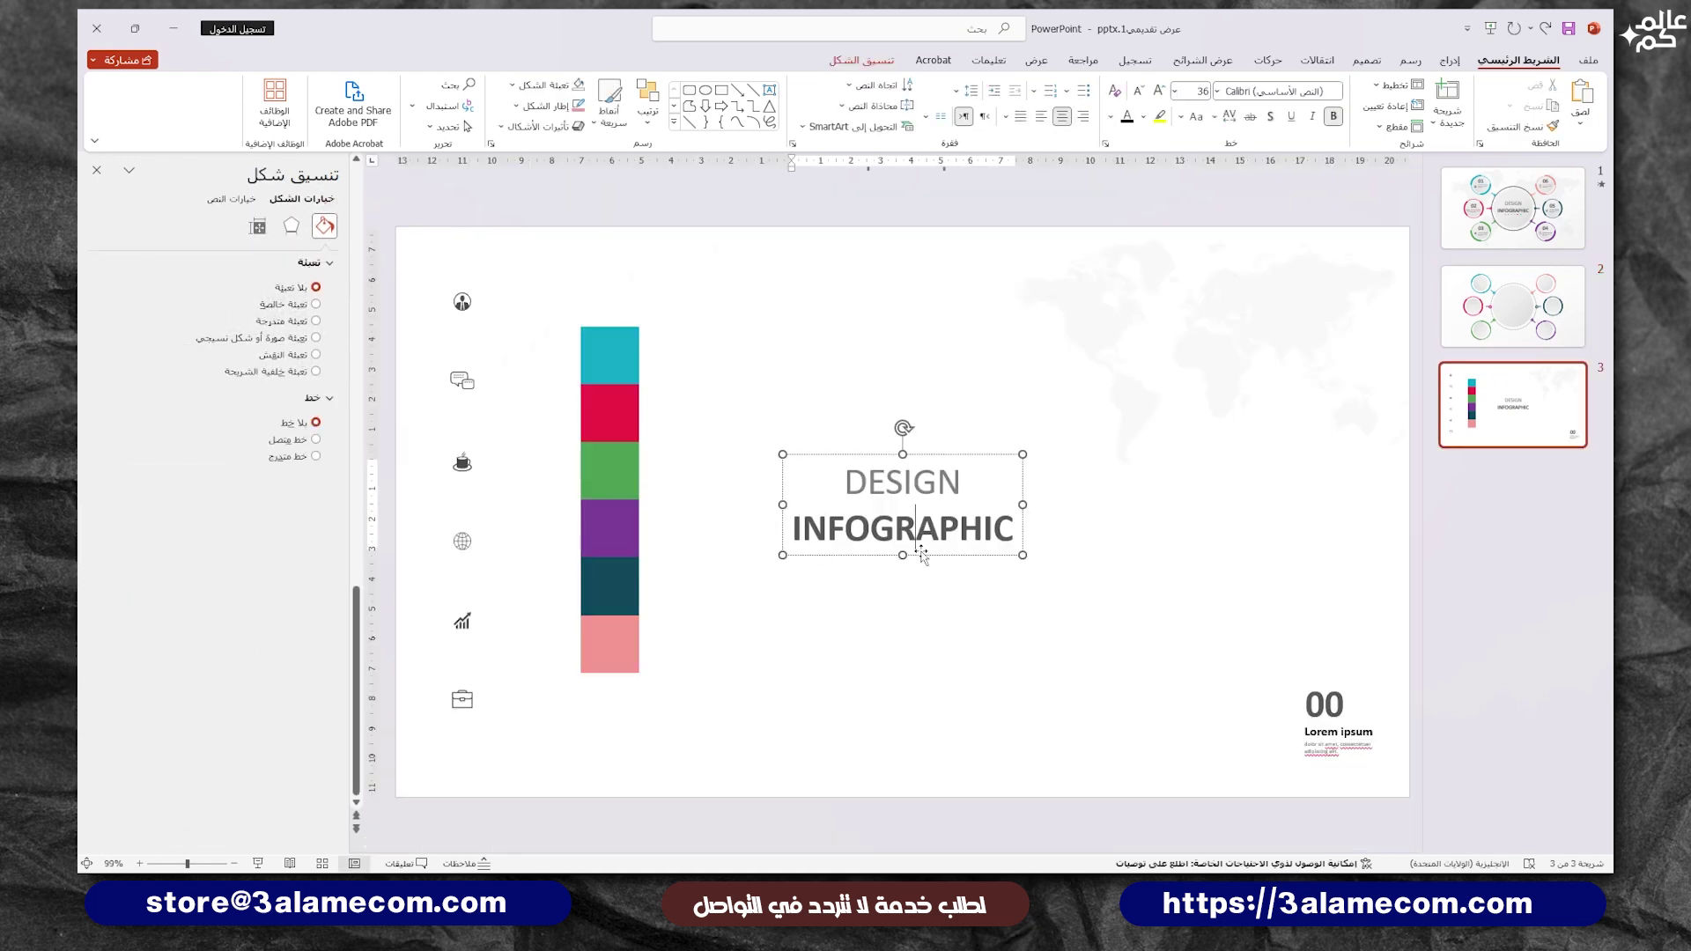
left_click_drag(519, 246, 398, 820)
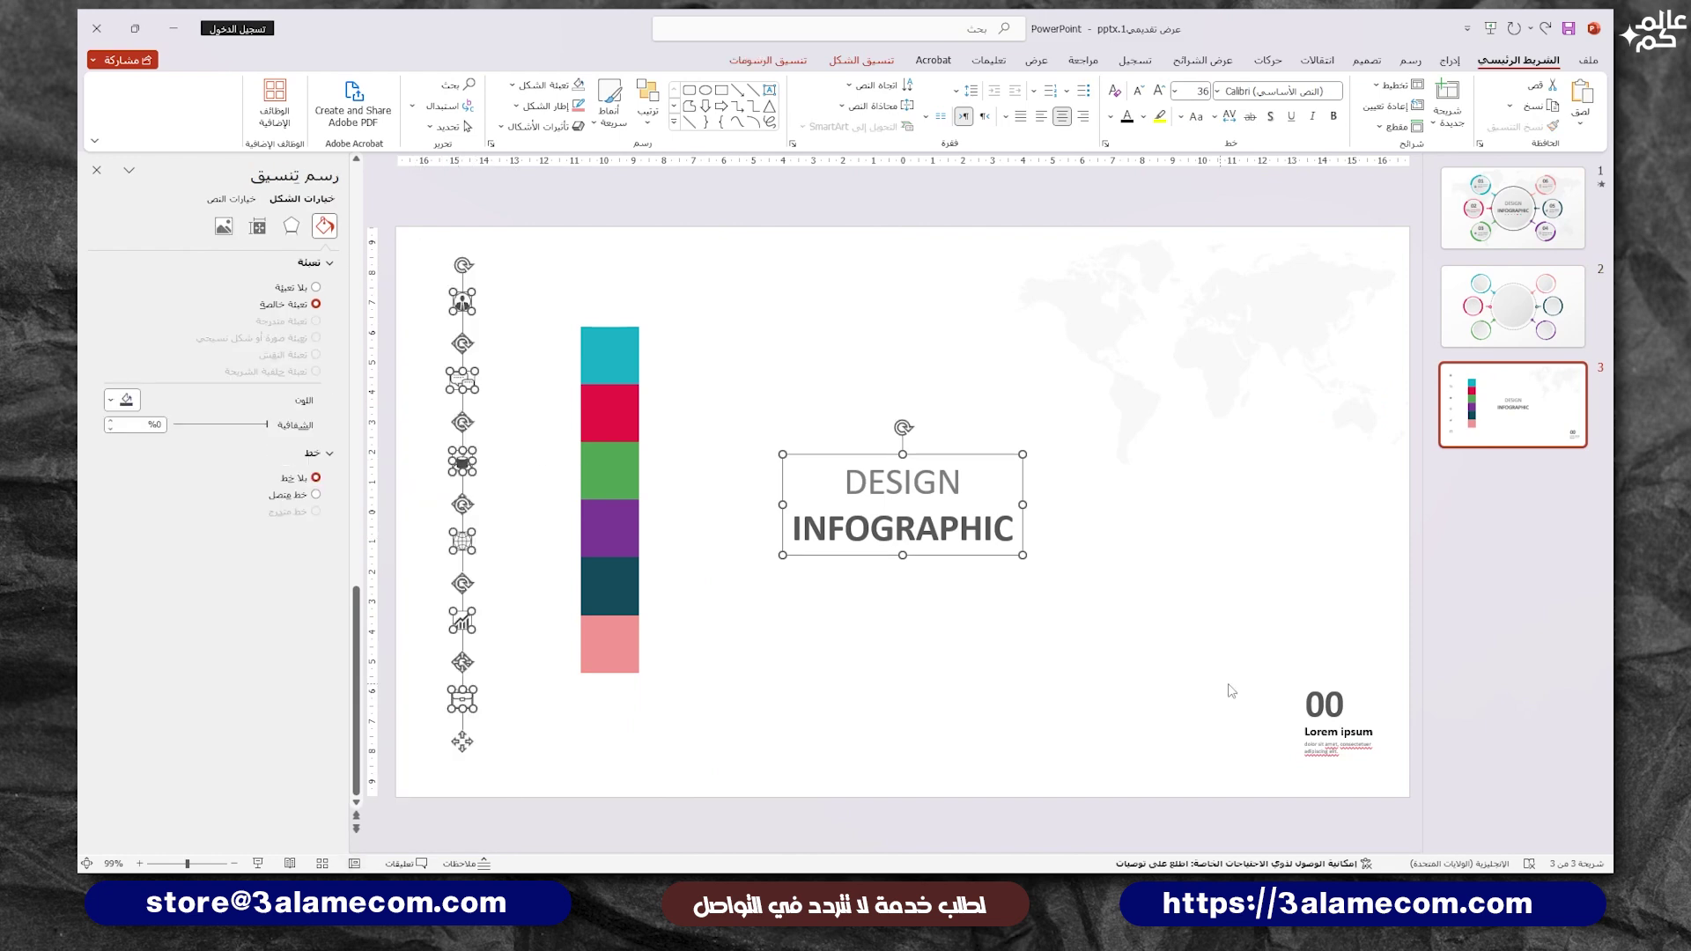
left_click_drag(1248, 639, 1436, 826)
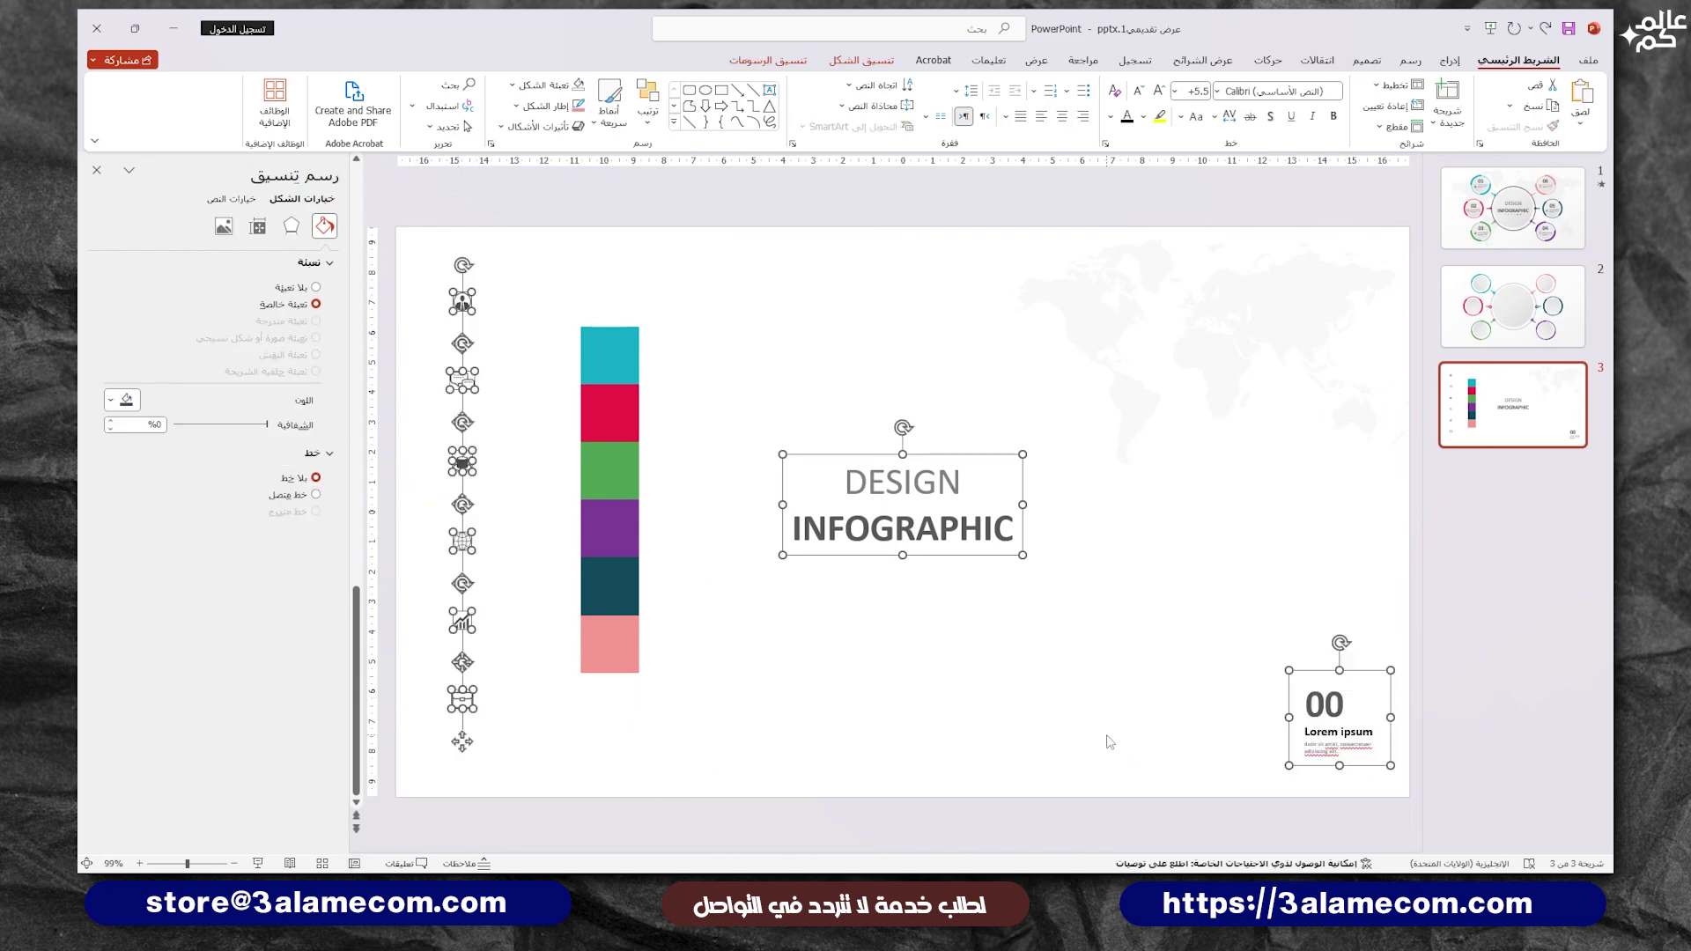
left_click(1457, 333)
key("ctrl+v")
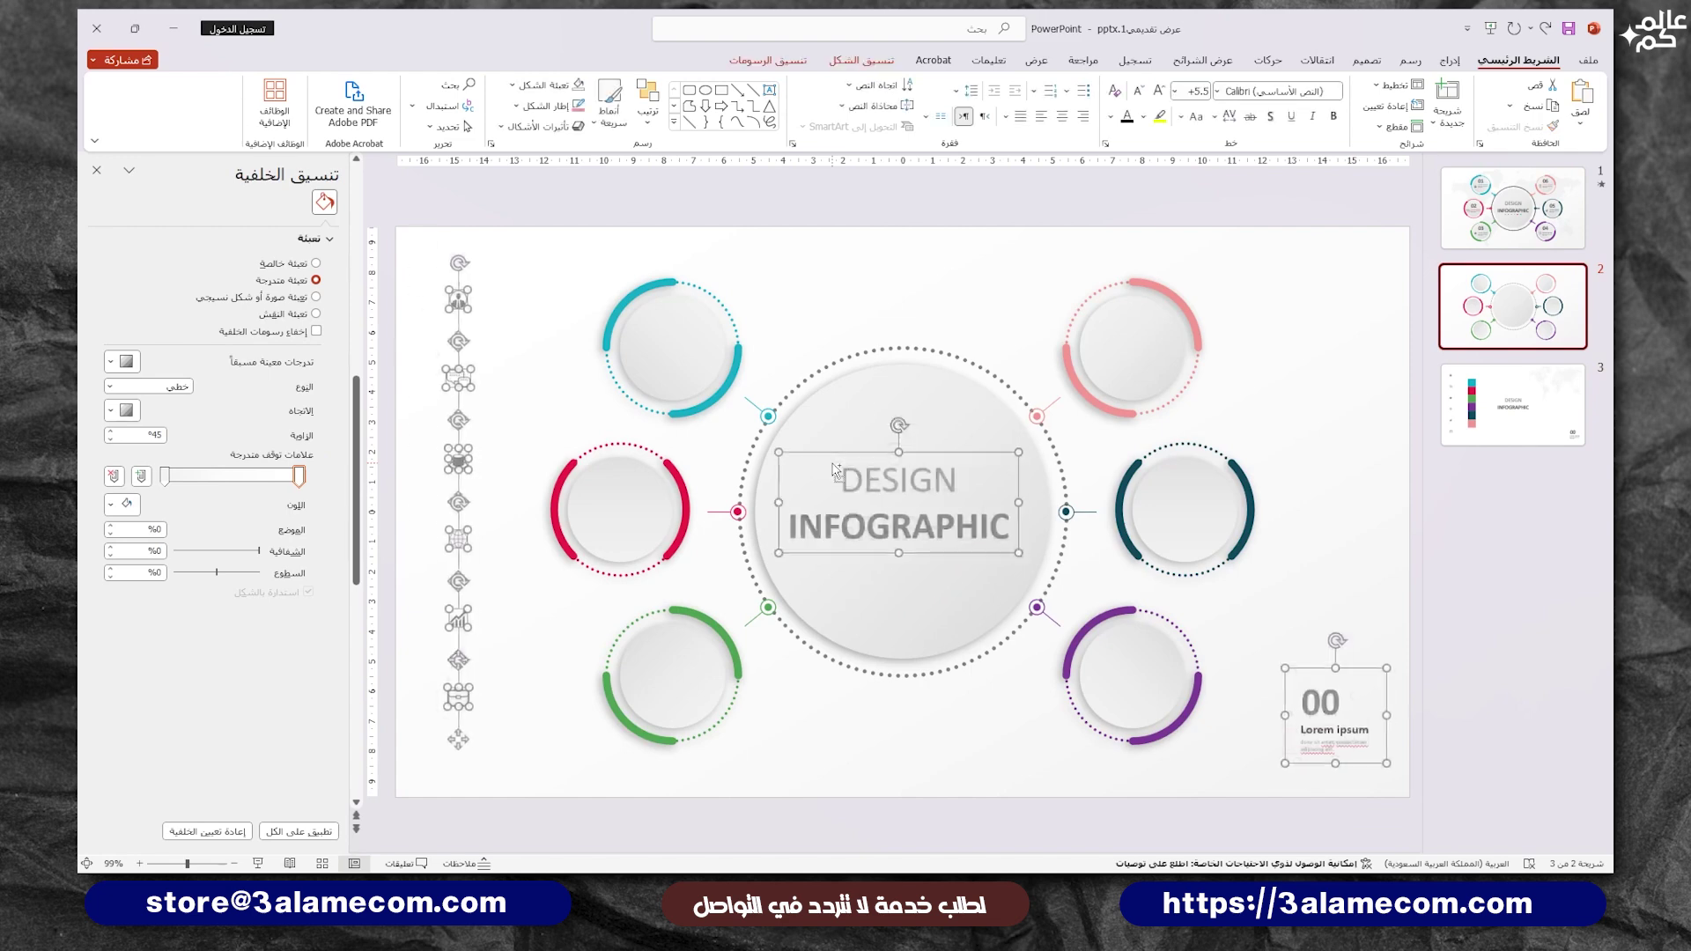
key("Escape")
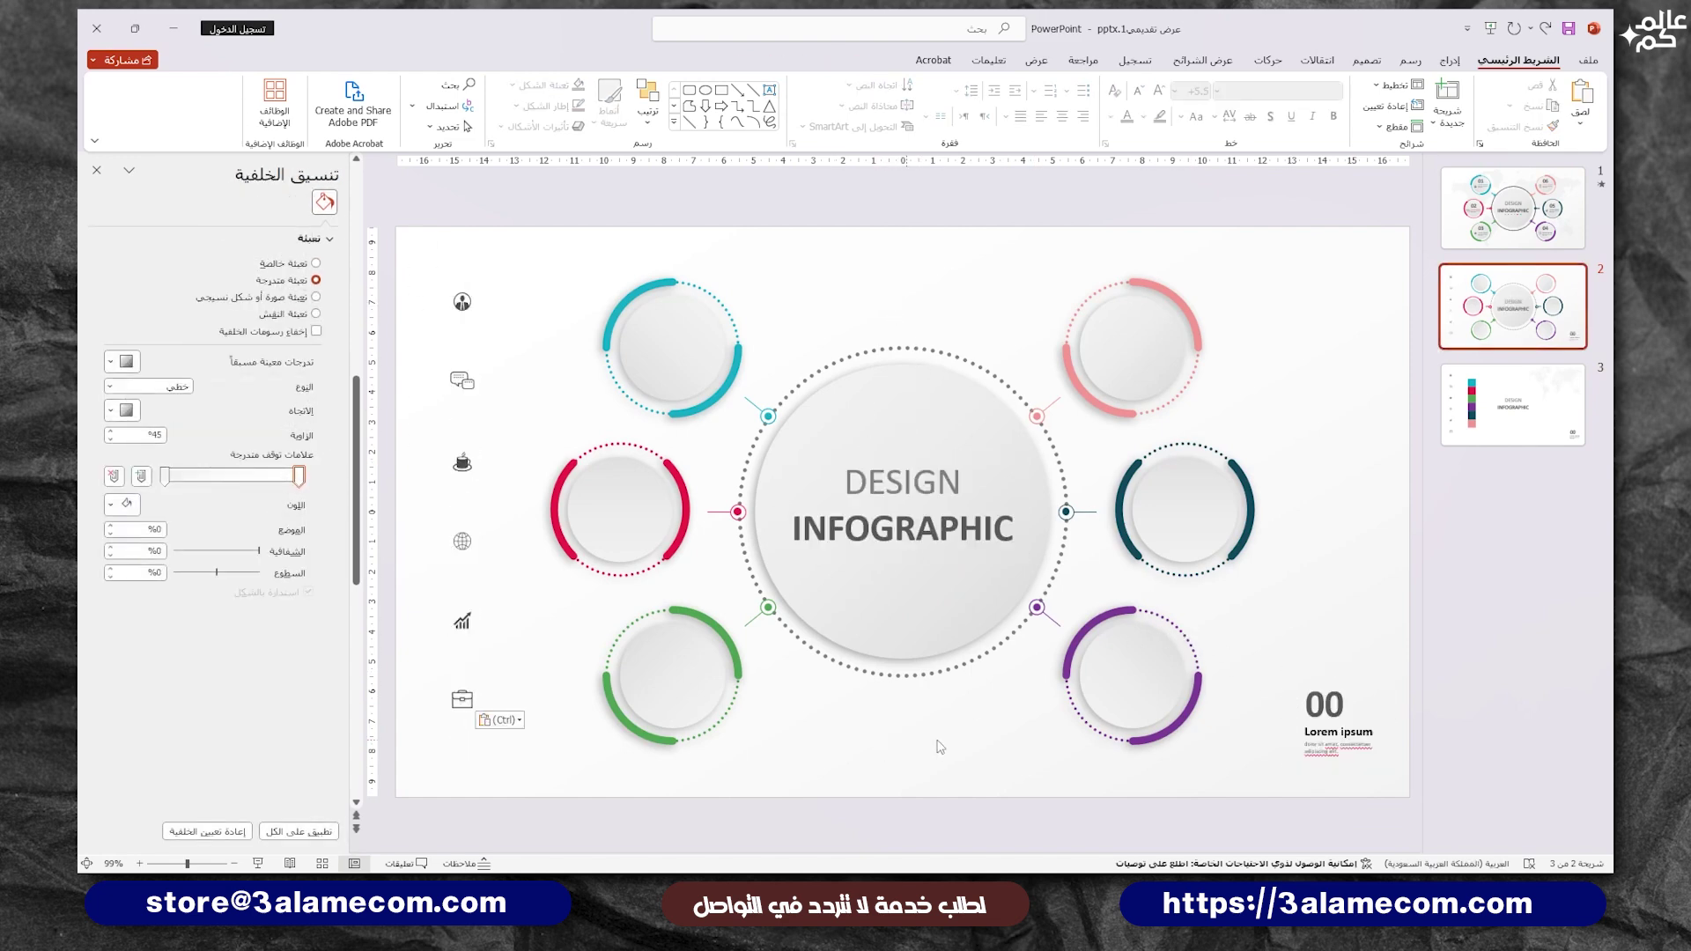
left_click_drag(1354, 672, 720, 299)
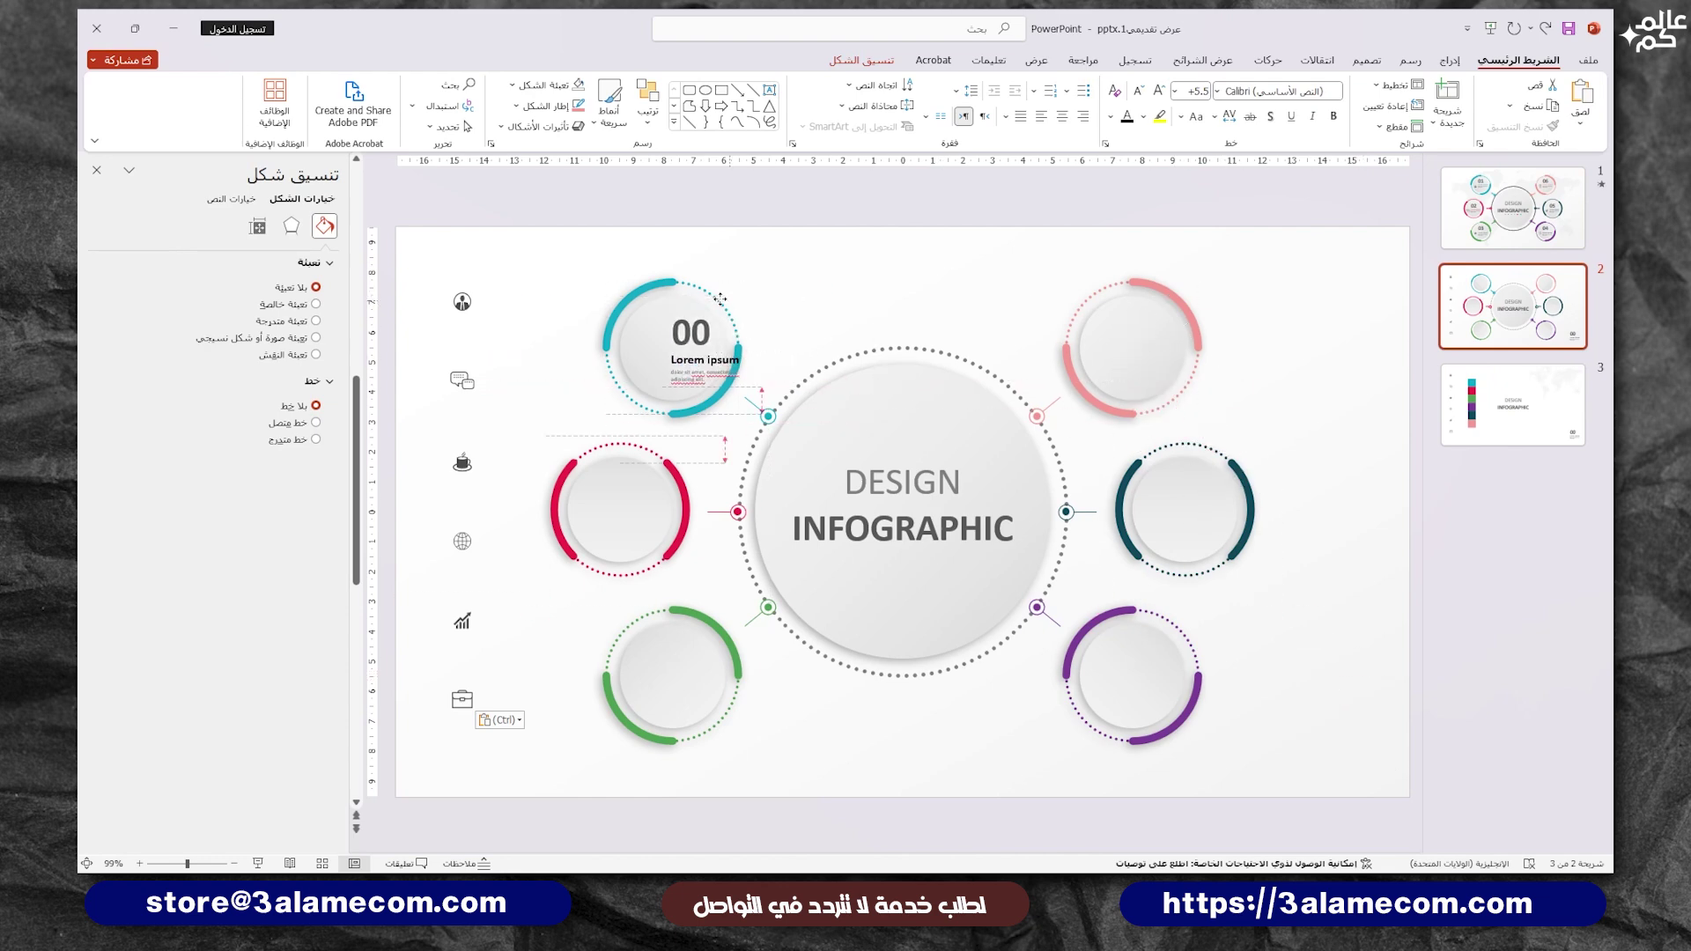
Step: Copy the Lorem ipsum text block into the red, green and purple circles
left_click_drag(719, 299, 667, 460)
scroll(670, 447, "up", 5)
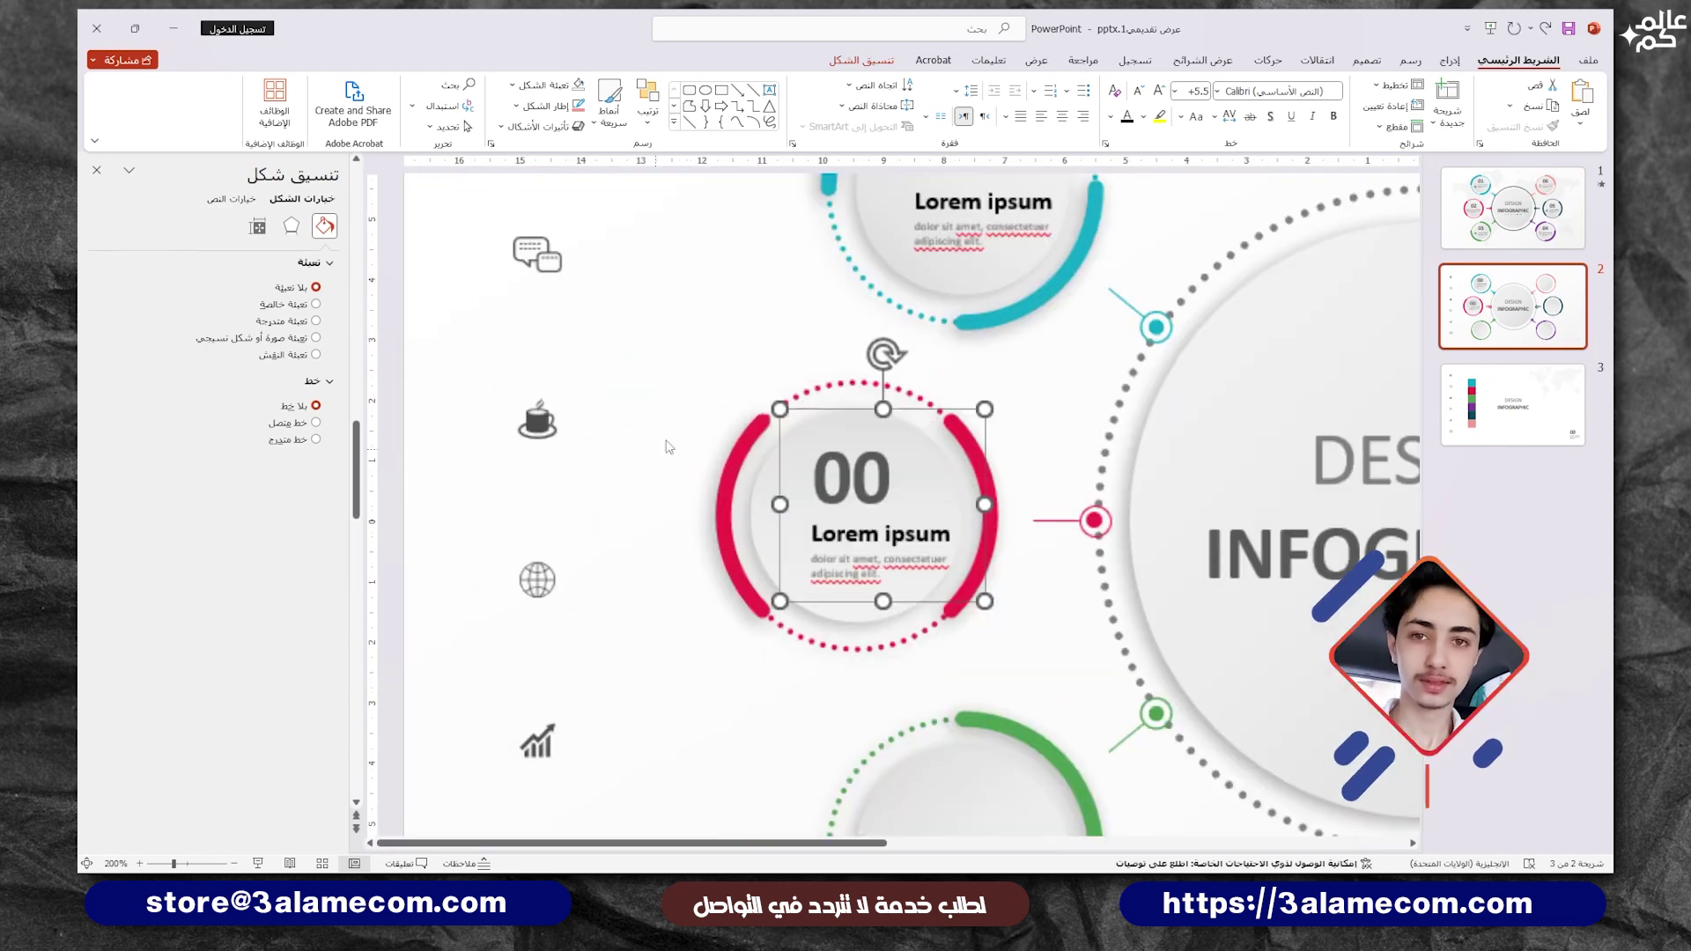
left_click_drag(898, 415, 902, 414)
left_click_drag(787, 438, 860, 696)
scroll(860, 696, "down", 5)
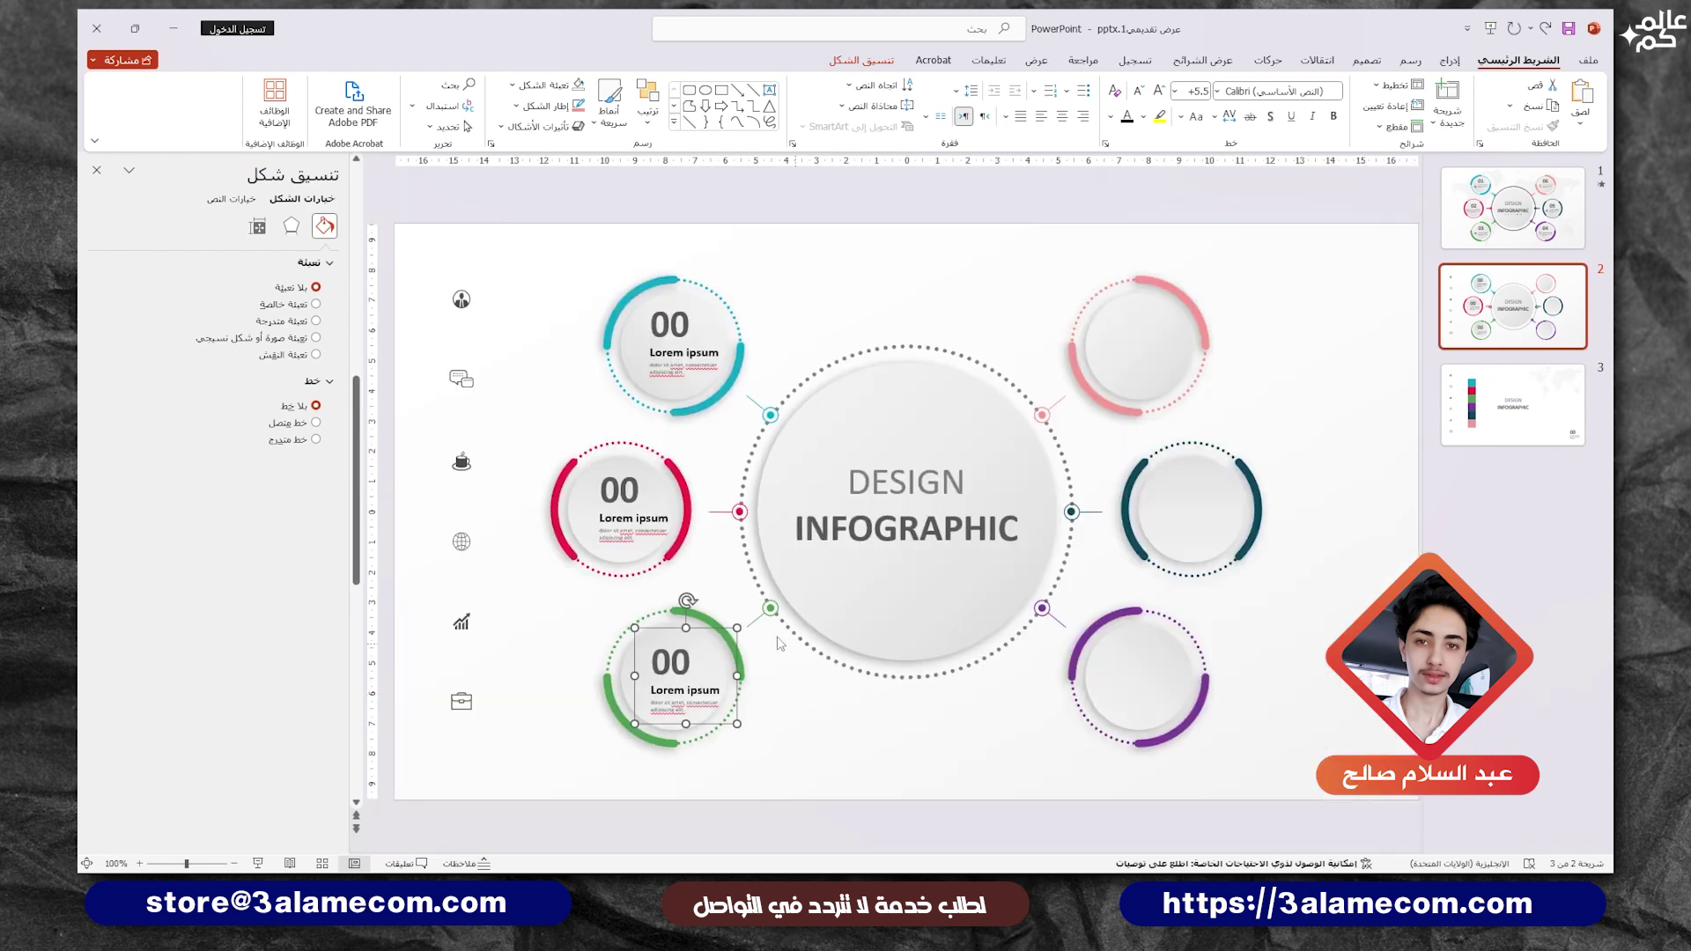
mouse_move(709, 632)
left_mouse_down()
mouse_move(1181, 636)
mouse_move(1232, 464)
mouse_move(1171, 298)
left_mouse_up()
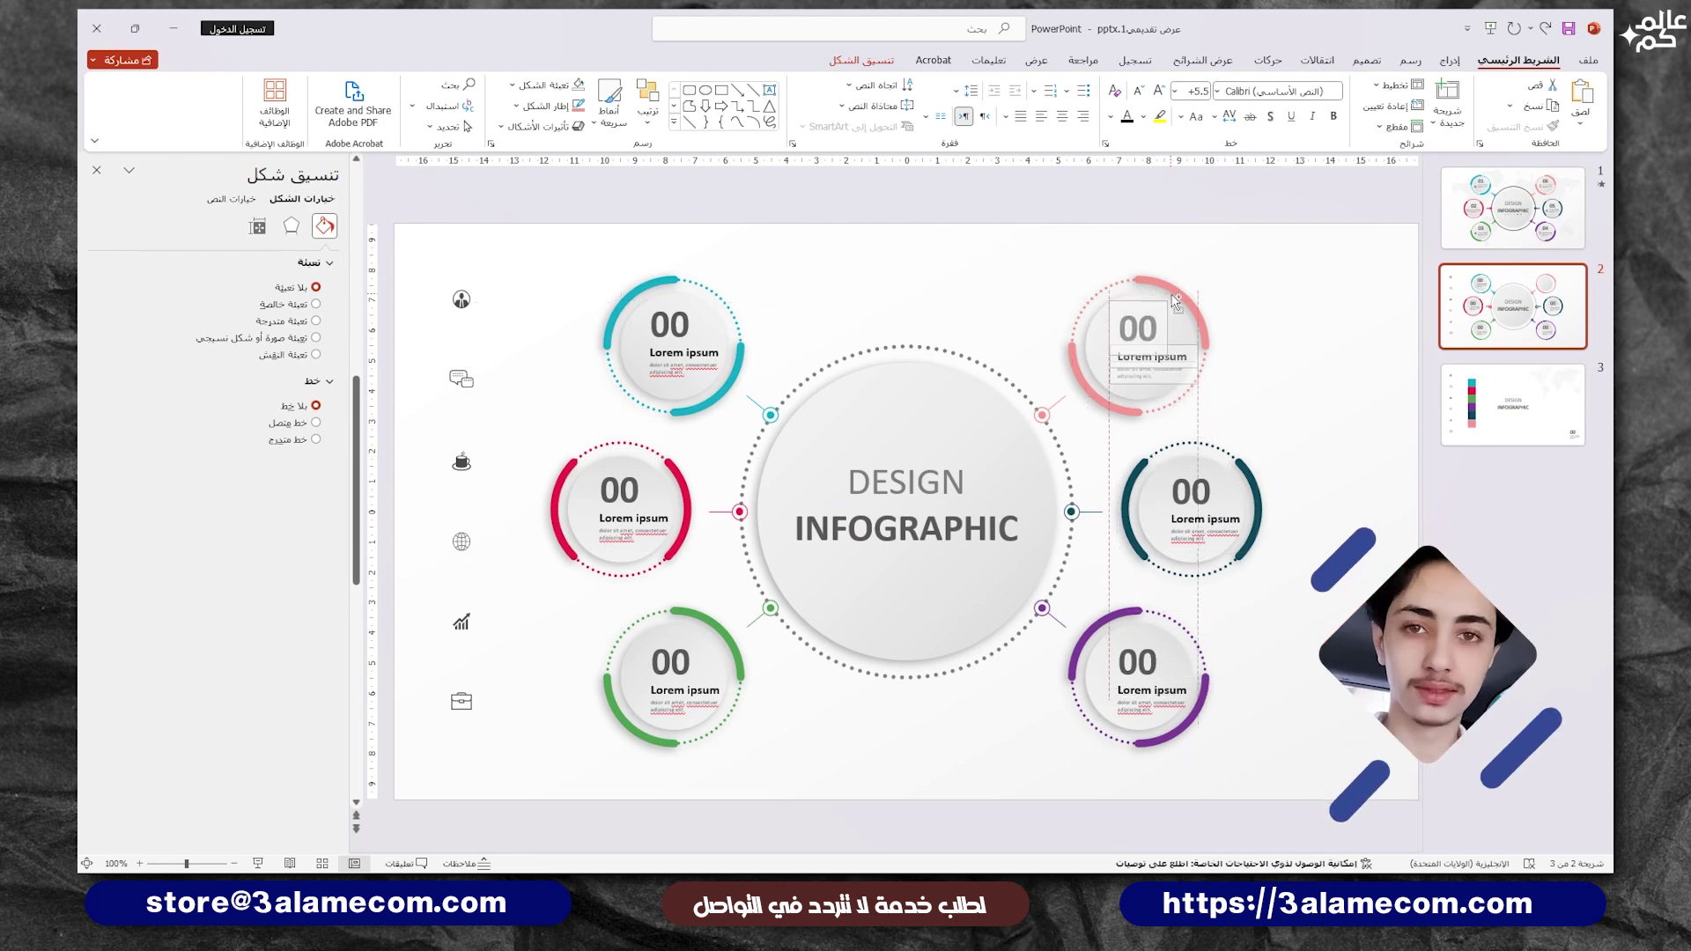
Step: Change the red circle's number to 02 and edit the green circle's number
left_click(679, 326)
type("01")
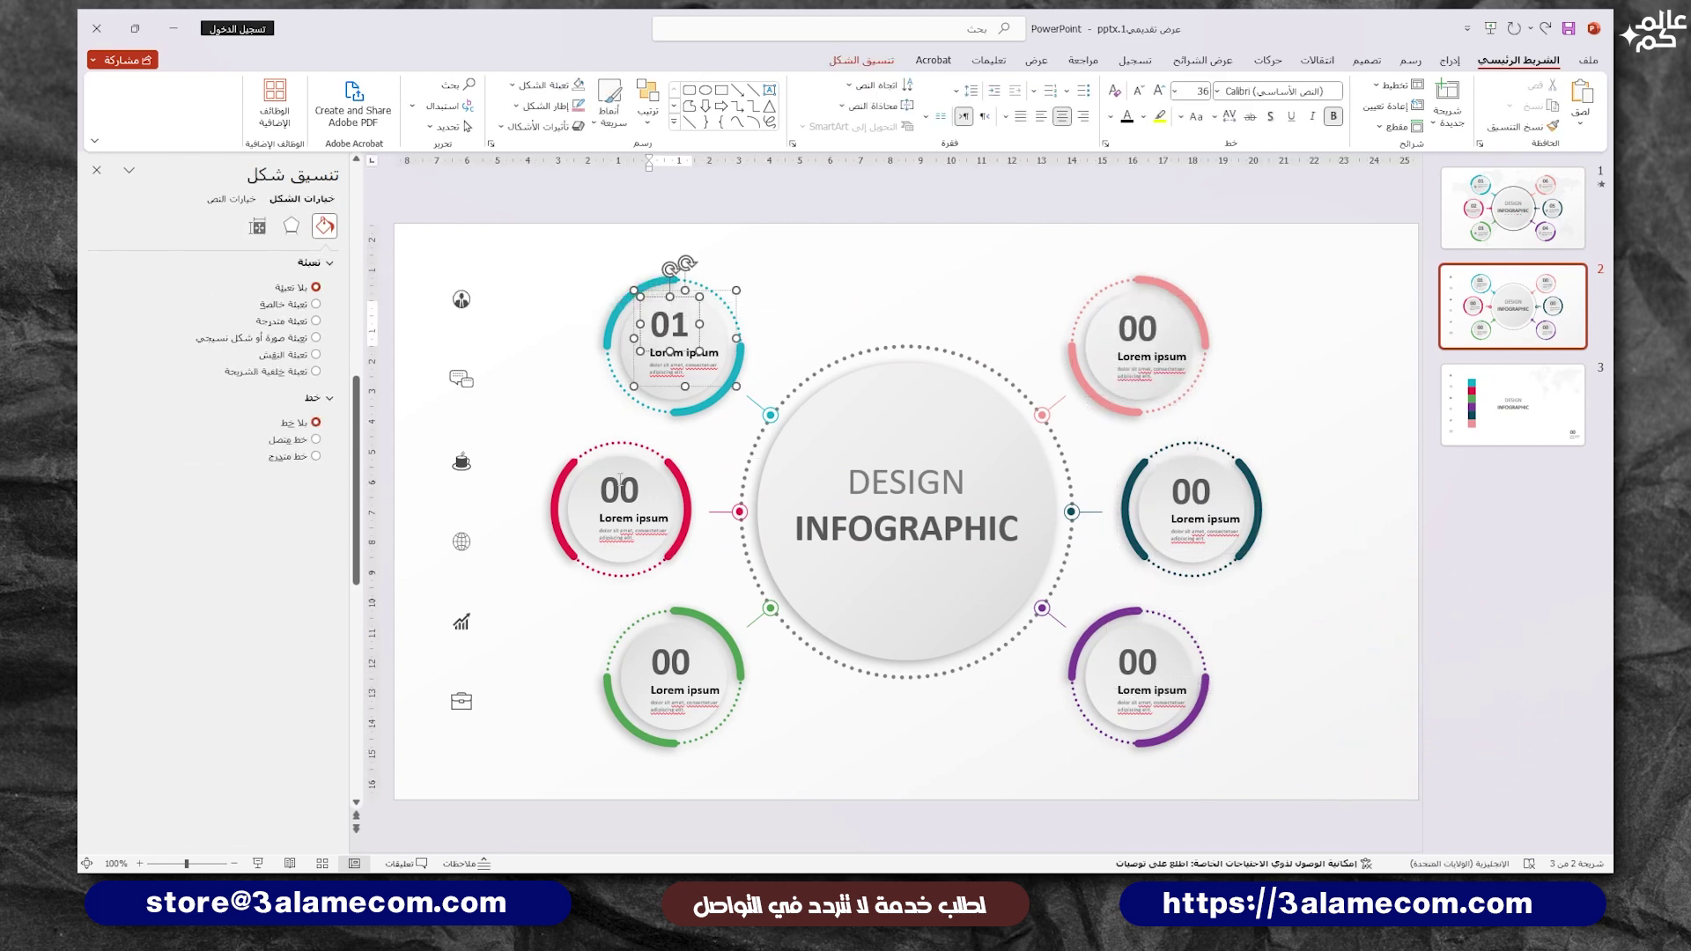
left_click(638, 491)
key("BackSpace")
type("2")
left_click(667, 660)
key("BackSpace")
type("3")
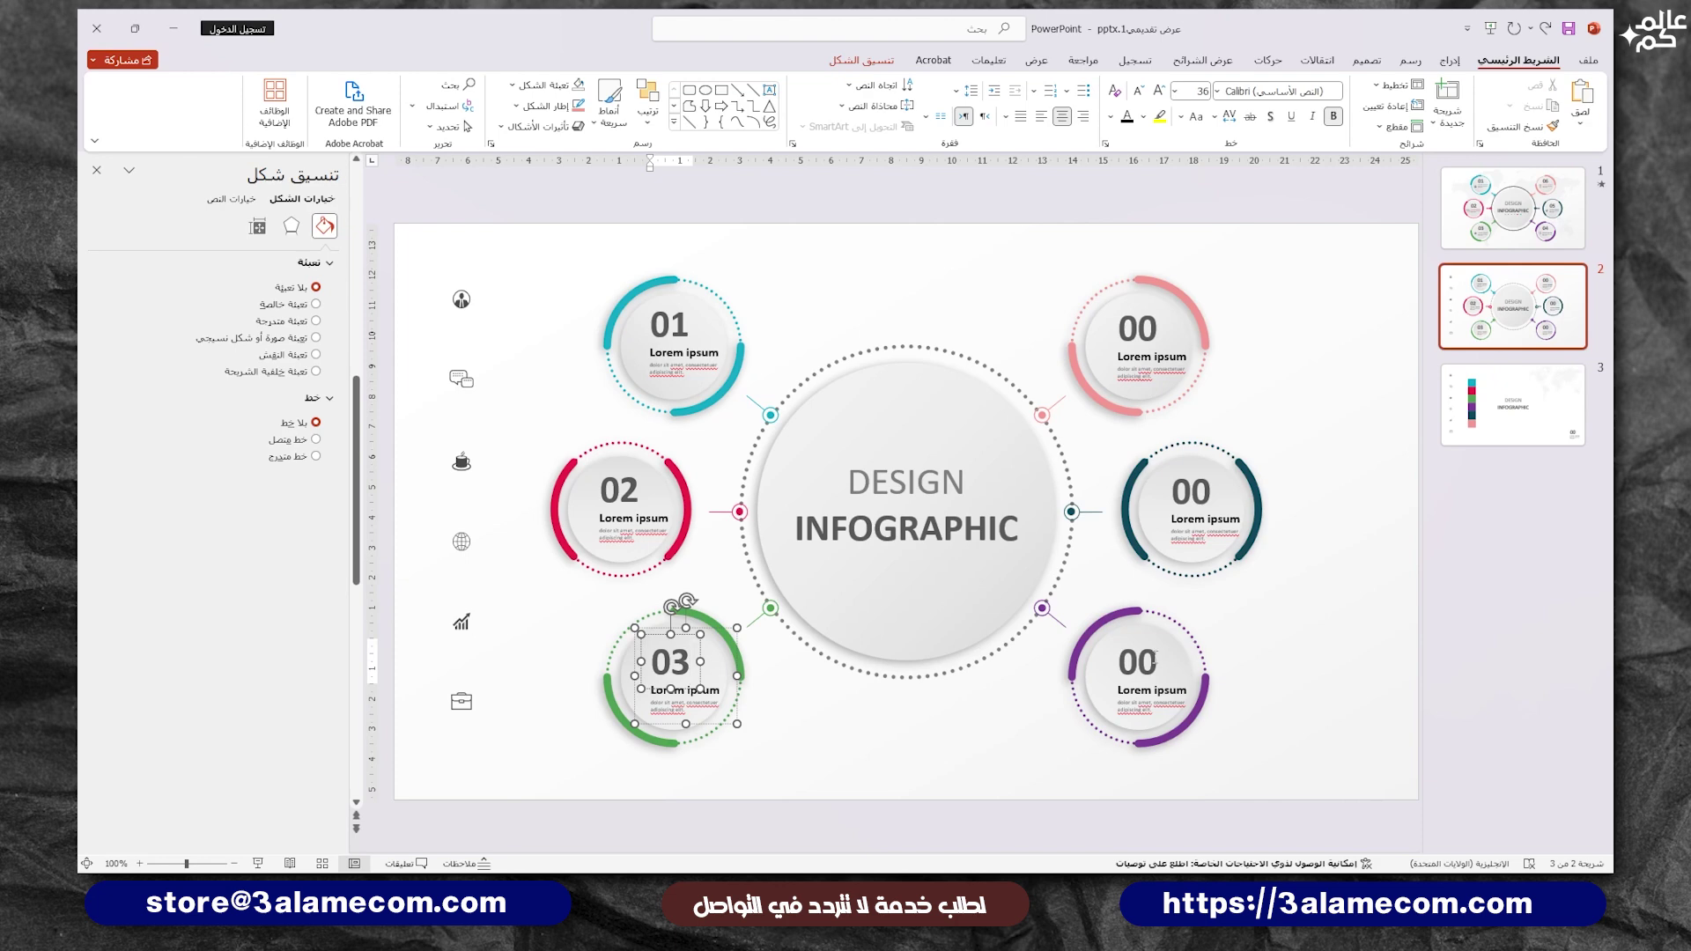
Step: Edit the purple, teal and pink circles' numbers so teal reads 05 and pink 06
left_click(1142, 666)
key("BackSpace")
left_click(1201, 491)
key("BackSpace")
type("5")
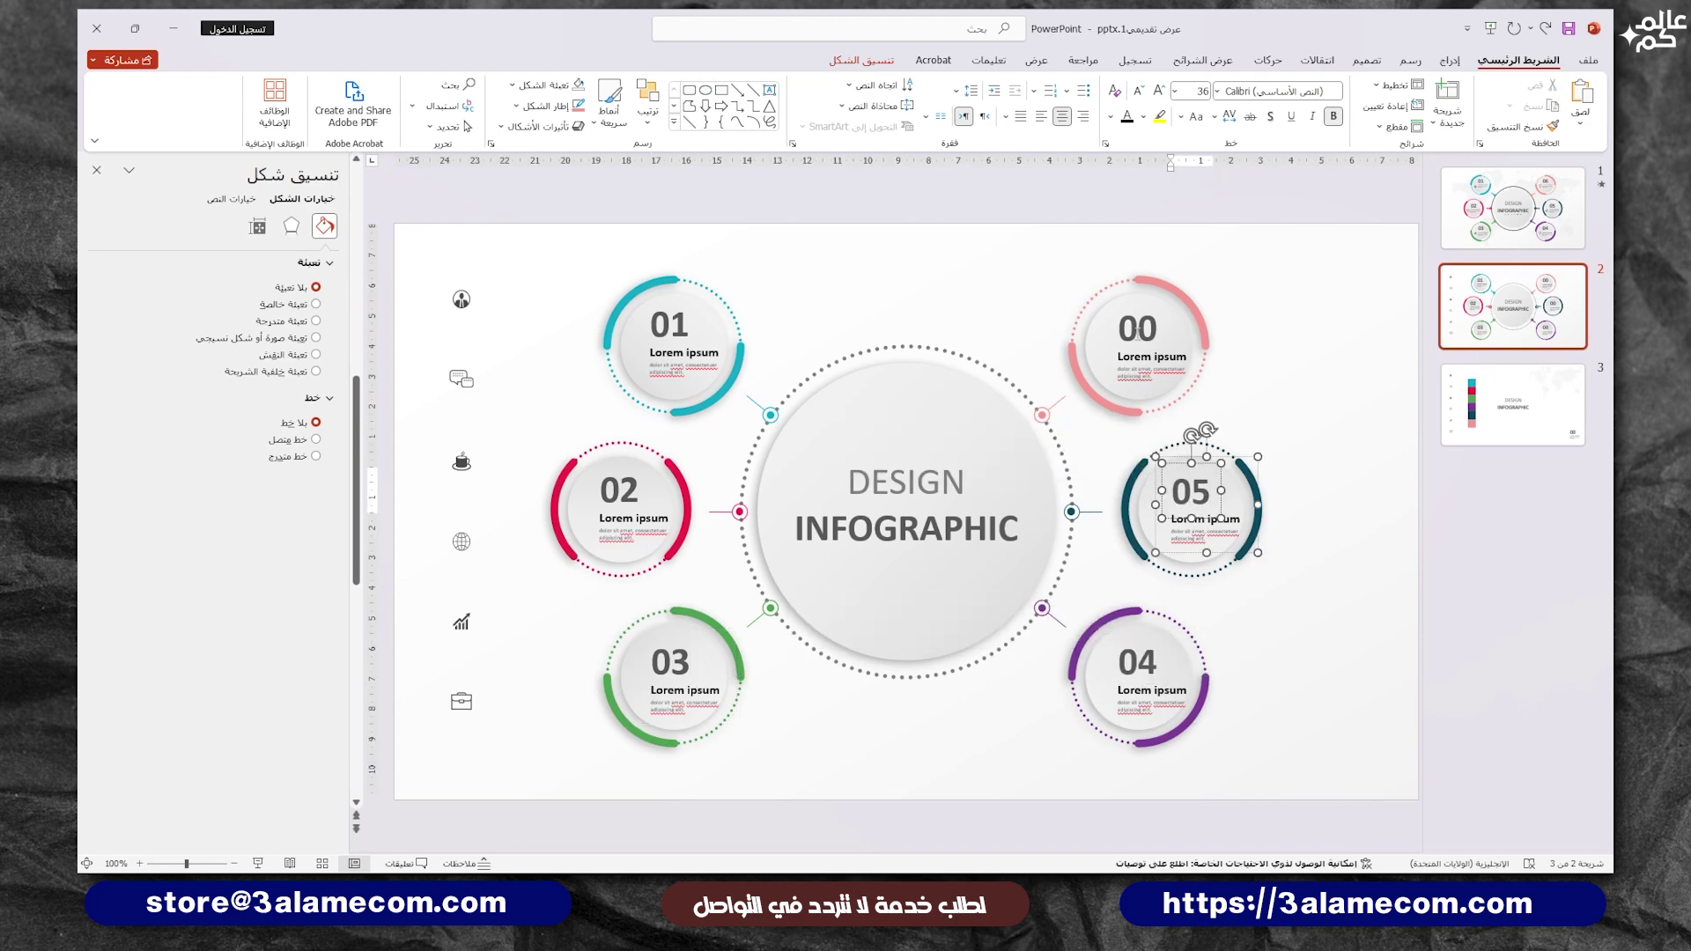
left_click(1137, 330)
key("BackSpace")
type("6")
left_click(461, 299)
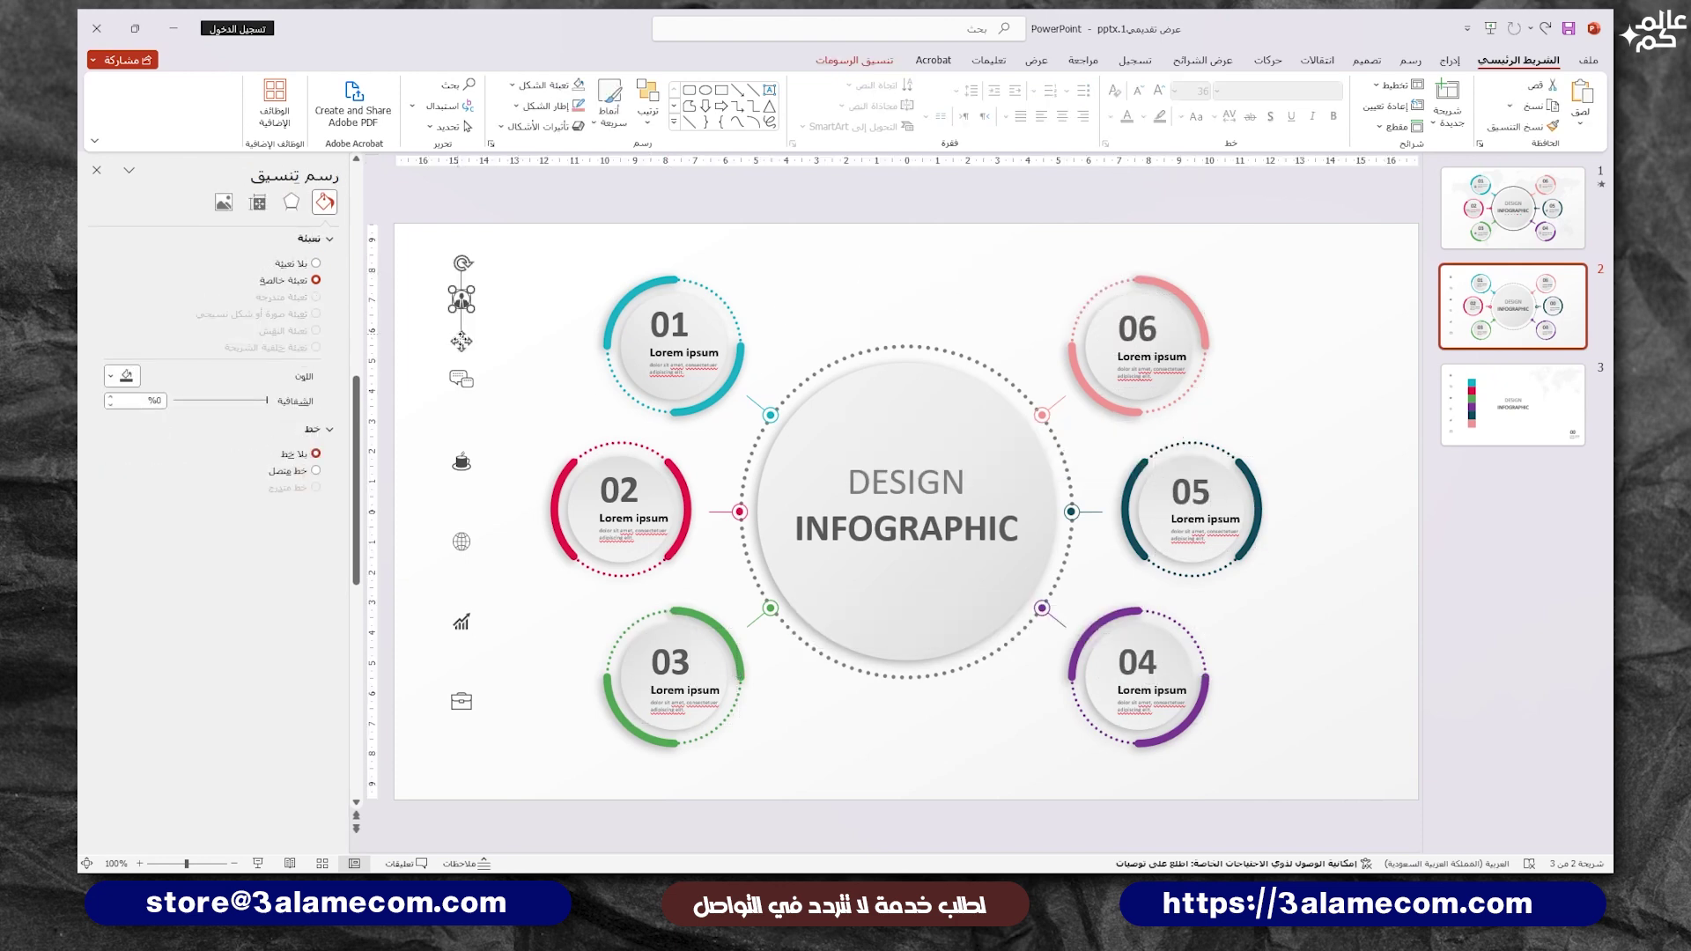
Step: Place the person, chat, cup, globe, chart and briefcase icons into circles 01 through 06
left_click_drag(632, 388, 635, 385)
left_click_drag(462, 414, 583, 560)
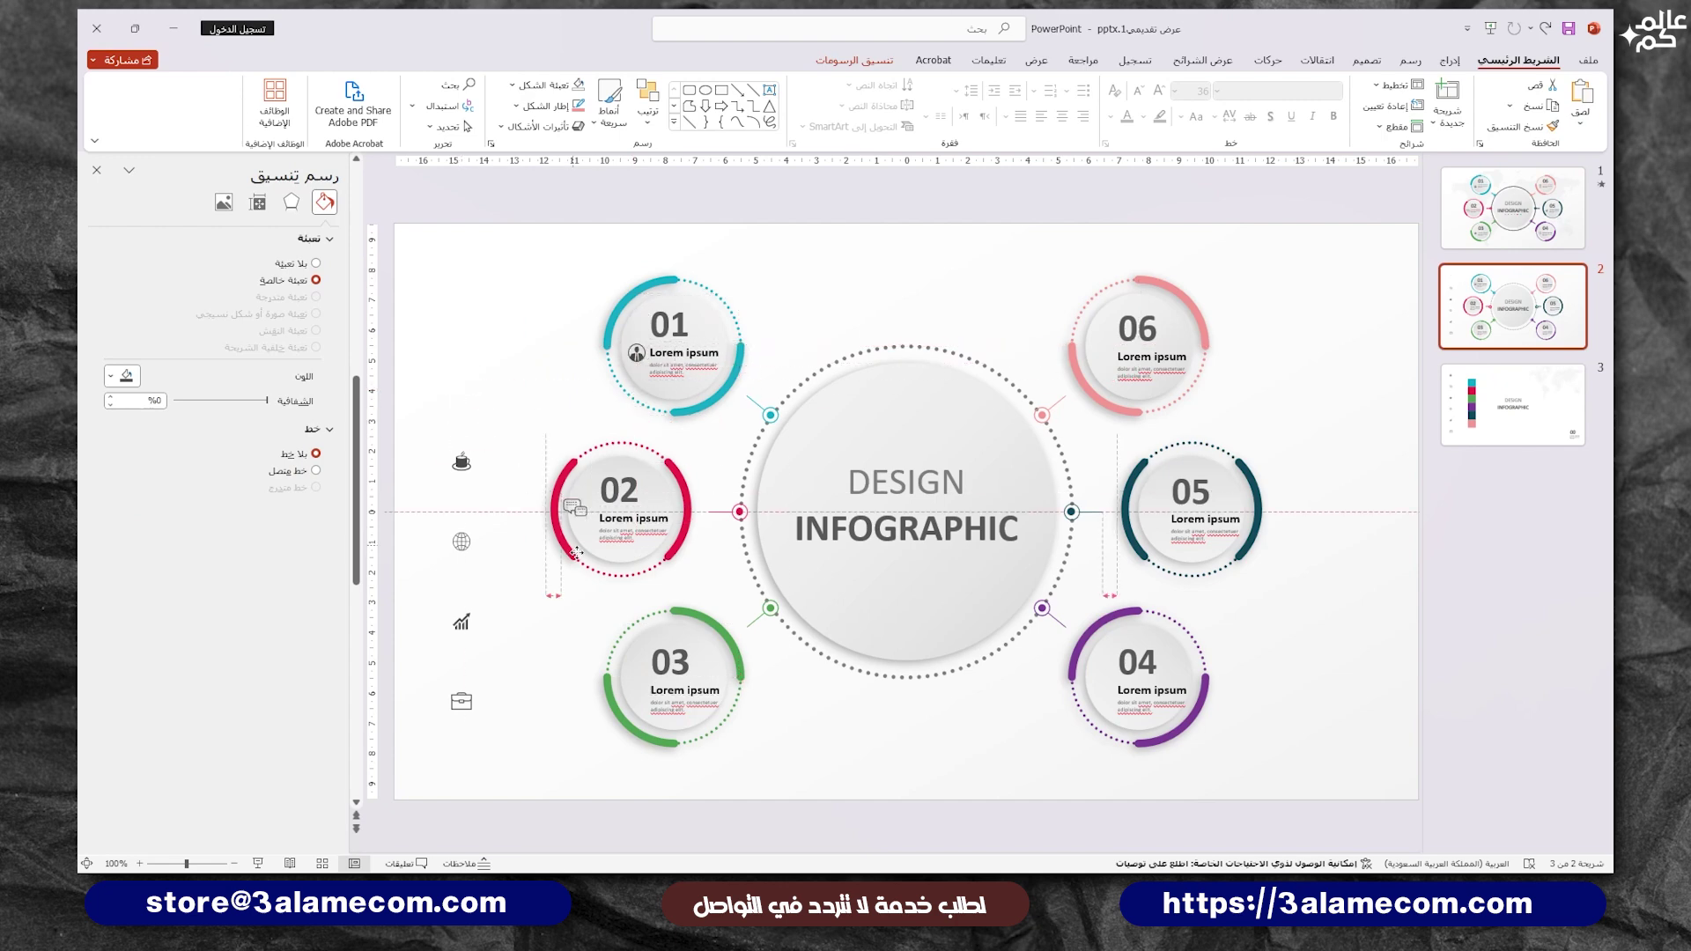
left_click_drag(461, 502, 635, 727)
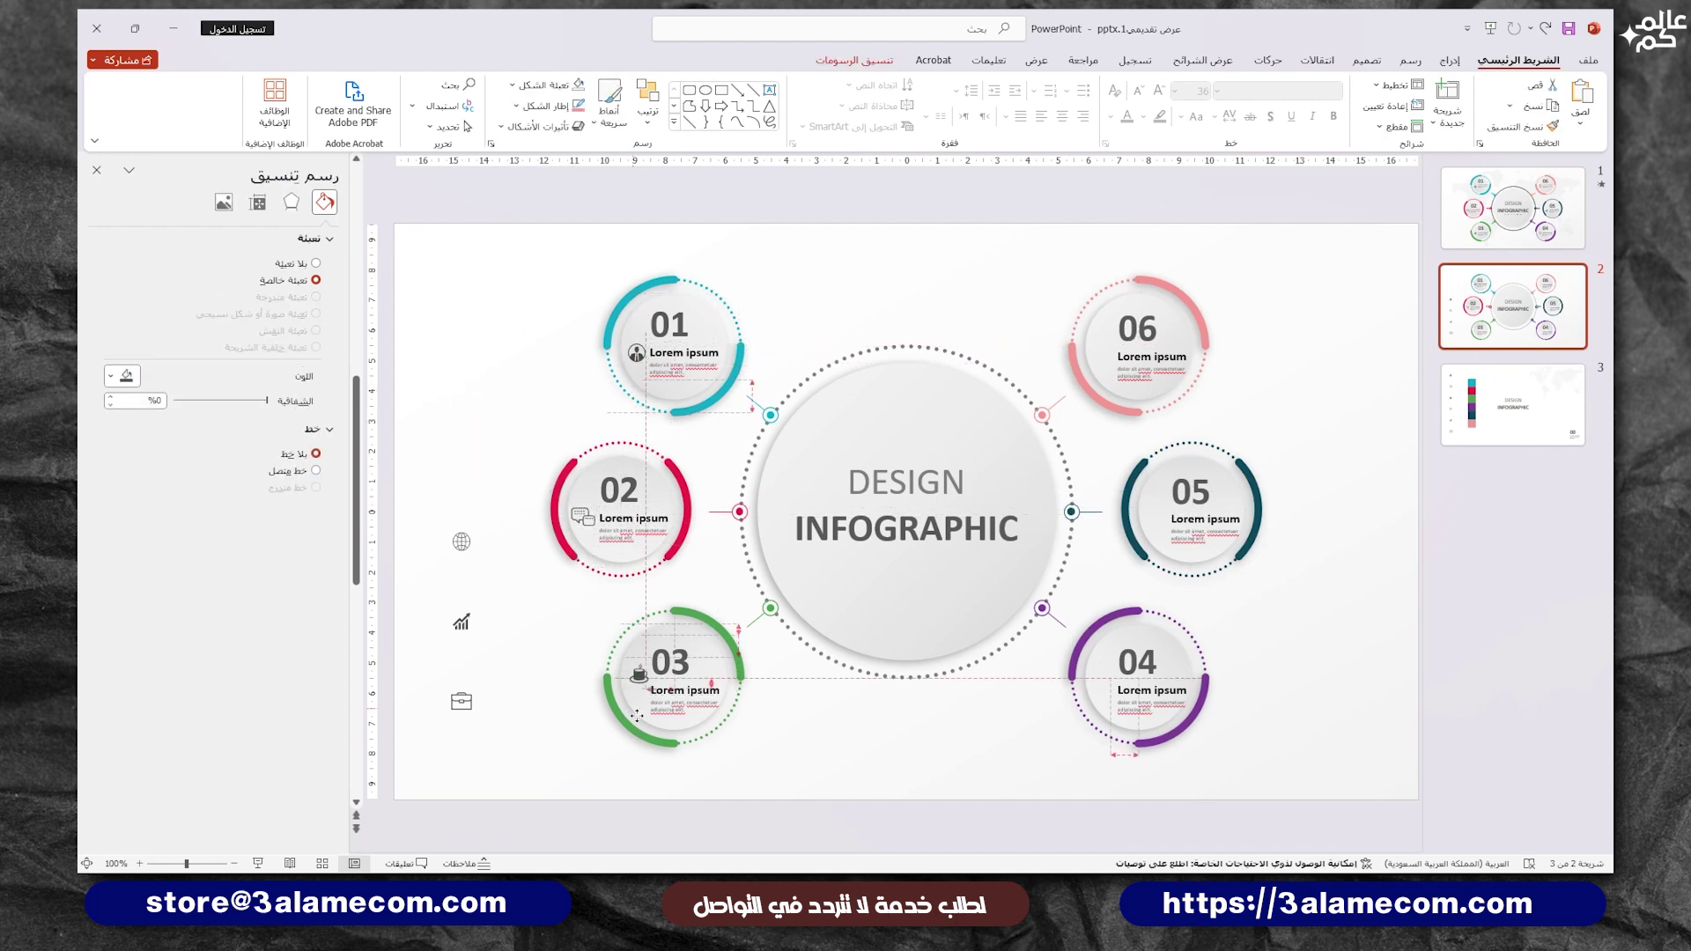
left_click_drag(461, 541, 1108, 727)
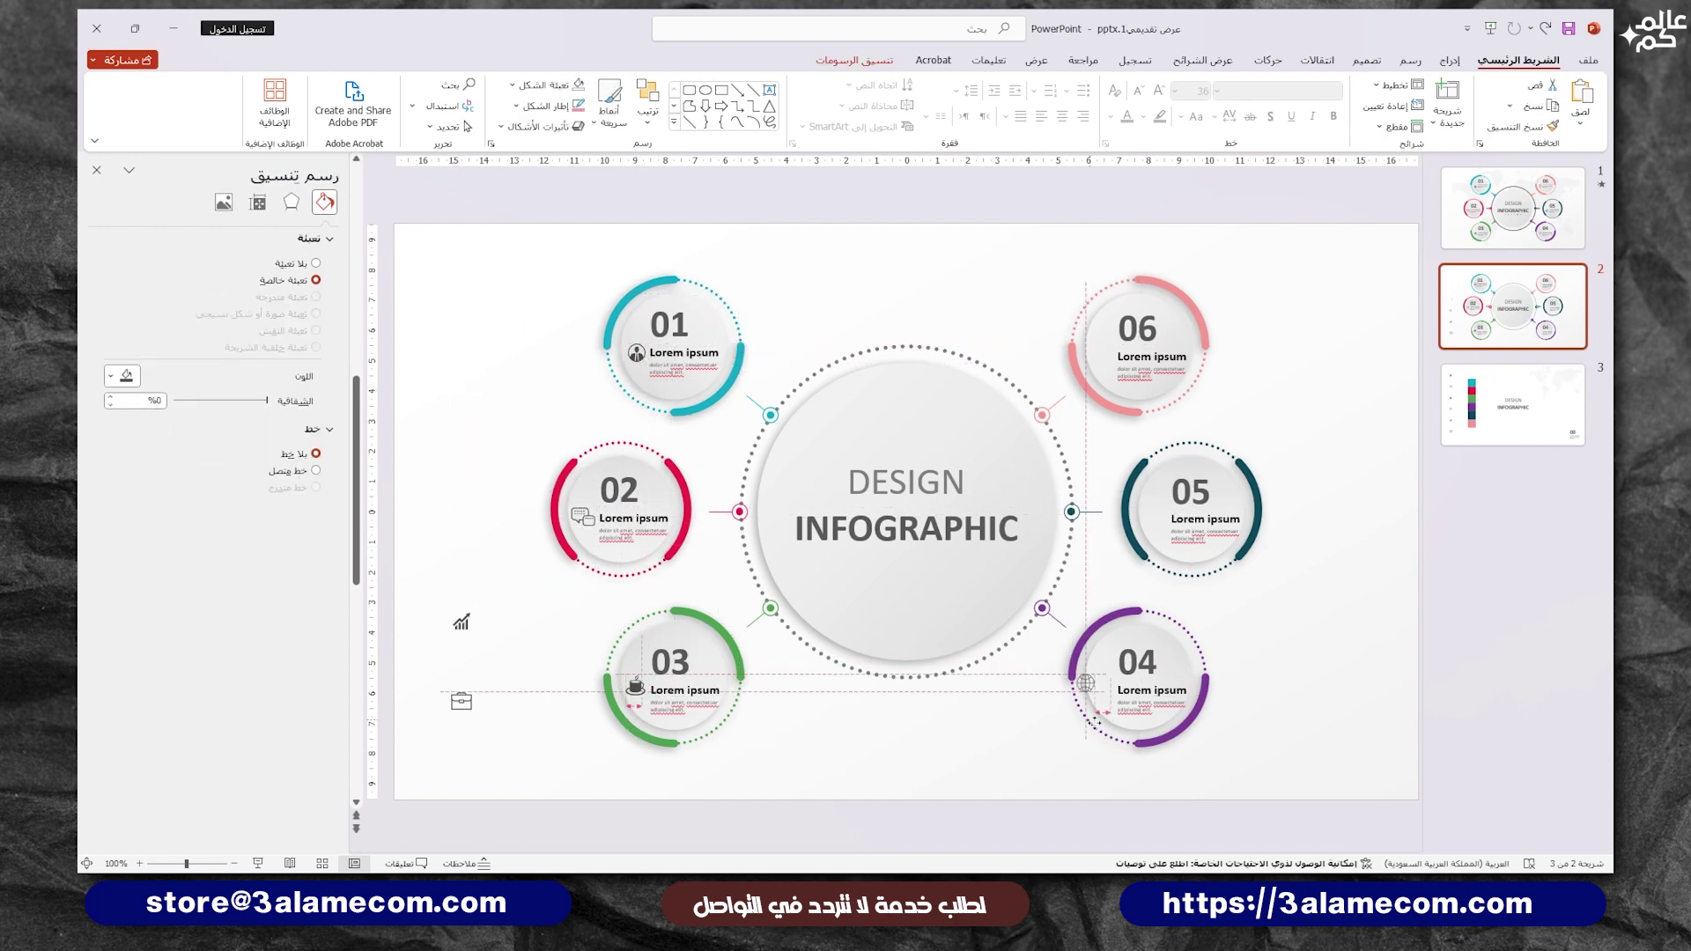
left_click_drag(459, 625, 1155, 520)
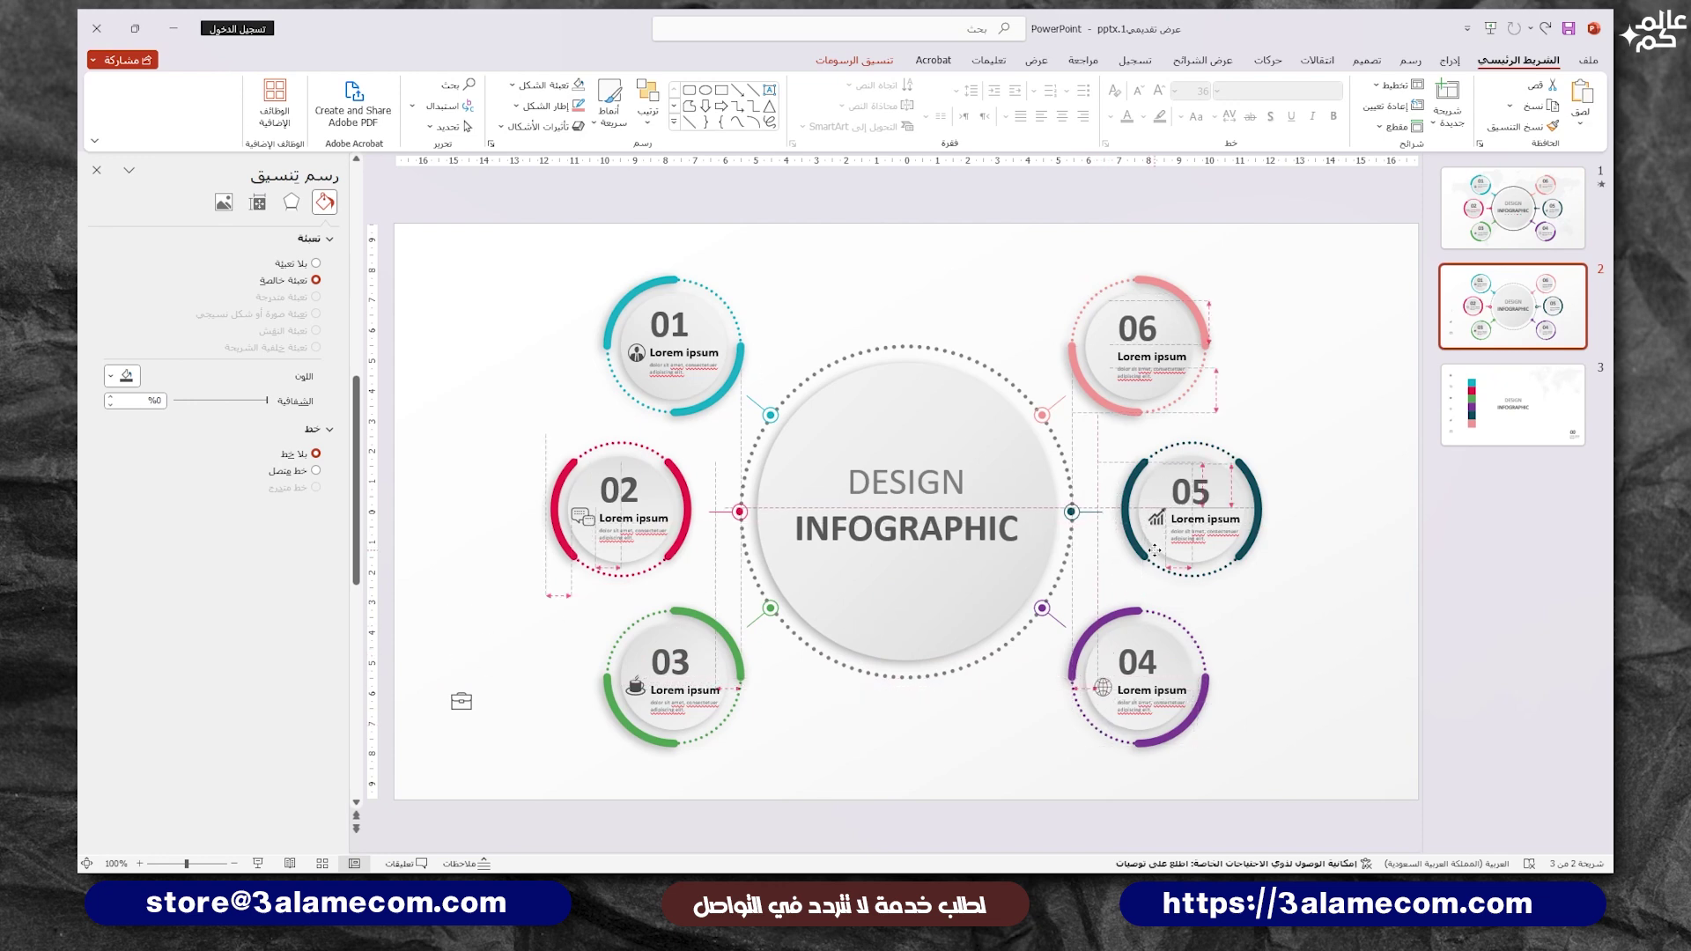
left_click(461, 702)
left_click_drag(461, 743, 1092, 391)
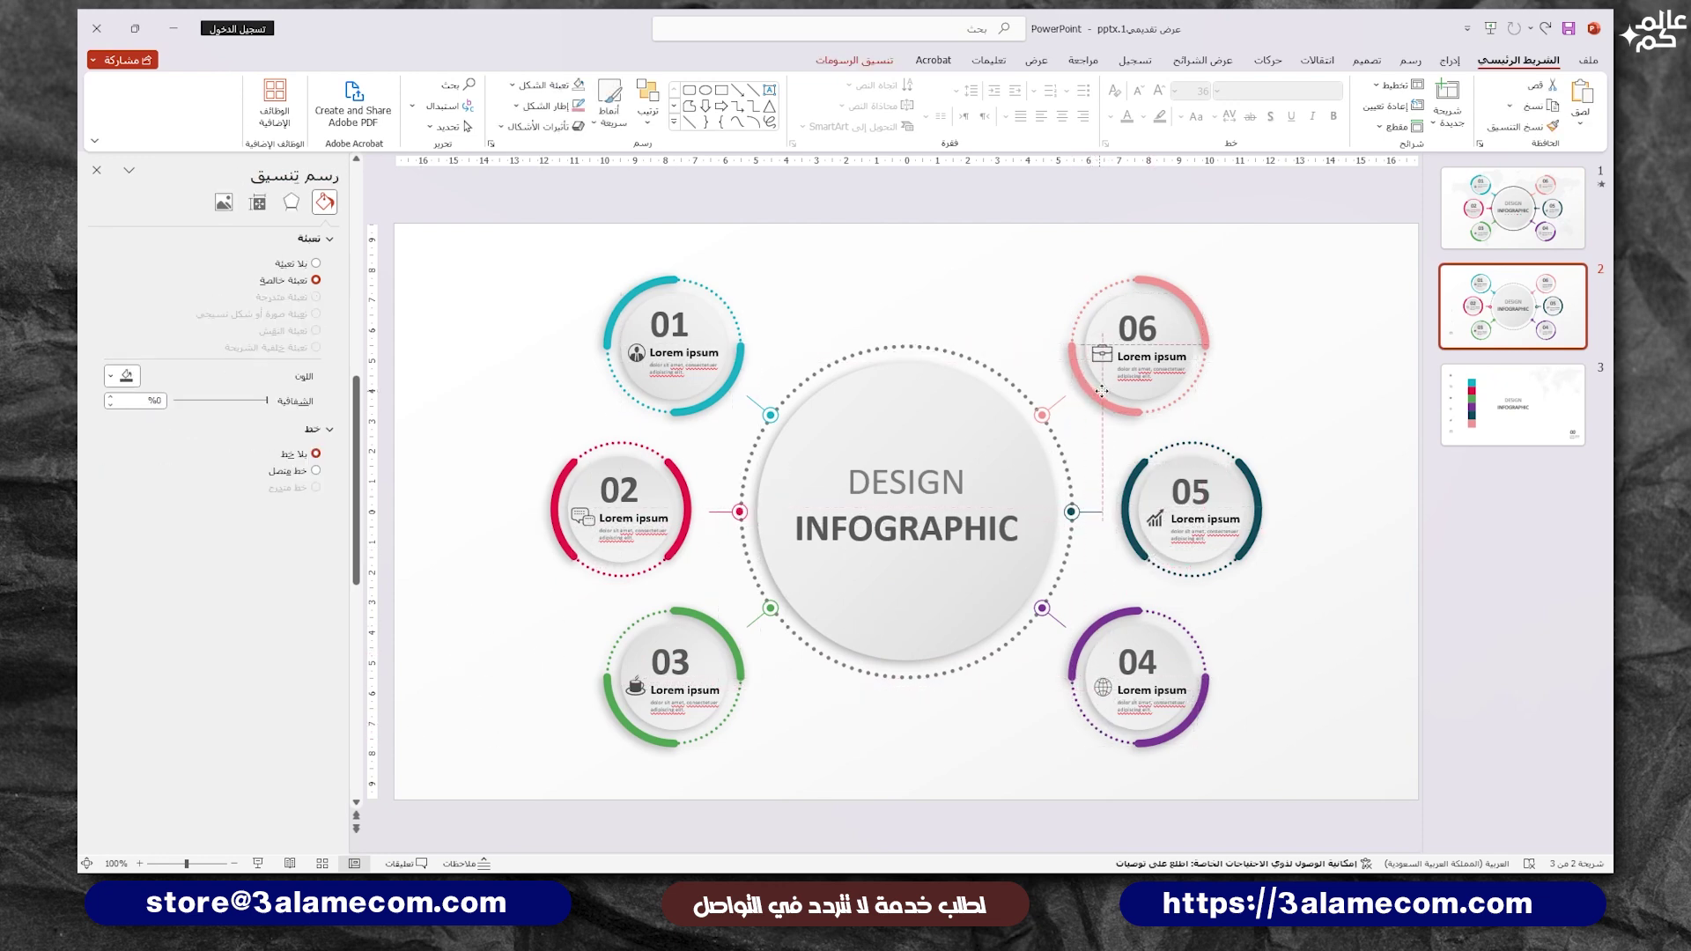
left_click(468, 320)
Step: Group the shapes of circles 01, 02 and 03 into single objects
left_click_drag(482, 238, 767, 445)
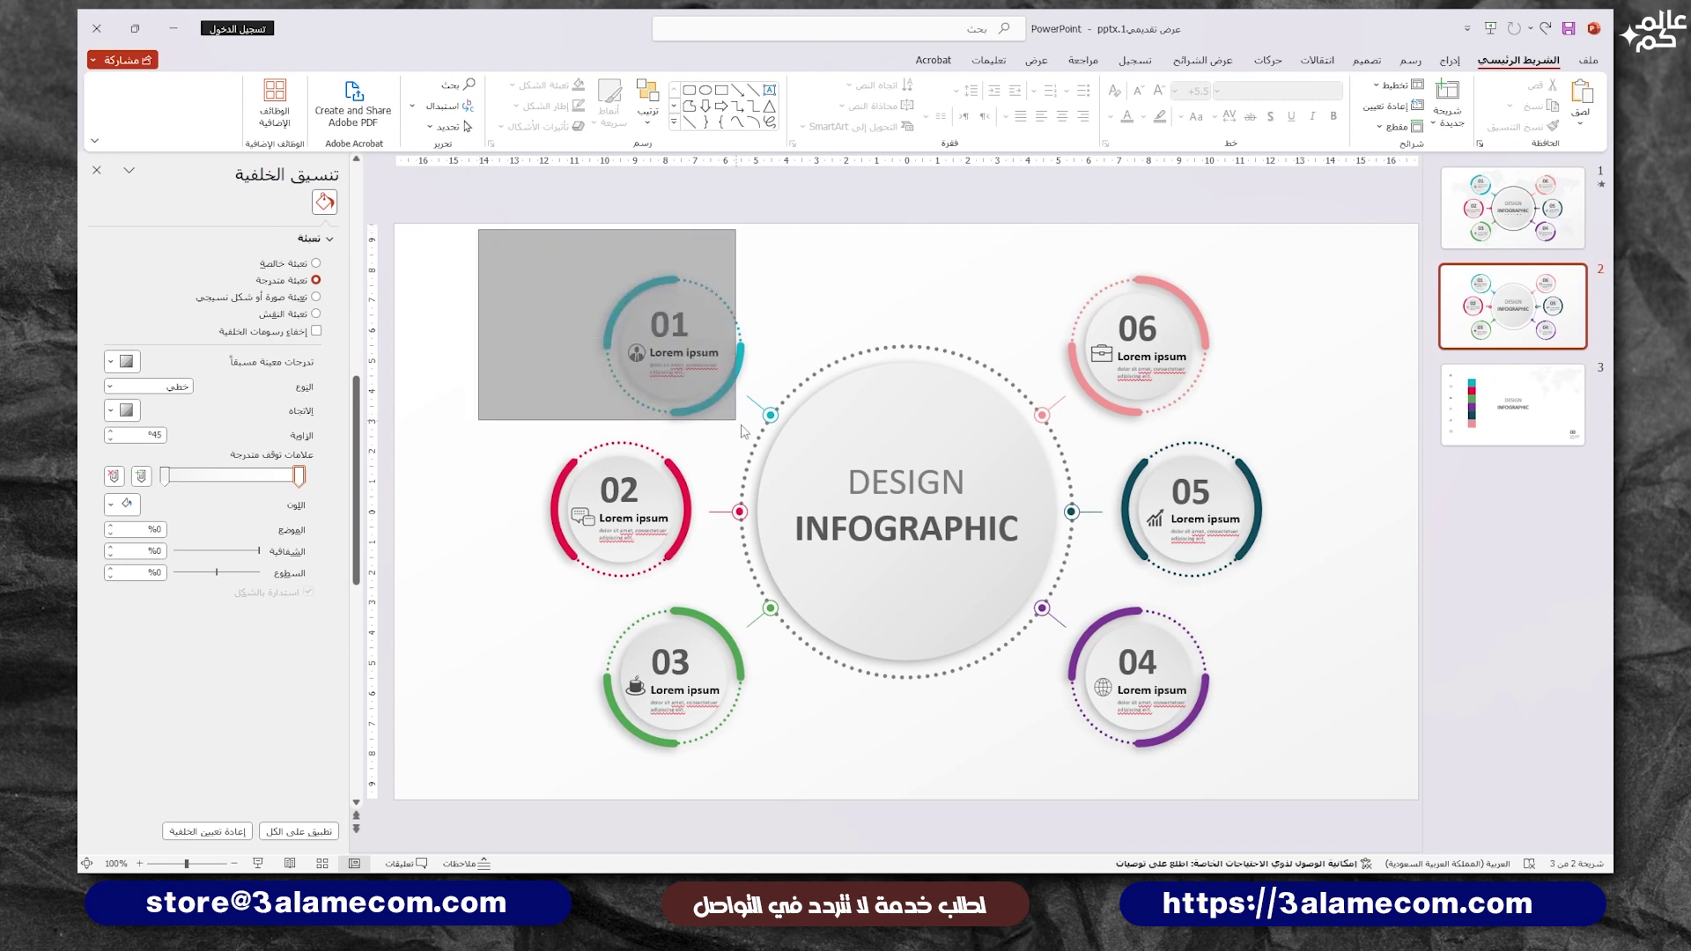
right_click(737, 386)
mouse_move(648, 521)
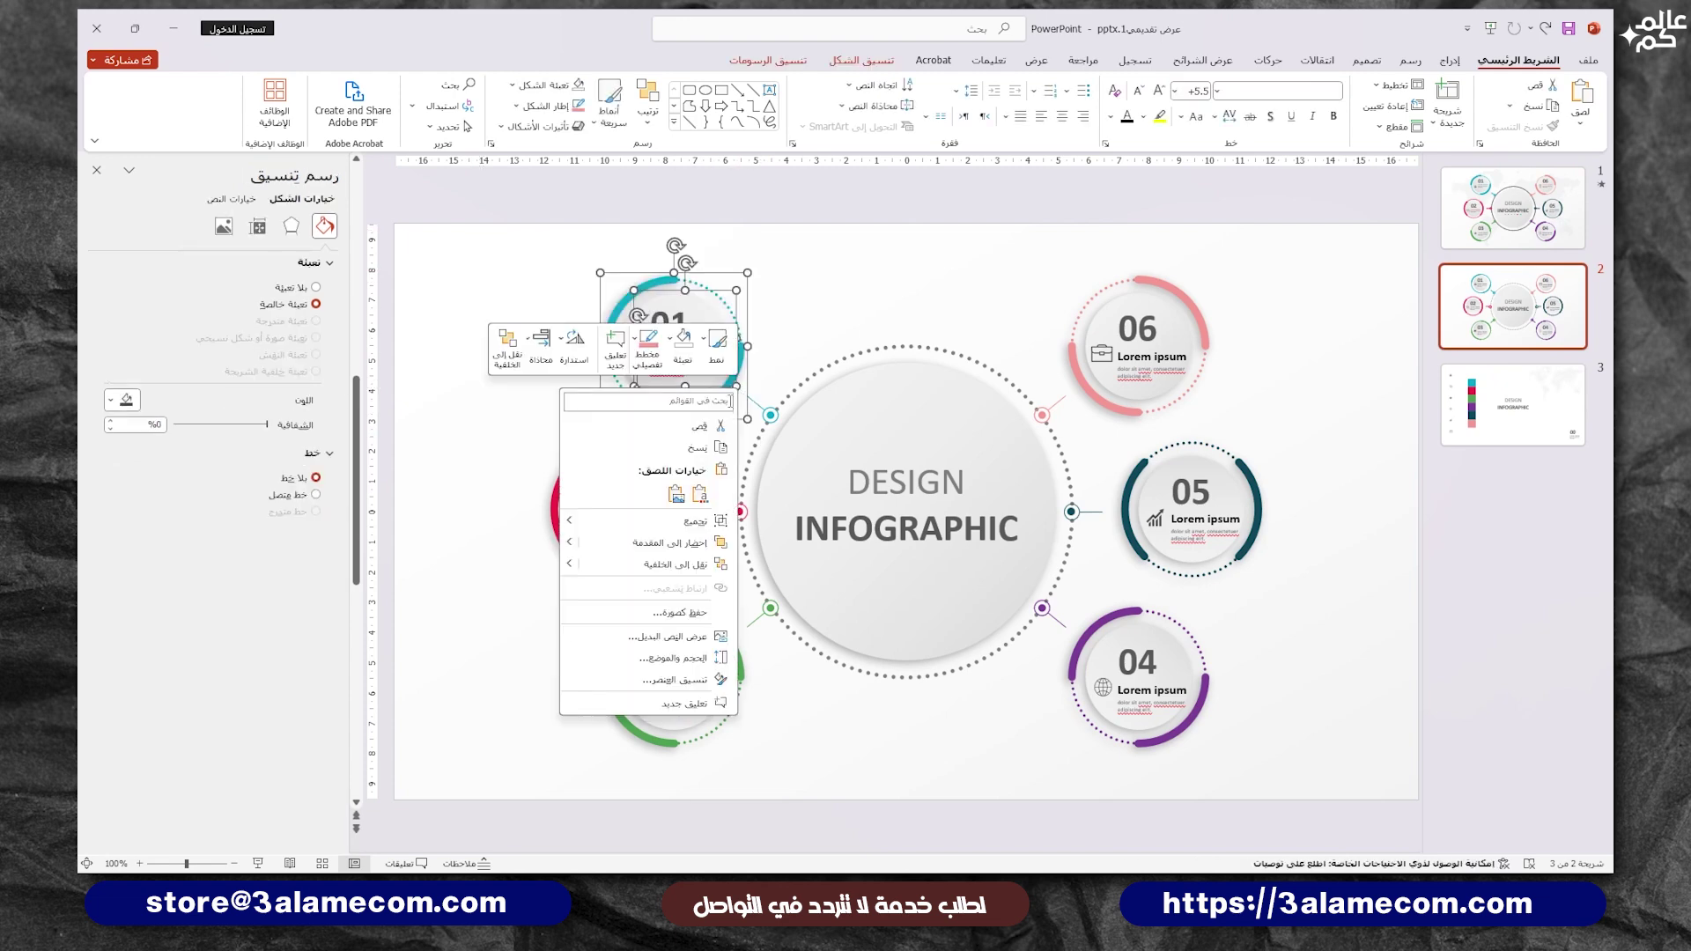
left_click(502, 523)
left_click_drag(470, 434, 705, 586)
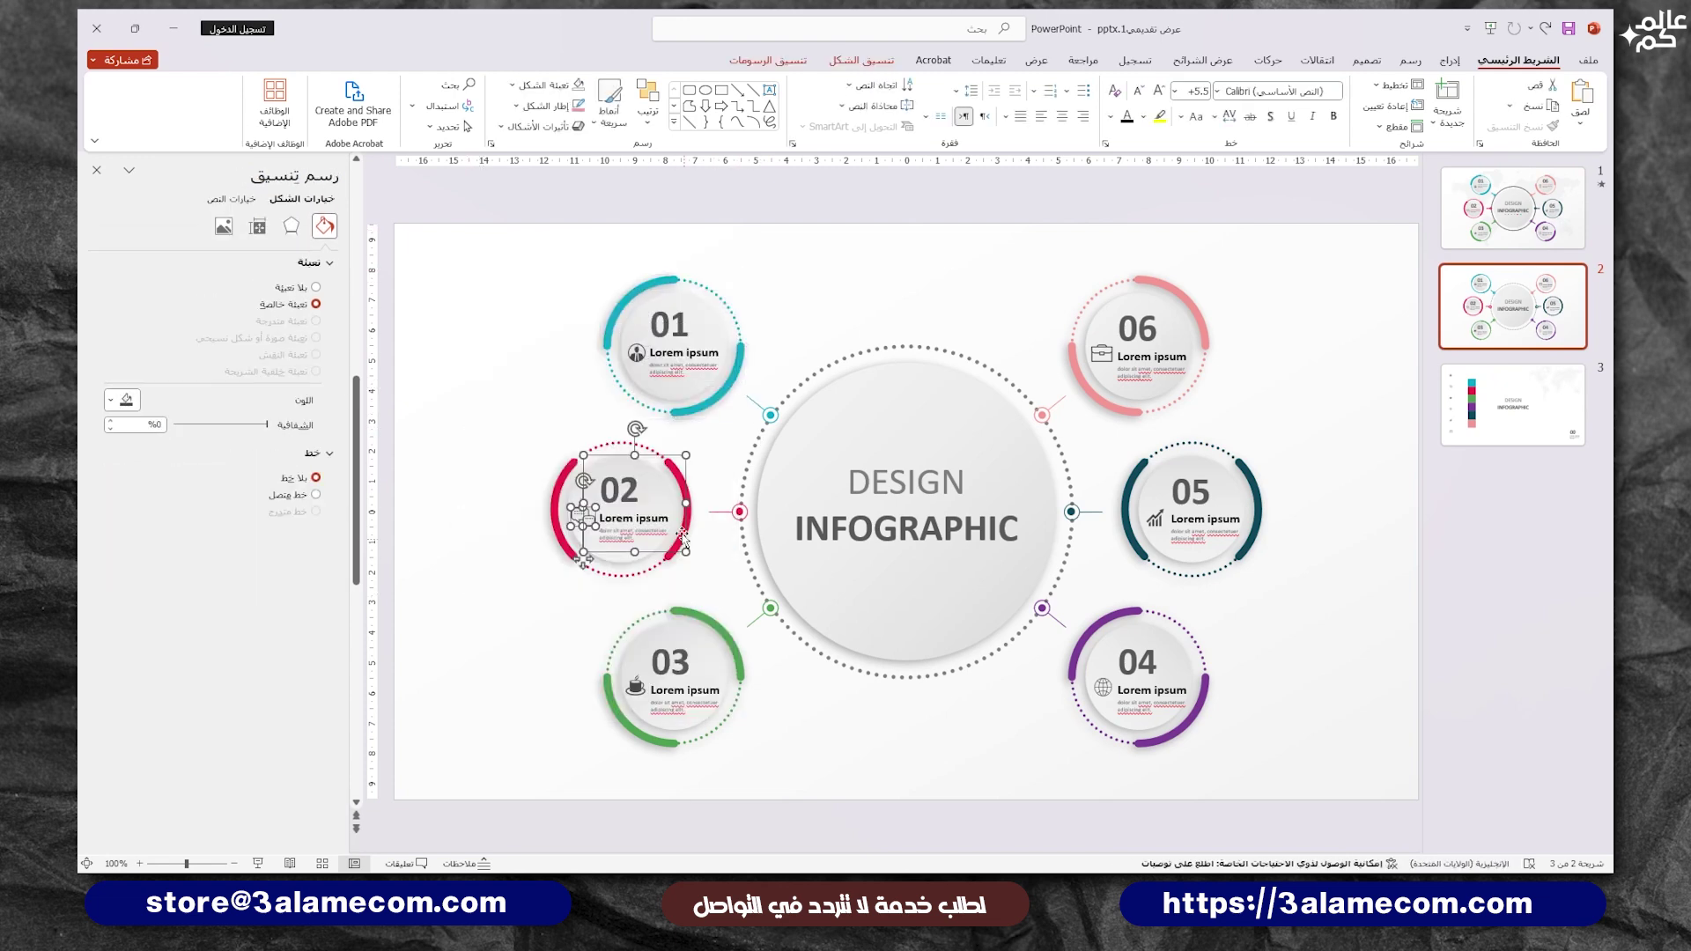
right_click(480, 419)
left_click(466, 605)
left_click_drag(466, 605, 806, 780)
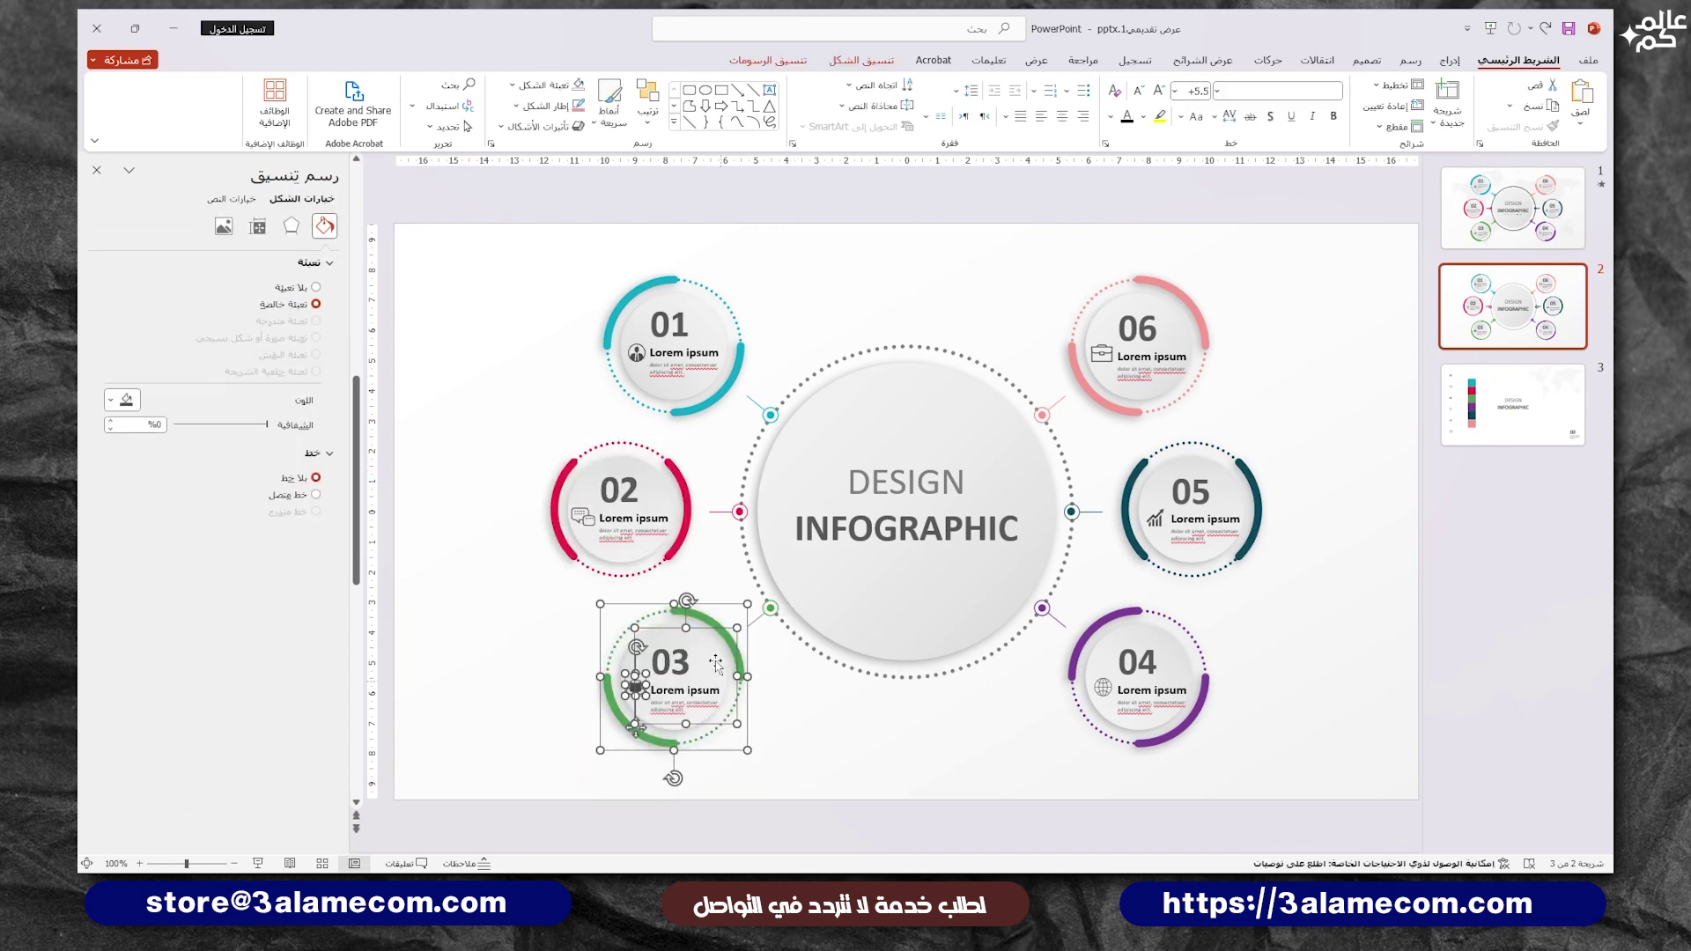
right_click(718, 638)
left_click(472, 444)
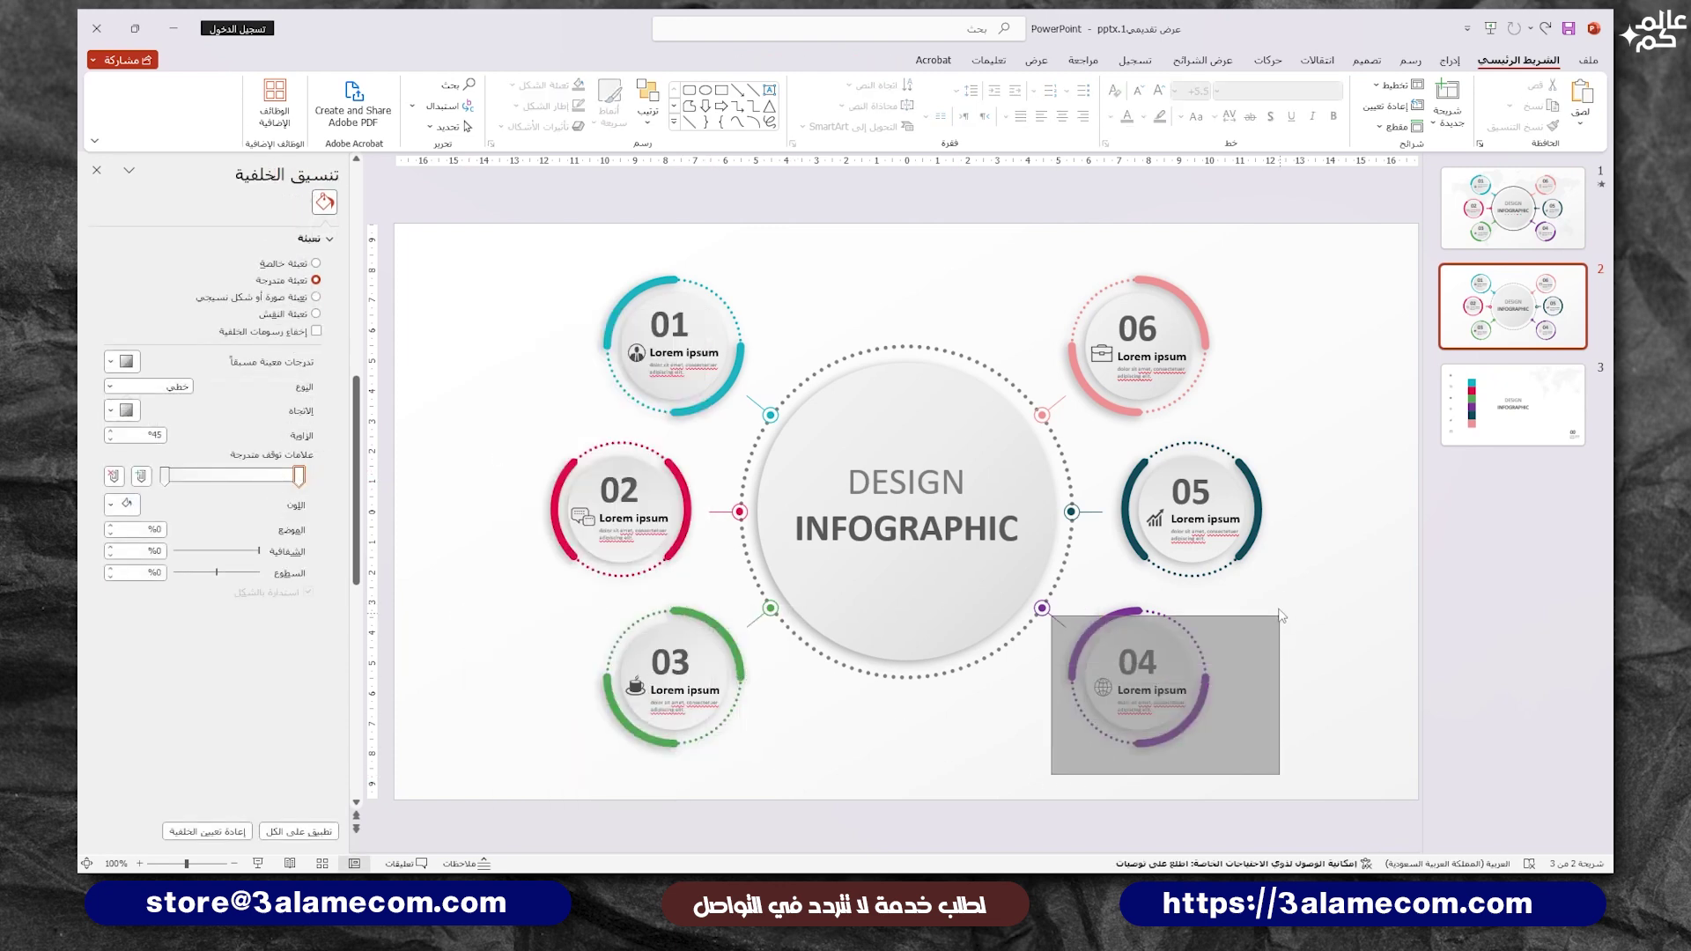
Step: Group the shapes of circles 04, 05 and 06 into single objects
left_click_drag(1053, 608, 1286, 784)
right_click(1154, 722)
left_click(934, 453)
left_click_drag(1324, 423, 1191, 584)
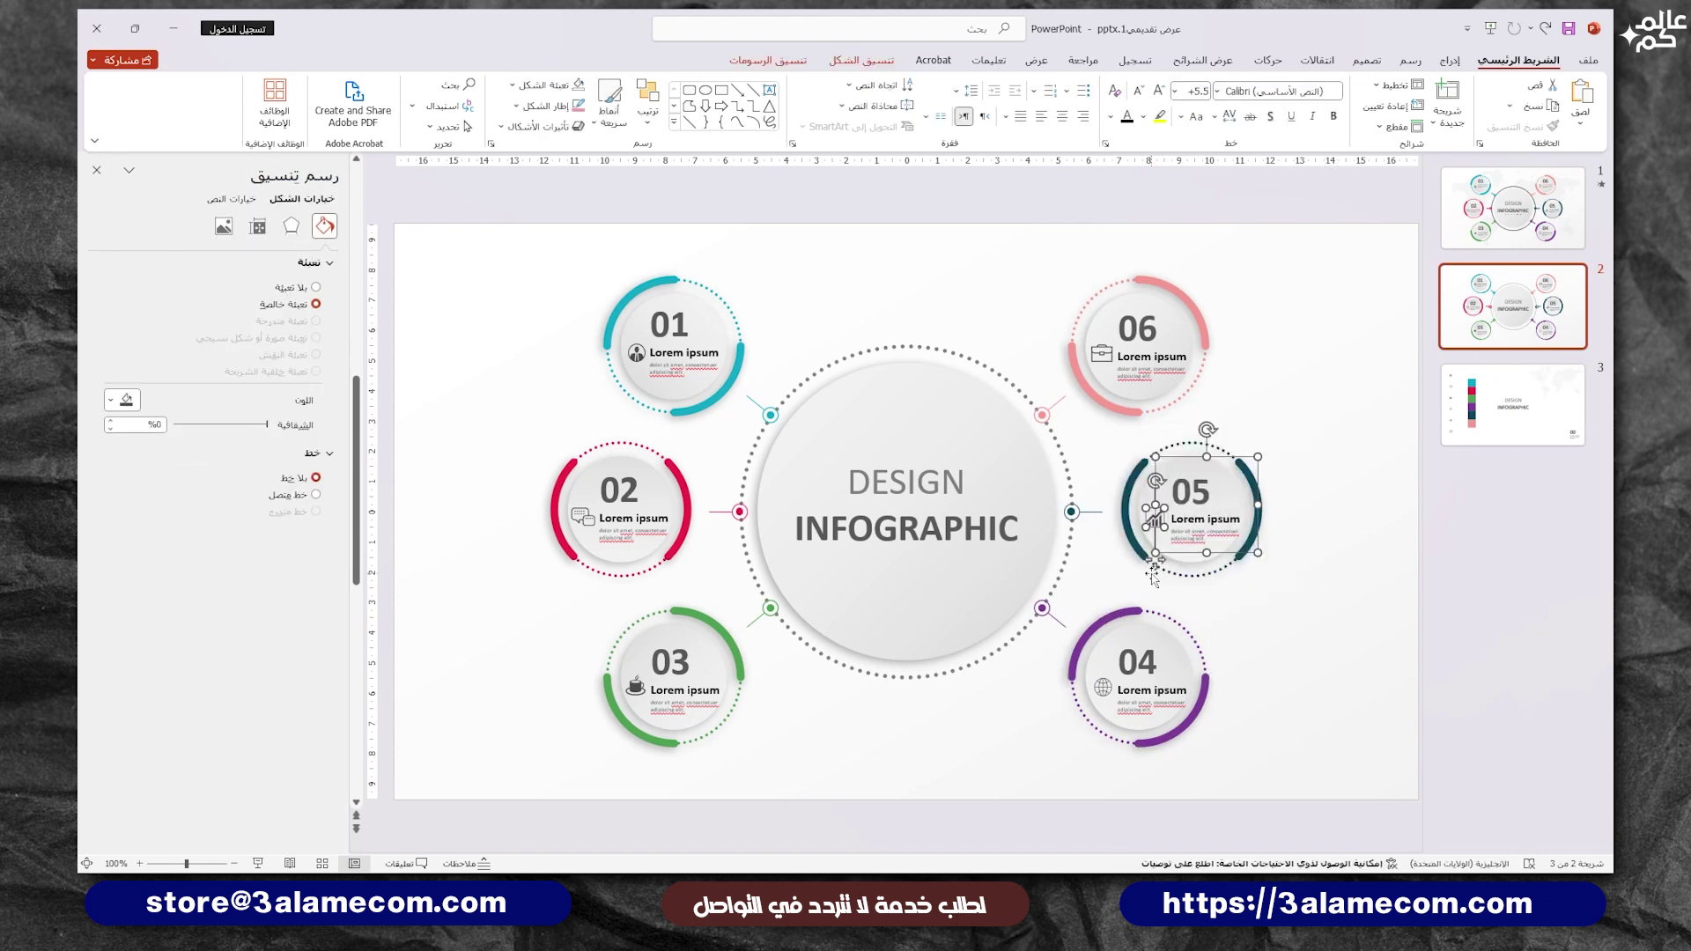
right_click(1179, 577)
left_click(933, 379)
left_click_drag(1265, 239, 1050, 453)
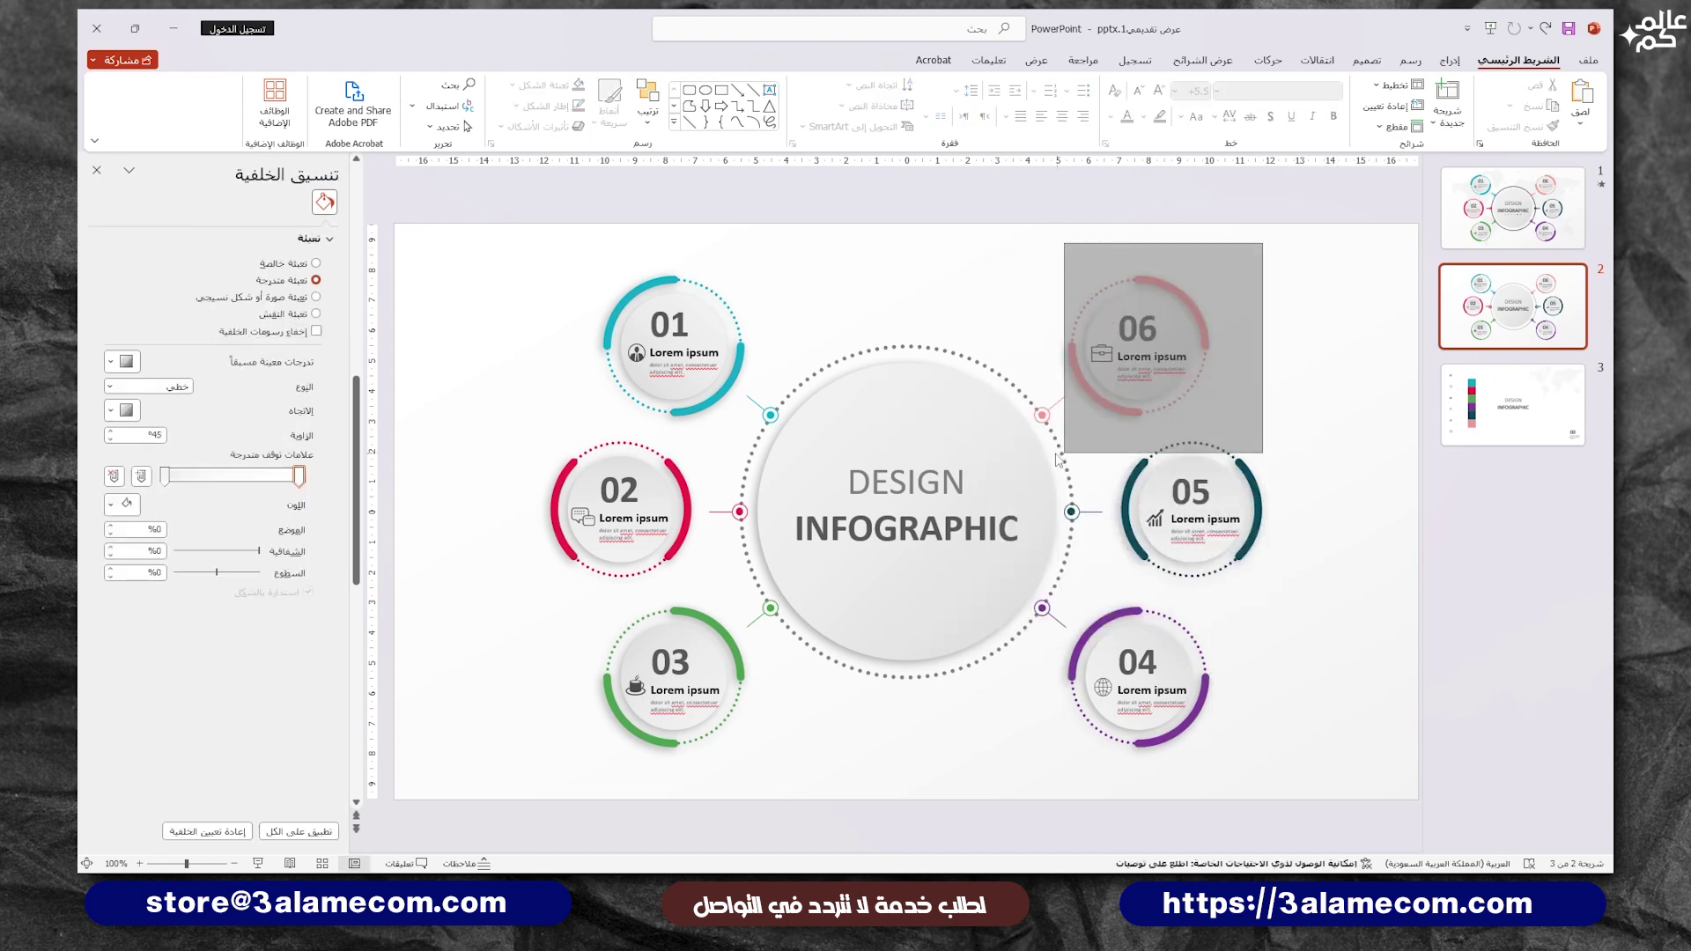
right_click(1112, 407)
left_click(896, 539)
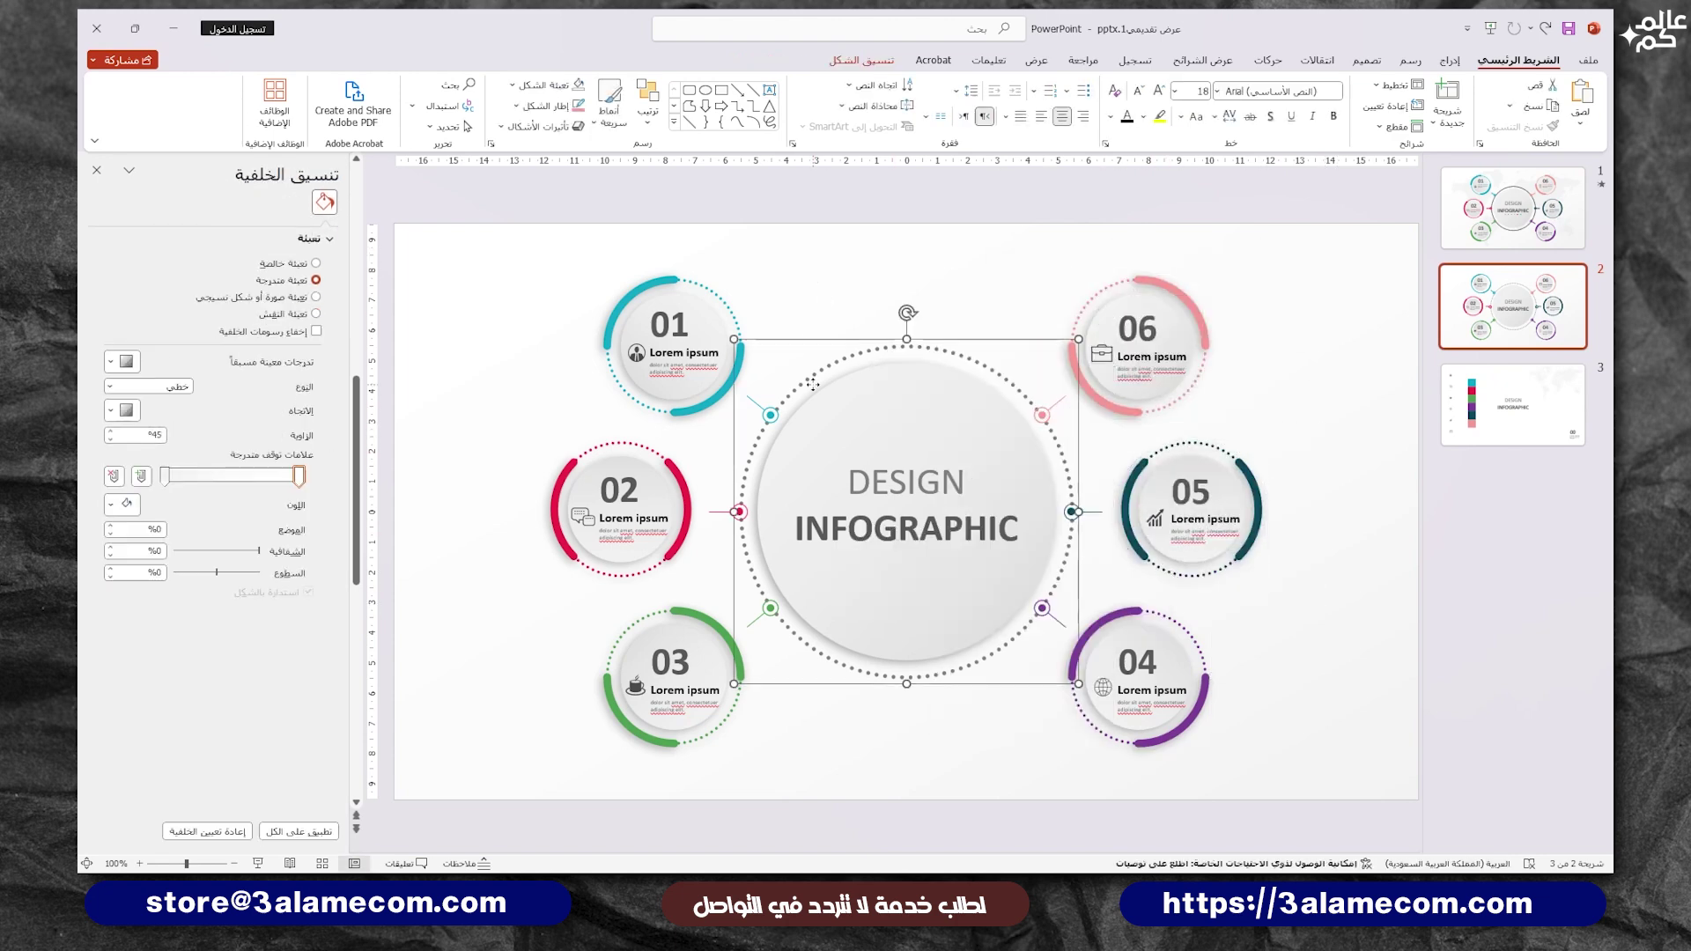
left_click(908, 441)
left_click(692, 230)
Step: Select the connector lines around the centre circle, then dismiss their context menu
left_click_drag(692, 231, 811, 656)
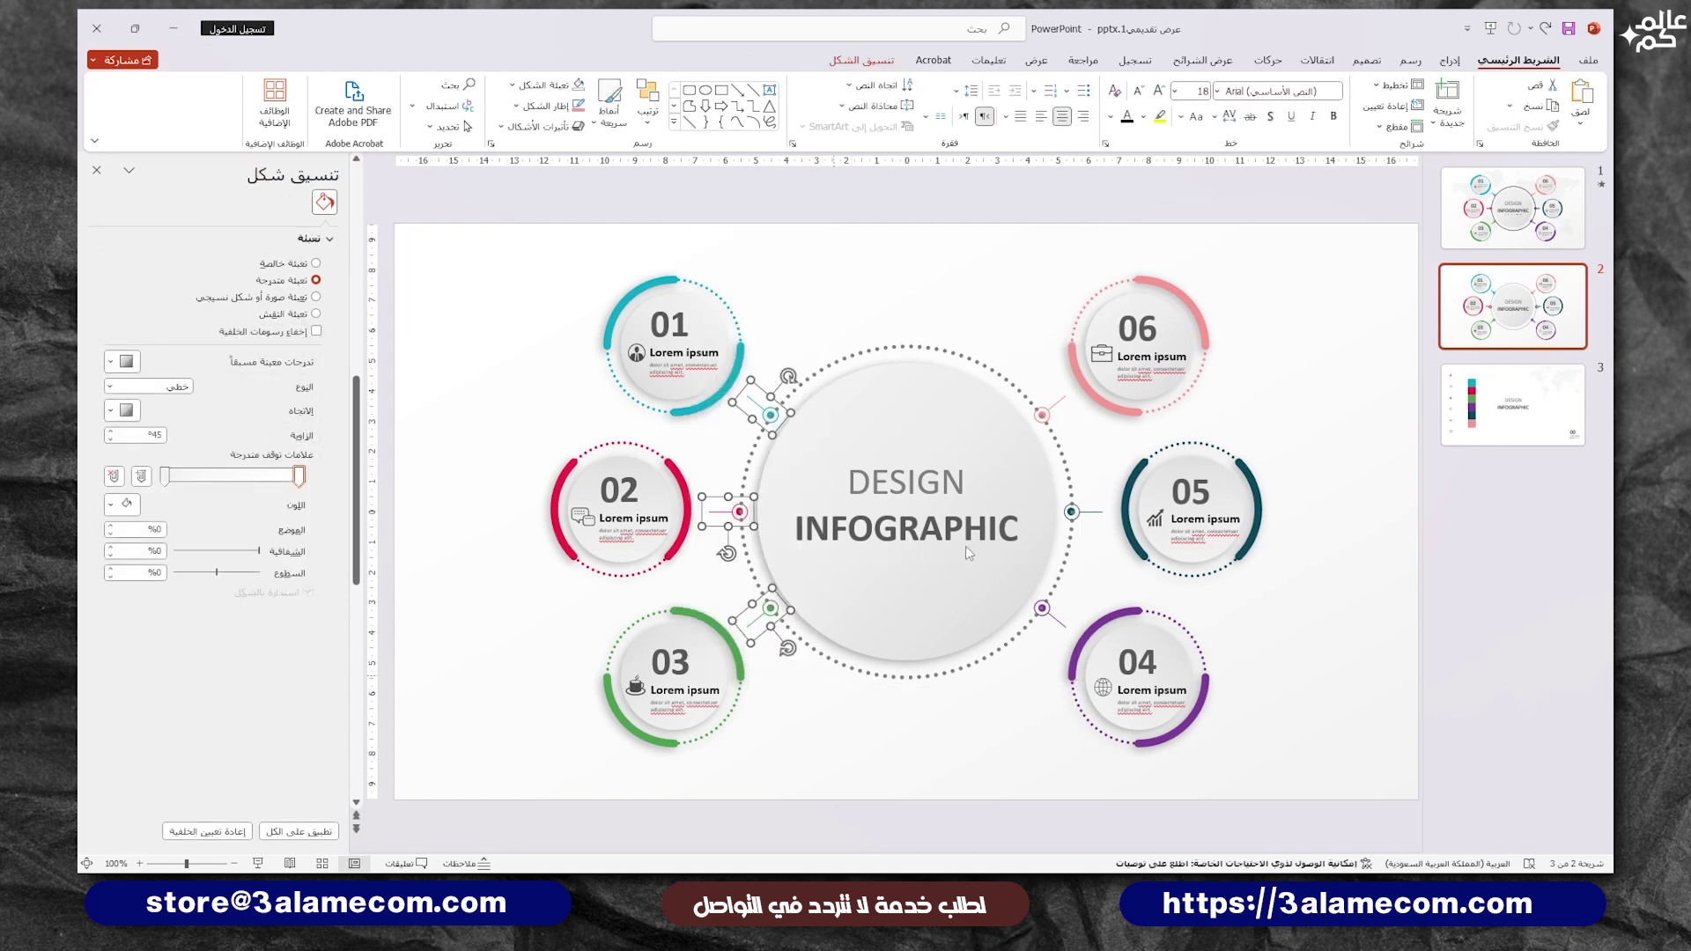
left_click_drag(1004, 275, 1140, 670)
right_click(1065, 414)
left_click(1234, 641)
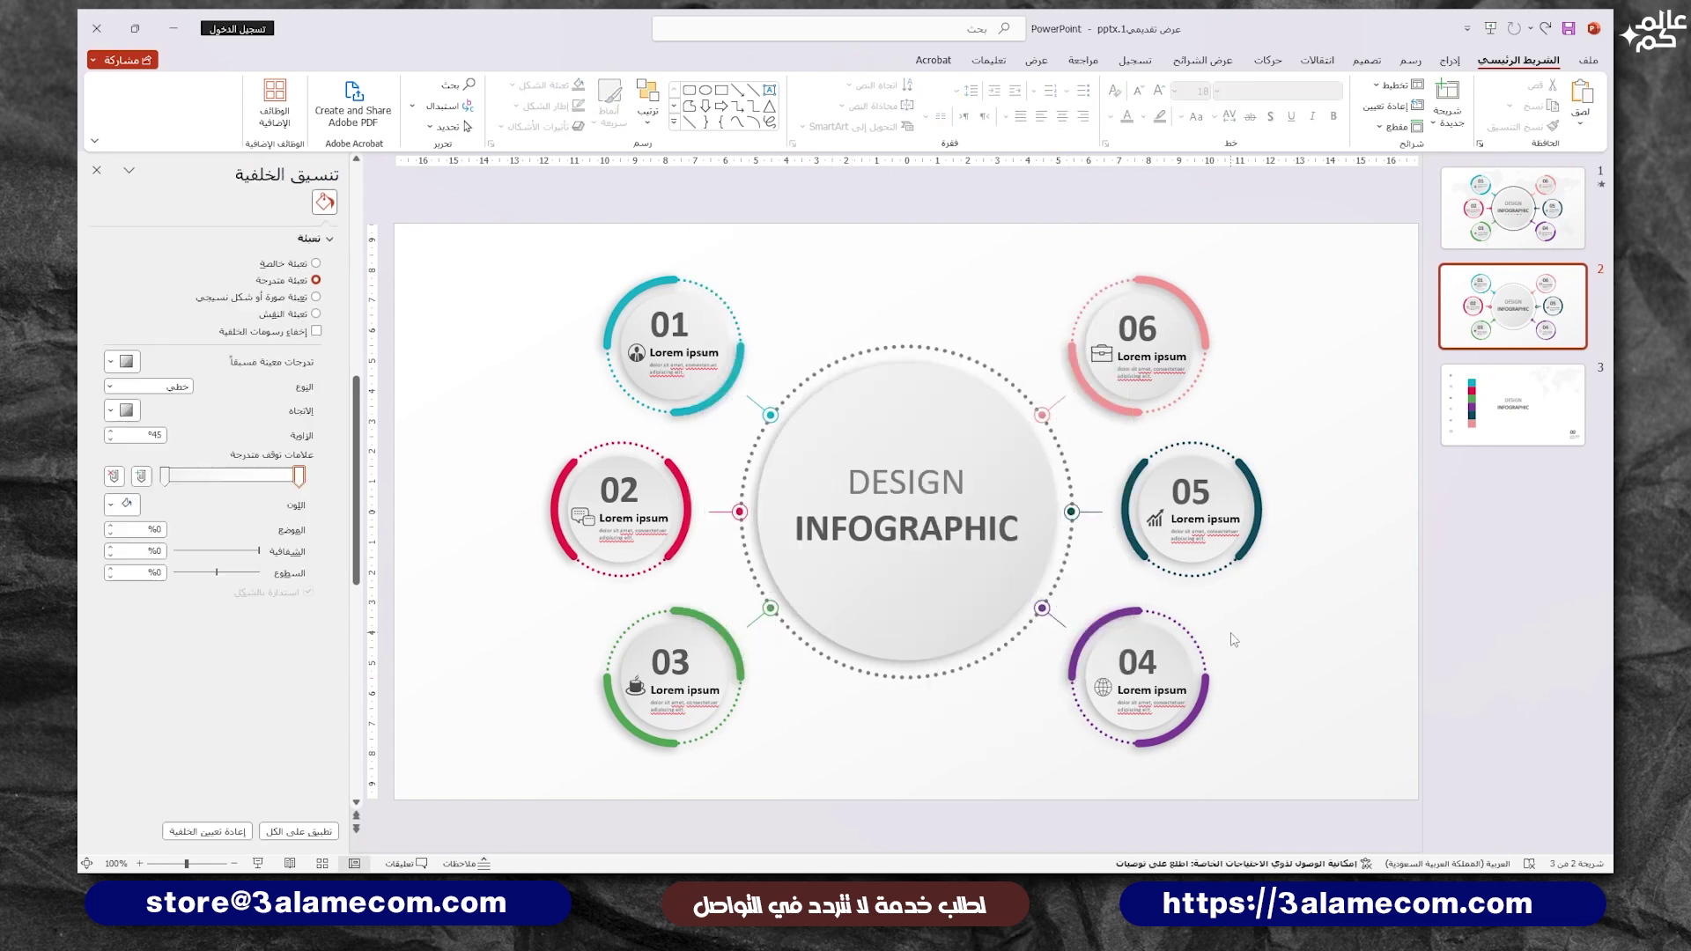
Step: Bring the world-map picture from slide 3 onto slide 2
left_click(1513, 405)
left_click(1101, 336)
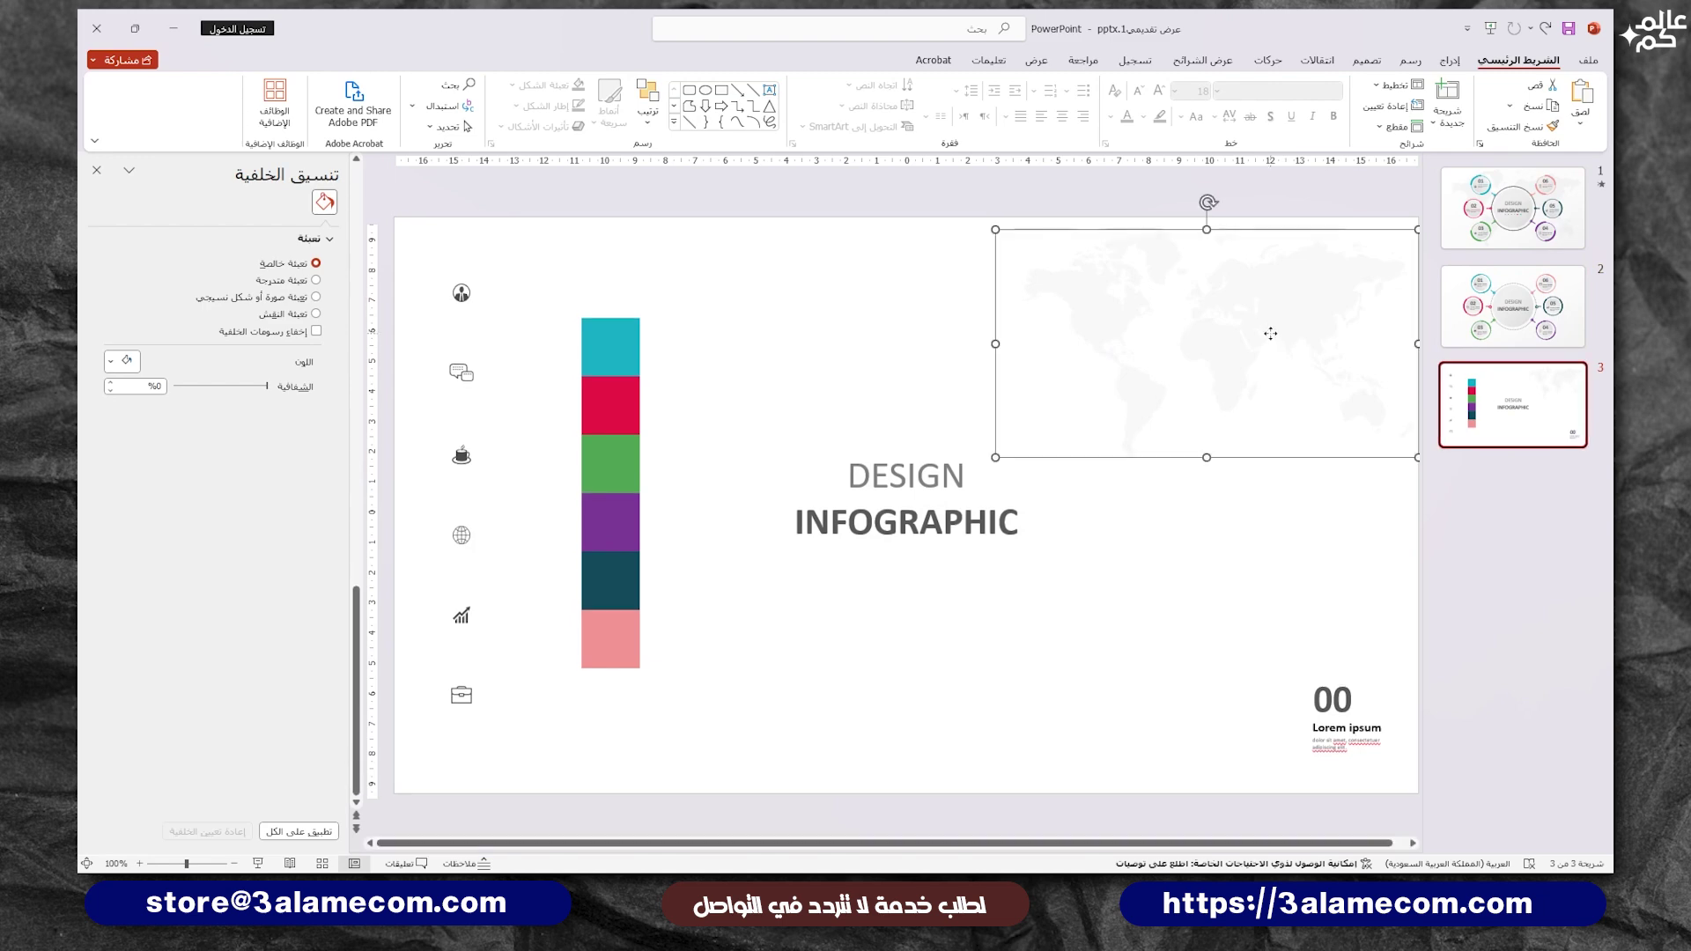
left_click(1514, 307)
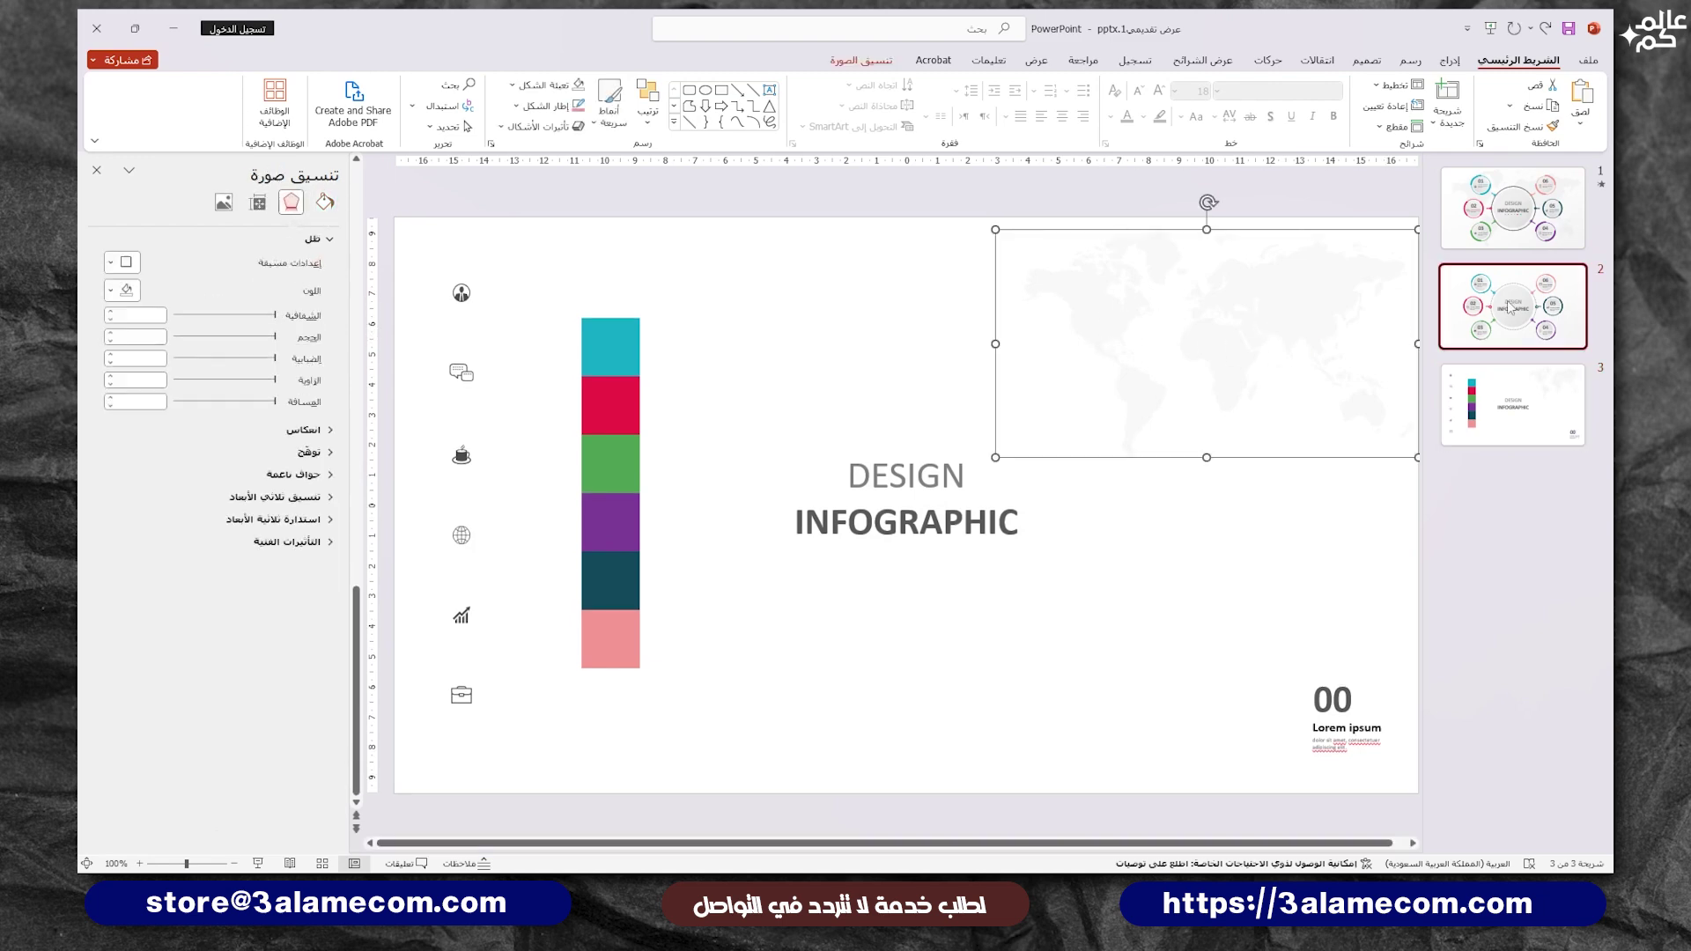
key("ctrl+v")
Step: Stretch the world map across the whole slide and send it behind the infographic
left_click_drag(995, 457, 396, 734)
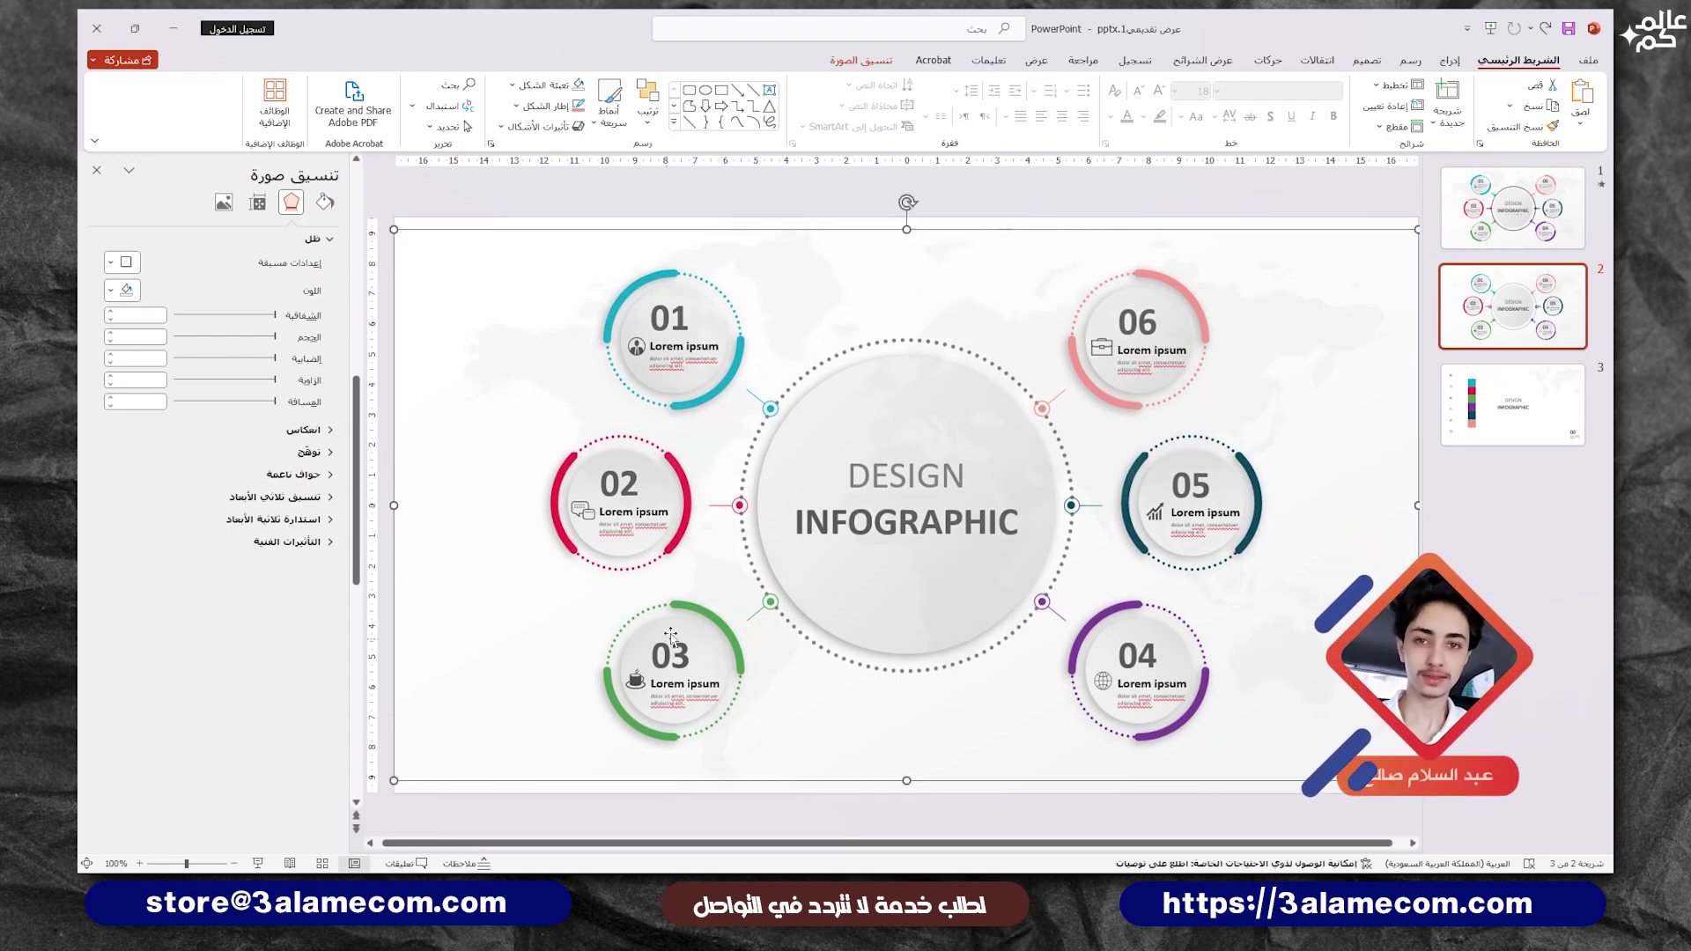
right_click(710, 443)
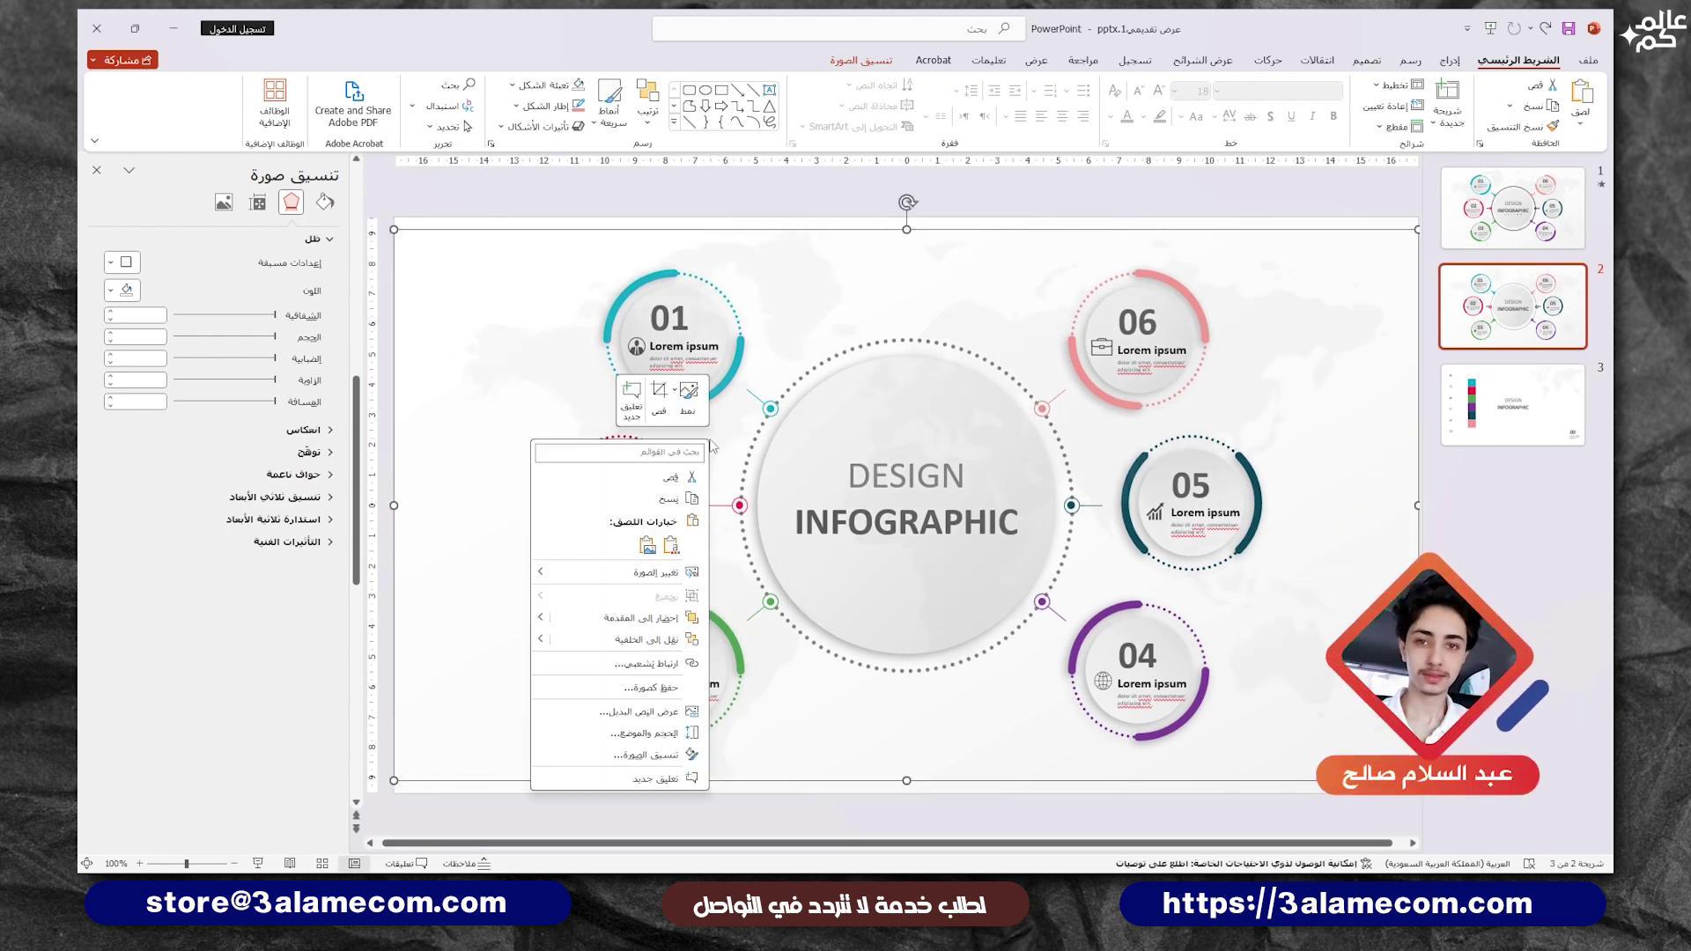
left_click(661, 634)
left_click(870, 187)
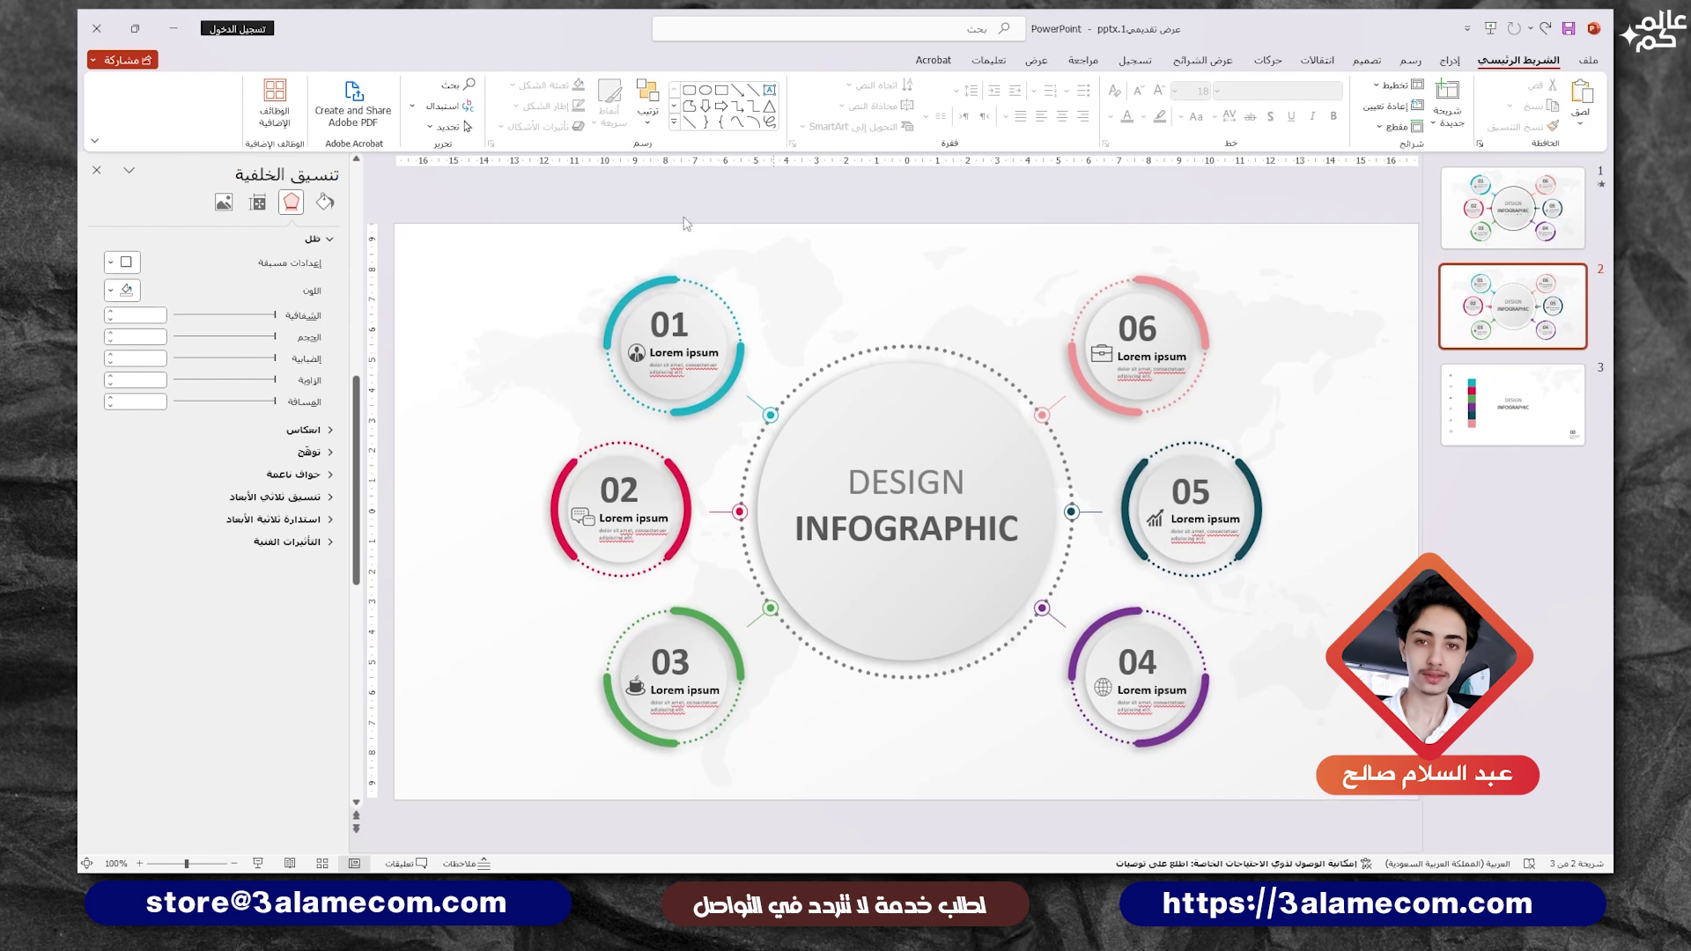
left_click(97, 170)
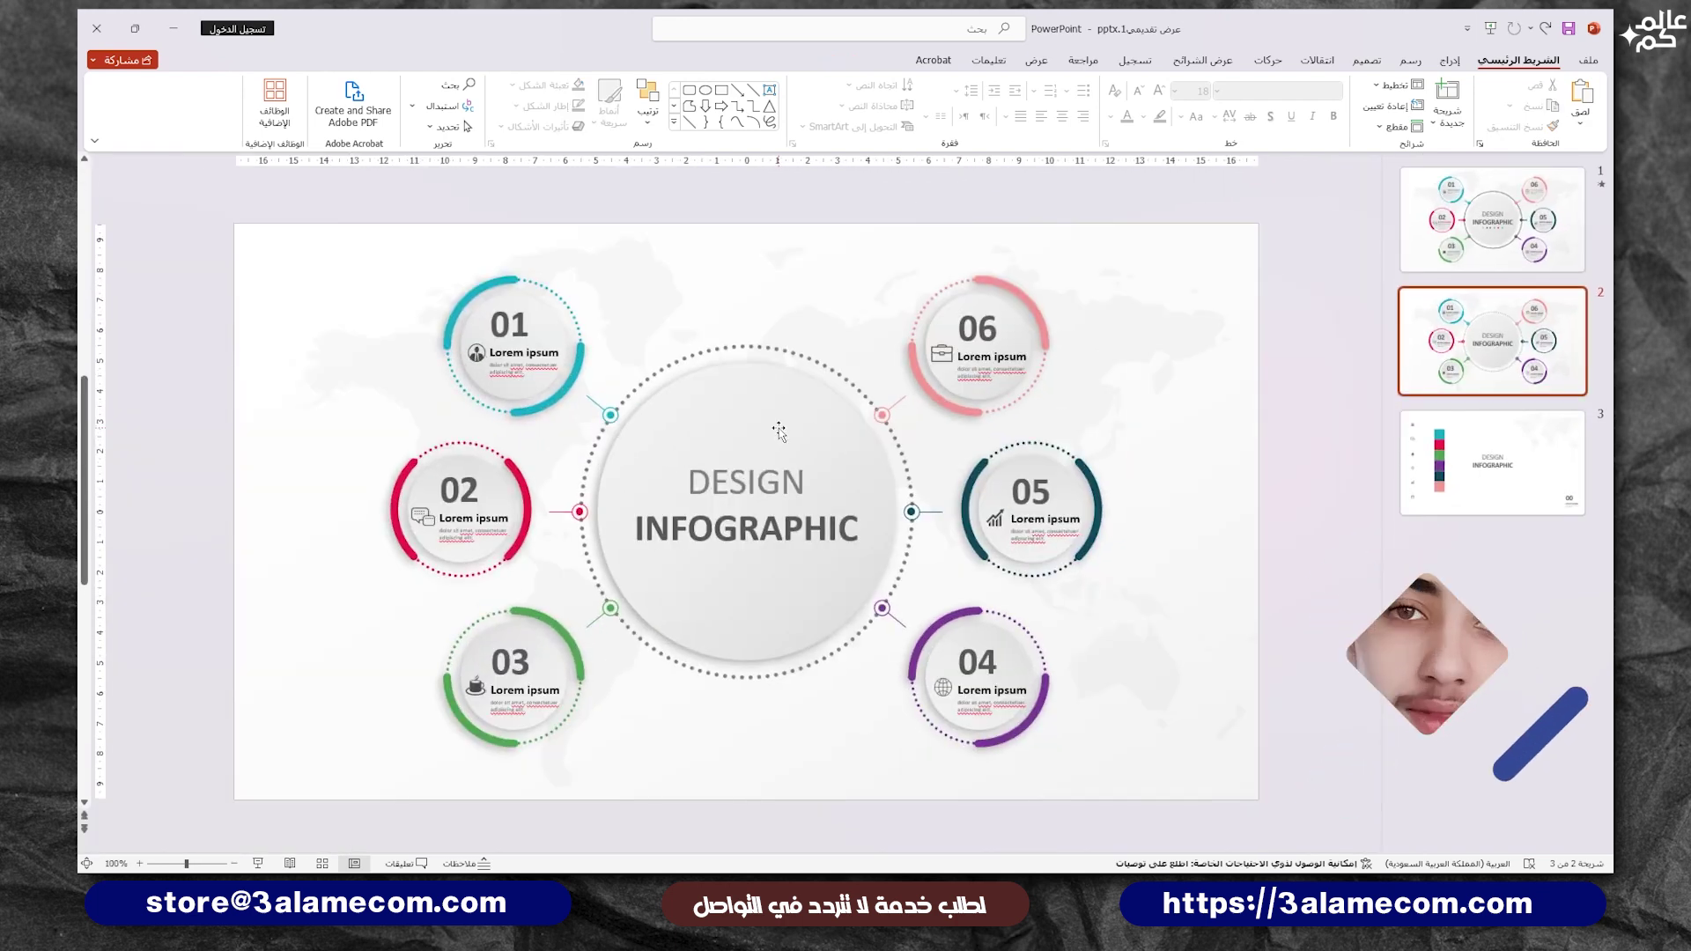
Step: Give the central DESIGN INFOGRAPHIC circle a Grow & Turn entrance animation
left_click(713, 394)
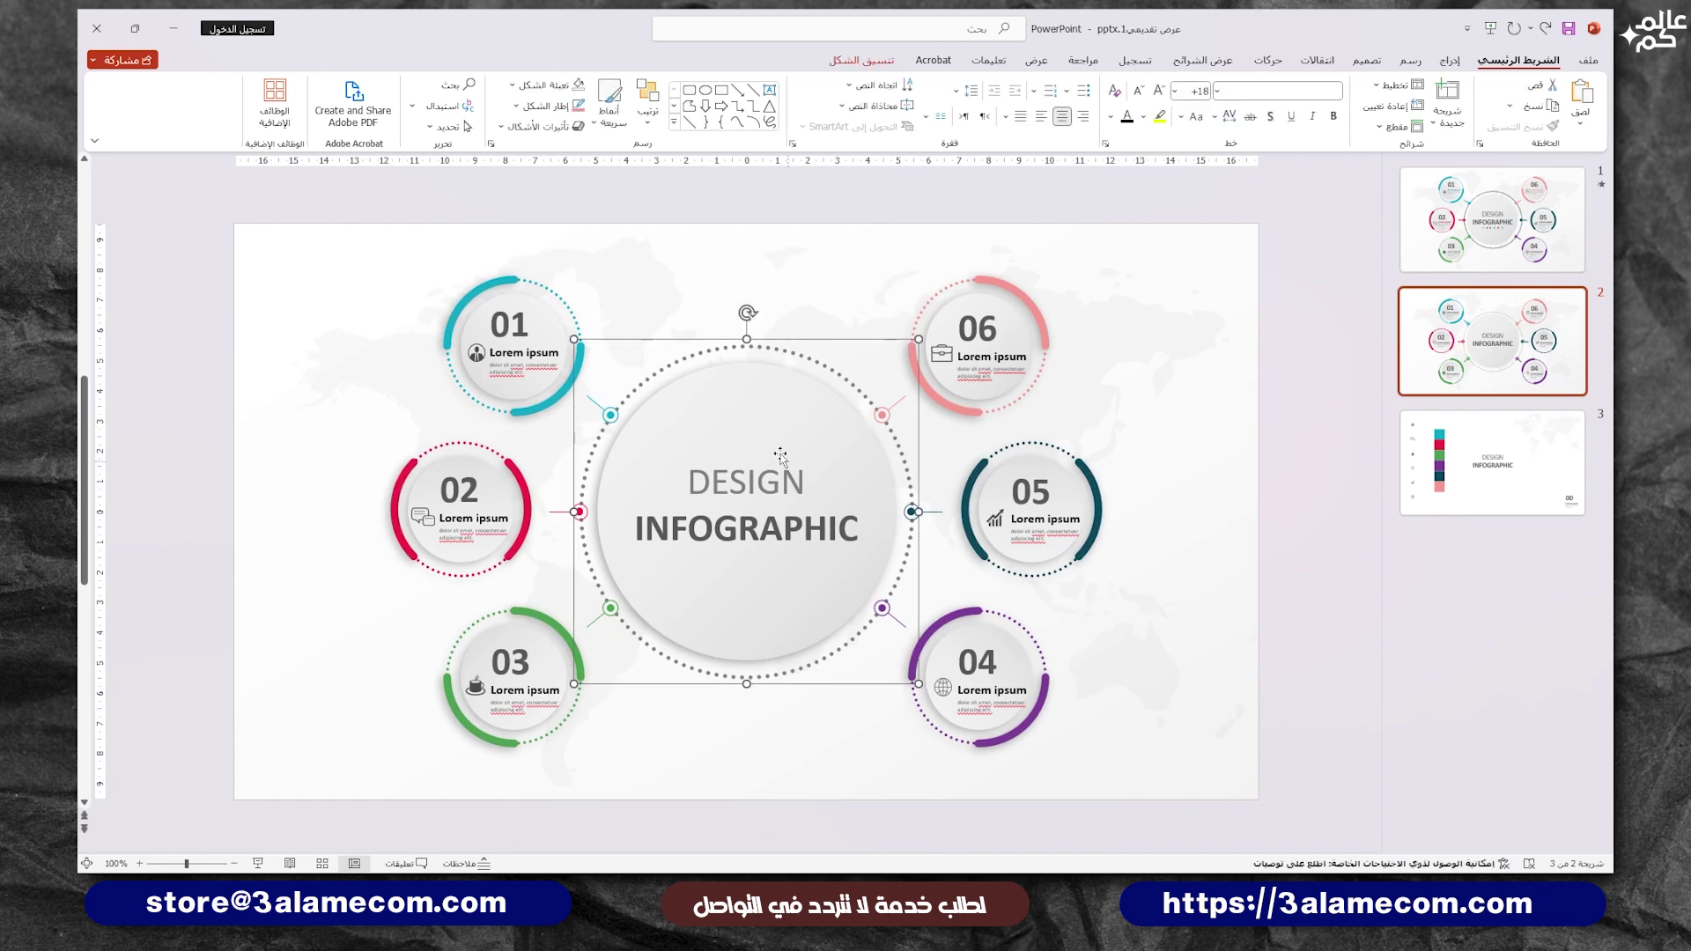
left_click(1271, 62)
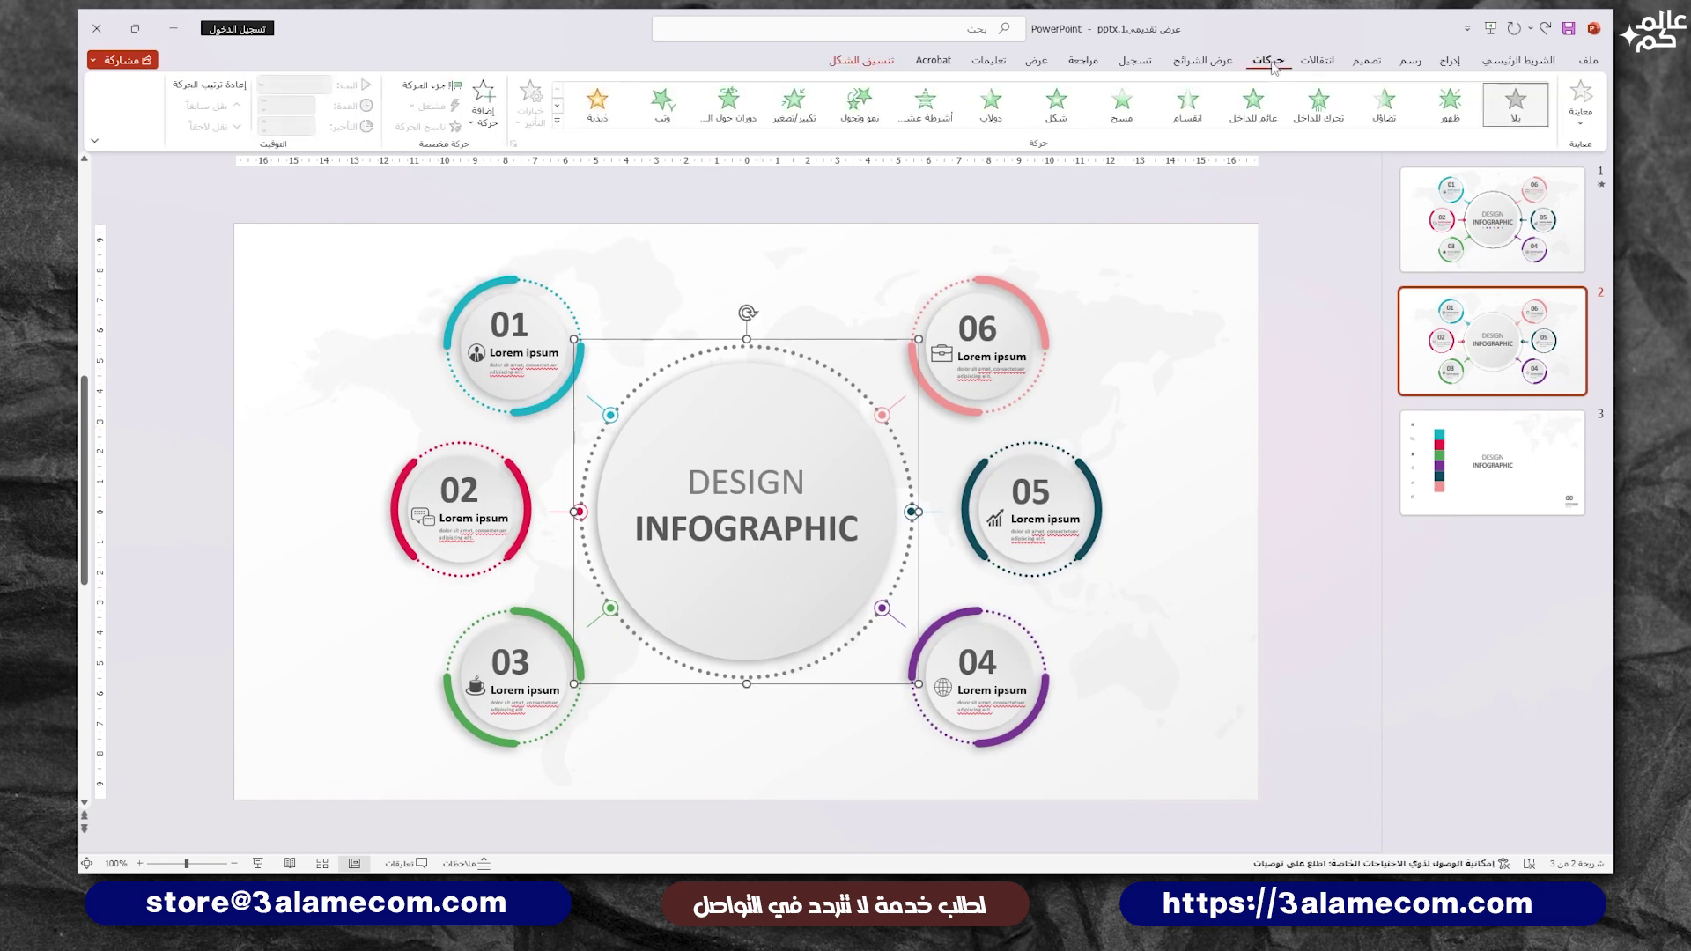
left_click(859, 102)
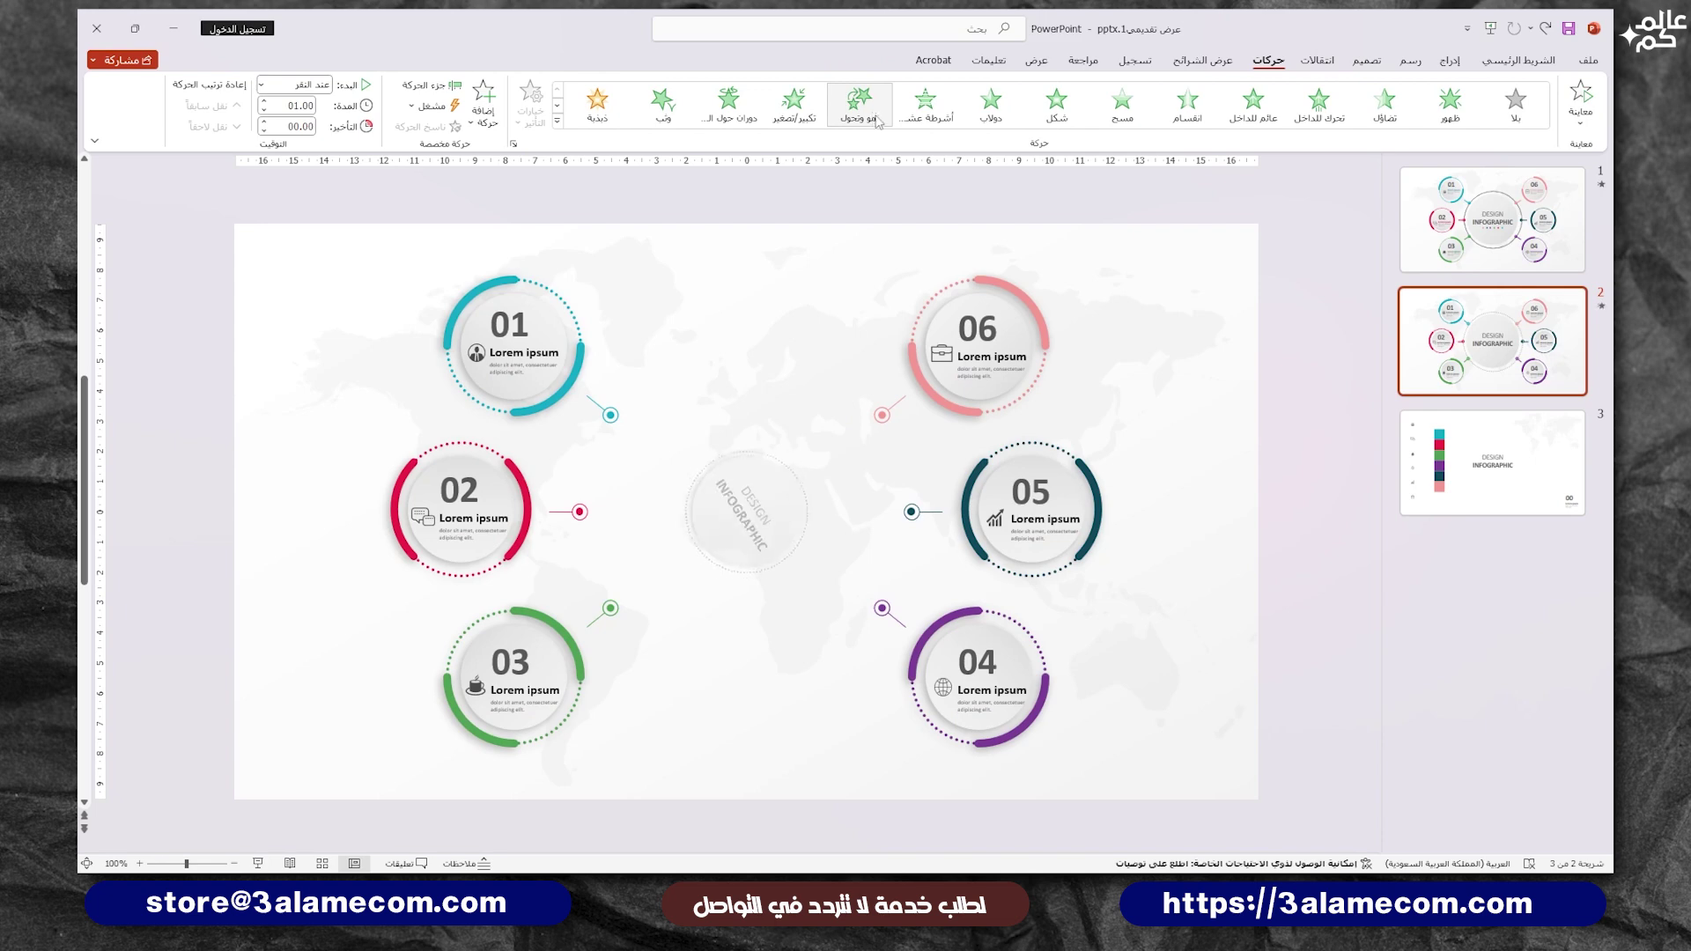
left_click(430, 86)
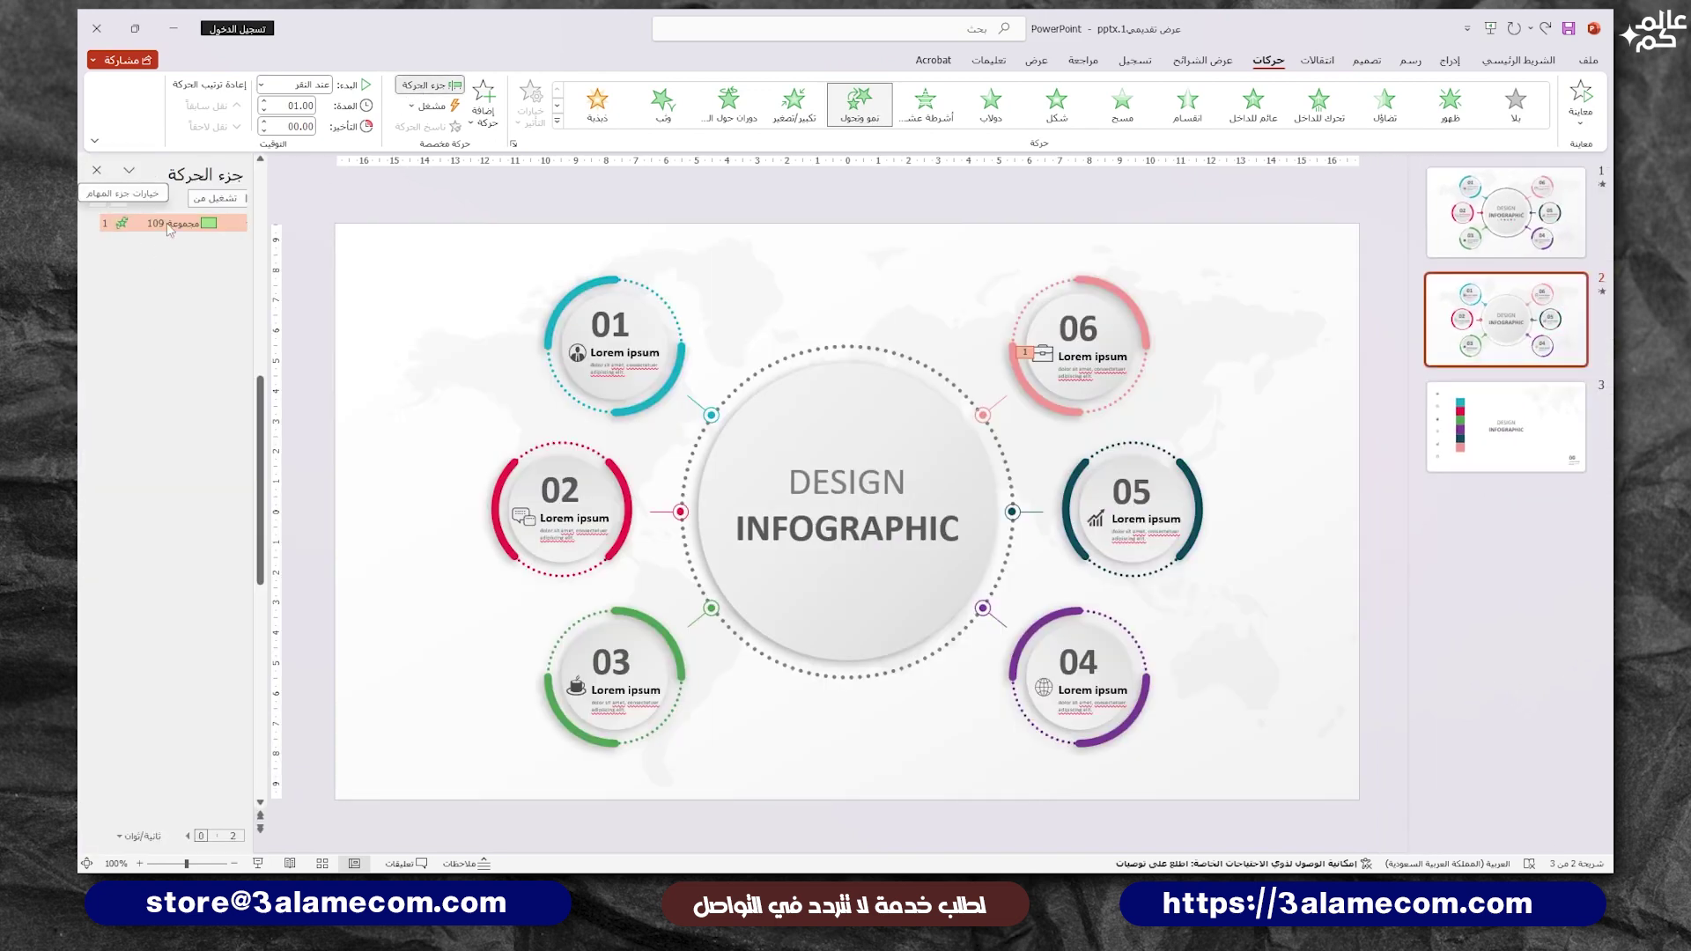
Step: Give the world-map background a Fade entrance starting With Previous
left_click(639, 401)
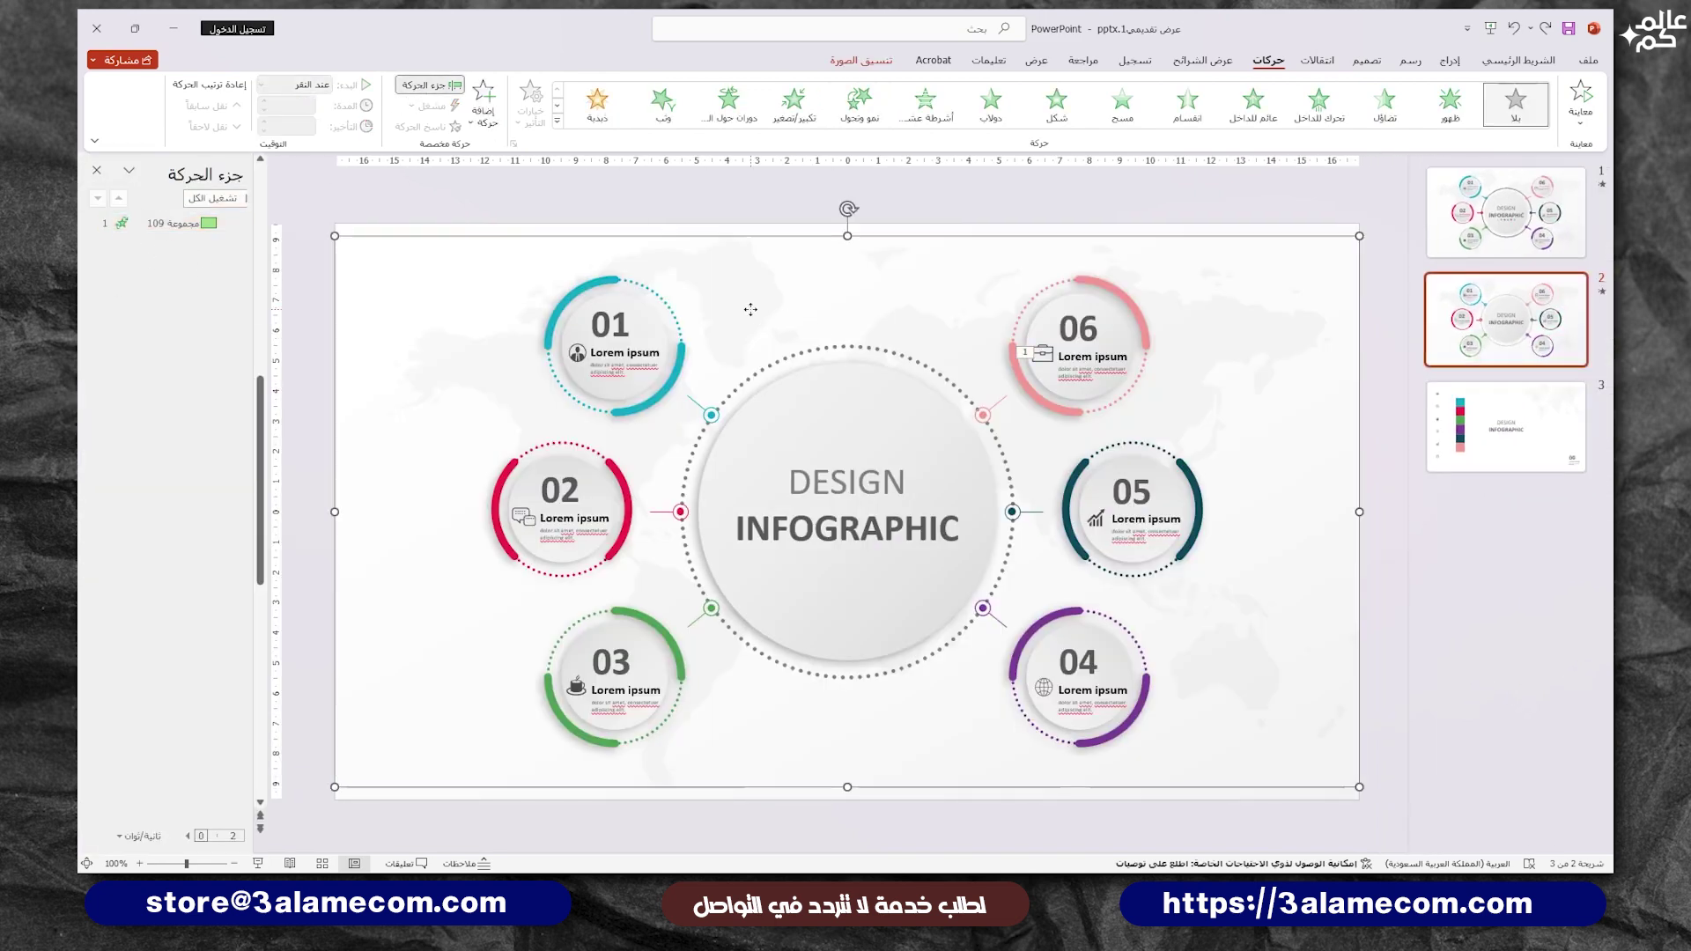
left_click(1384, 101)
left_click(278, 84)
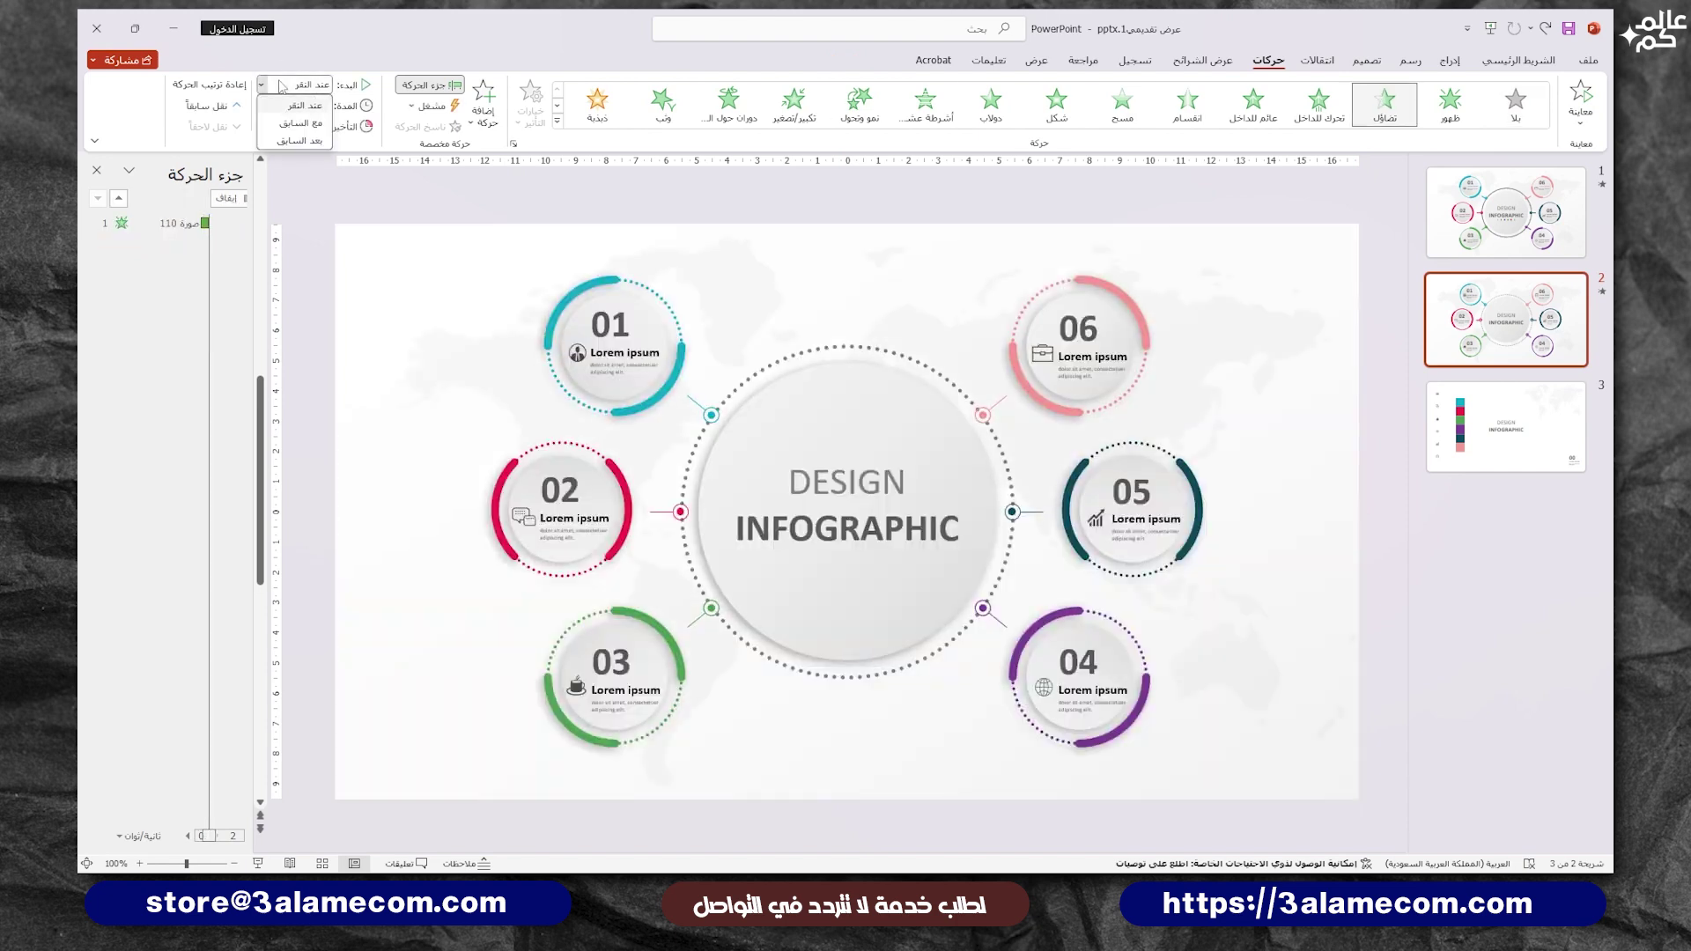
left_click(304, 125)
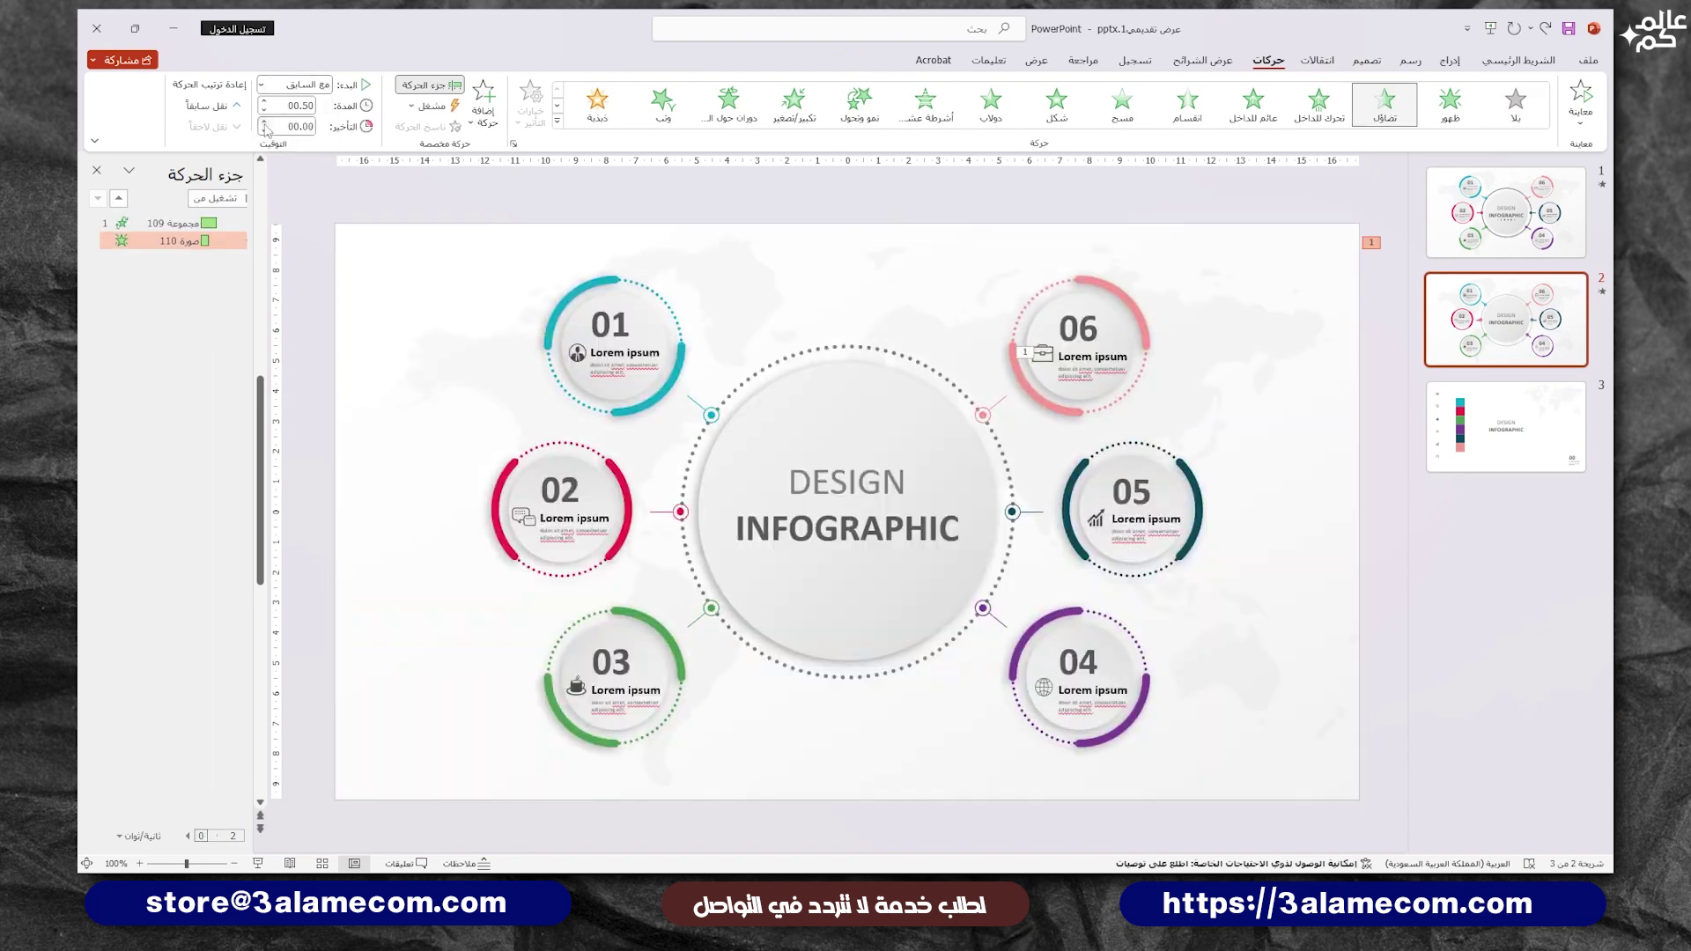
left_click(354, 202)
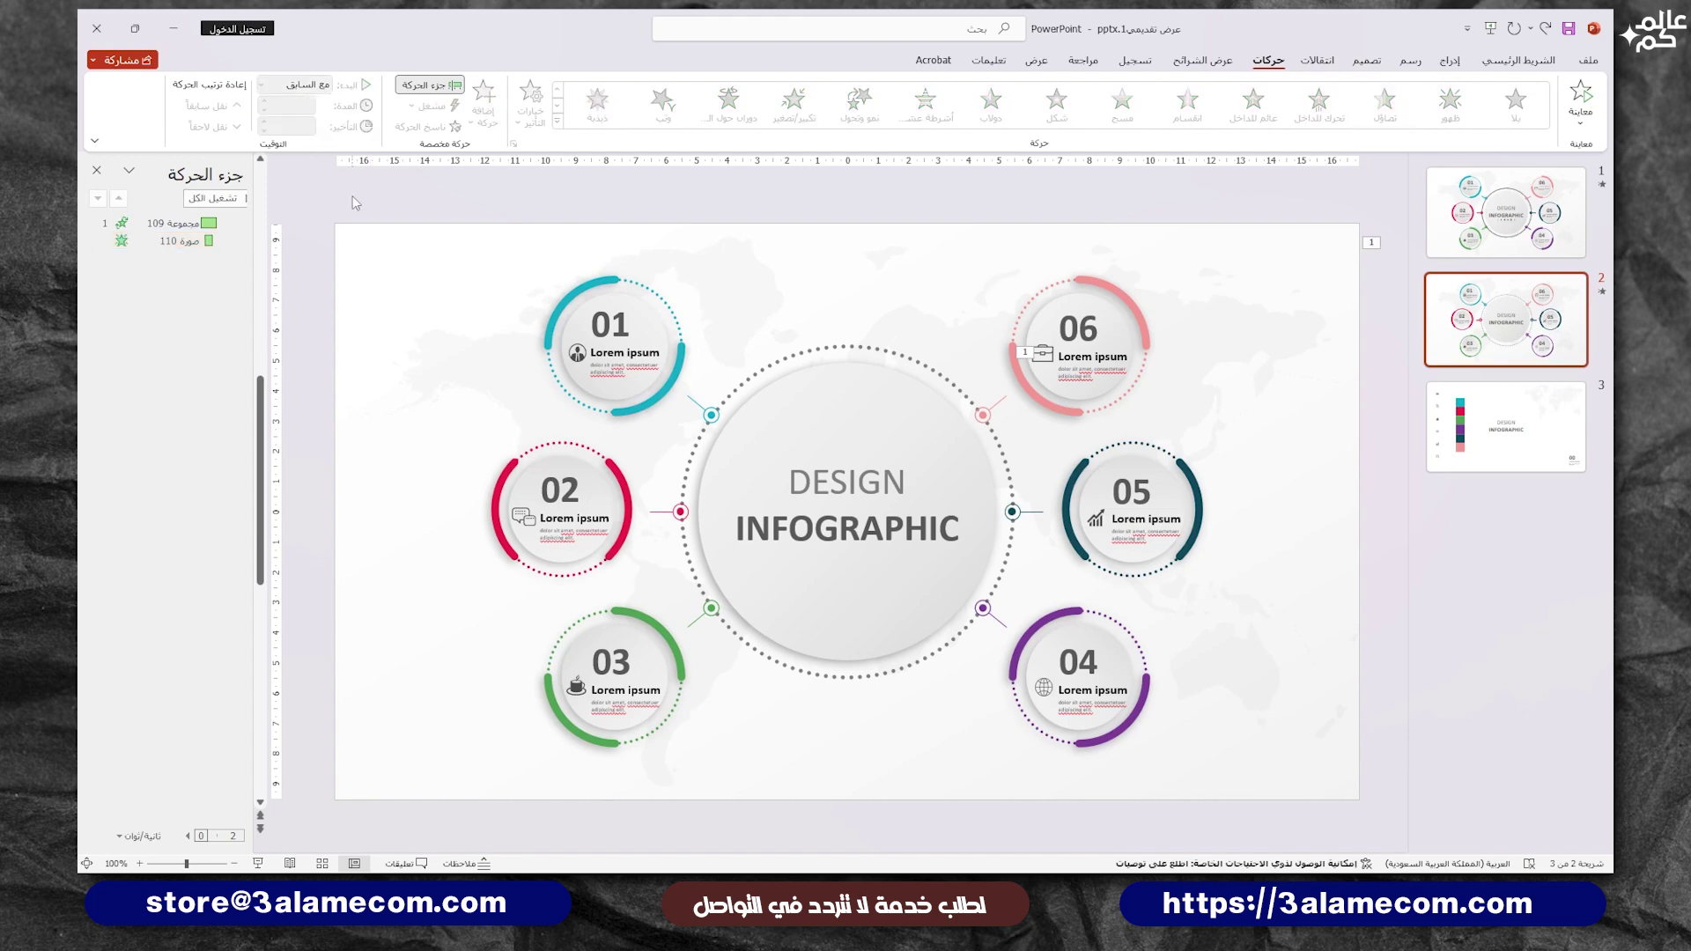
Step: Give the connector beside circle 01 a Fade entrance starting After Previous
left_click(704, 414)
left_click(1384, 101)
left_click(278, 85)
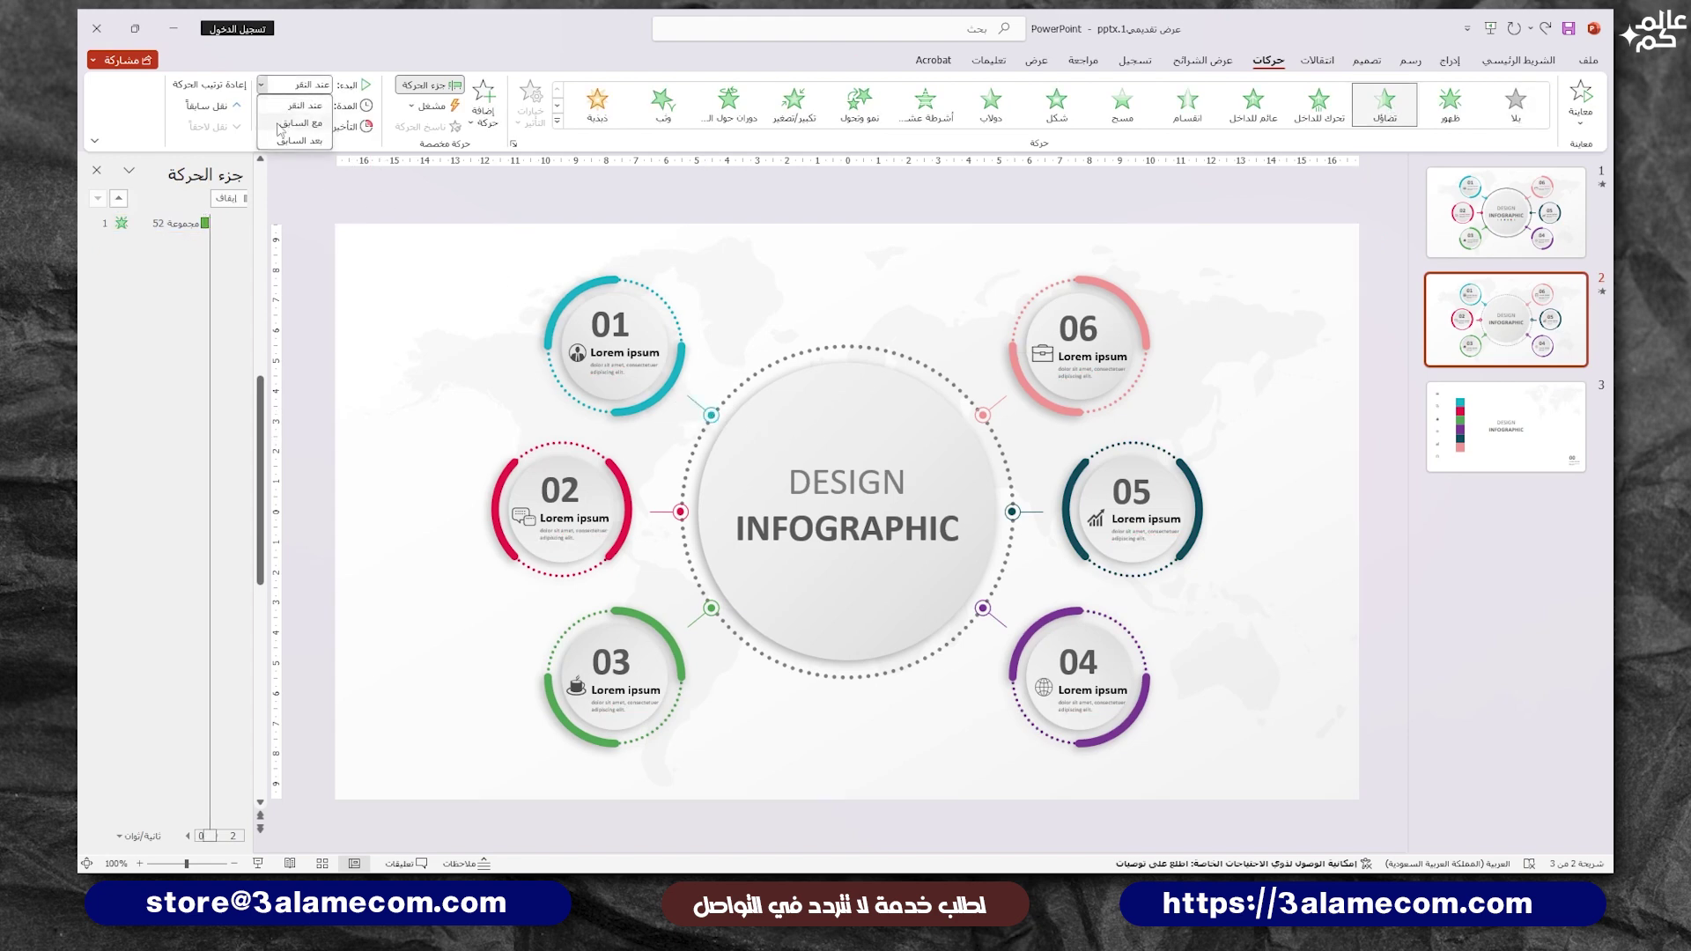
left_click(293, 141)
left_click(588, 324)
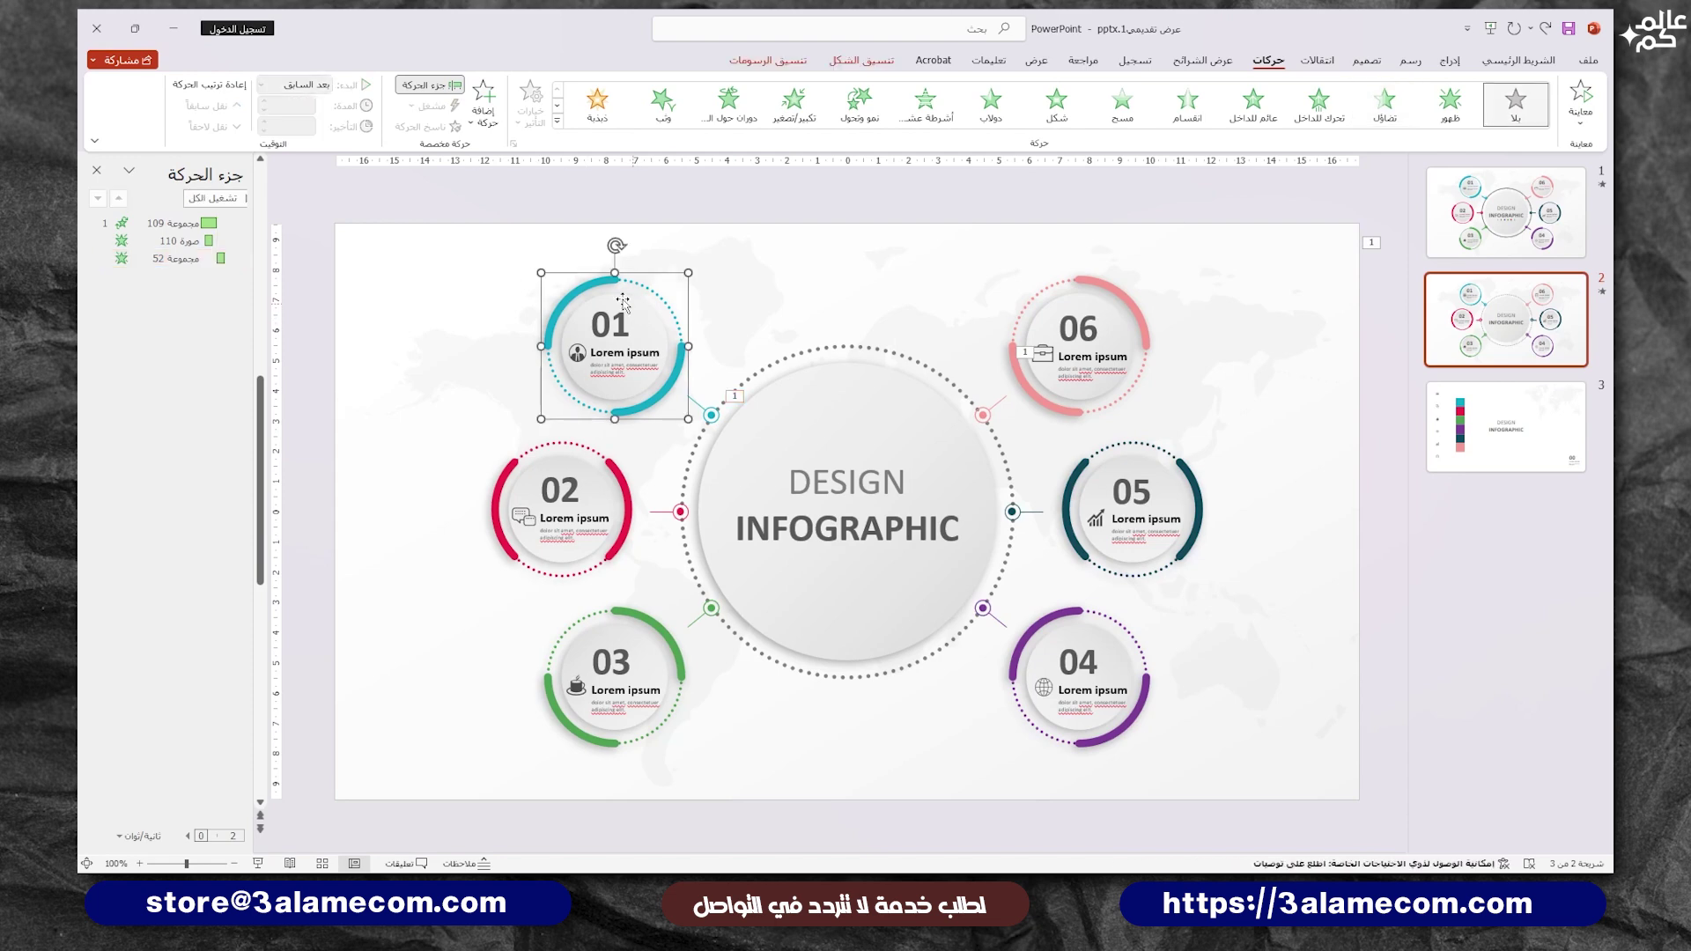
Step: Give circle 01 a Zoom entrance from Slide Center, starting With Previous
left_click(818, 132)
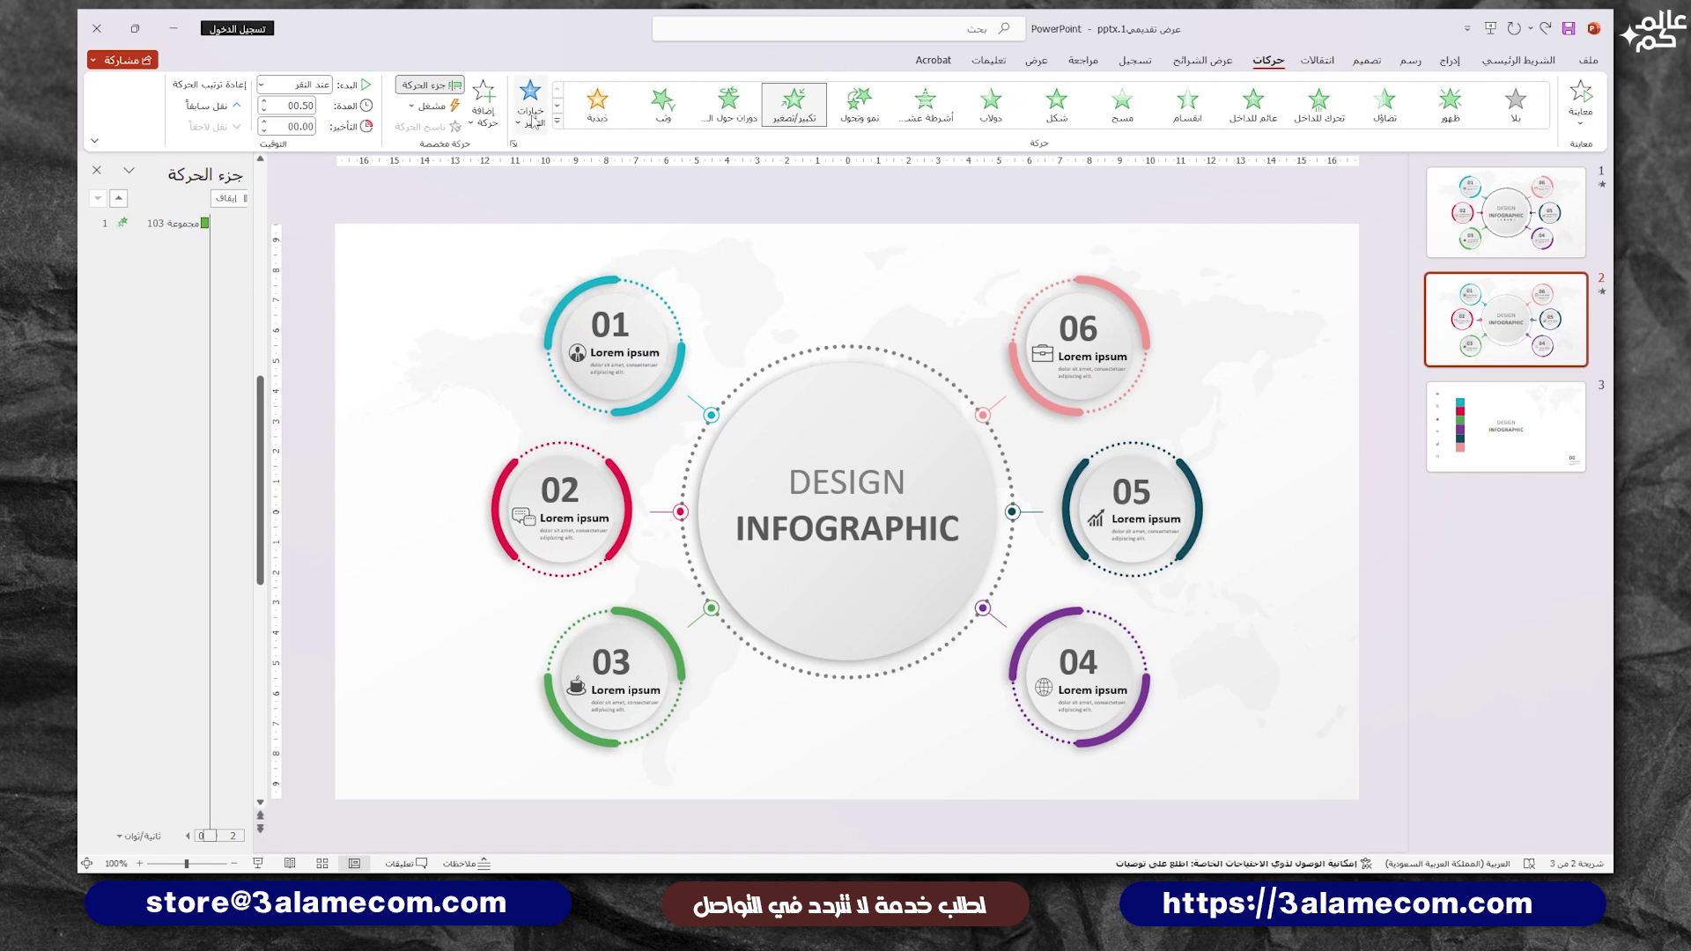
left_click(533, 119)
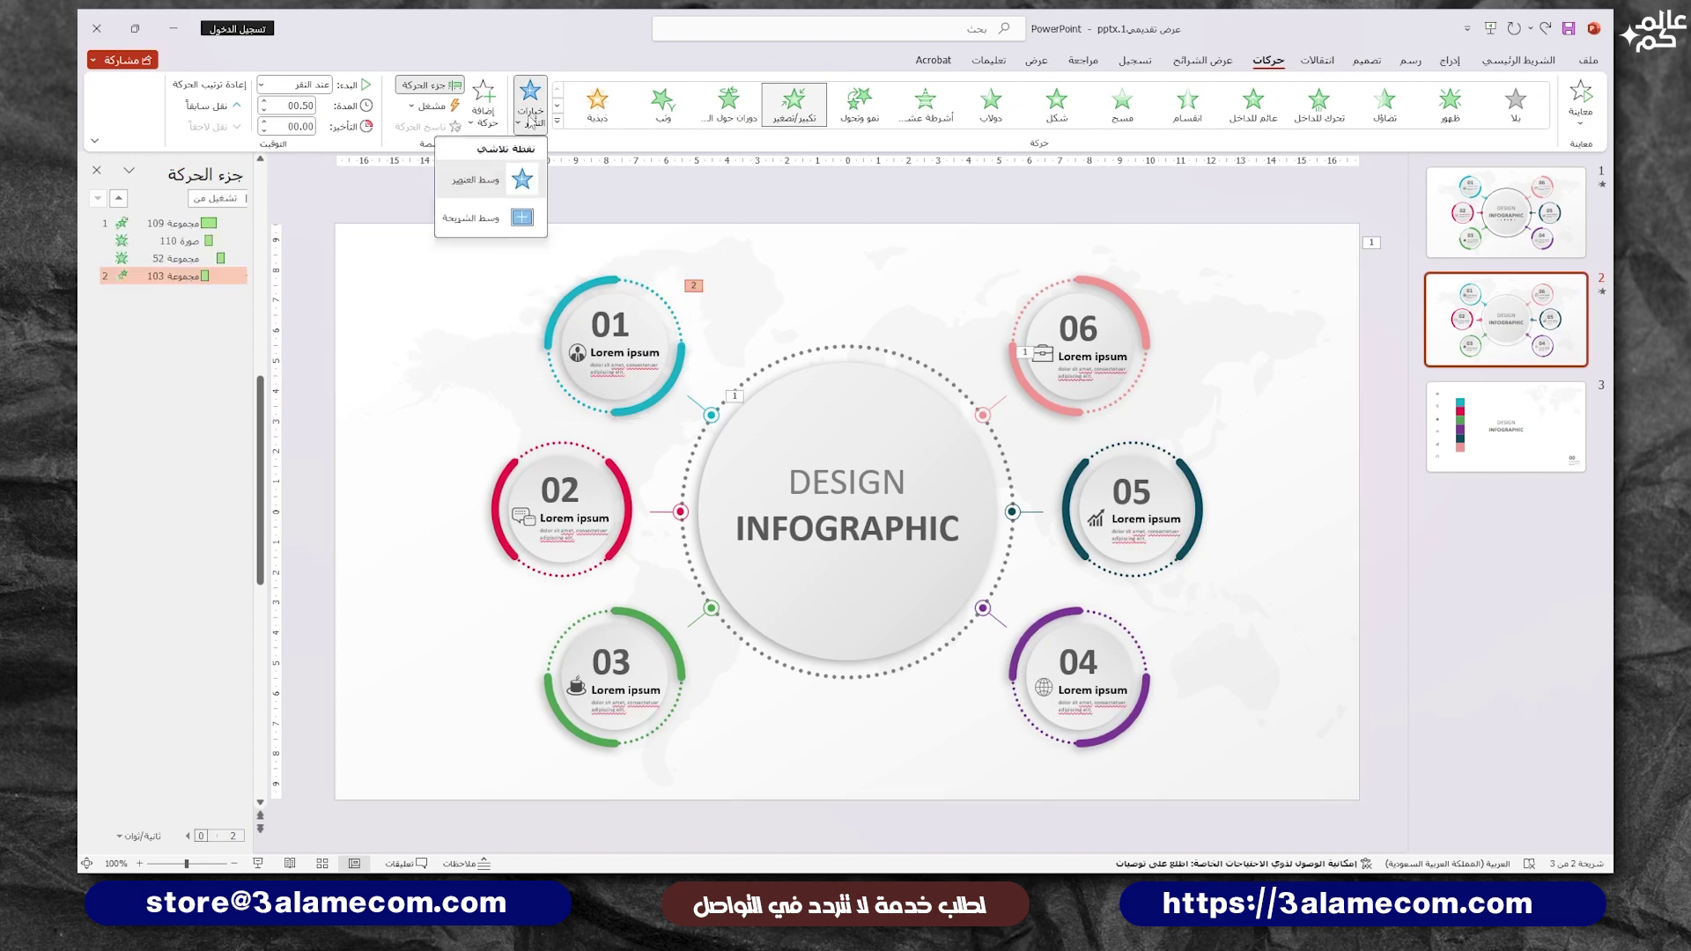
left_click(499, 216)
left_click(286, 92)
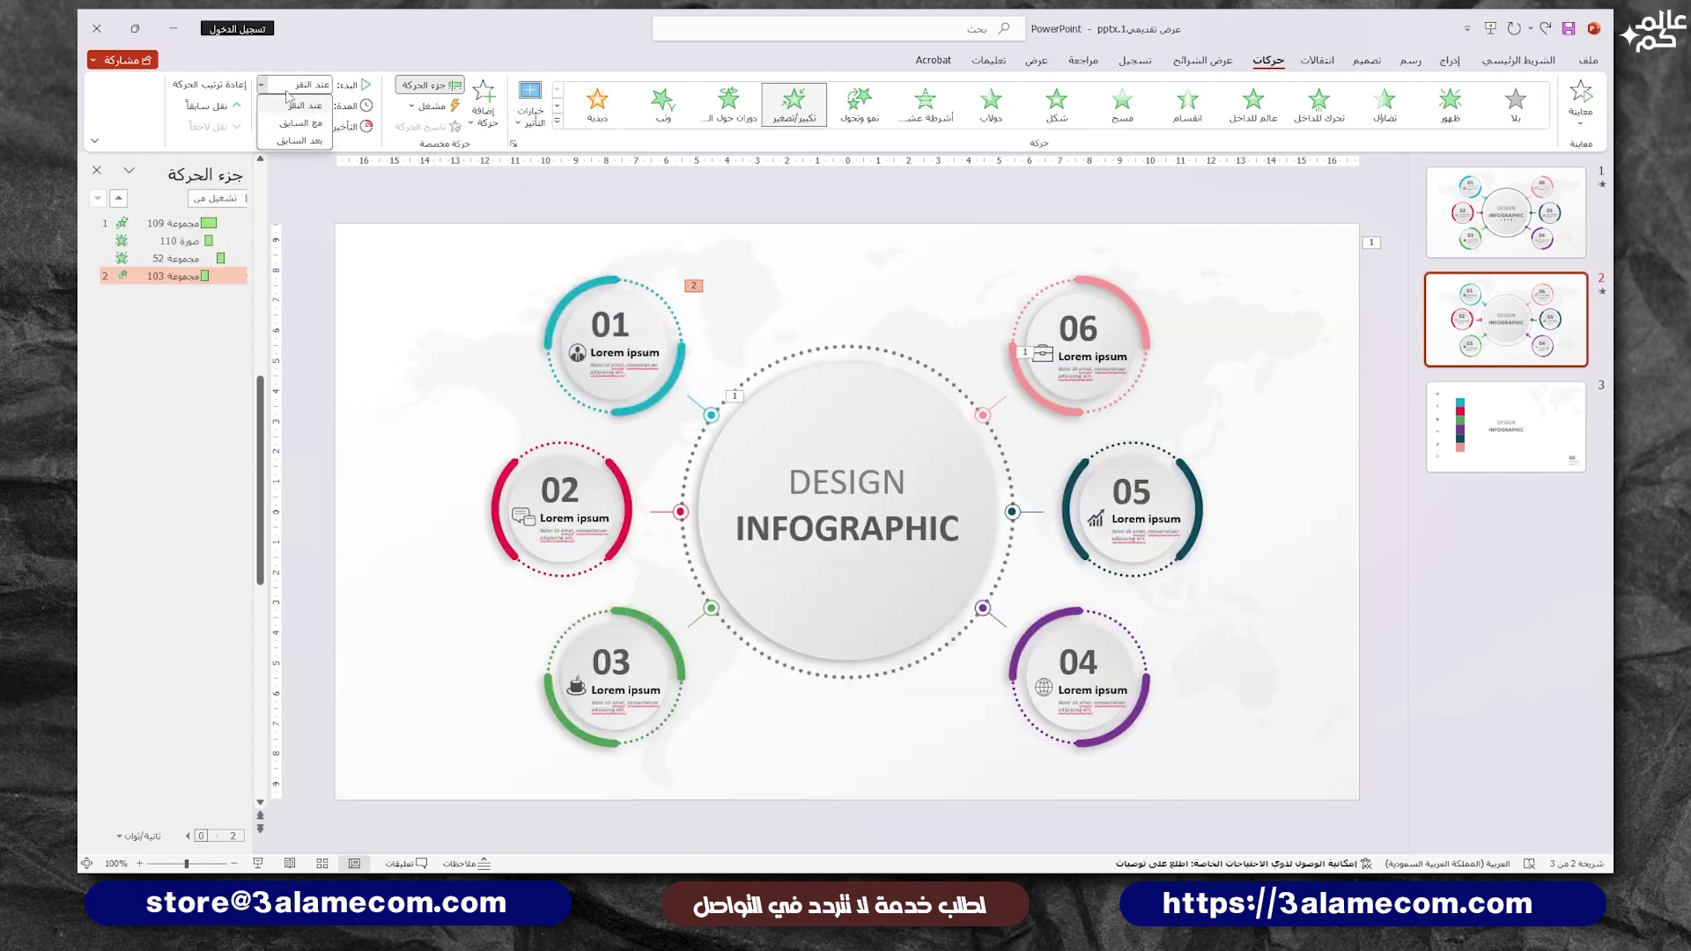
left_click(304, 125)
left_click(424, 249)
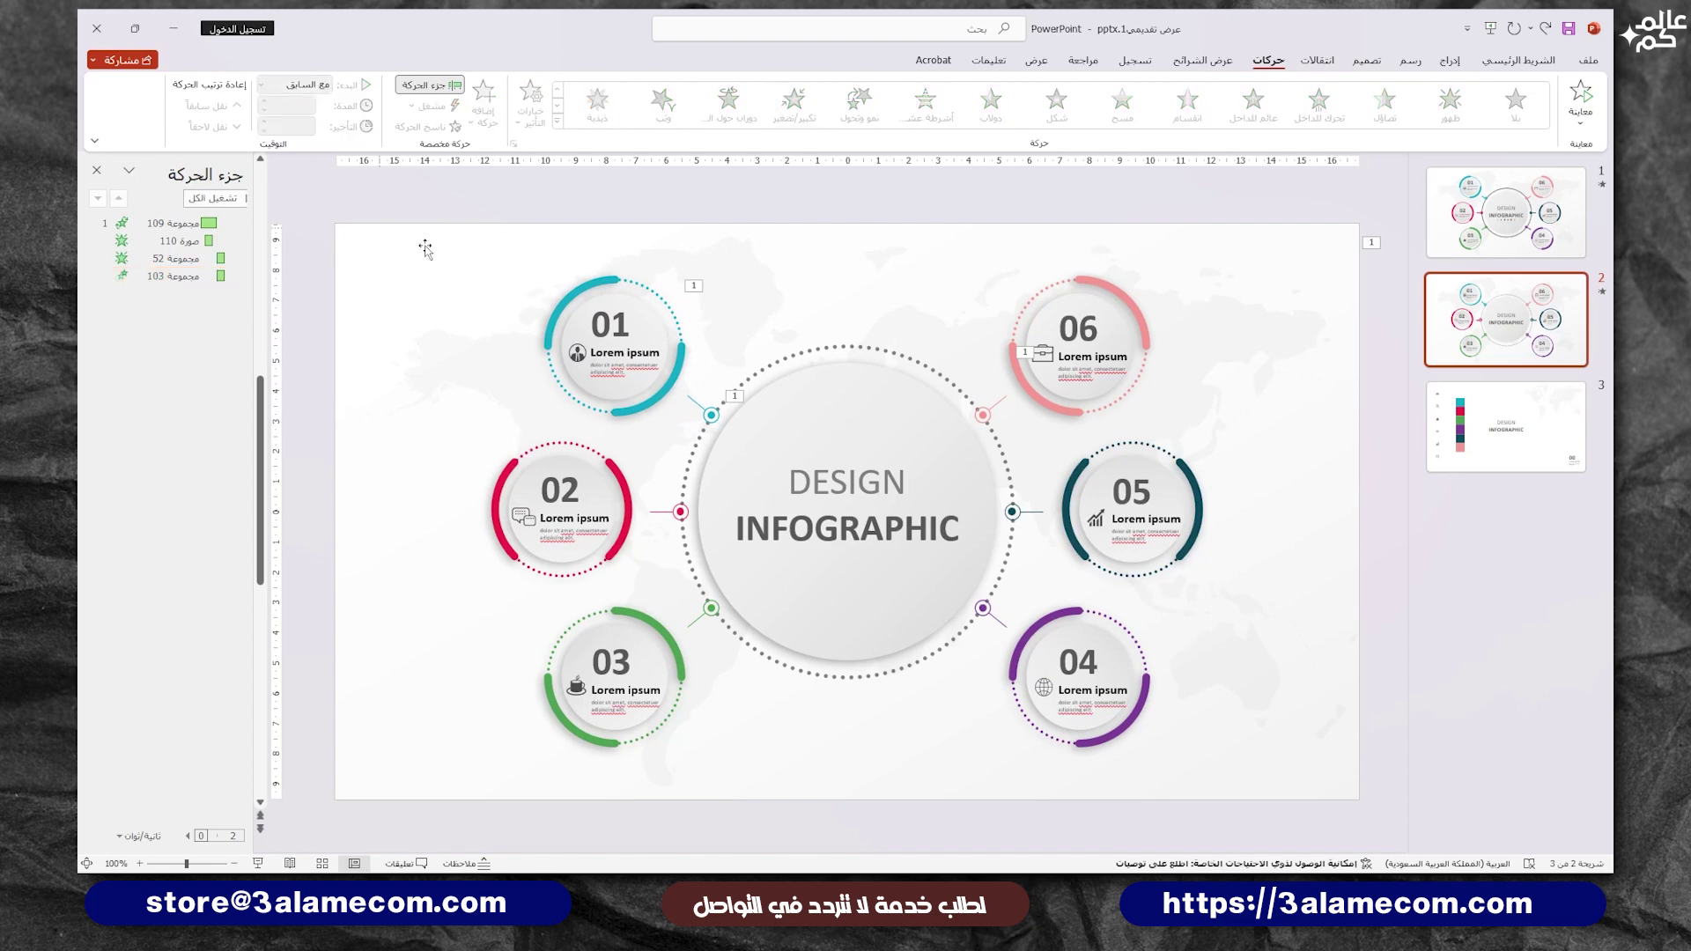
Step: Select the connectors around the centre, close their menu, and reselect circle 01's connector
left_click_drag(615, 208, 1096, 737)
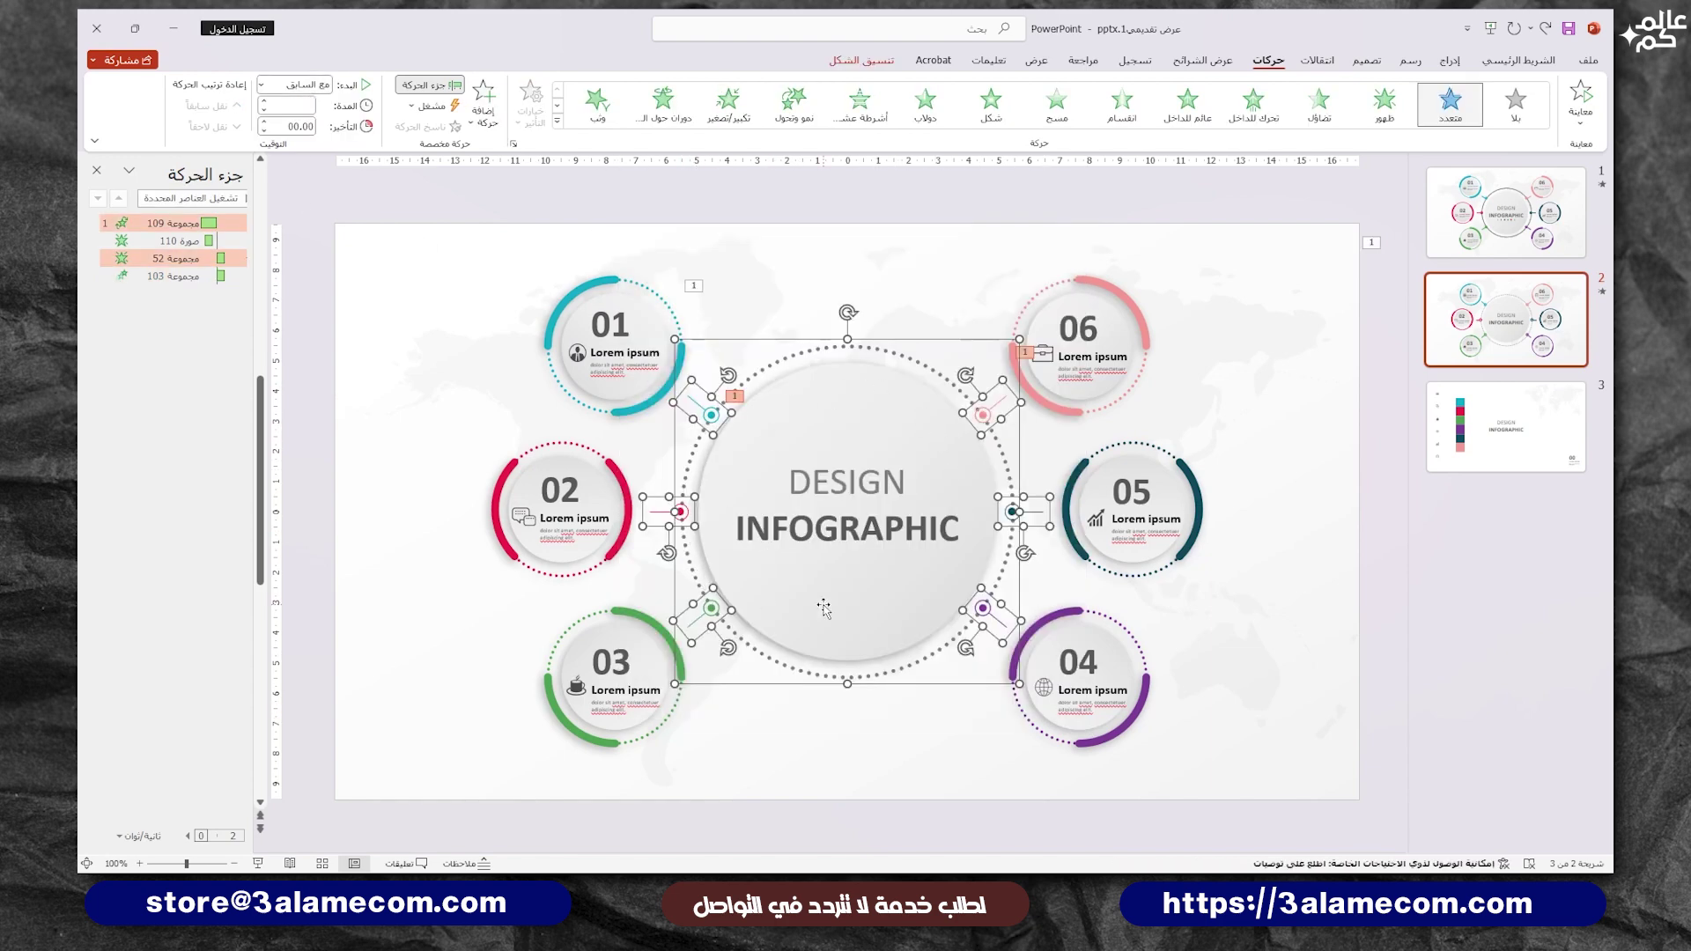
right_click(838, 407)
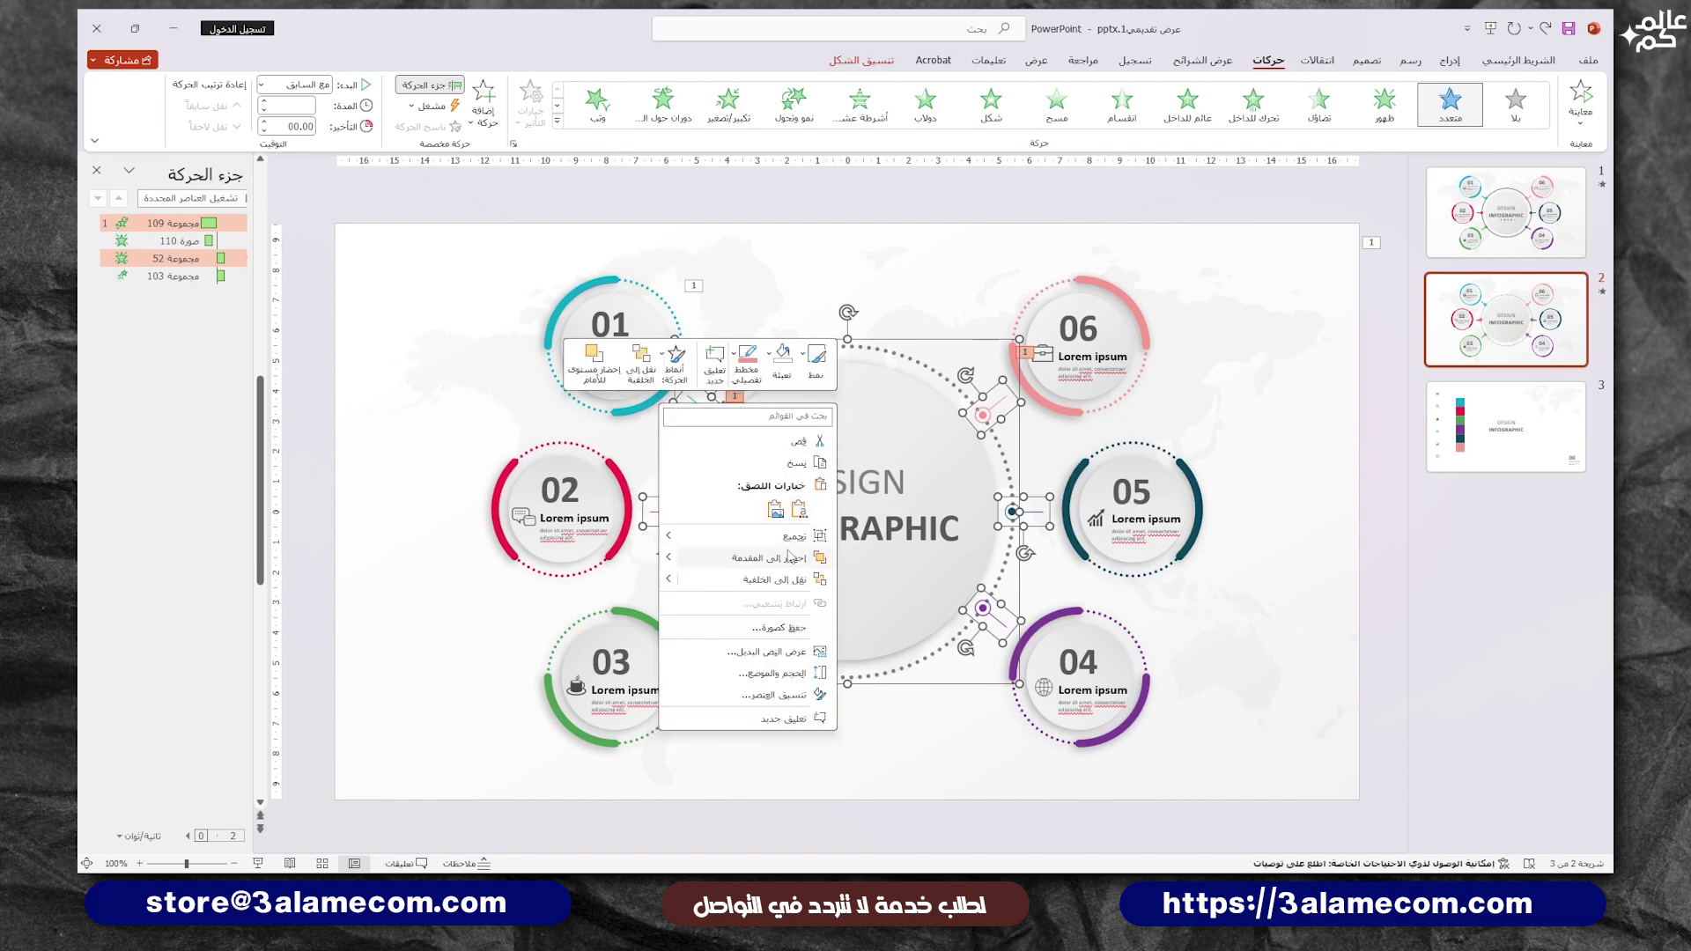
left_click(772, 558)
left_click(854, 196)
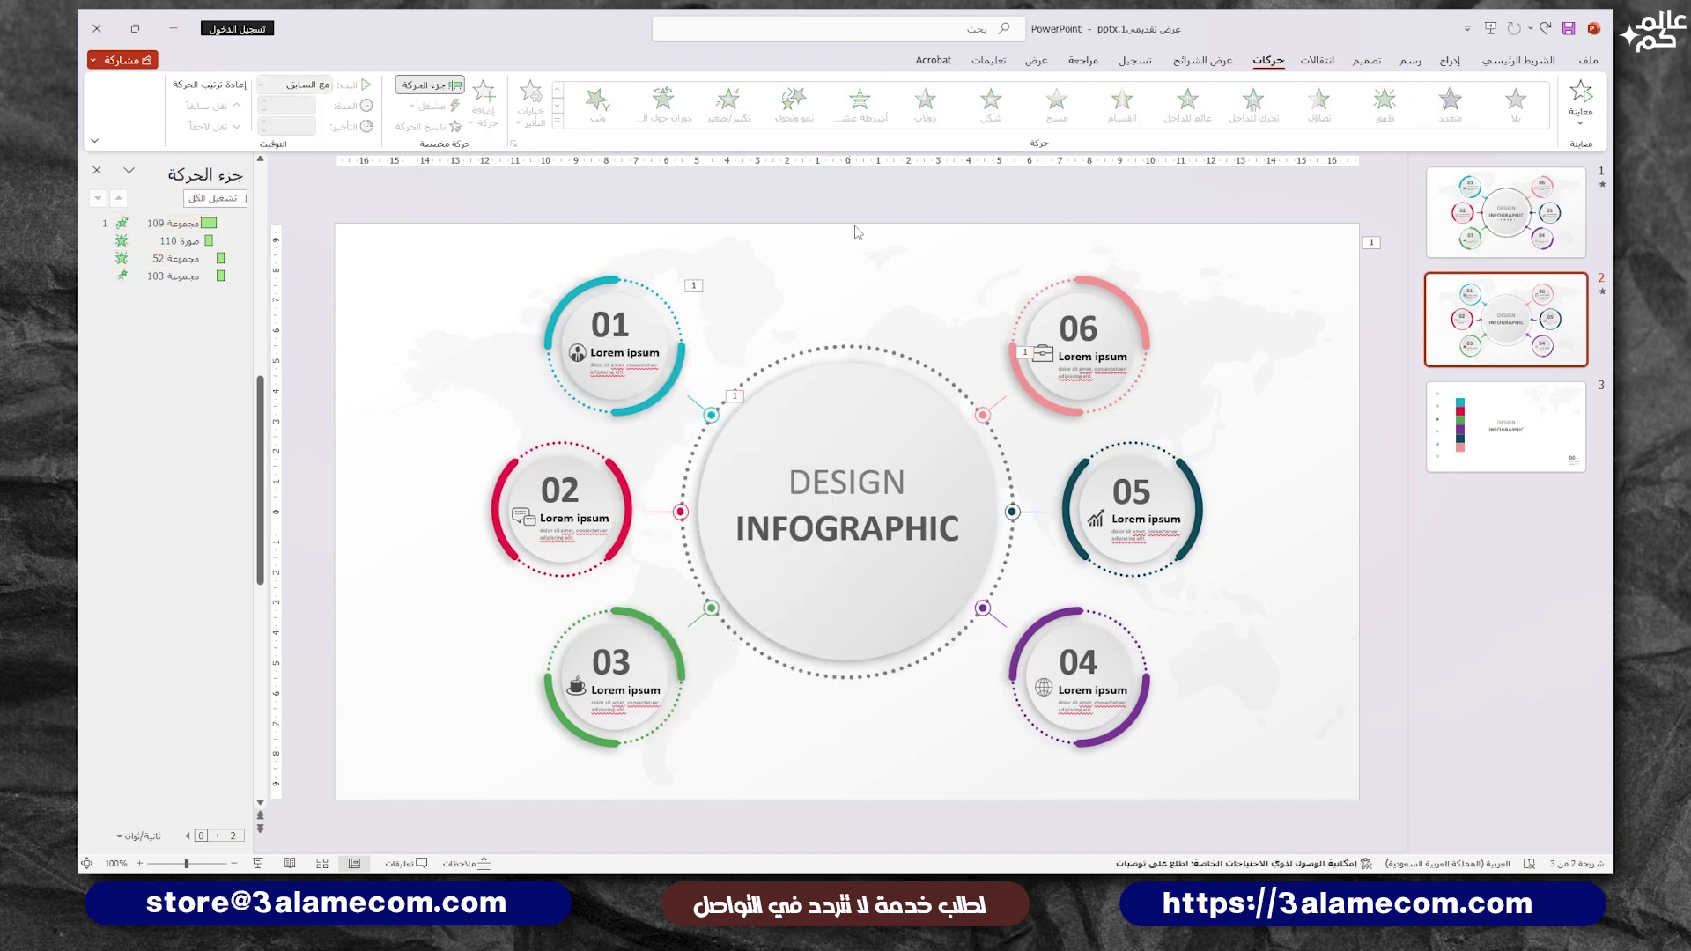
left_click(711, 416)
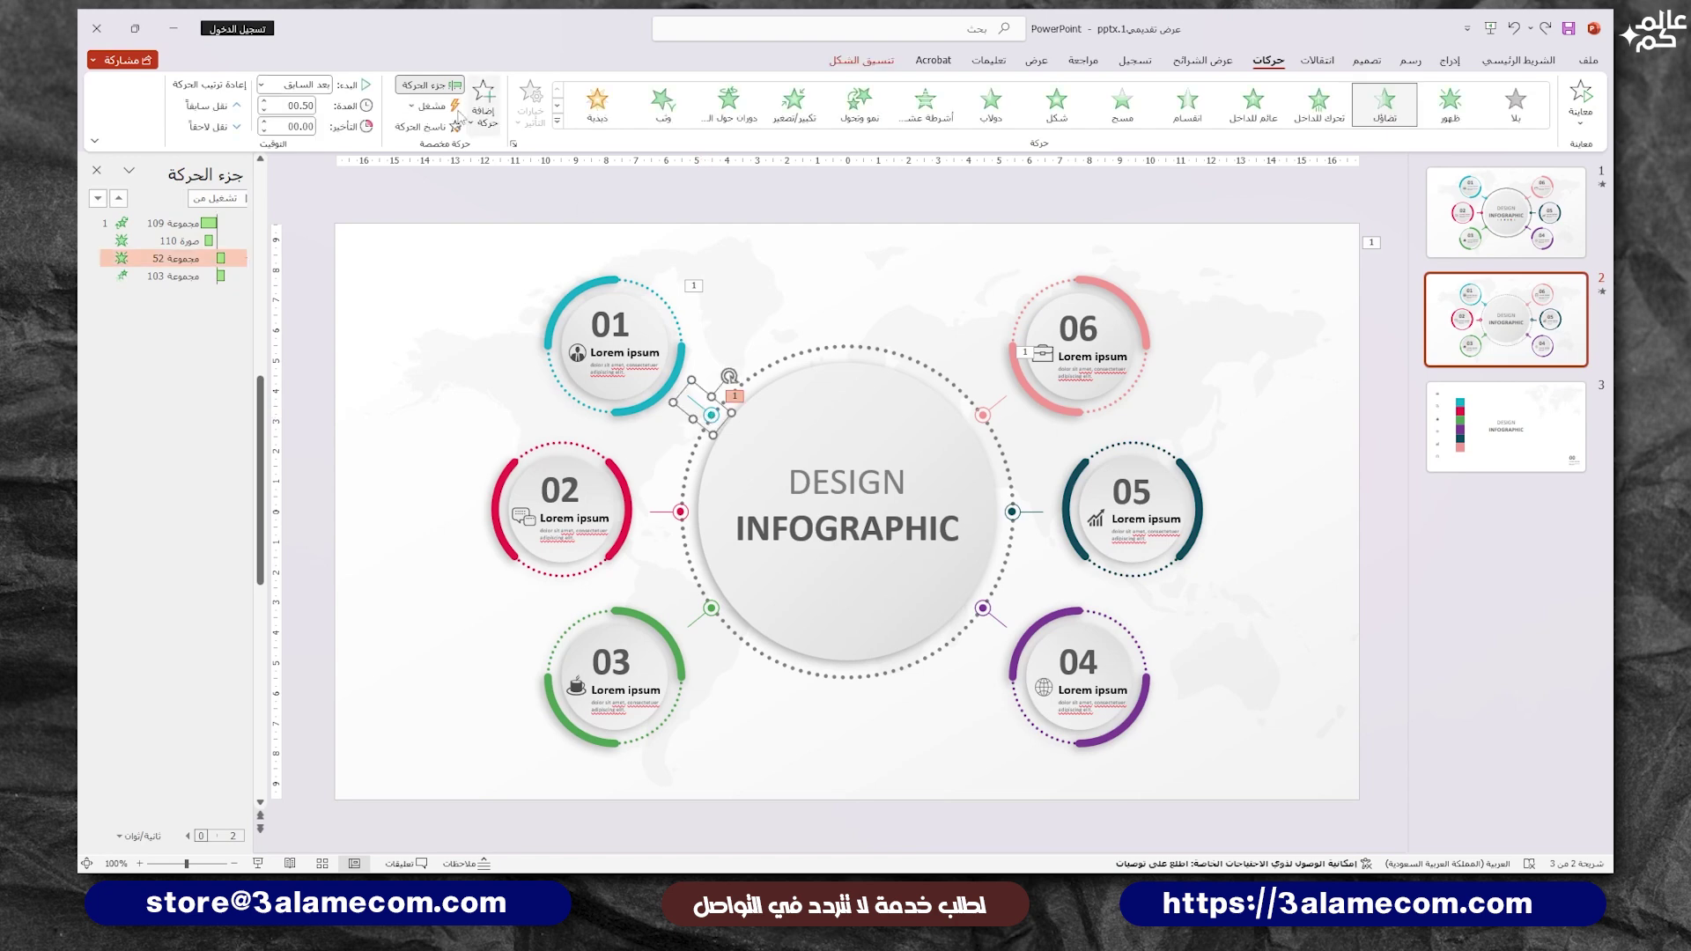
Step: Copy the connector and circle 01 animations to circle 02, its connector, and circle 03's connector
left_click(682, 518)
left_click(617, 387)
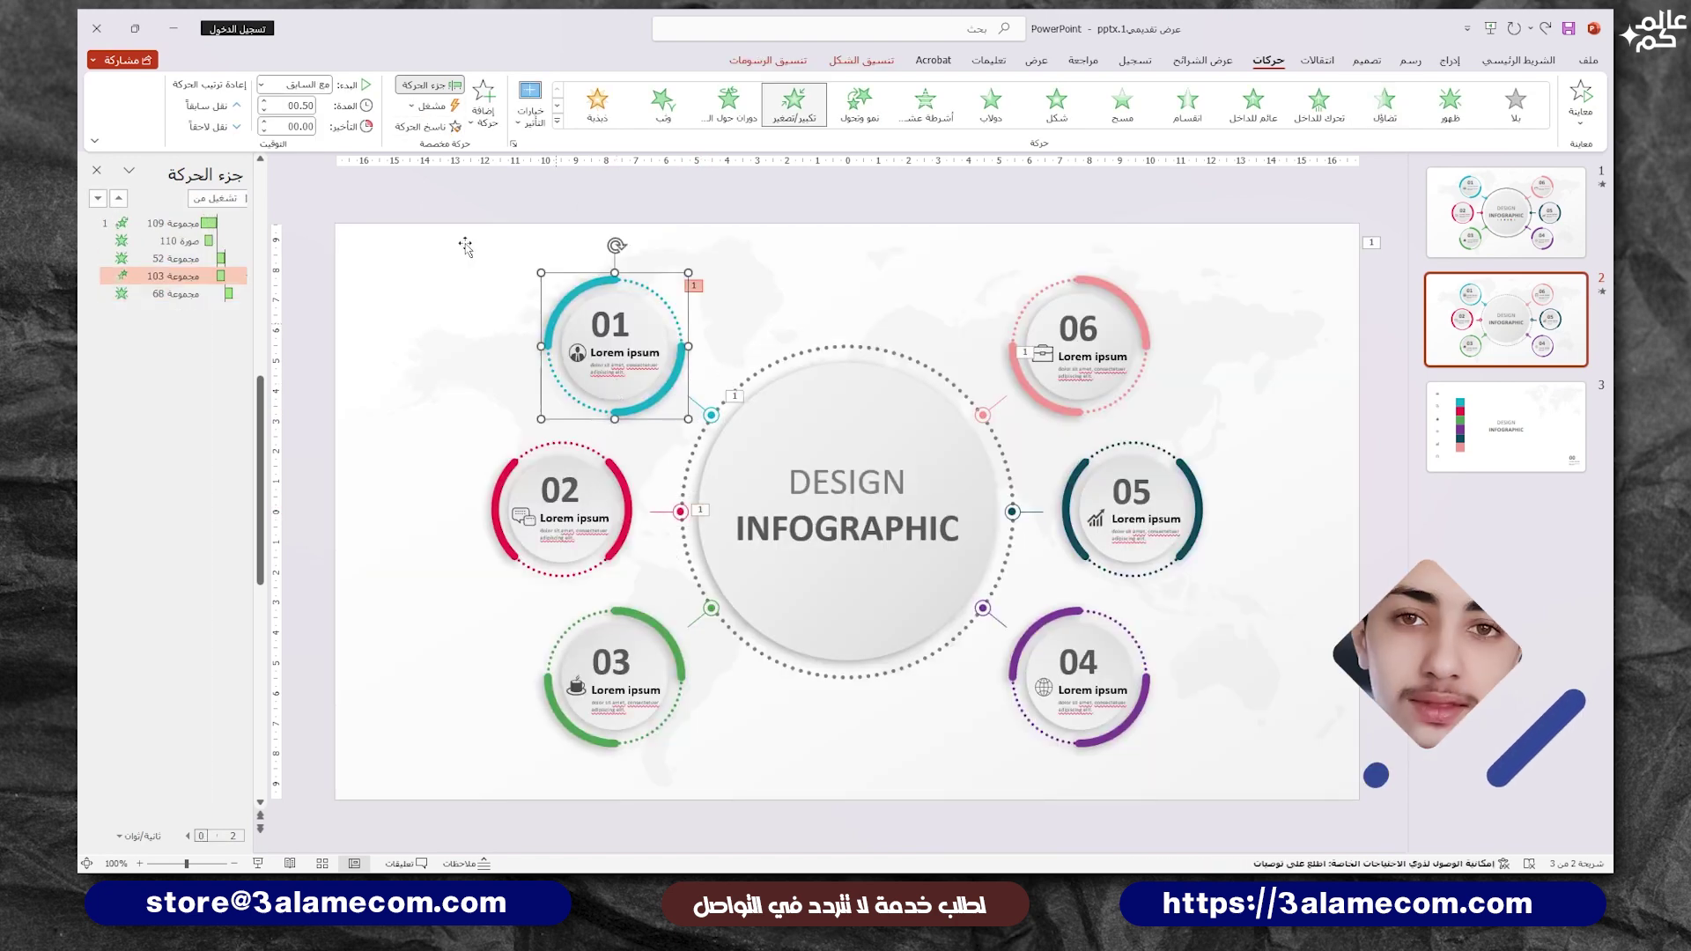
left_click(421, 126)
left_click(564, 528)
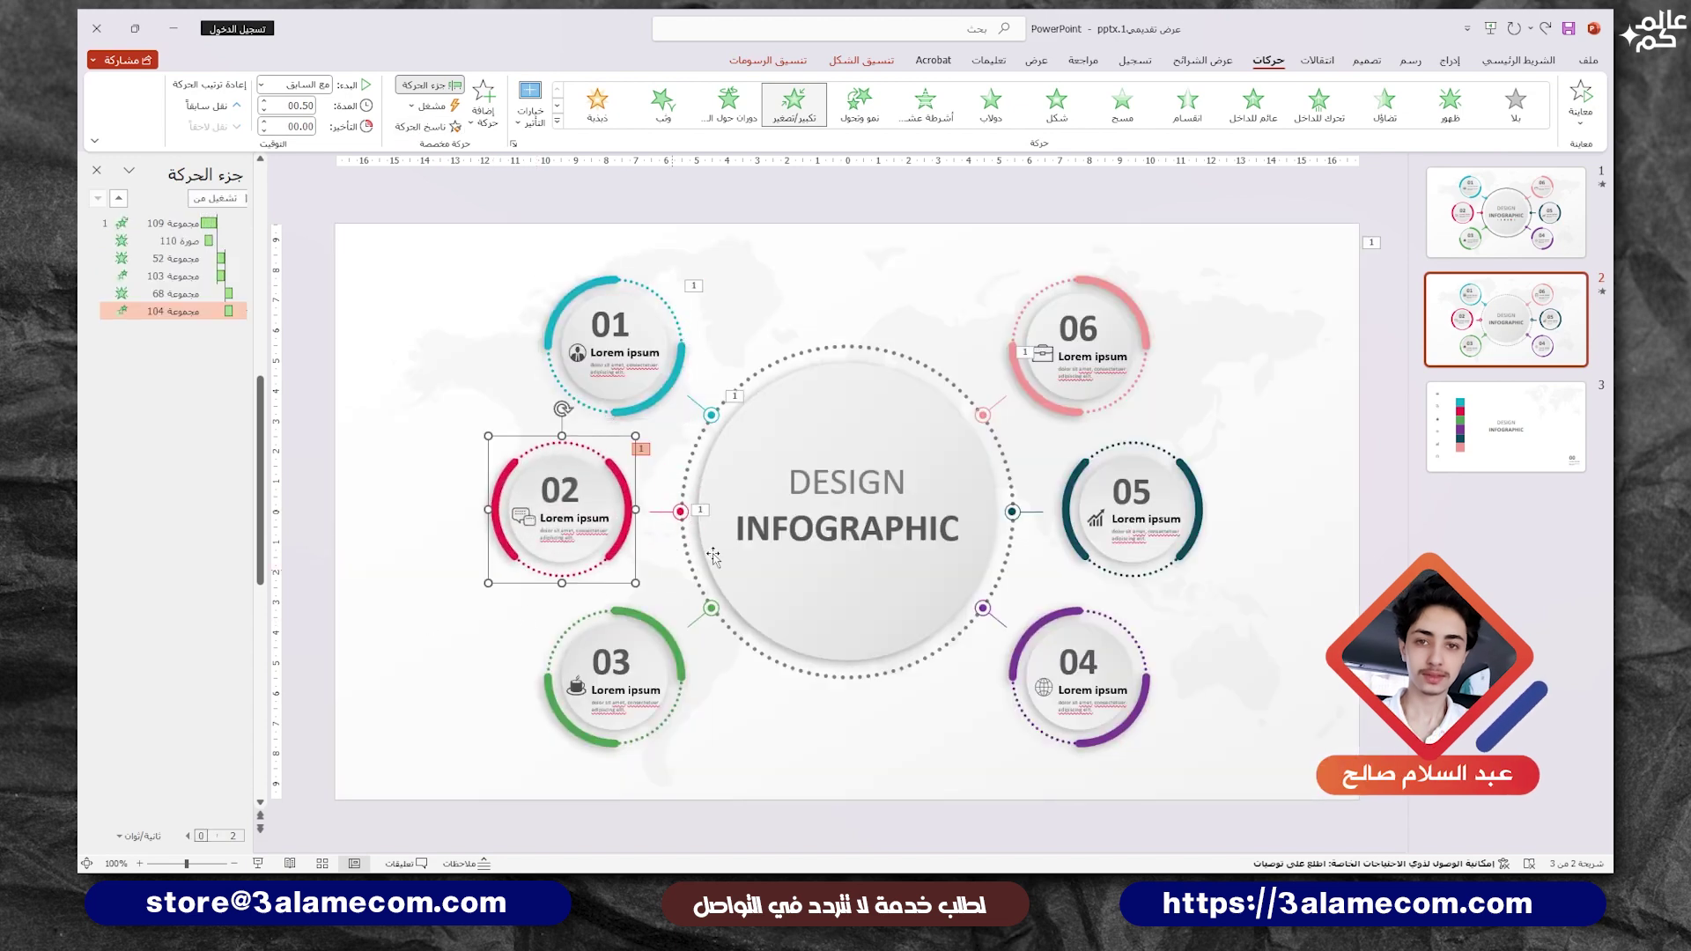
left_click(683, 515)
key("alt+shift+c")
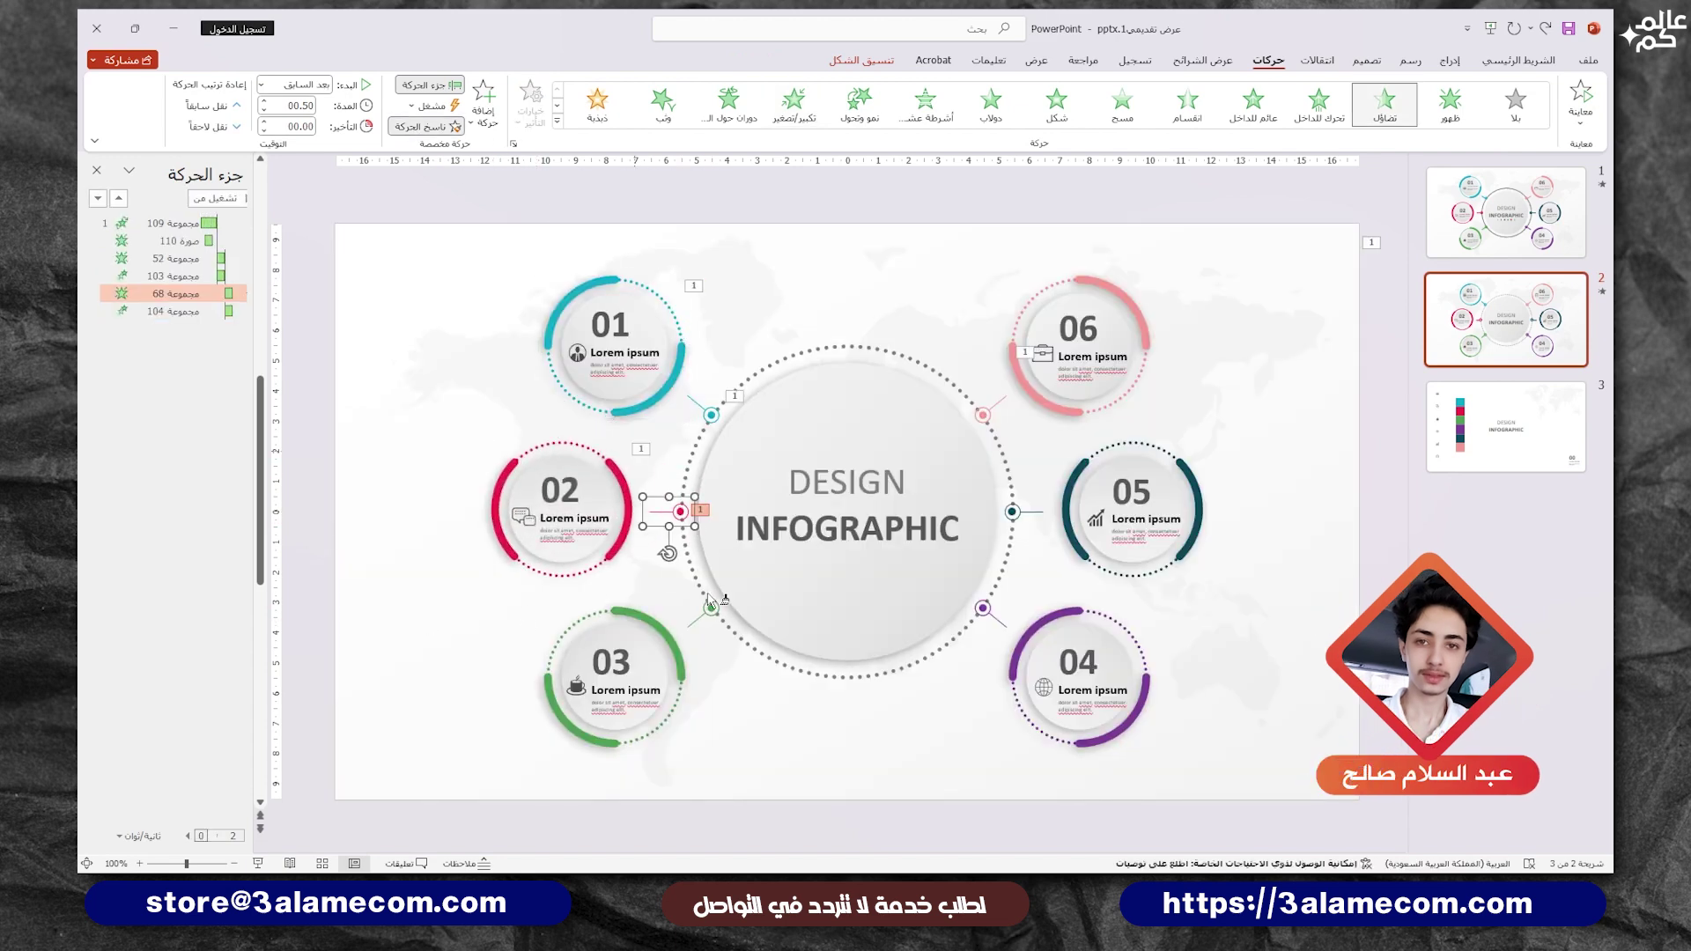
left_click(714, 611)
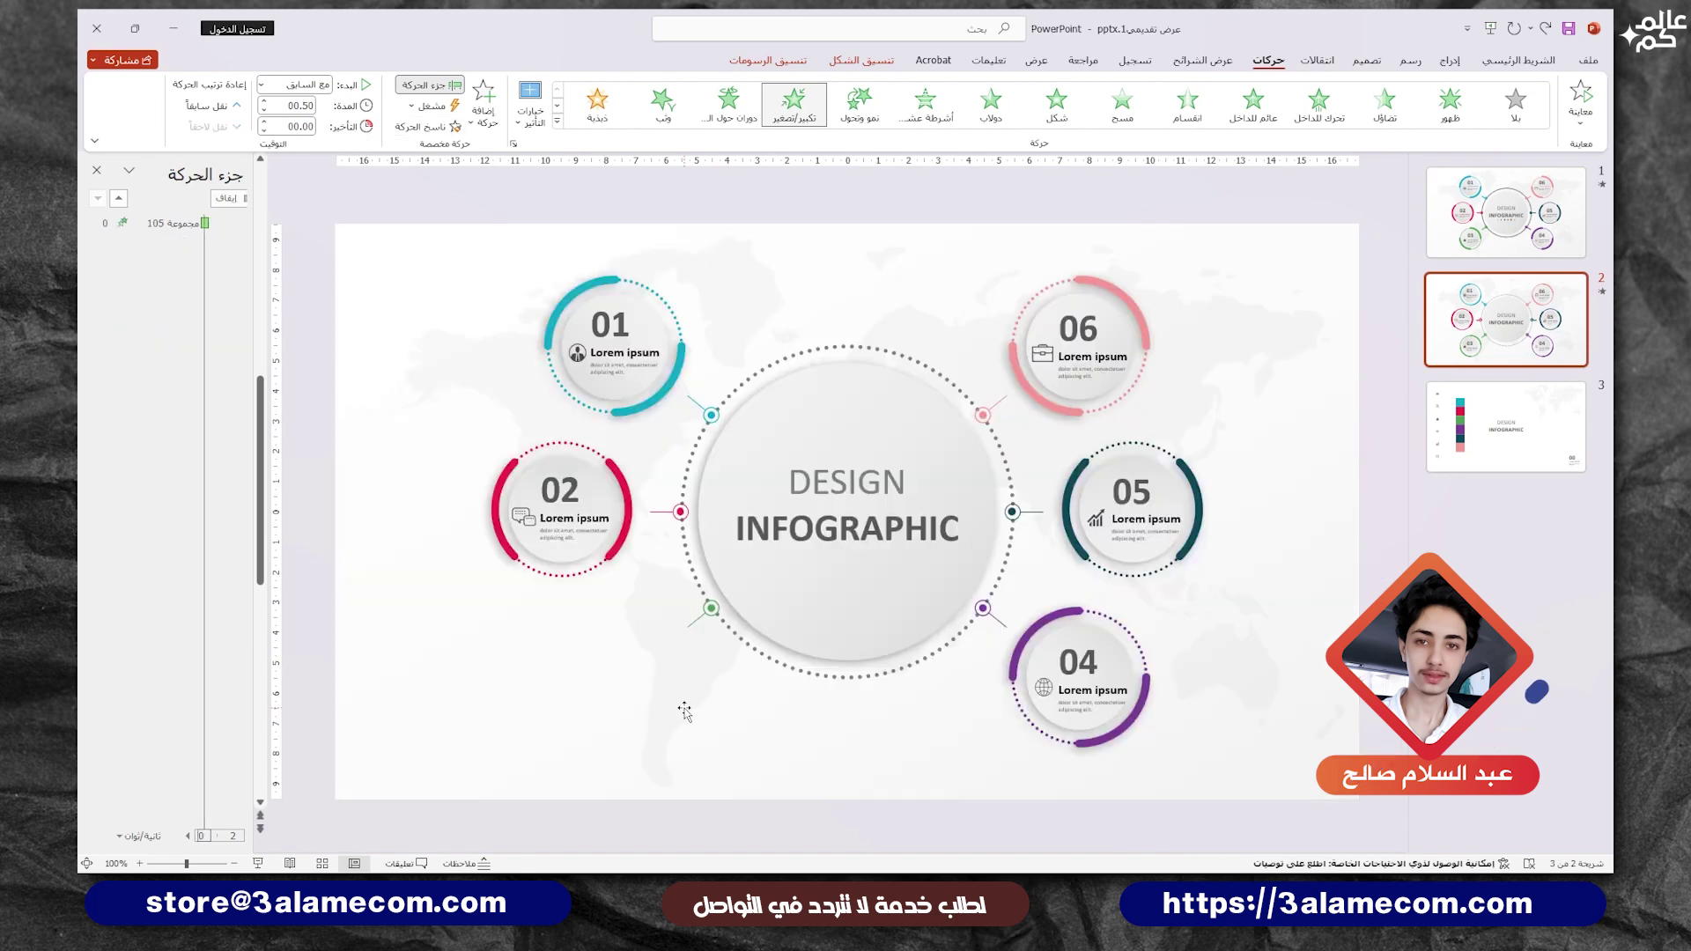
Step: Copy the connector and circle animations onto circle 04 and its connector with Animation Painter
left_click(426, 126)
left_click(984, 607)
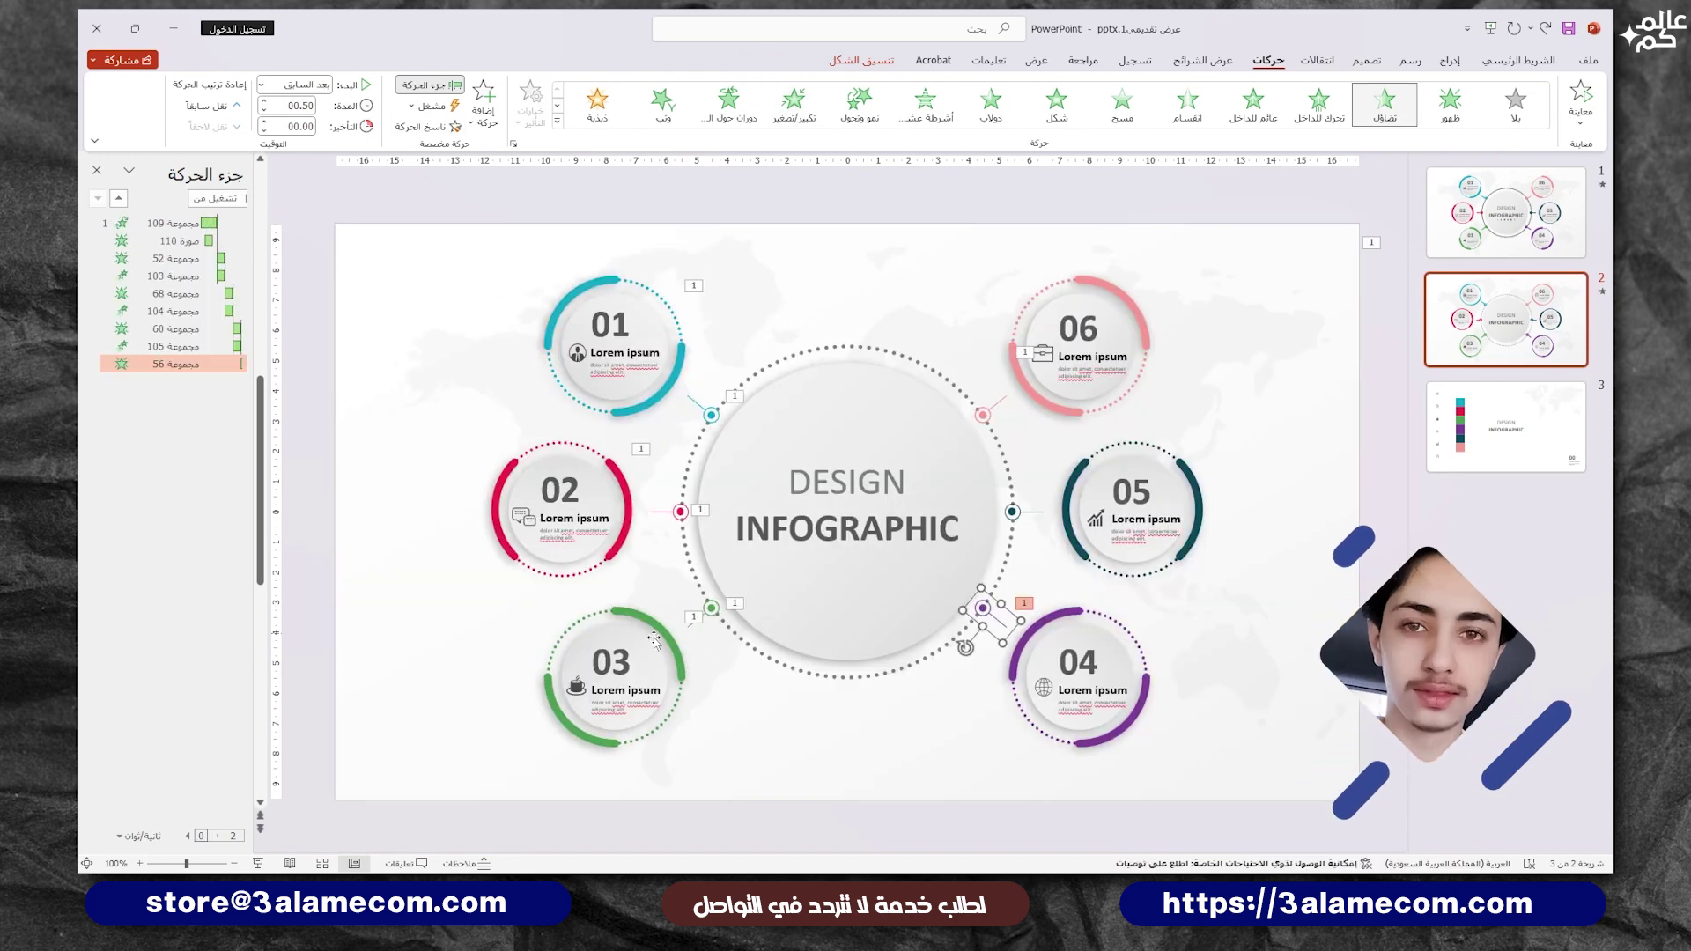
left_click(614, 678)
left_click(1053, 700)
left_click(983, 608)
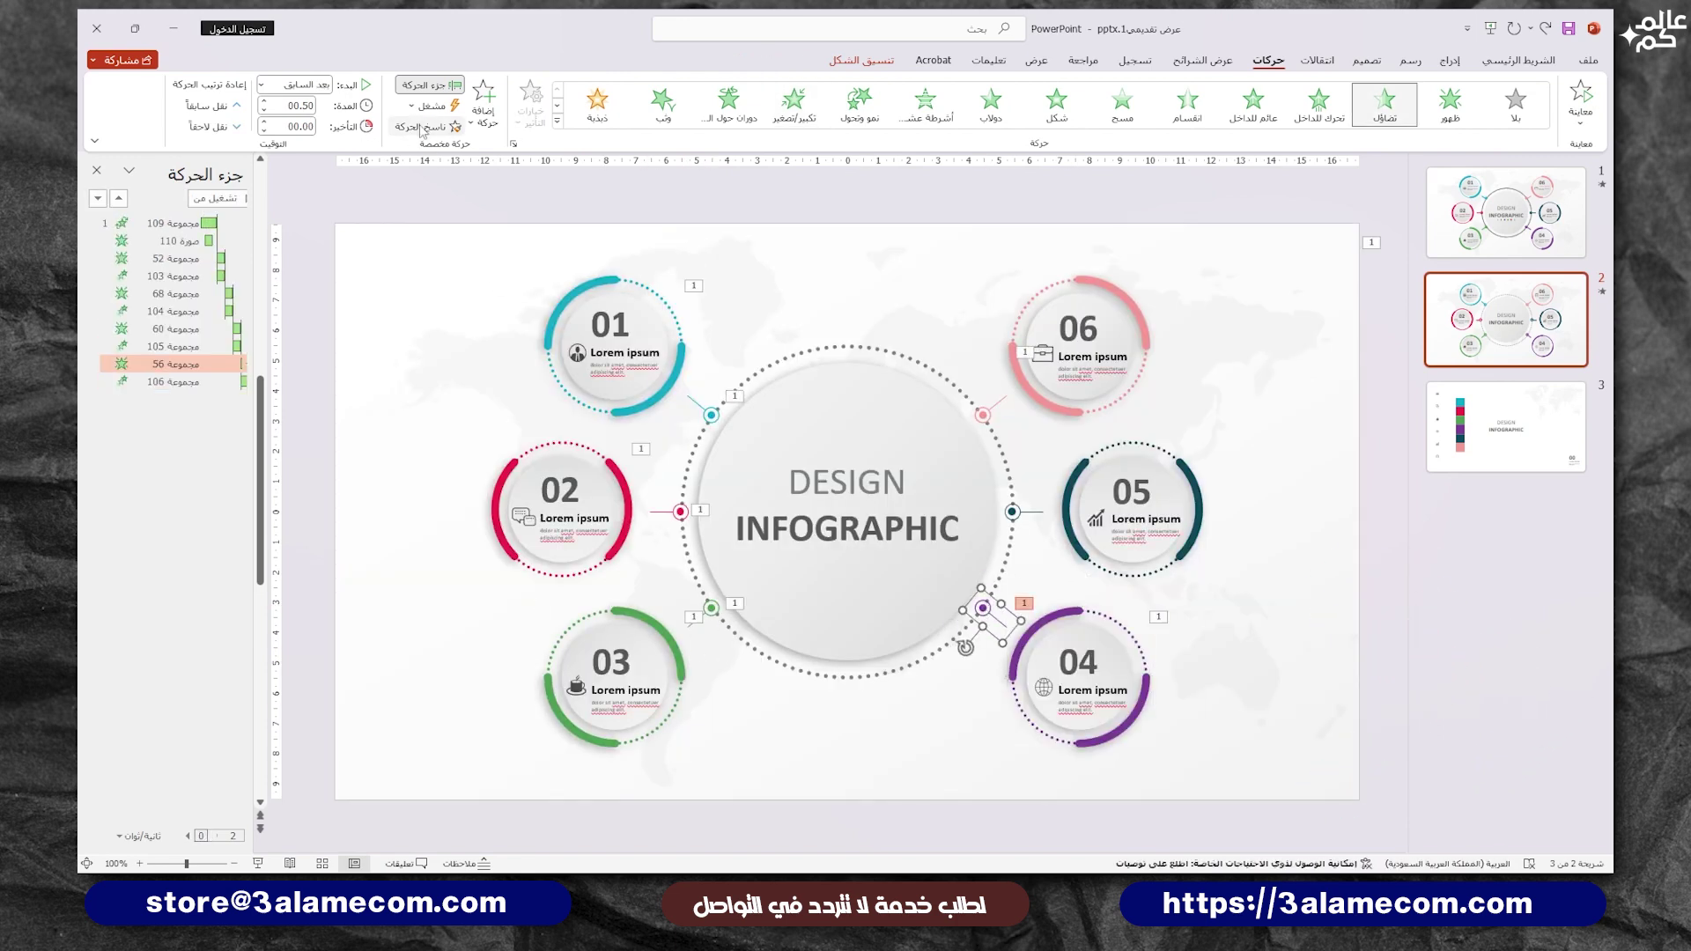
left_click(1019, 515)
Step: Copy the connector and circle animations to circles 05 and 06 and their connectors
left_click(1024, 512)
left_click(1042, 617)
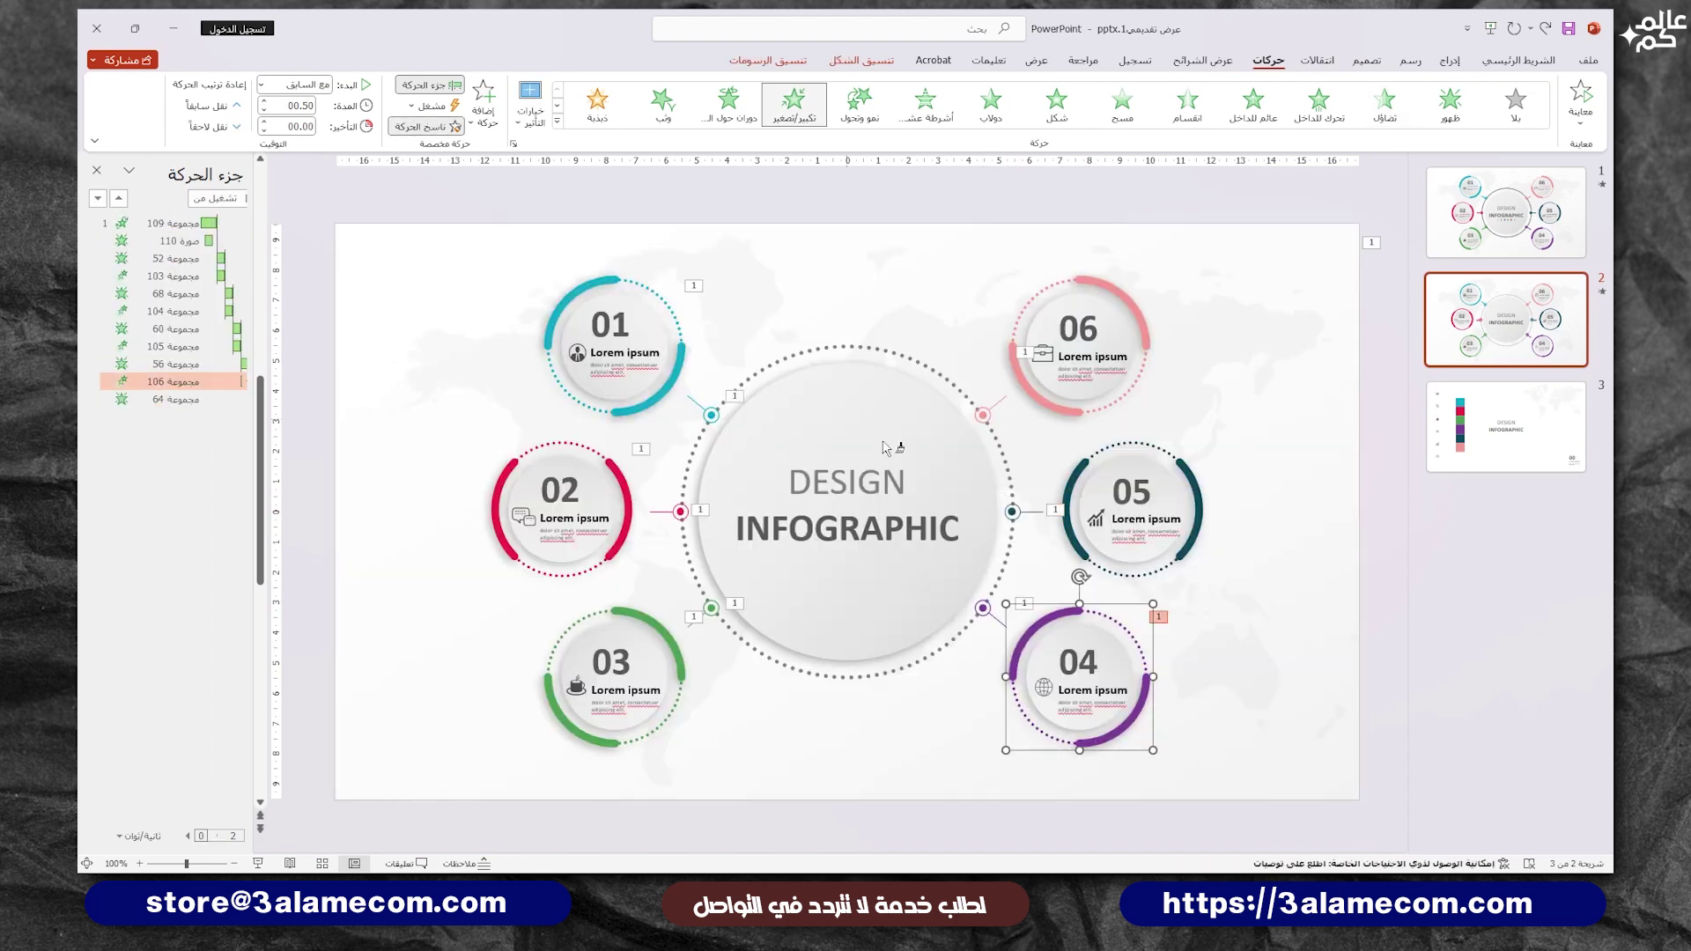
left_click(1132, 515)
left_click(1013, 512)
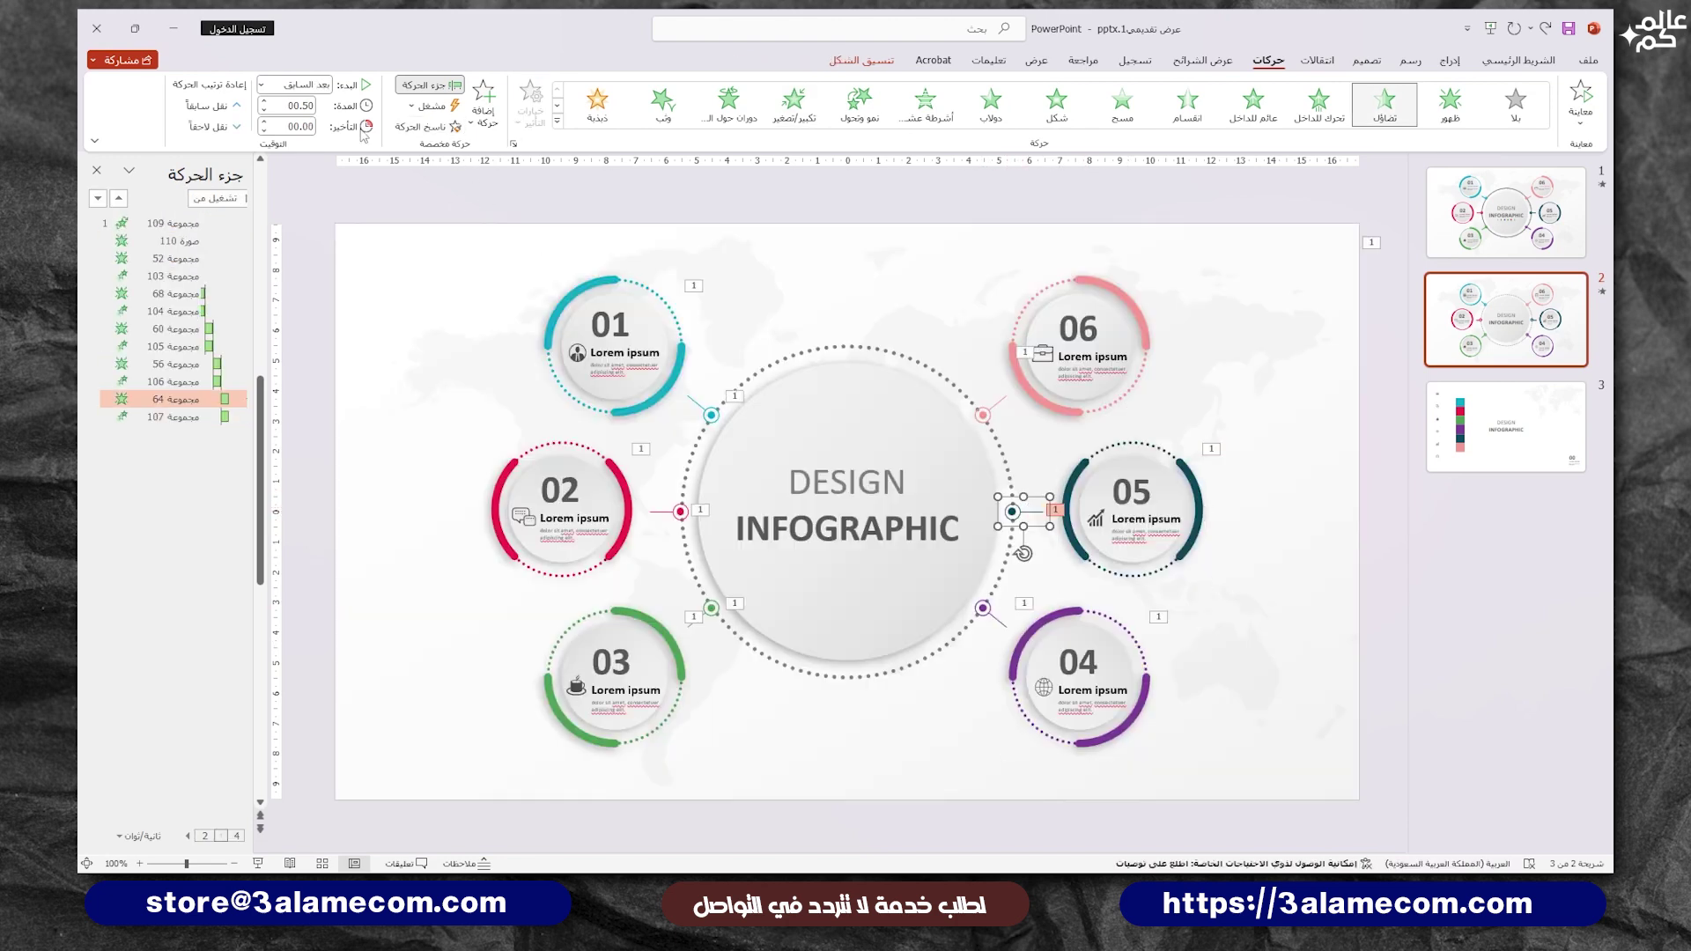
left_click(985, 416)
left_click(1079, 344)
left_click(1020, 199)
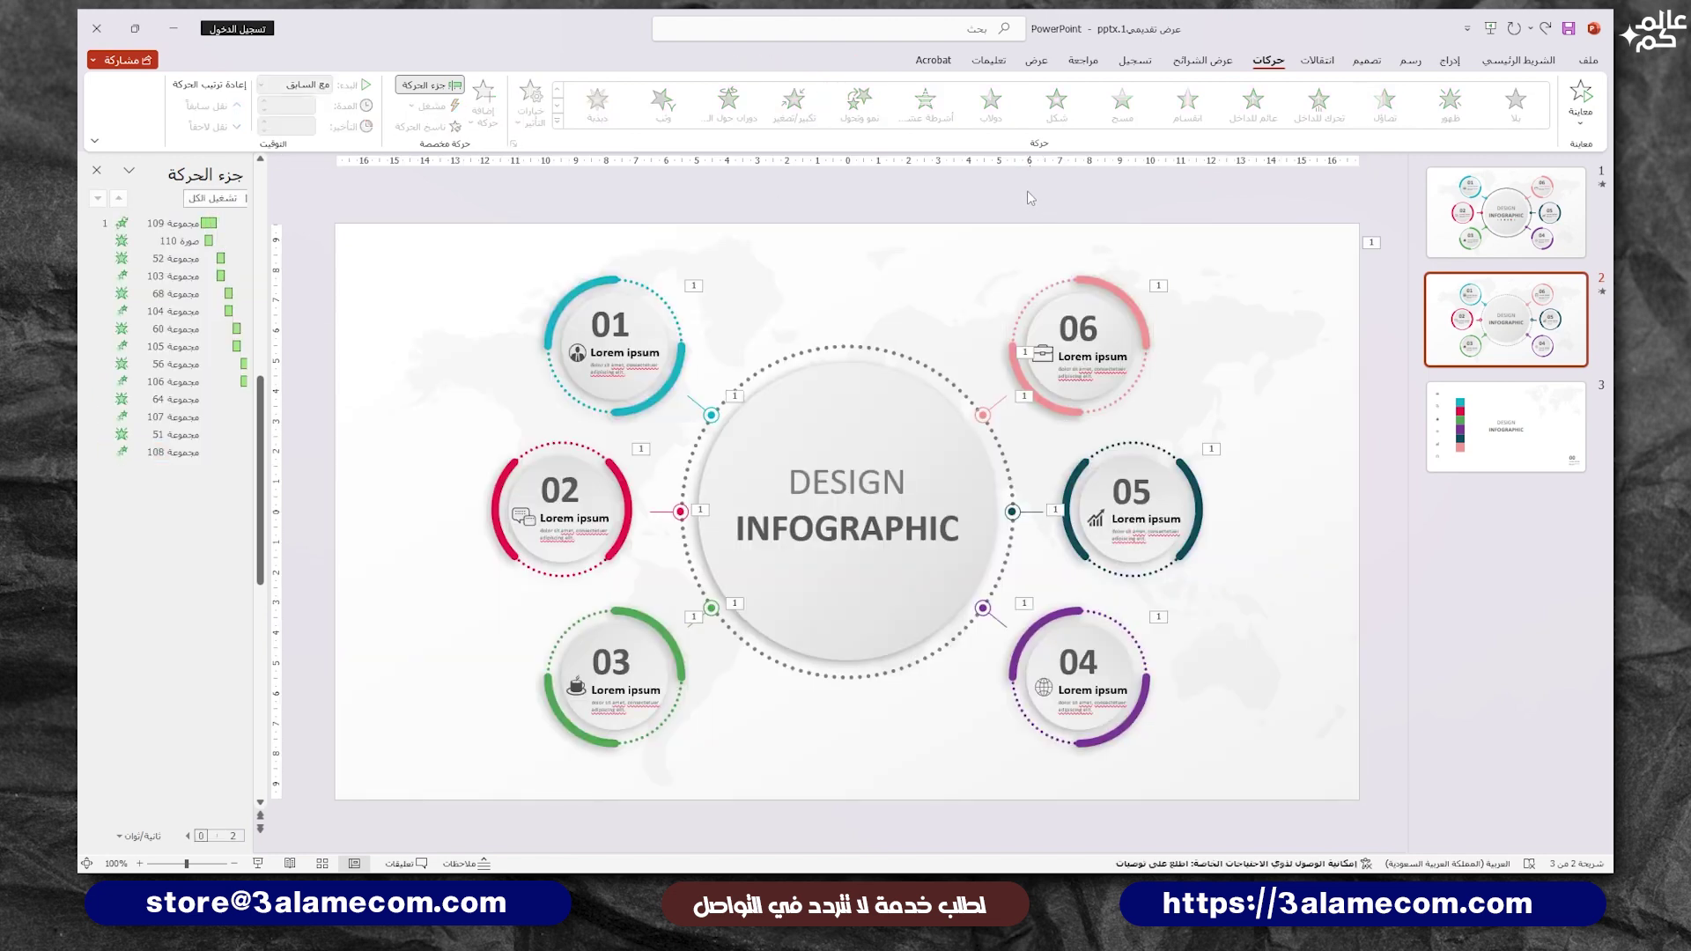
Step: Select all six numbered circles and set their animation duration to 01.00
left_click(597, 328)
left_click(560, 494, "shift")
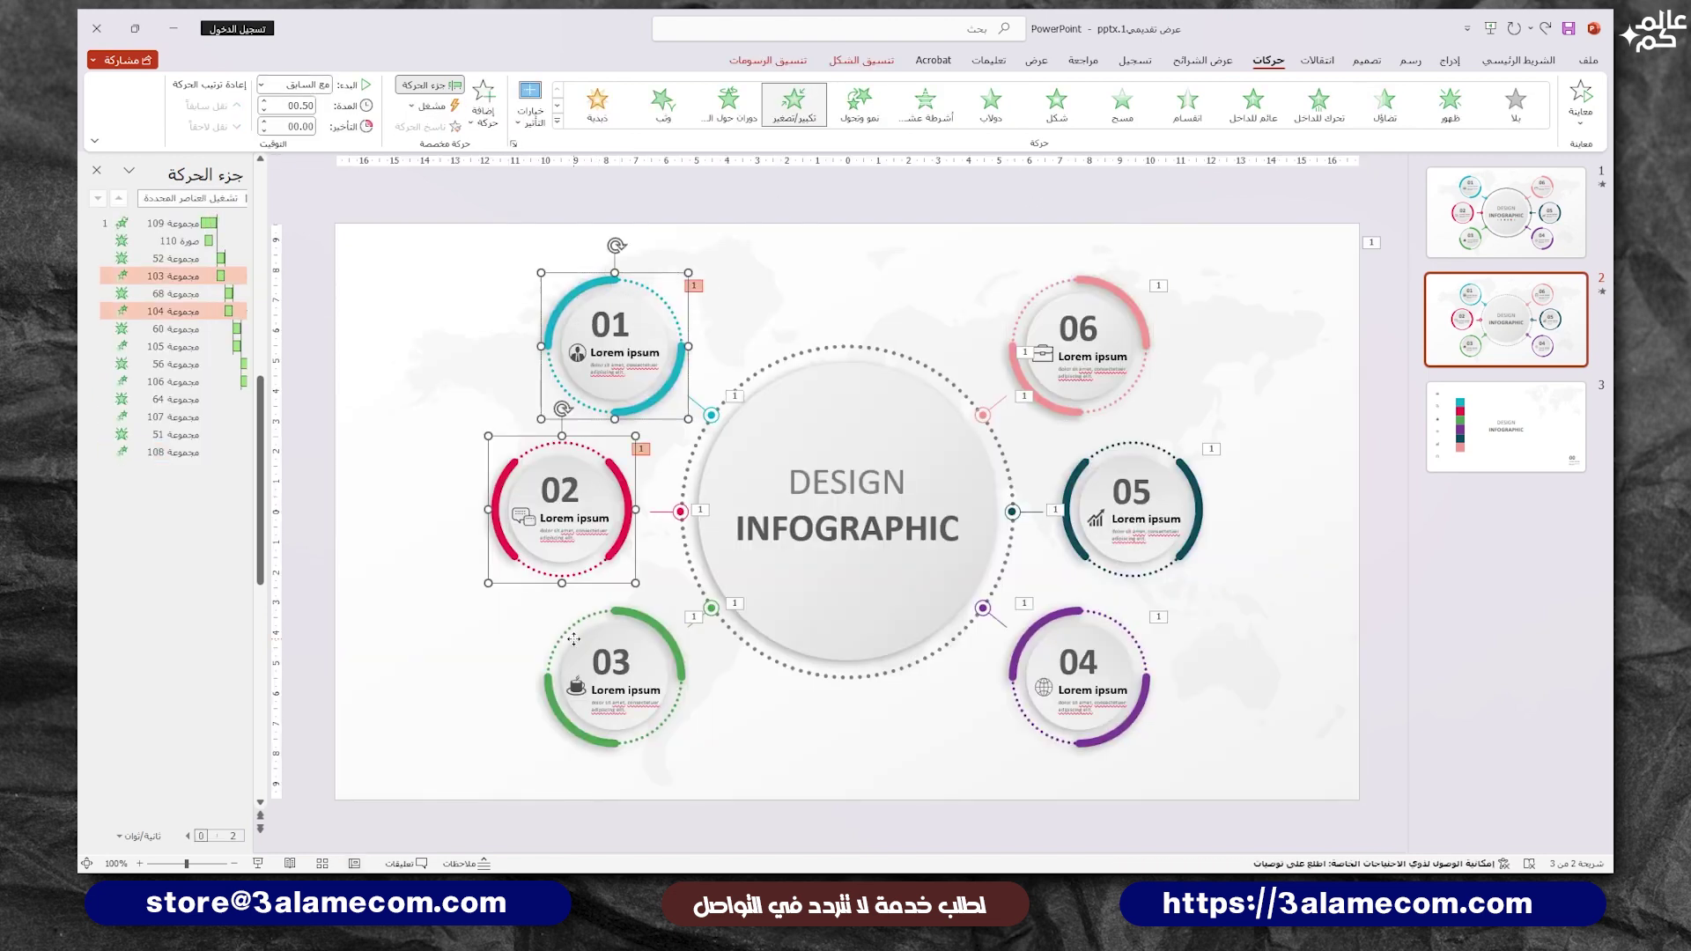
left_click(573, 639, "shift")
left_click(629, 698, "shift")
left_click(721, 686, "shift")
left_click(1084, 669, "shift")
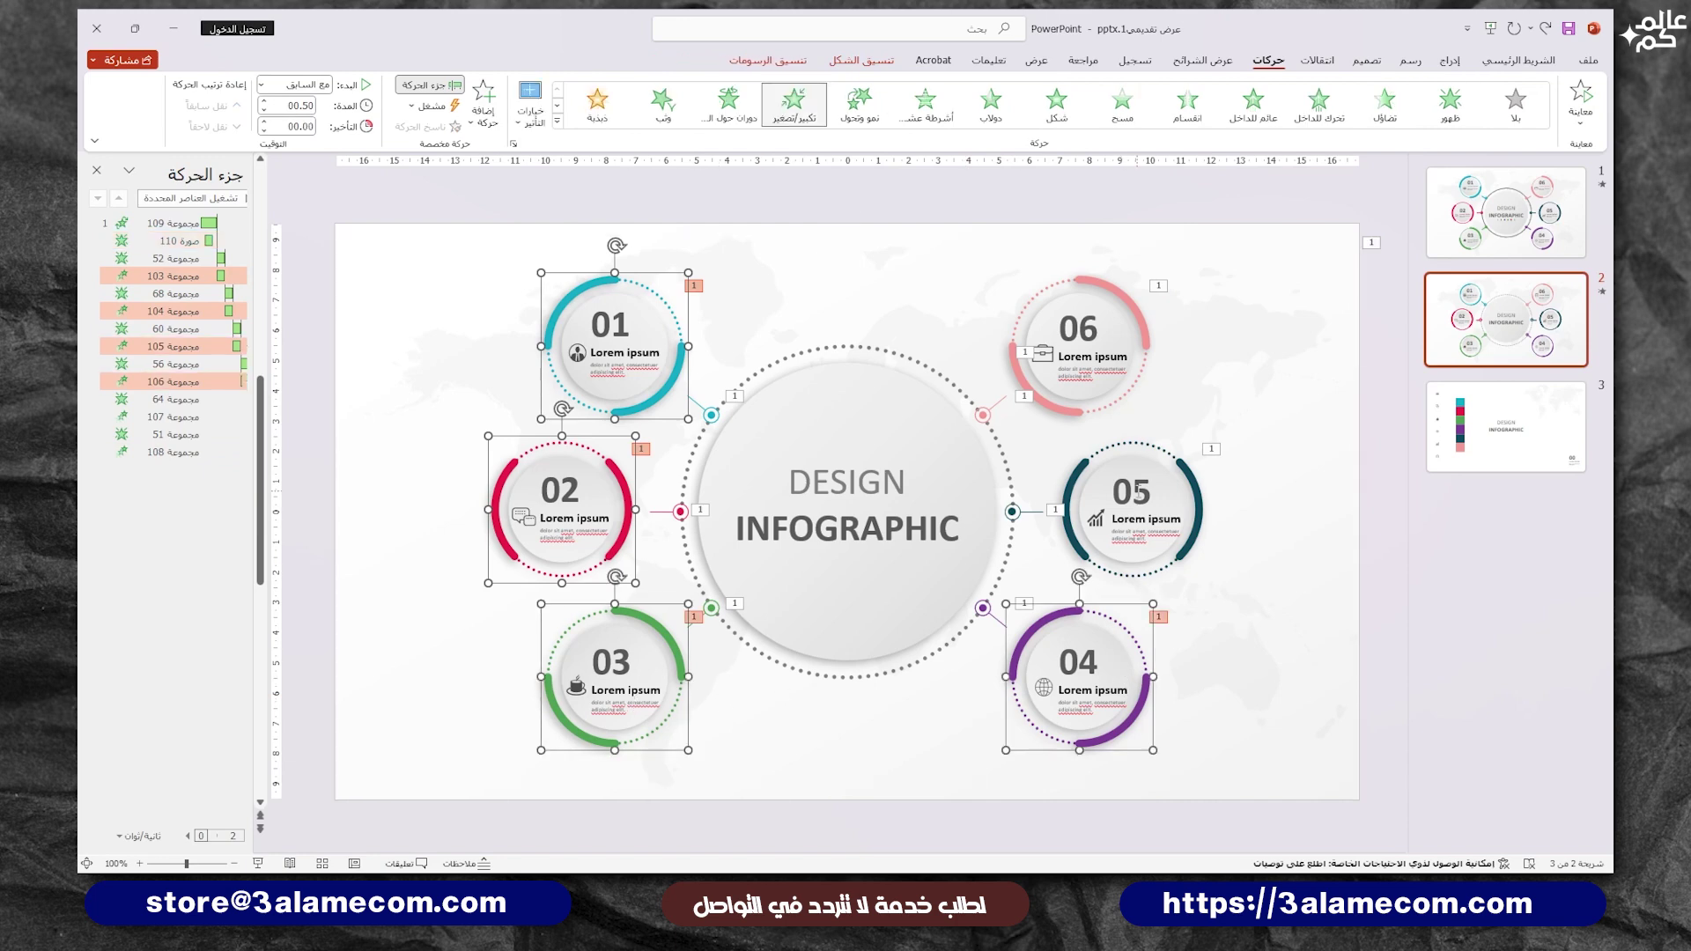
left_click(1132, 502, "shift")
left_click(1079, 339, "shift")
left_click(265, 102)
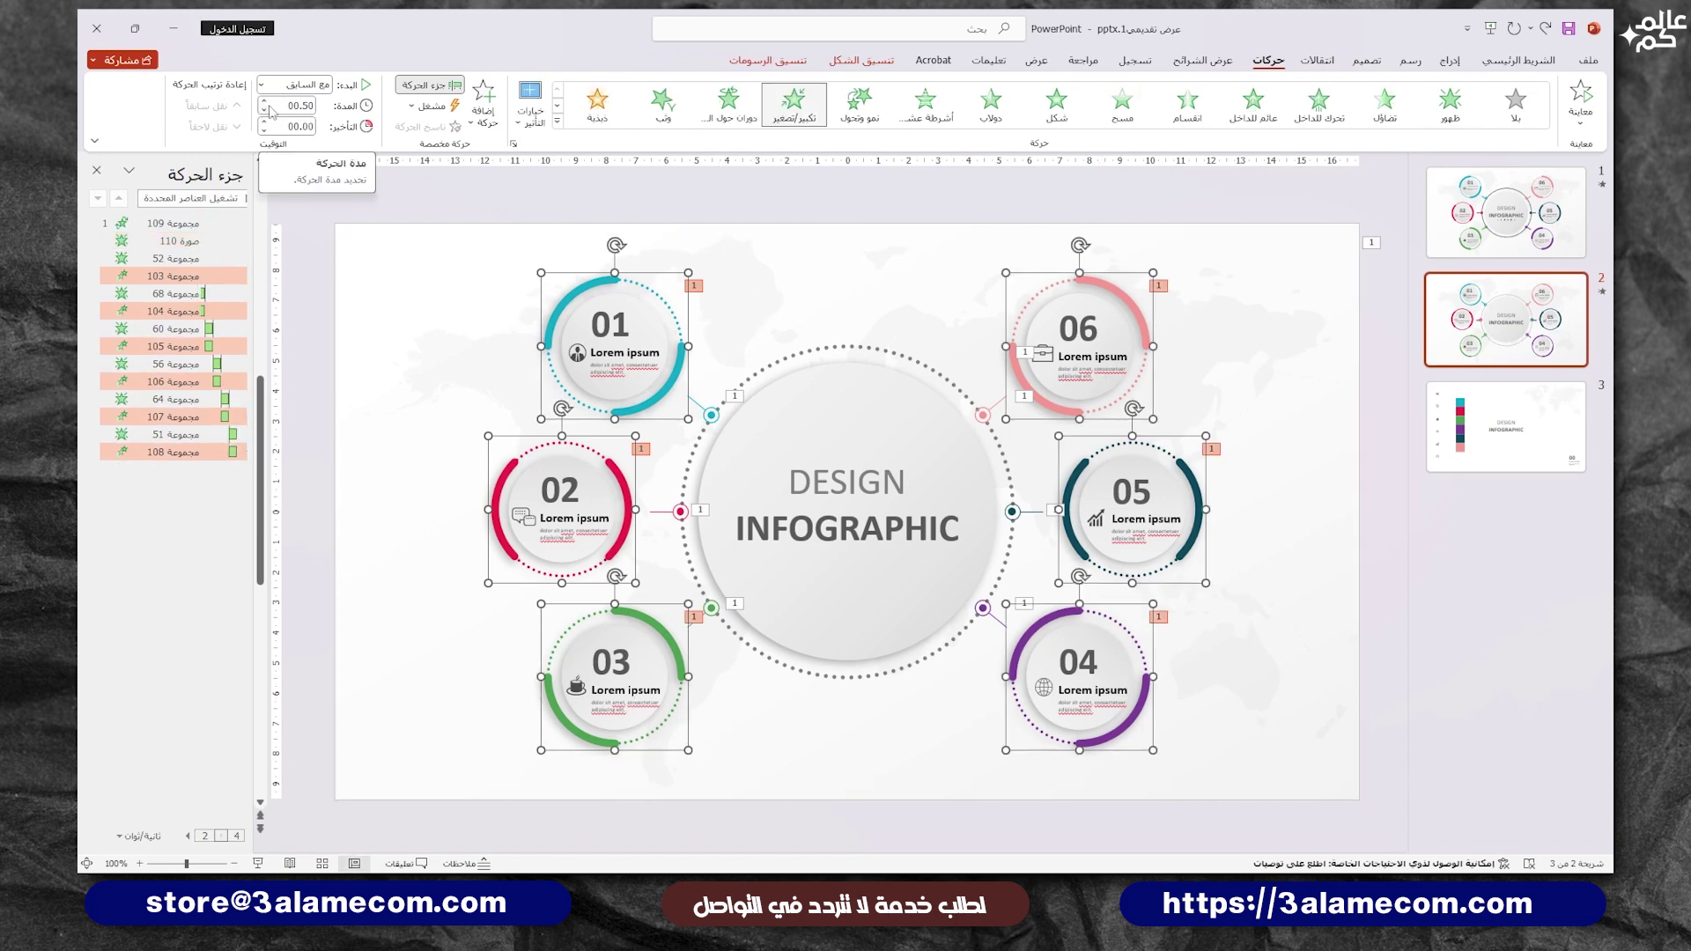
left_click(265, 102)
left_click(313, 199)
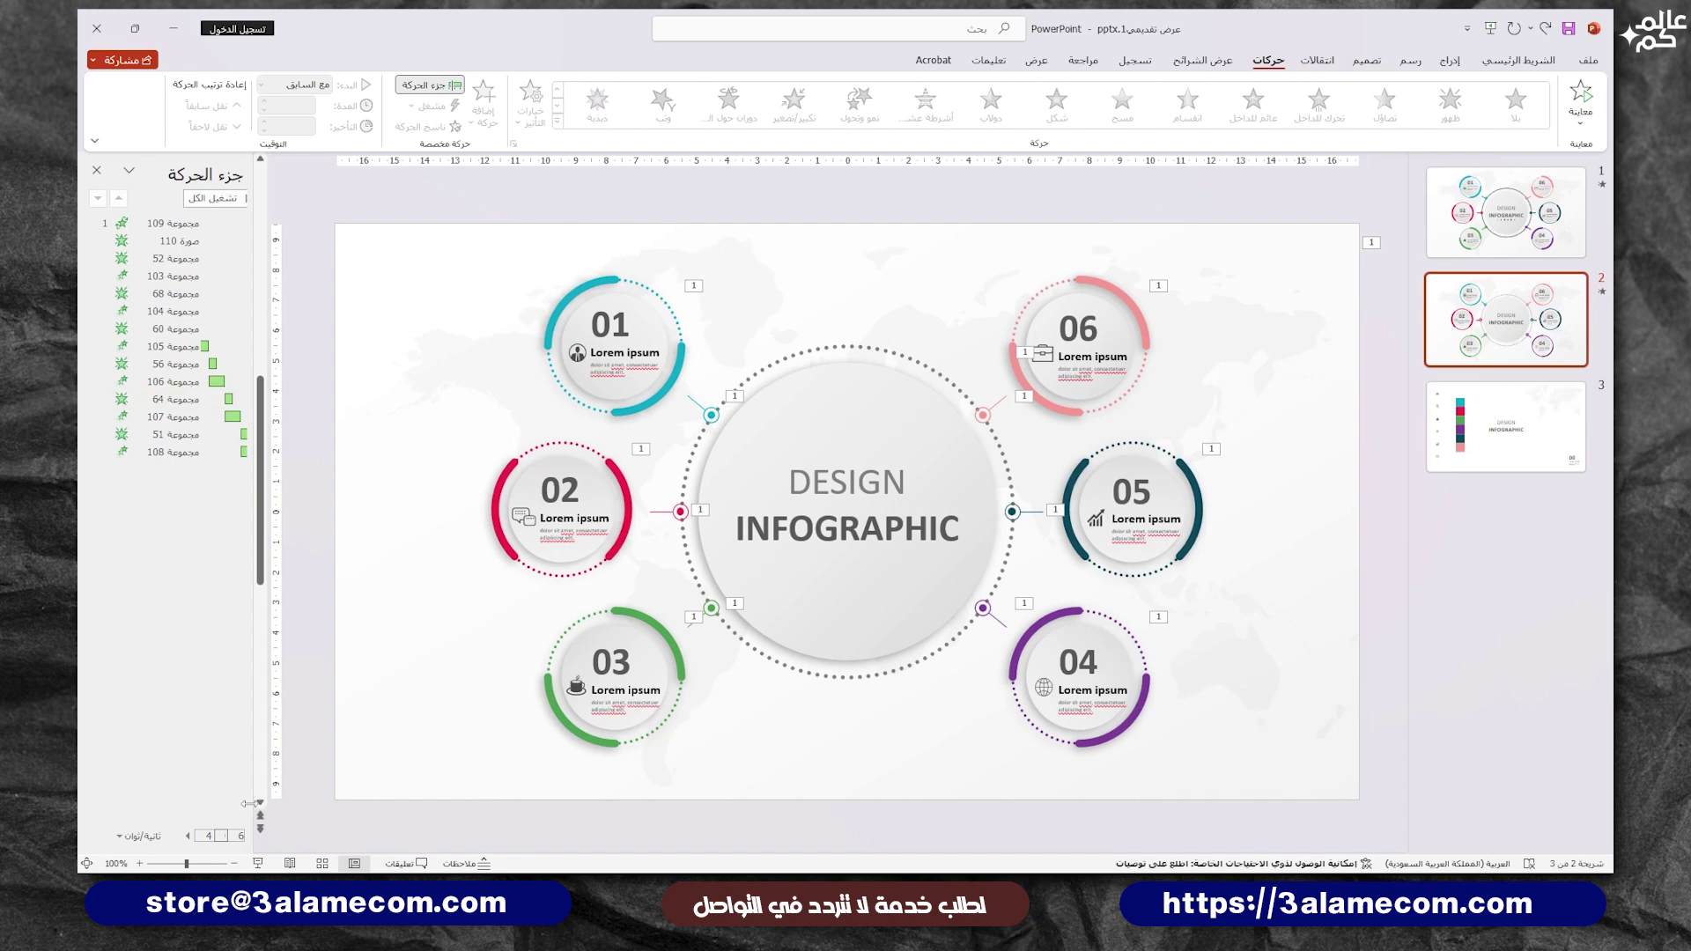
Step: Run the slide show from the status-bar Slide Show button to play the animated infographic
left_click(259, 864)
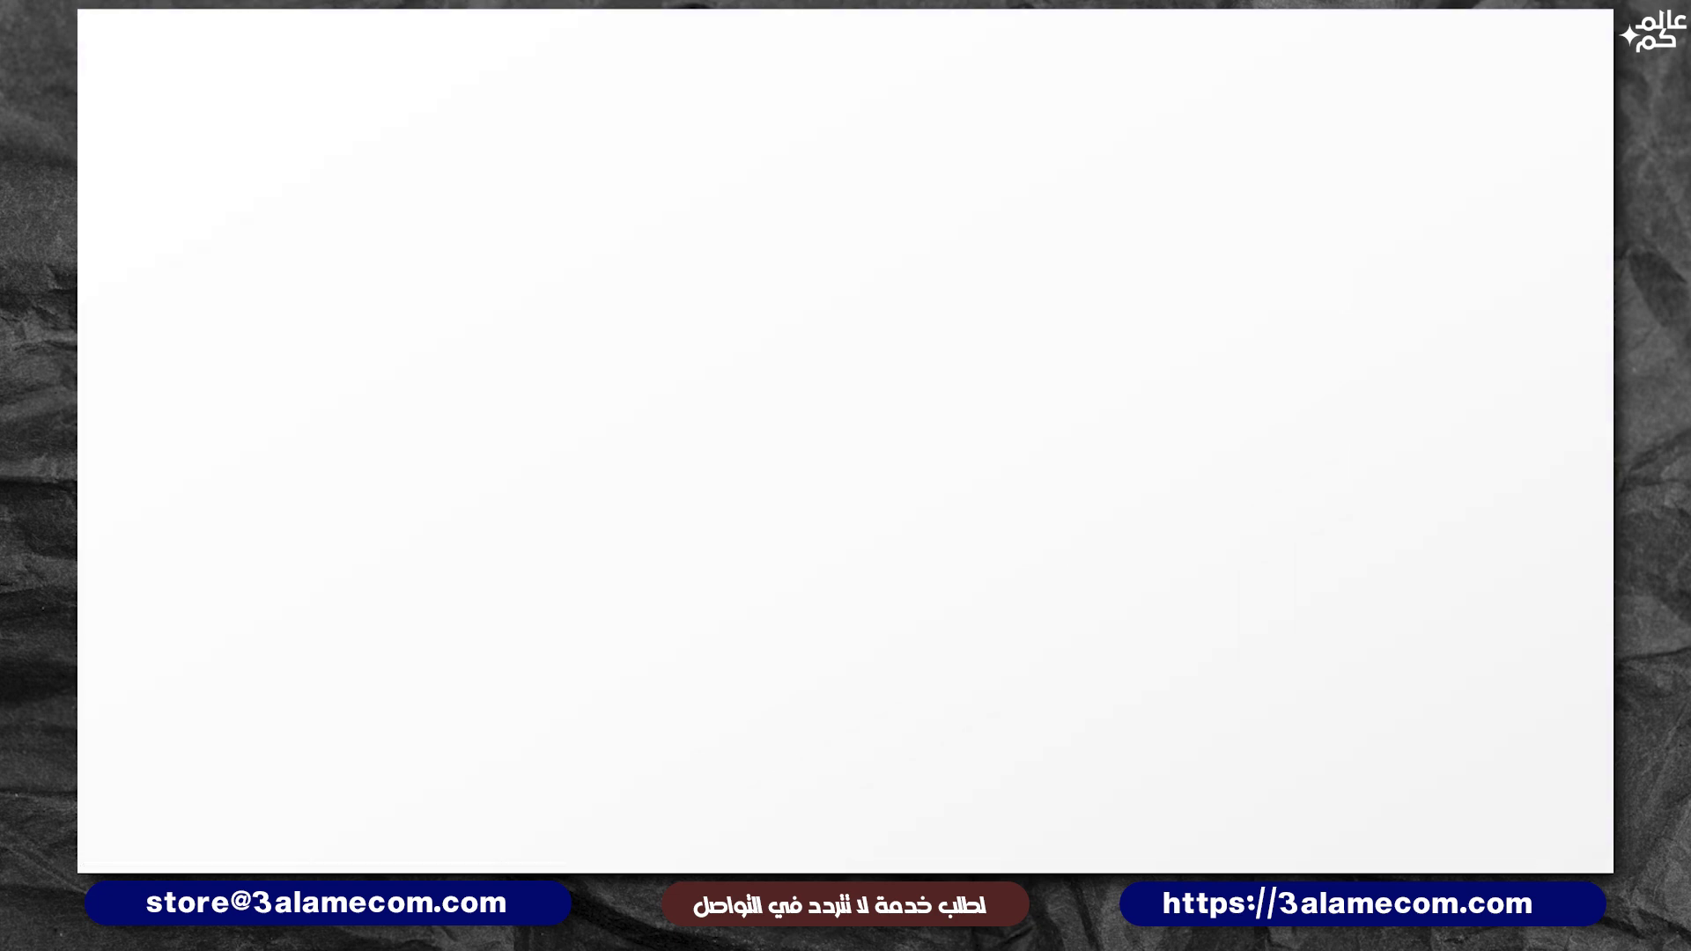